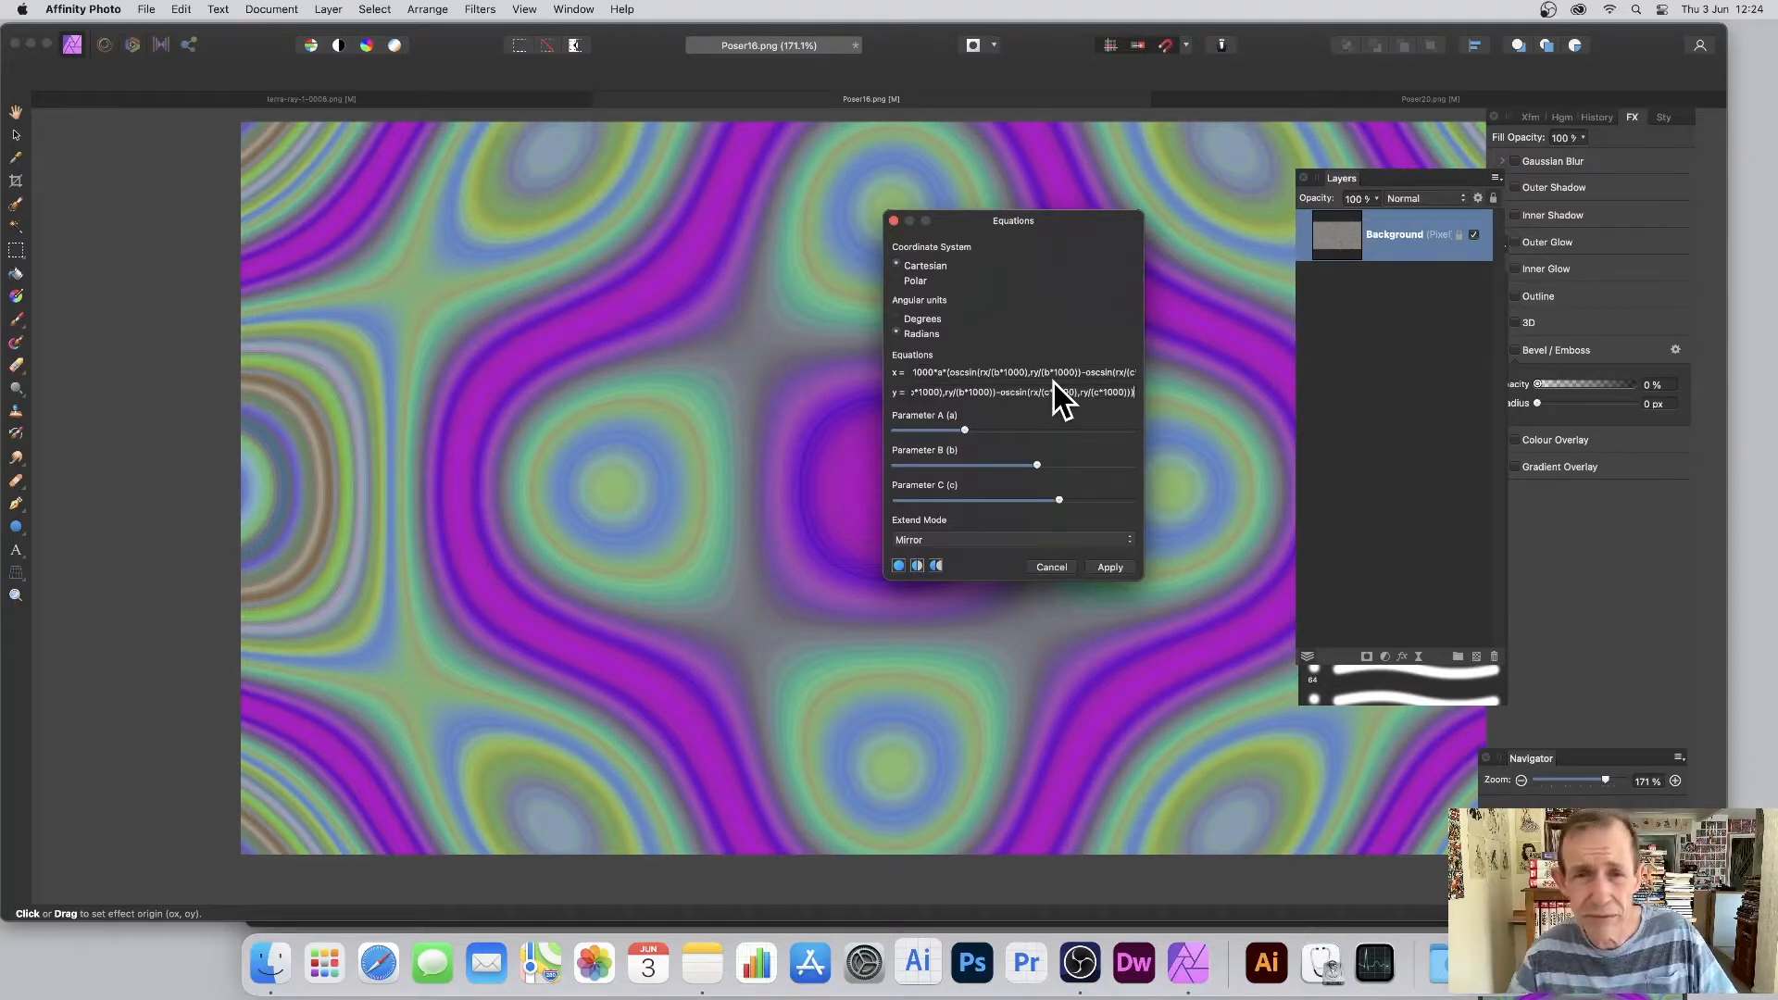
Step: Cancel the Equations filter and undo the previous edits until the background is a plain grey-blue fill
click(1049, 570)
key(super+z)
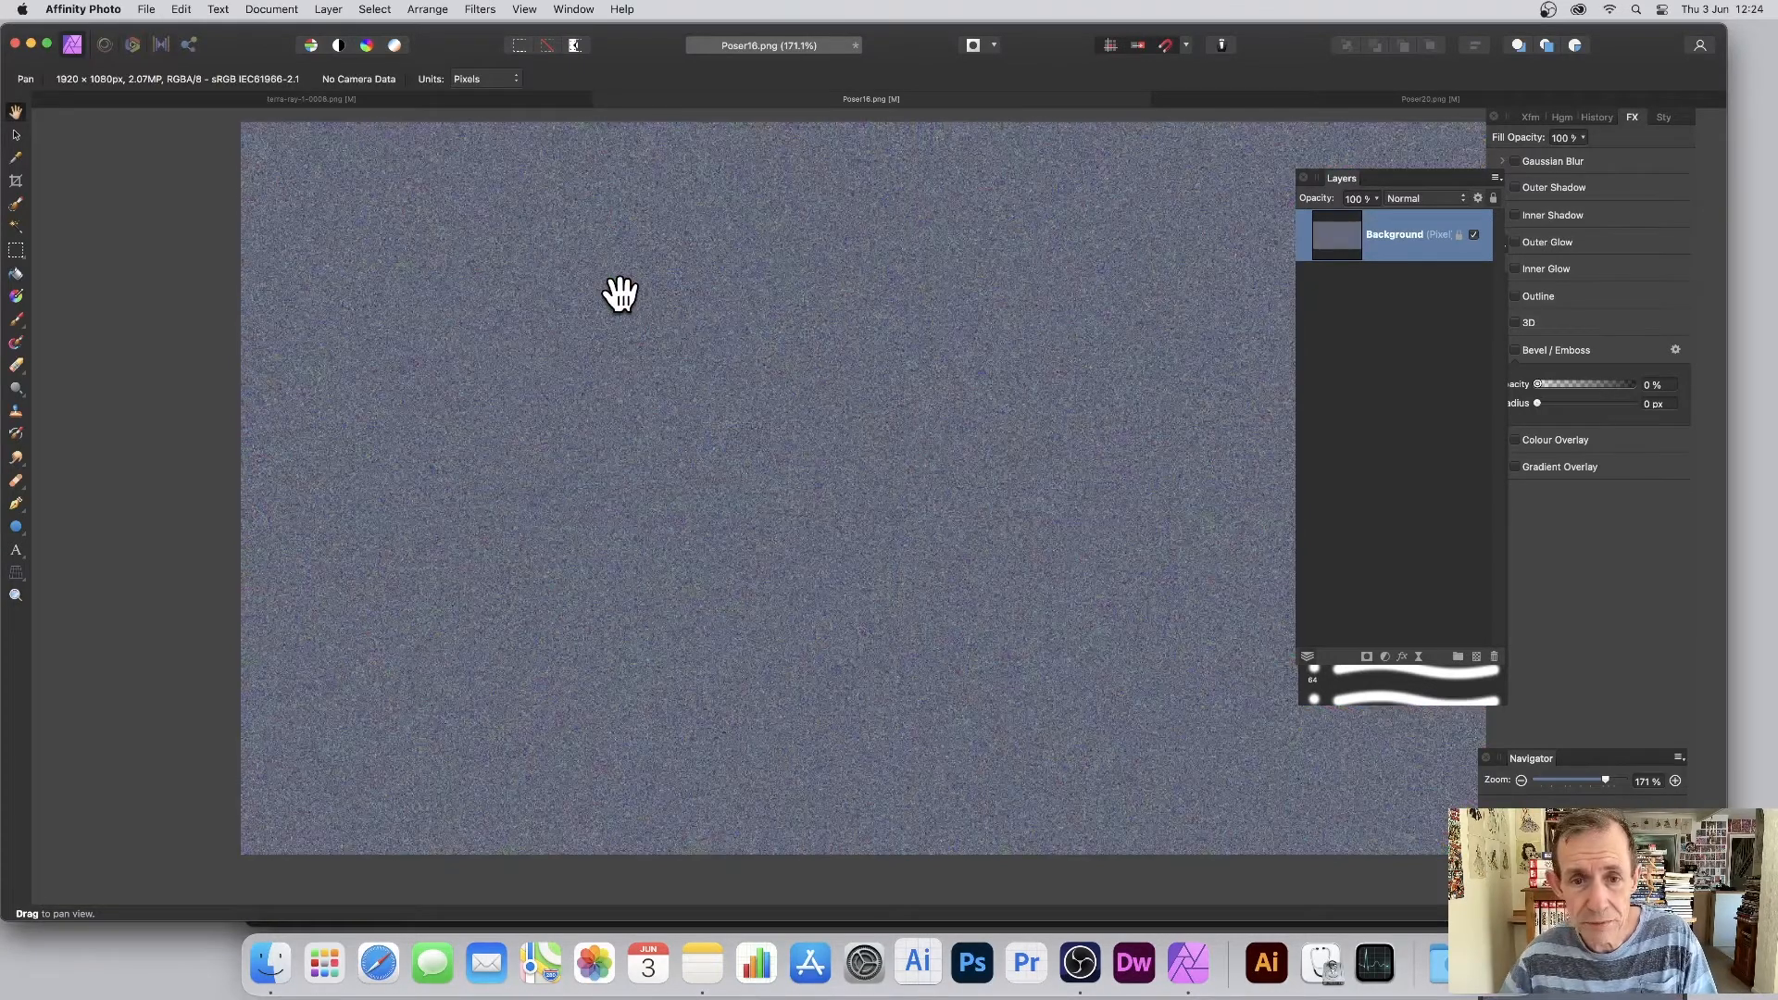
key(super+z)
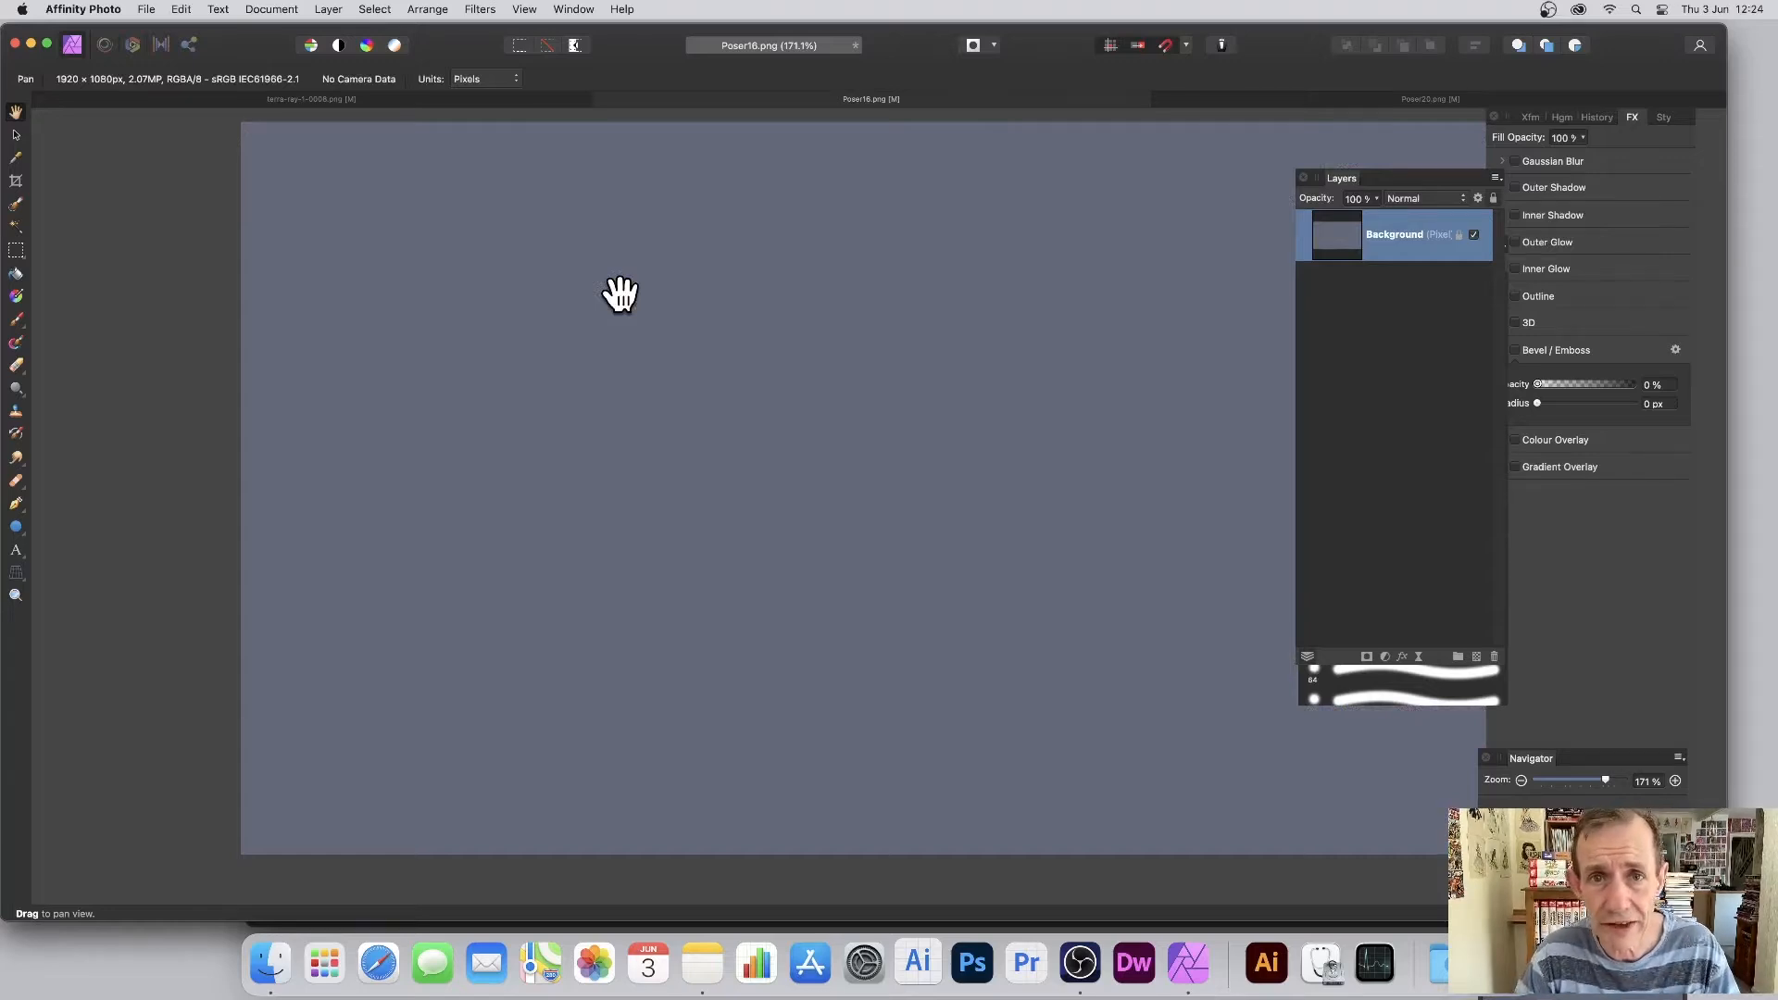
Step: Add Gaussian noise at 100% intensity to the Background layer, with monochromatic off
click(489, 7)
mouse_move(520, 115)
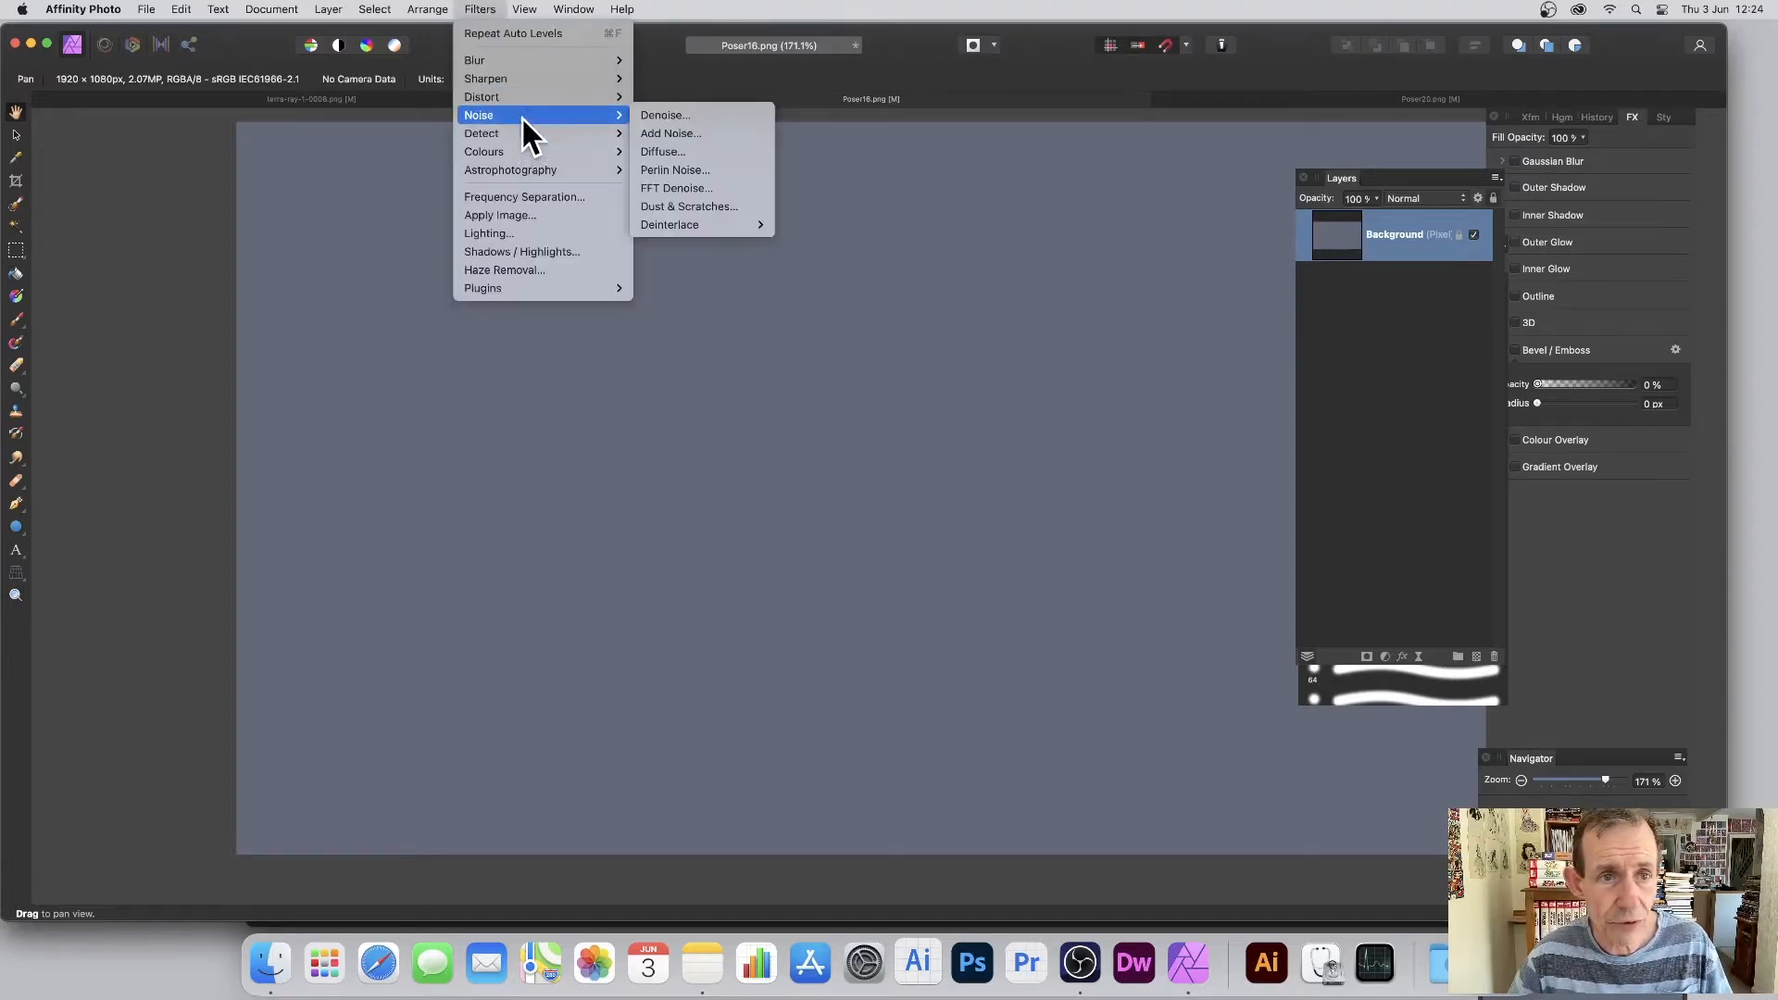
click(713, 134)
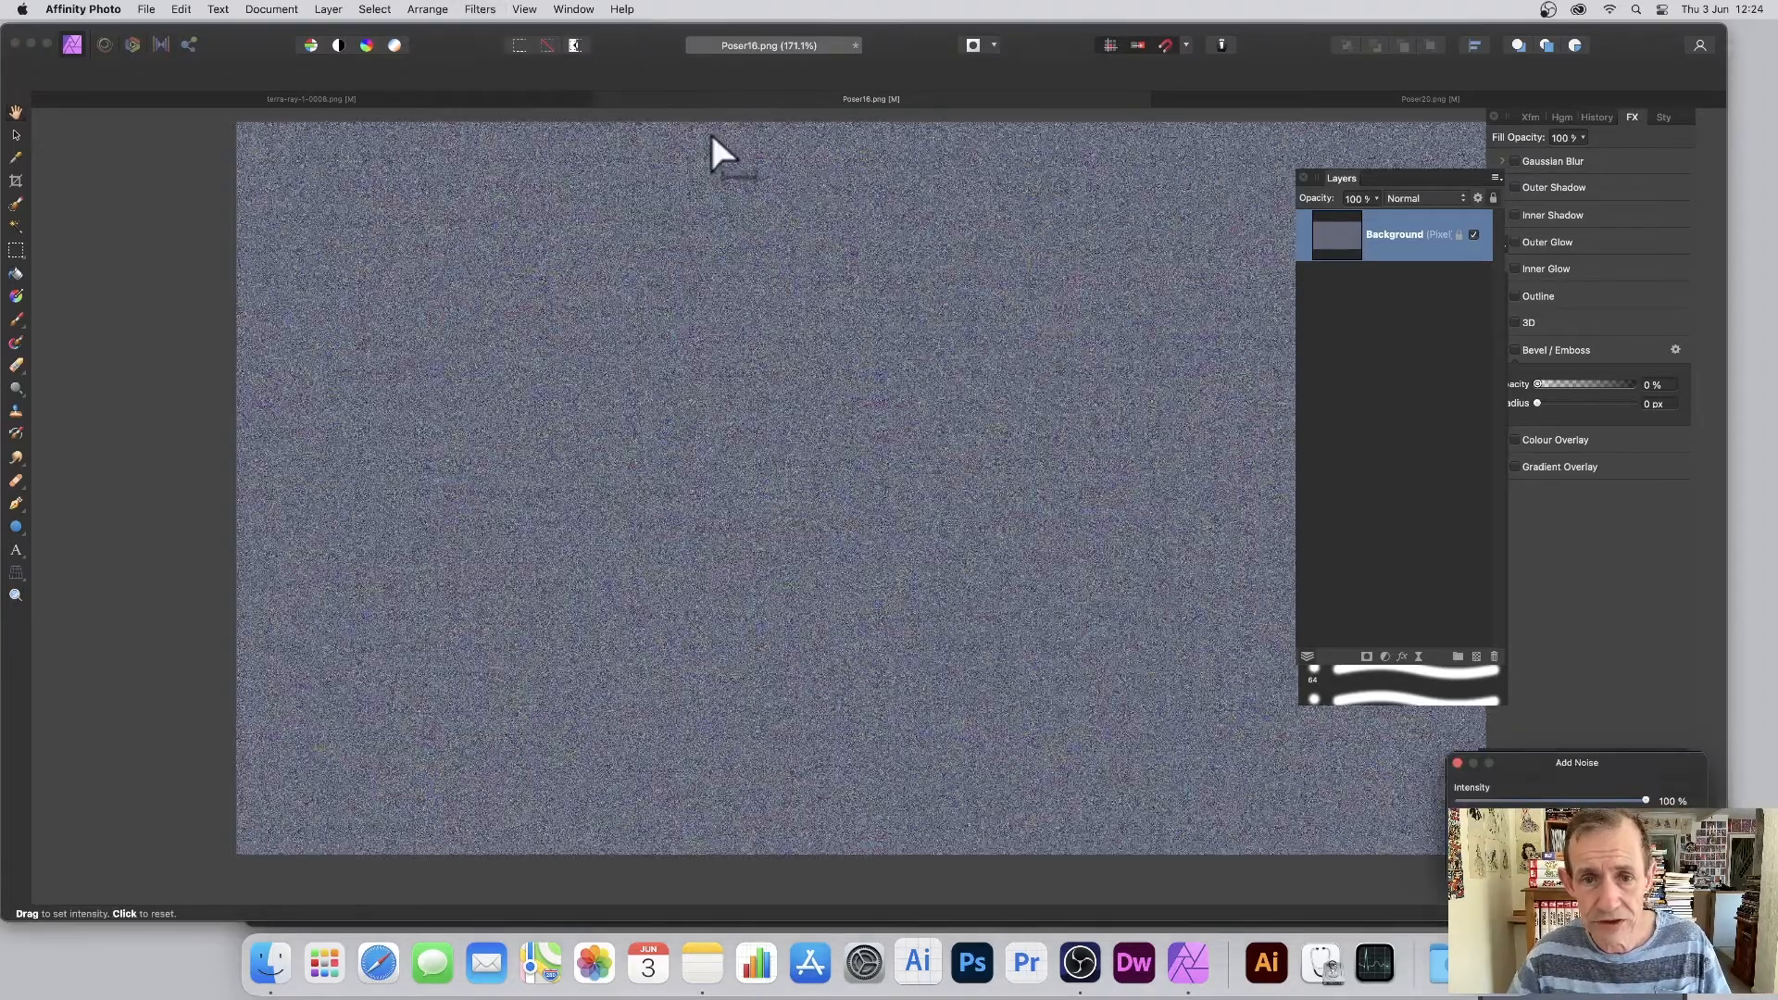
drag(1574, 762, 808, 318)
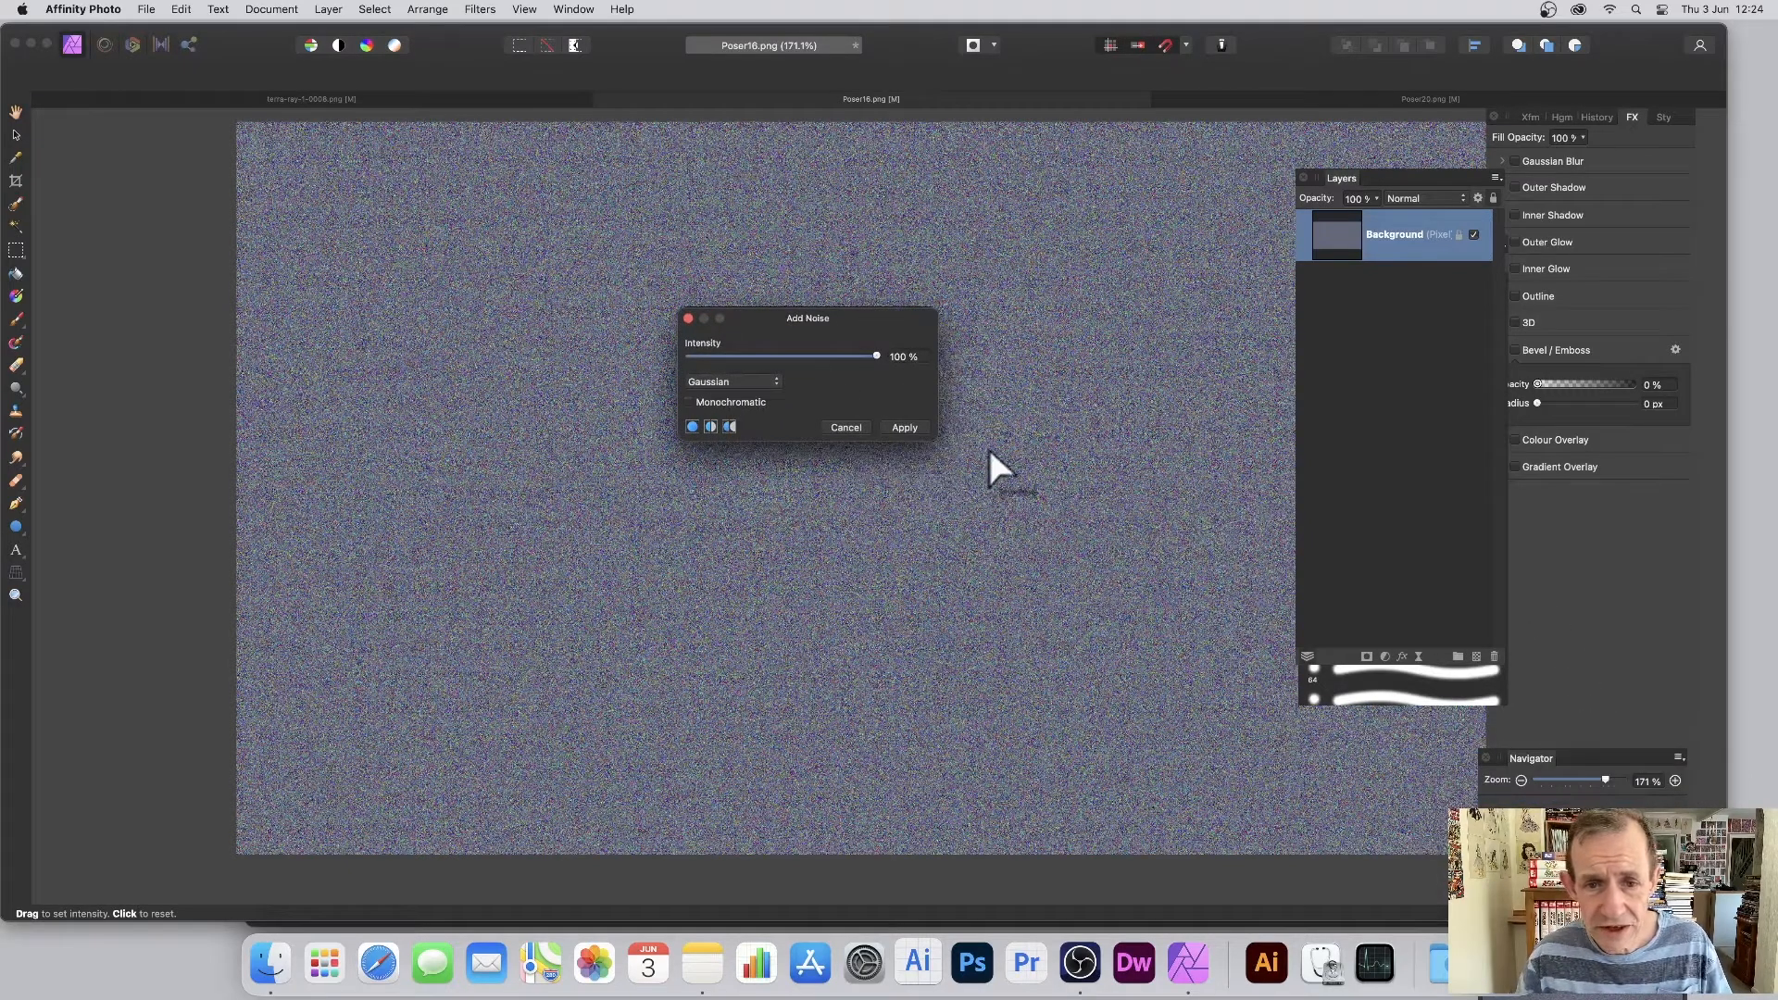
click(905, 428)
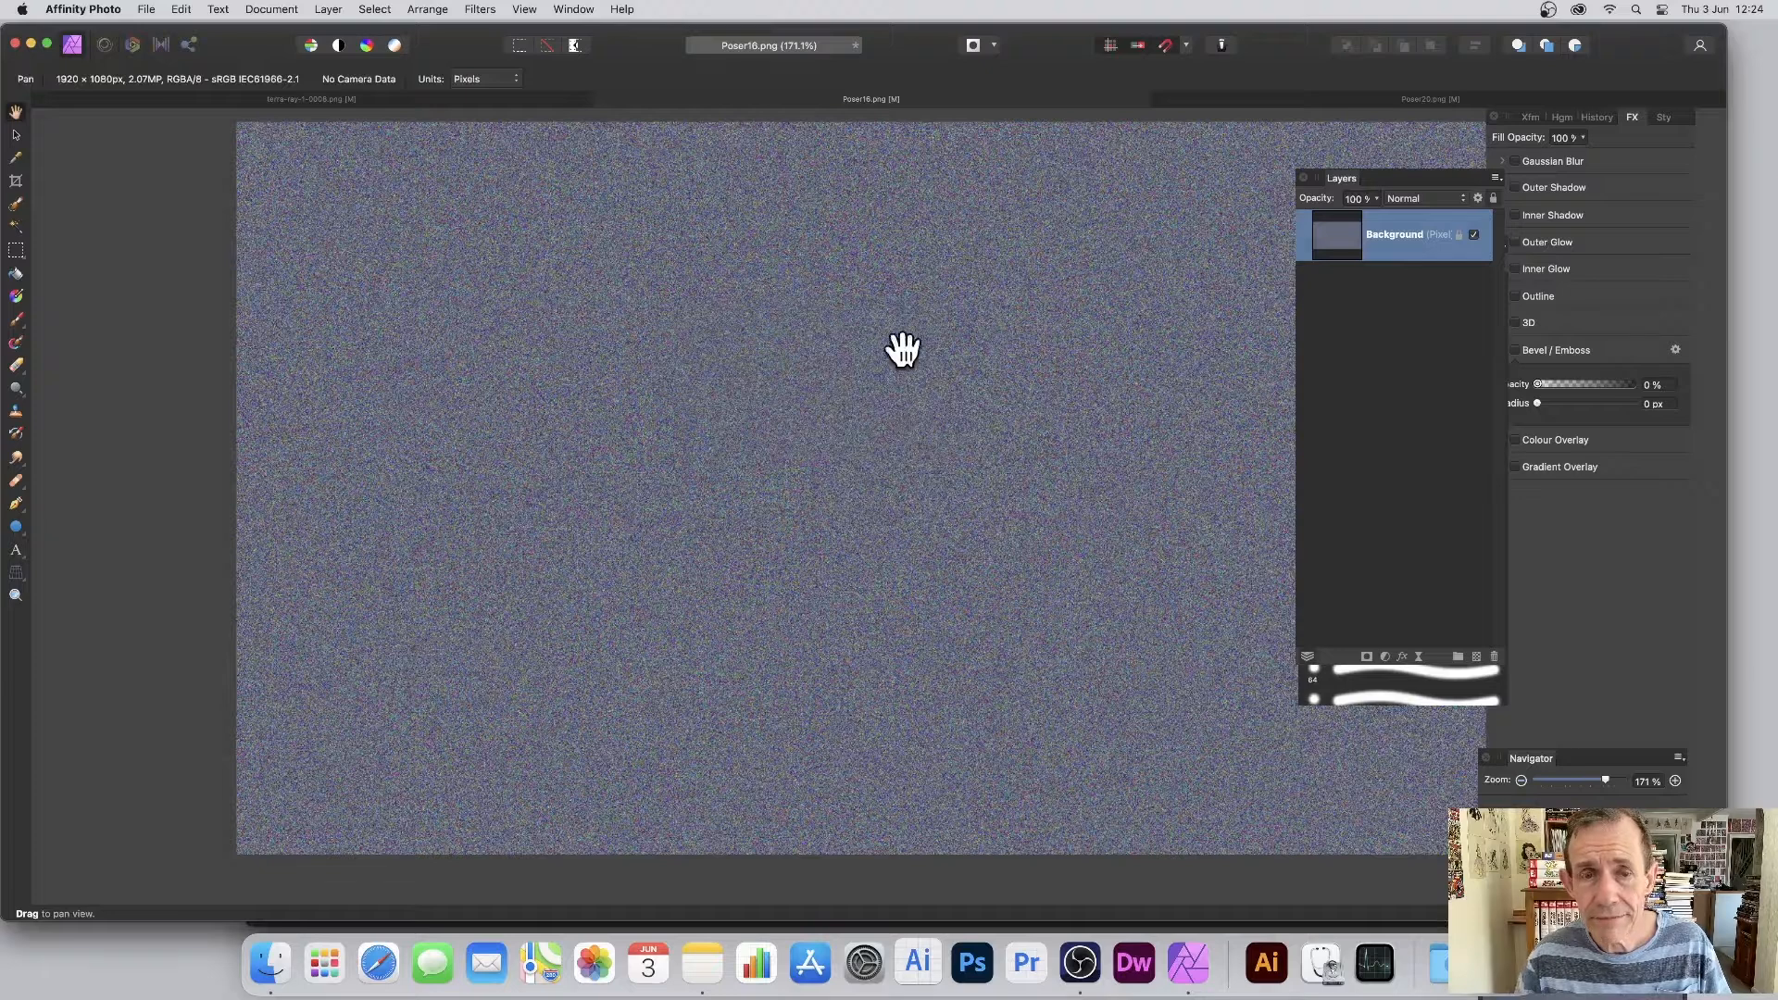
Step: Apply a Zoom Blur with a 36 px radius to the noisy background
click(483, 9)
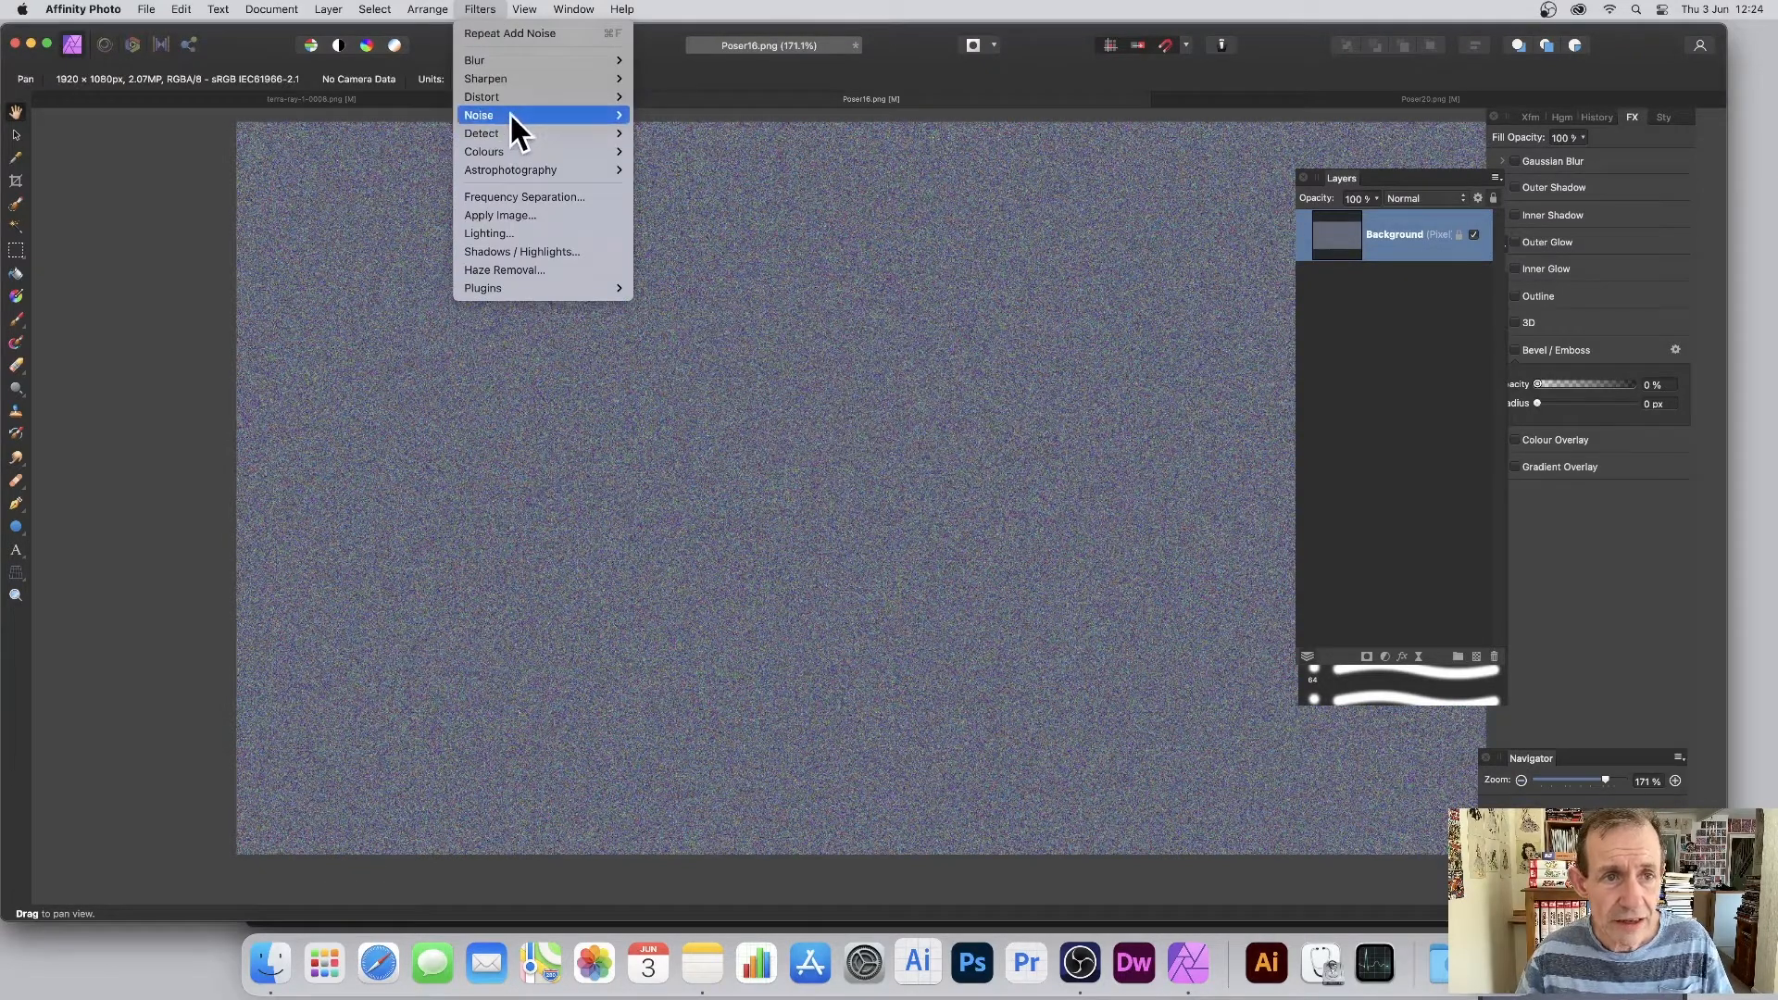
mouse_move(539, 59)
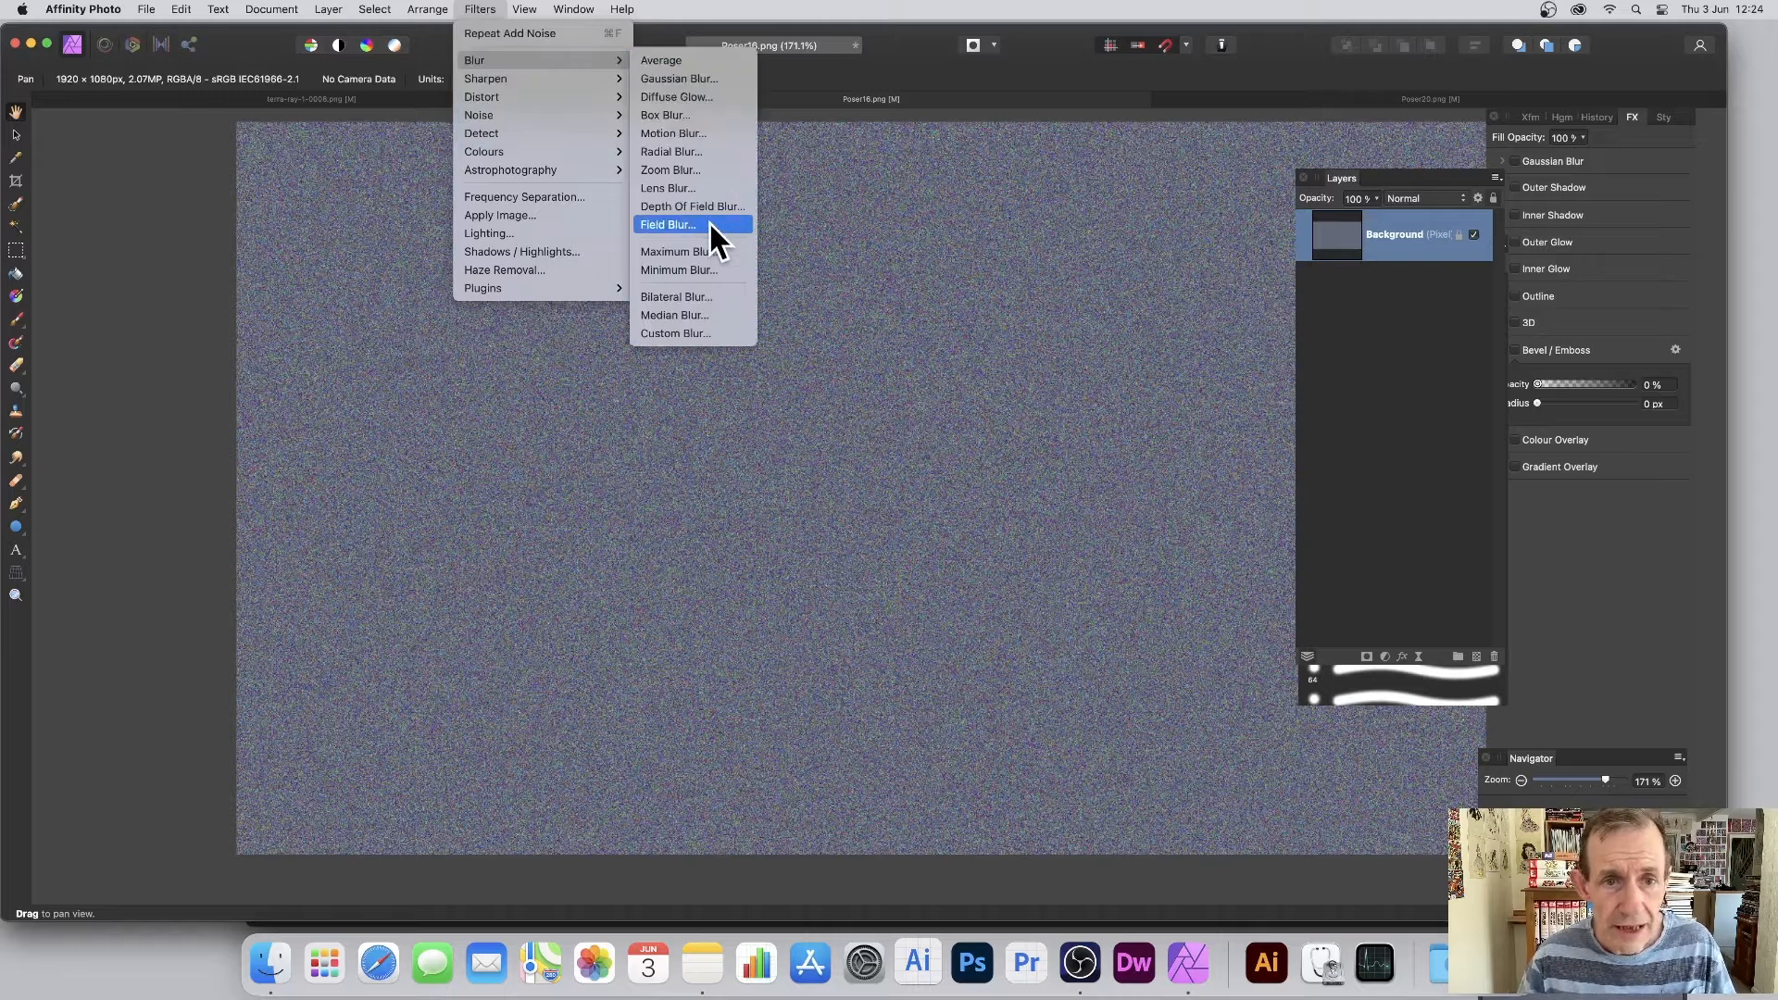
click(704, 170)
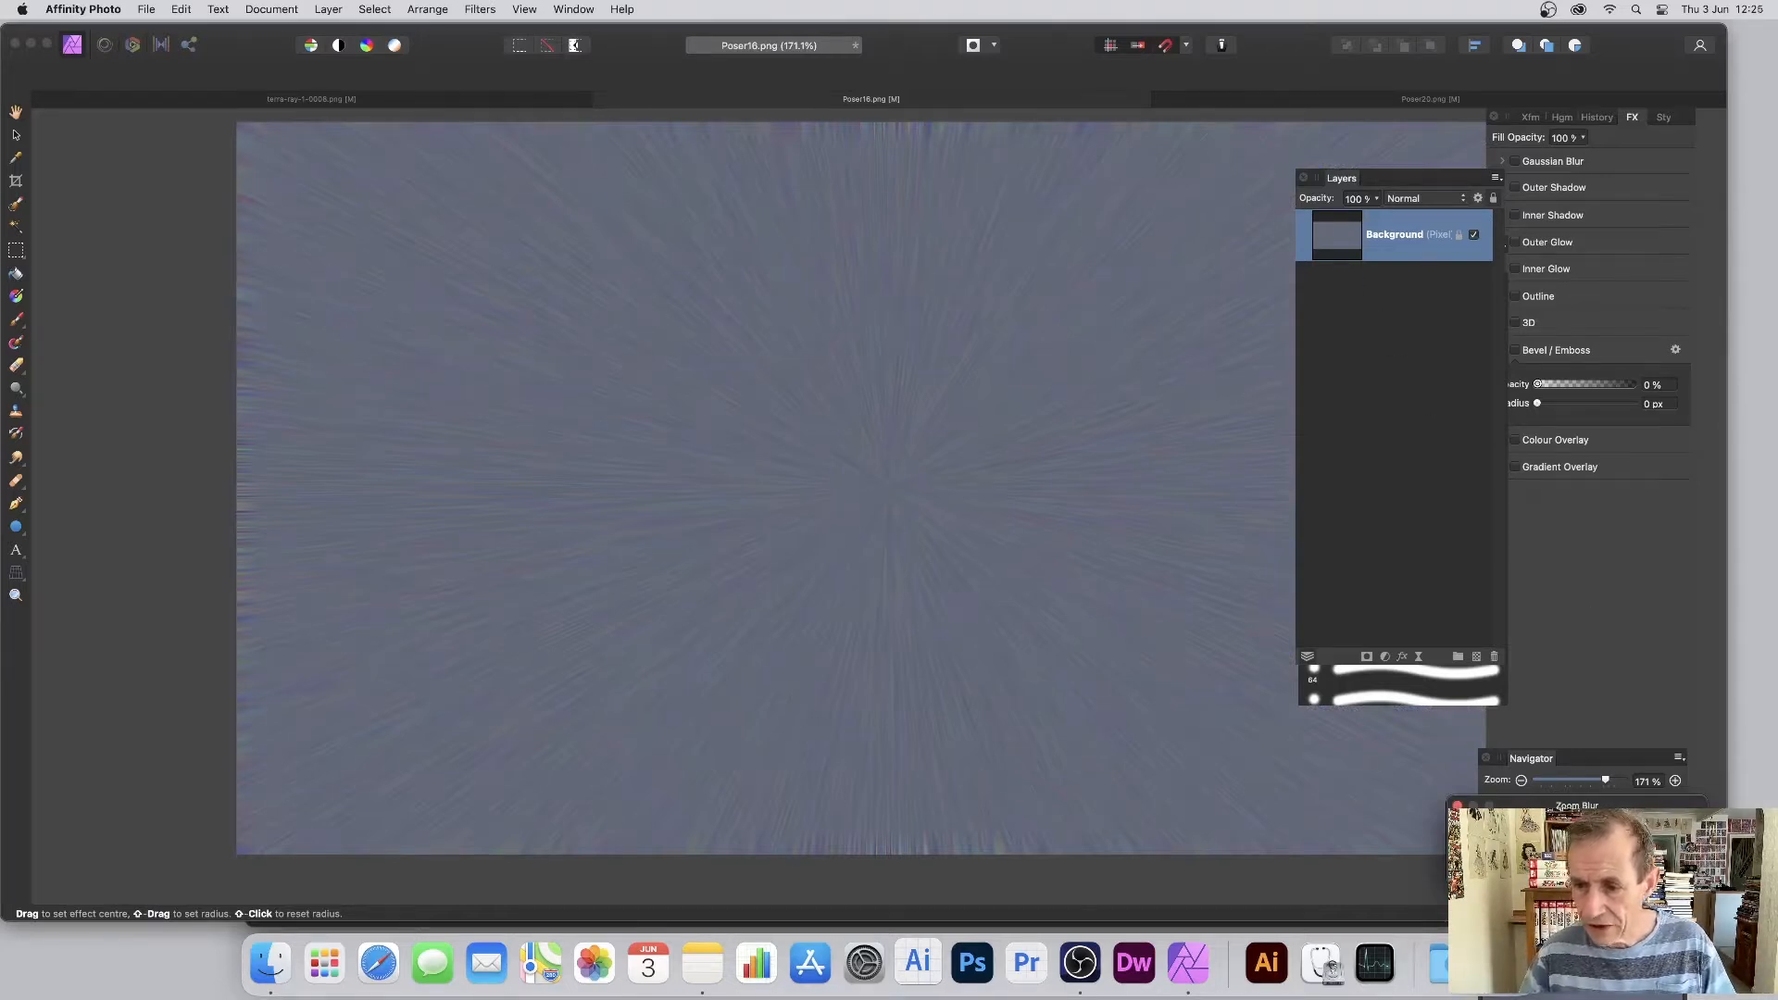
drag(1584, 806, 1026, 402)
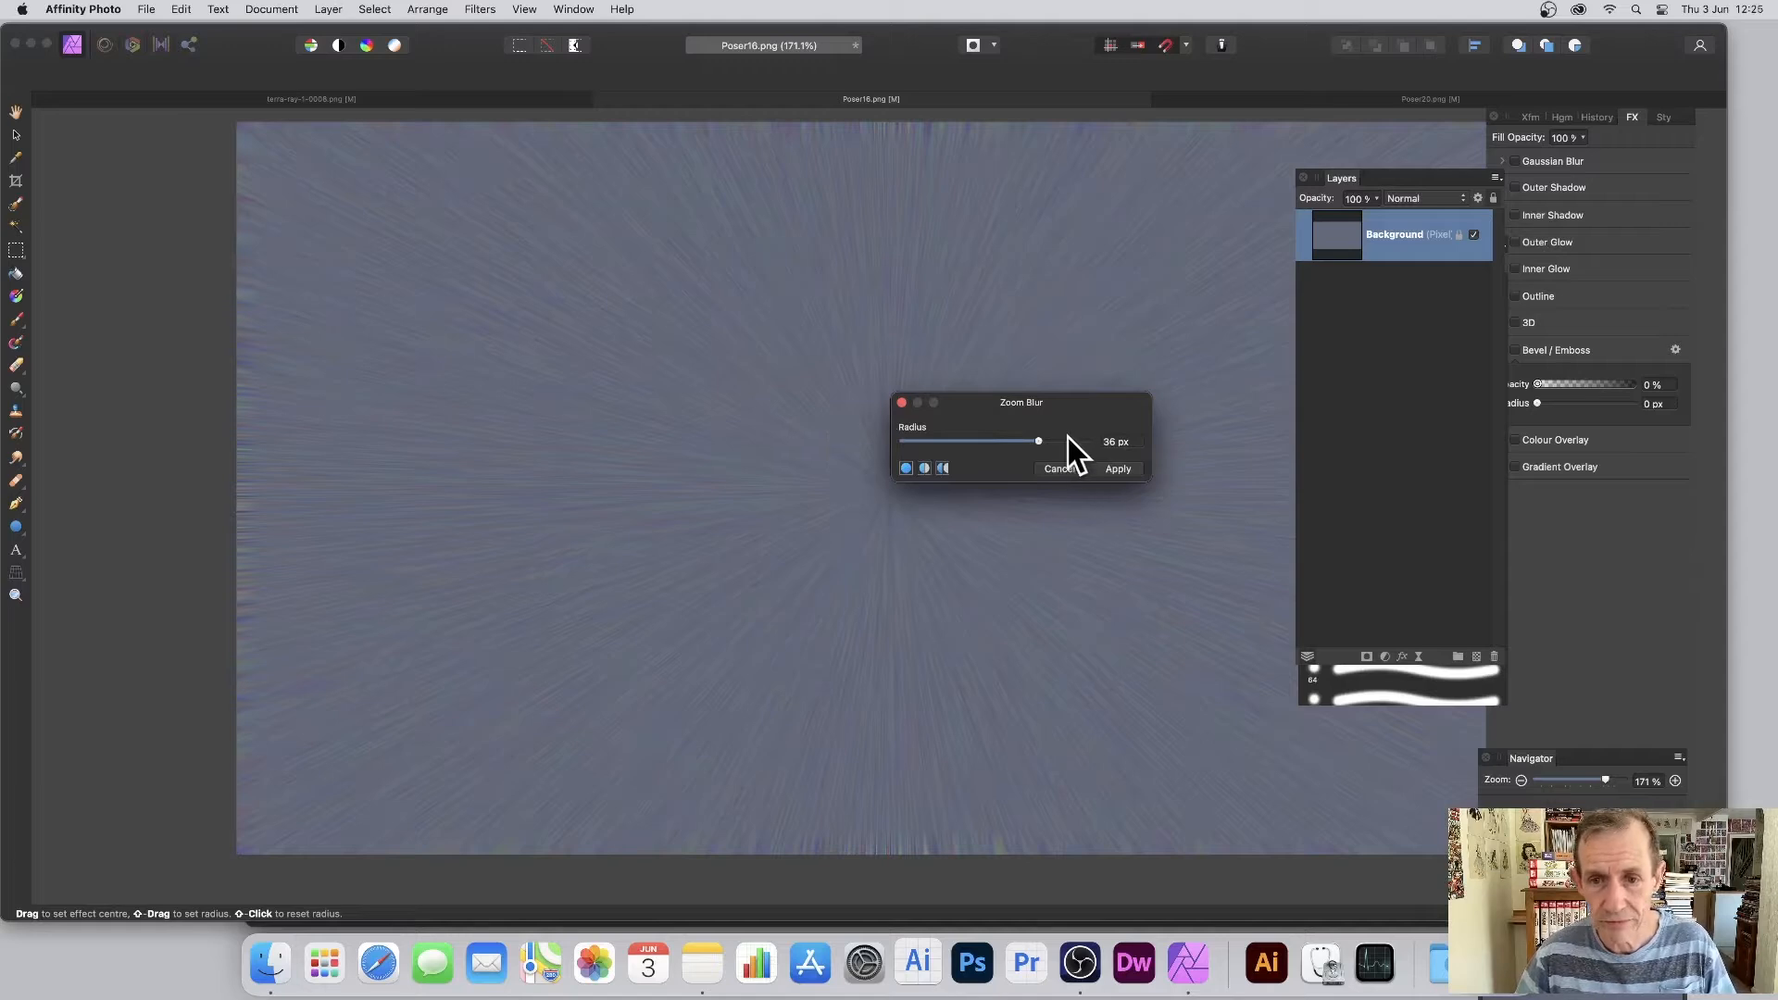
click(1118, 470)
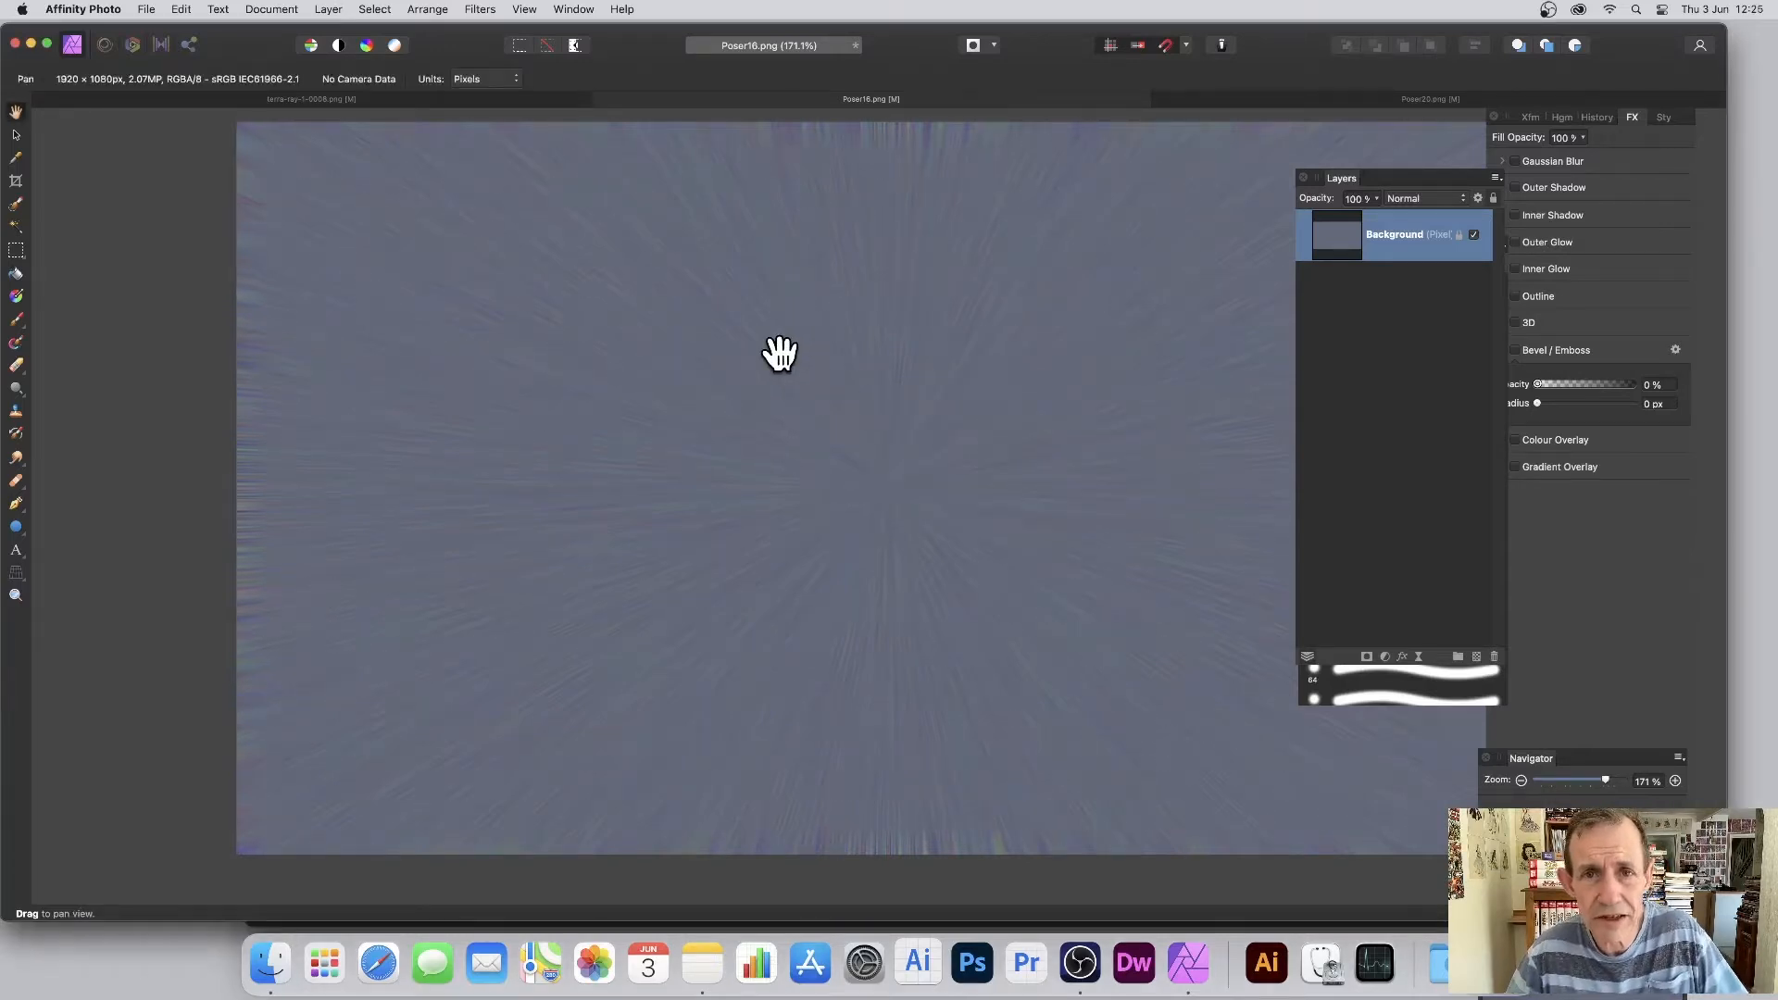
Step: Apply Auto Levels to the zoom-blurred background to intensify its coloured streaks
click(482, 9)
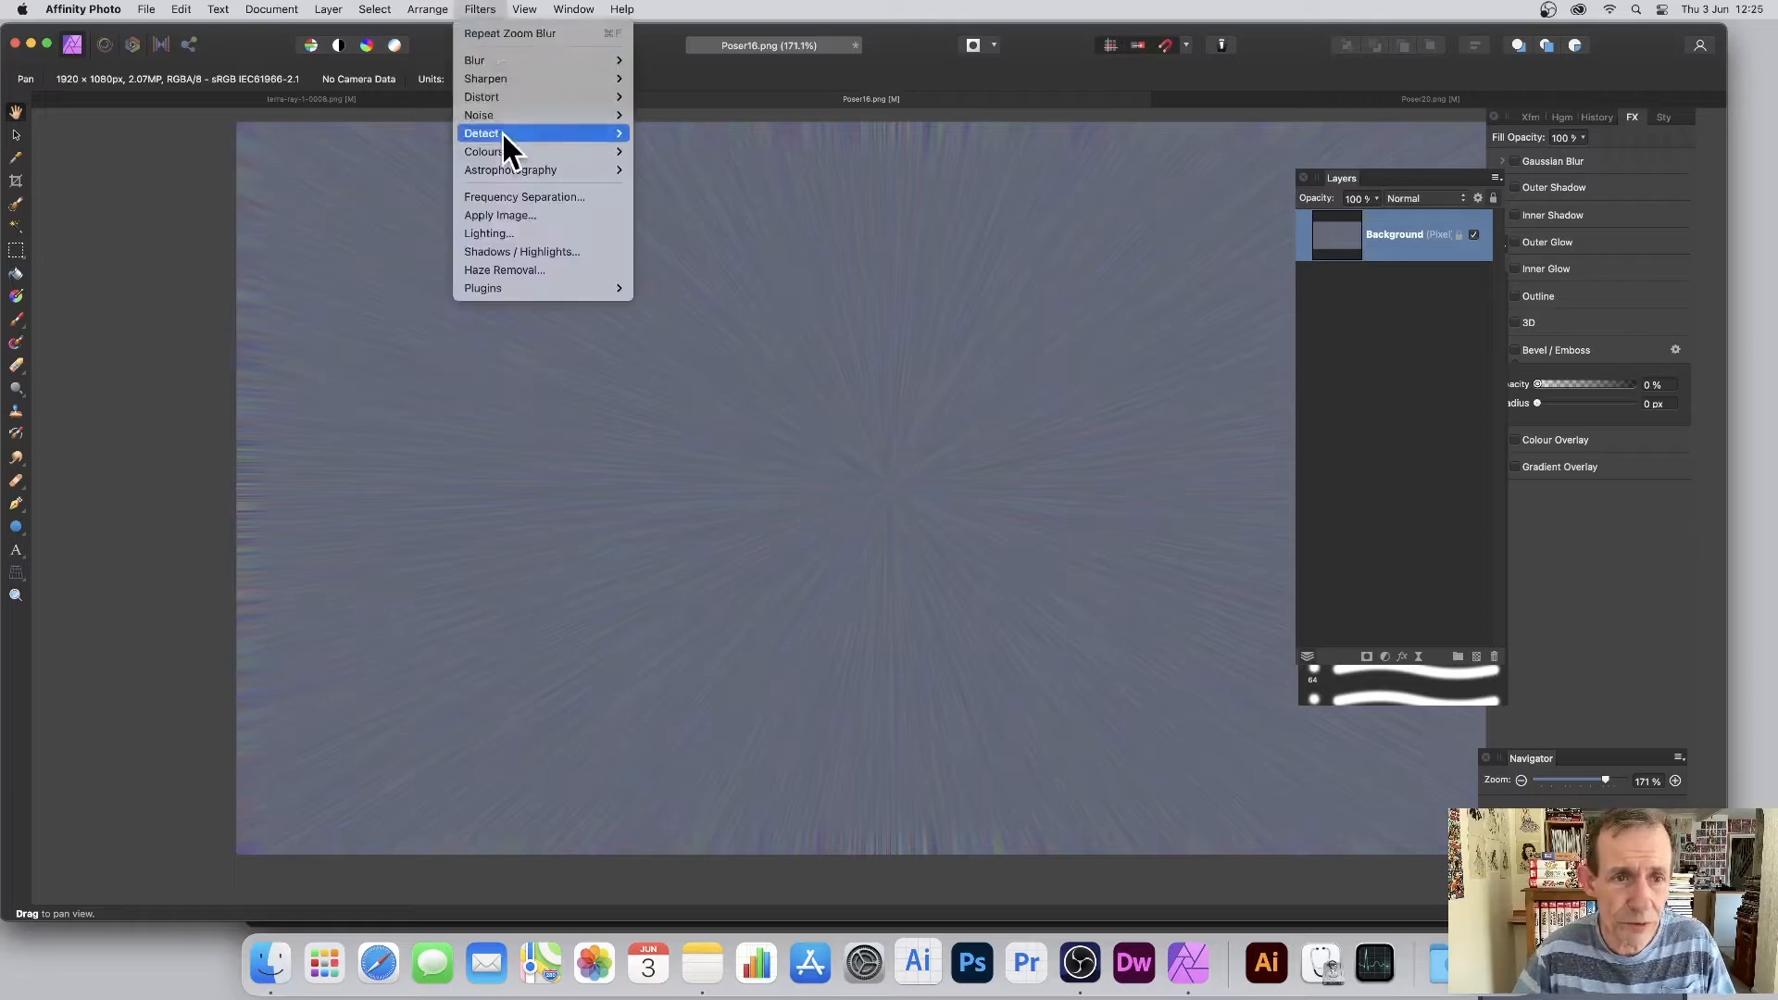
mouse_move(507, 151)
click(688, 148)
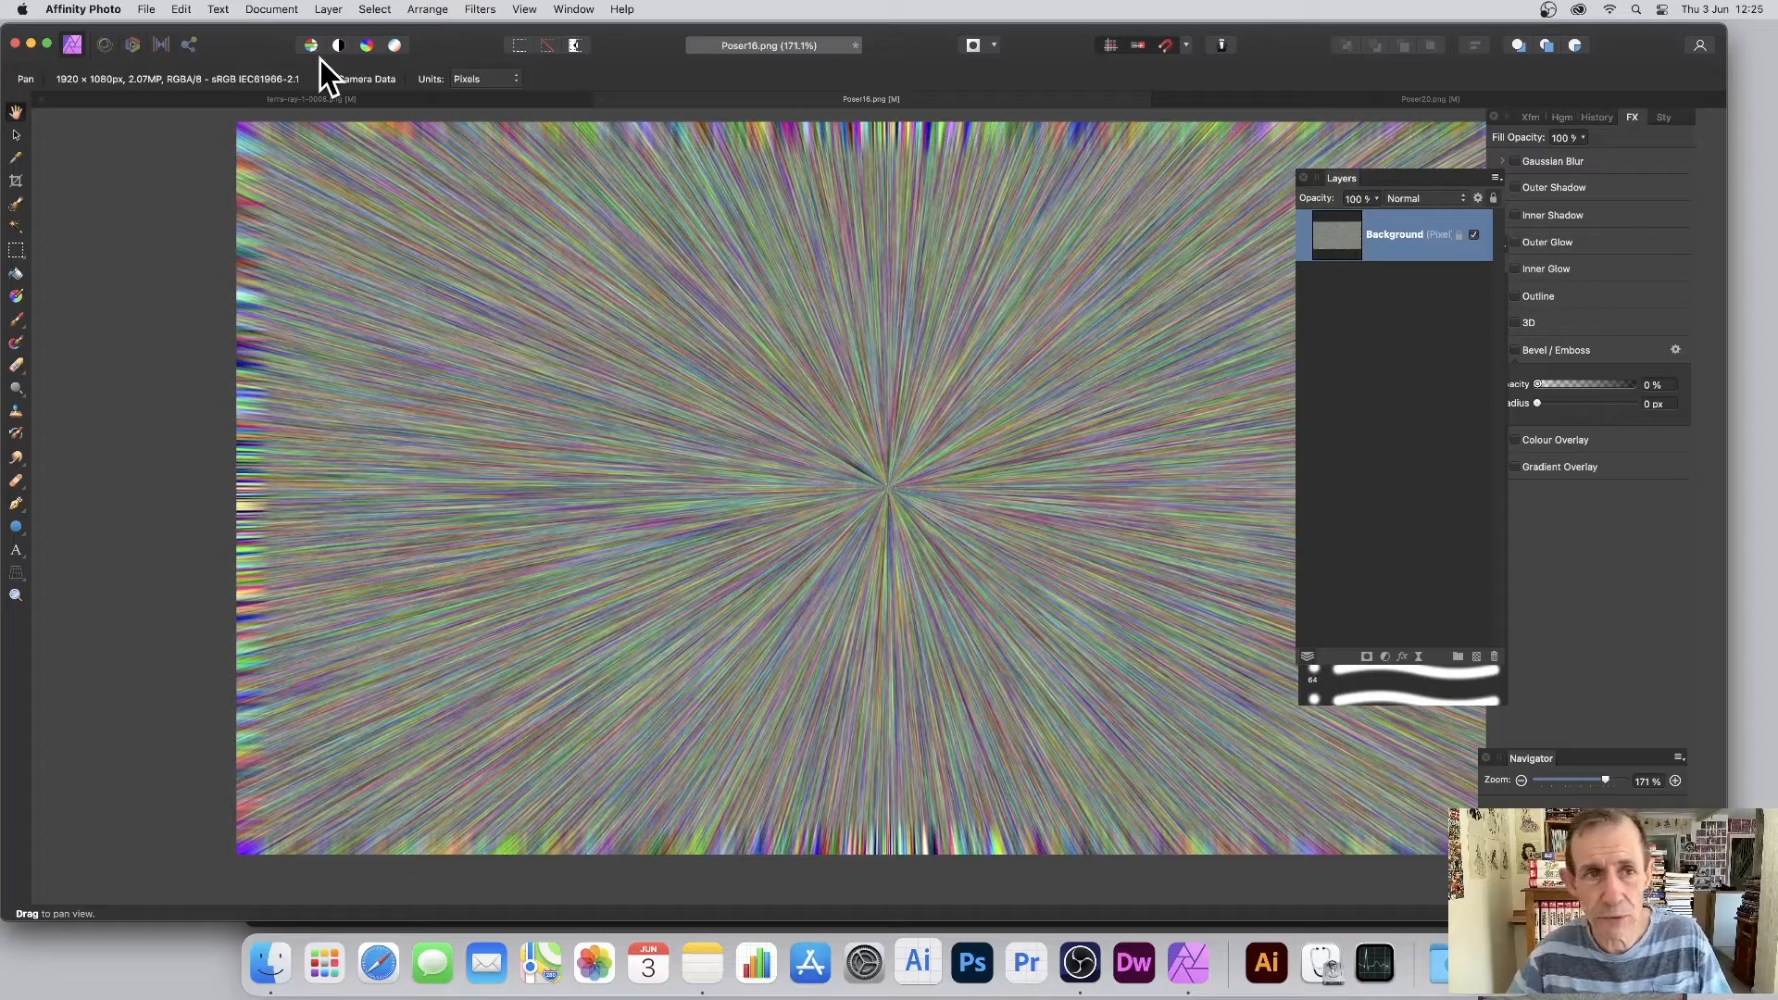
Step: Start the Equations distort filter on the background and set its extend mode to Mirror
click(480, 9)
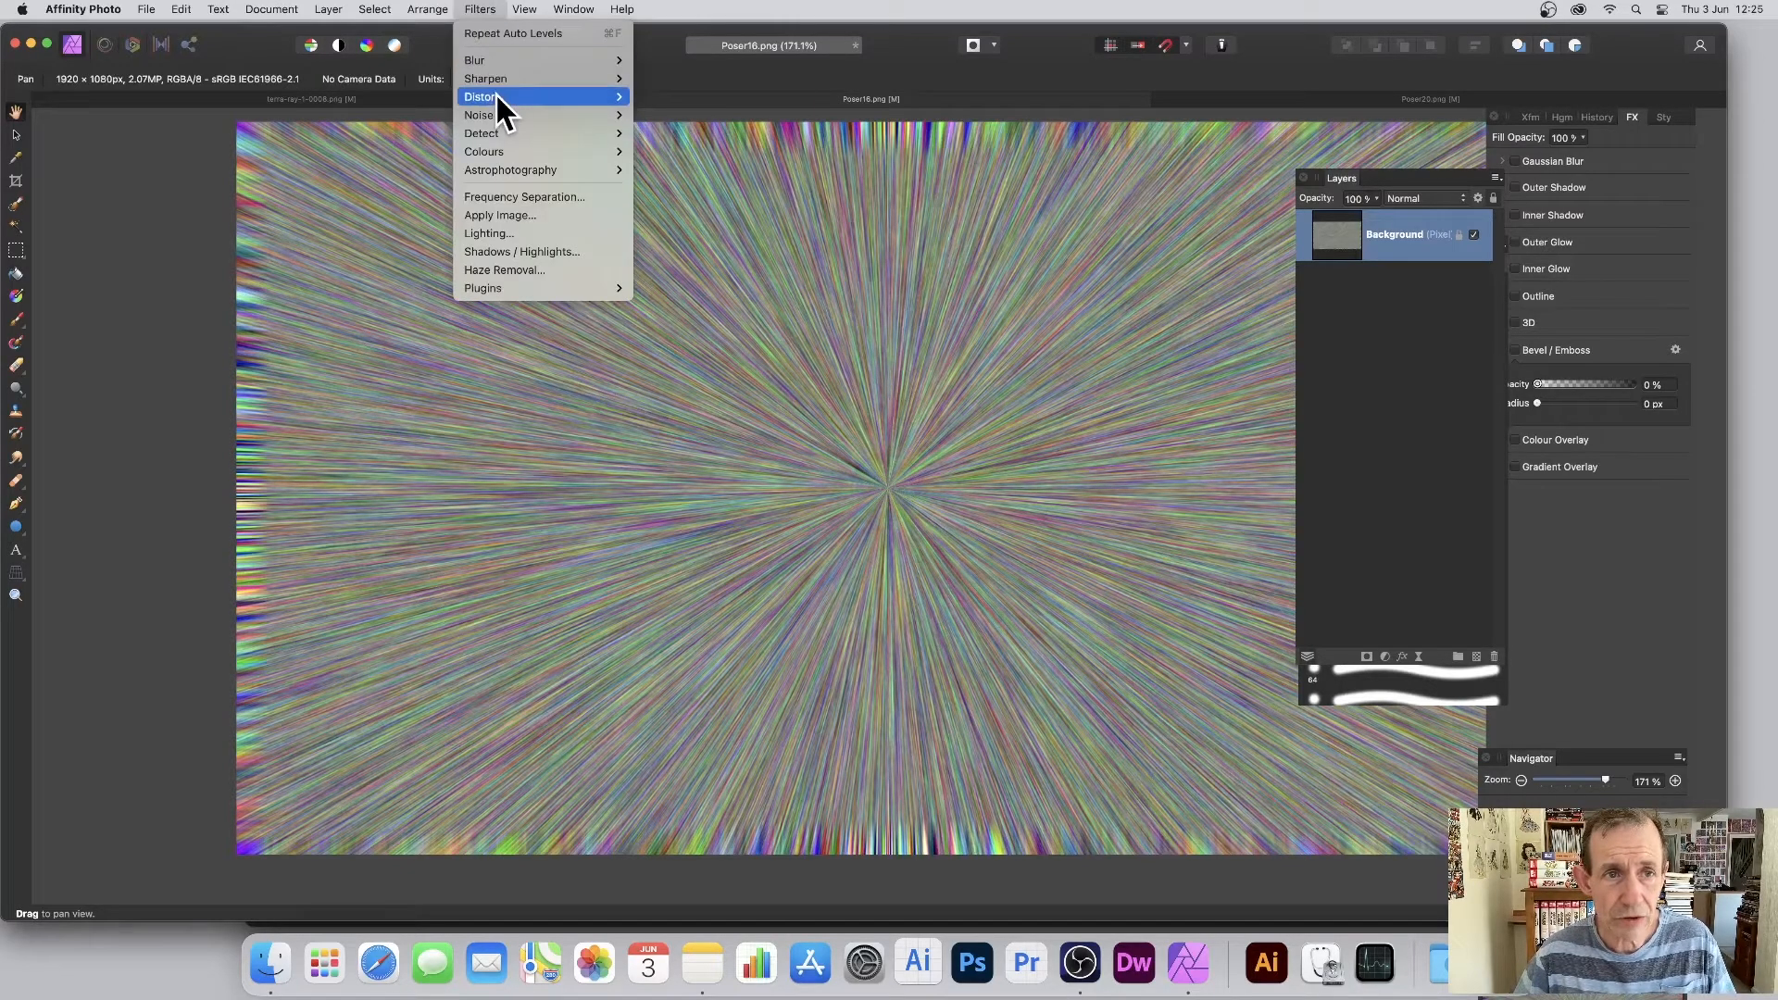
mouse_move(497, 96)
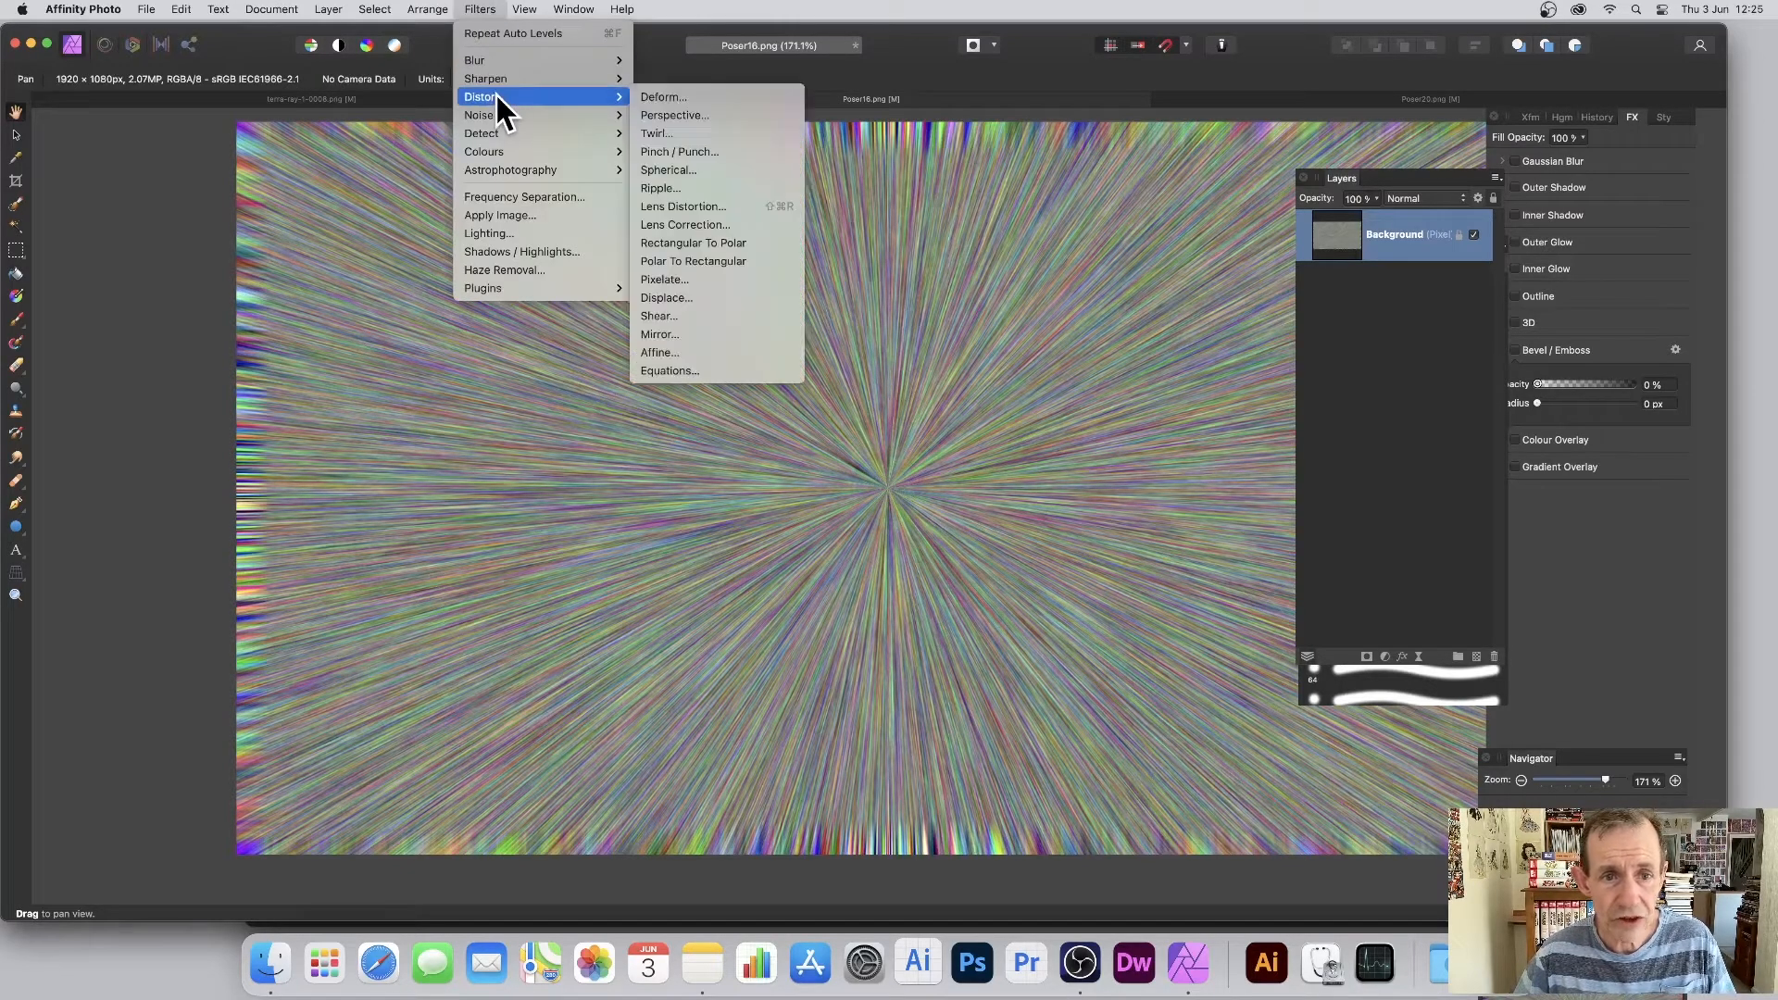
click(696, 372)
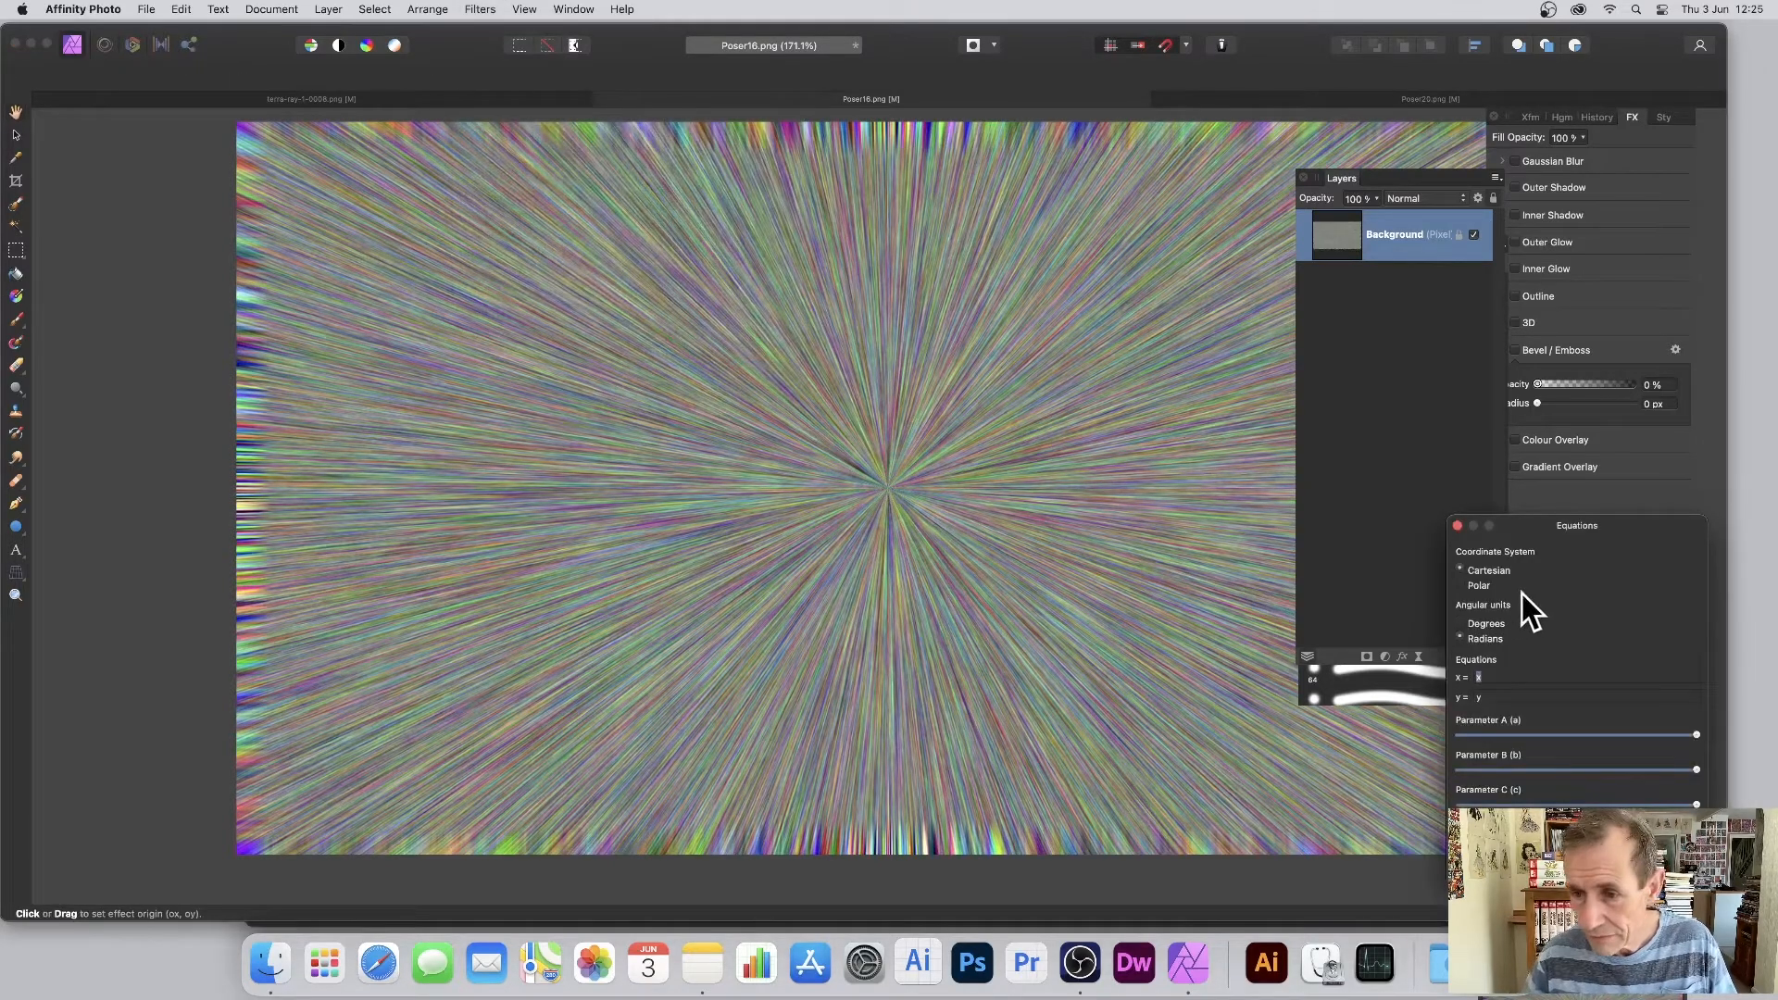
drag(1531, 534, 696, 265)
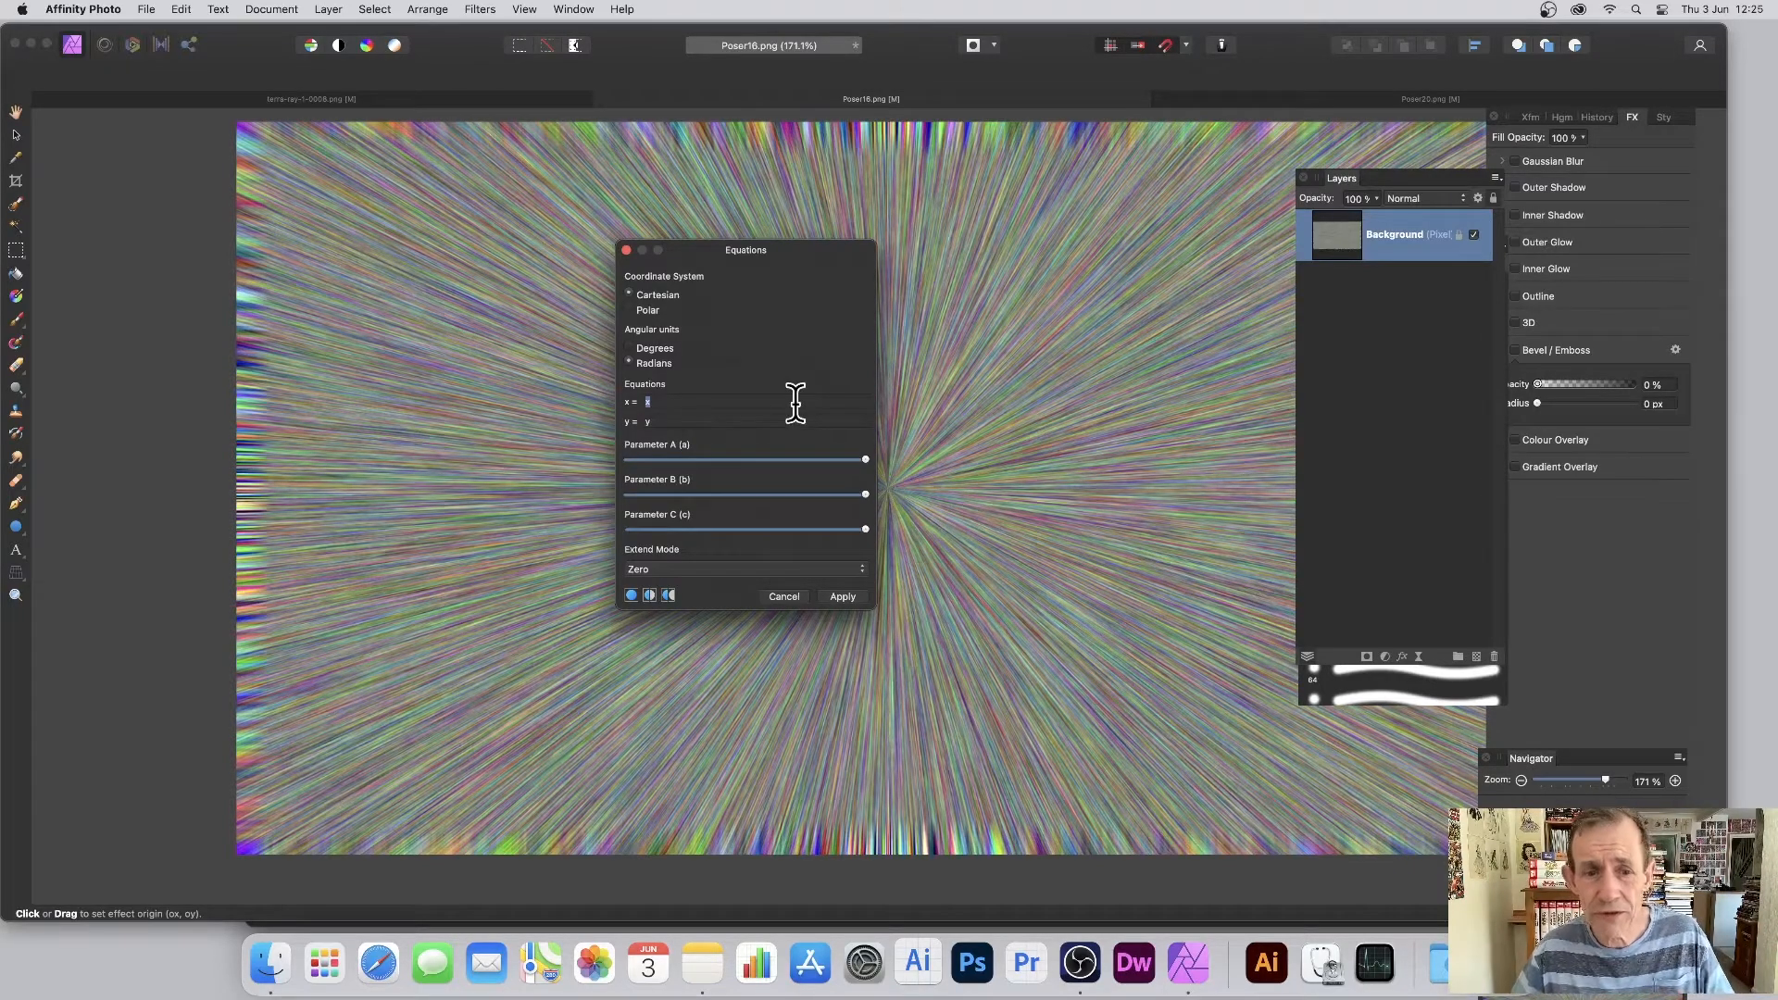
click(667, 569)
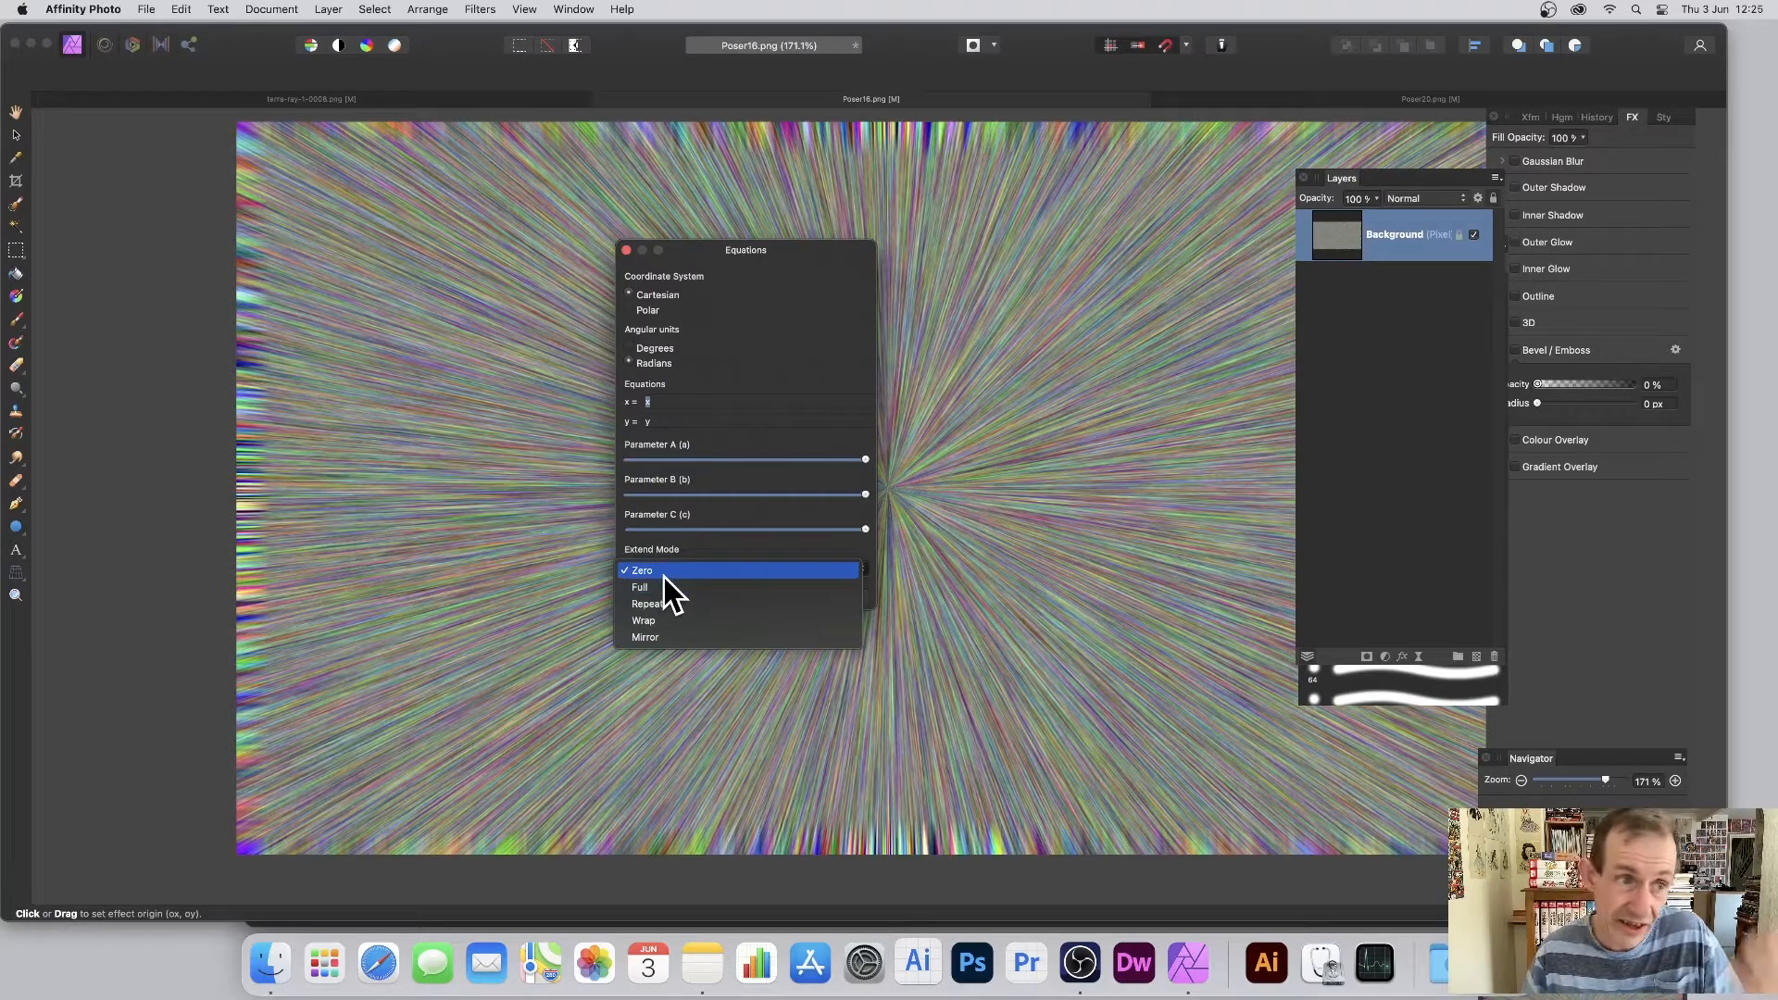
click(670, 636)
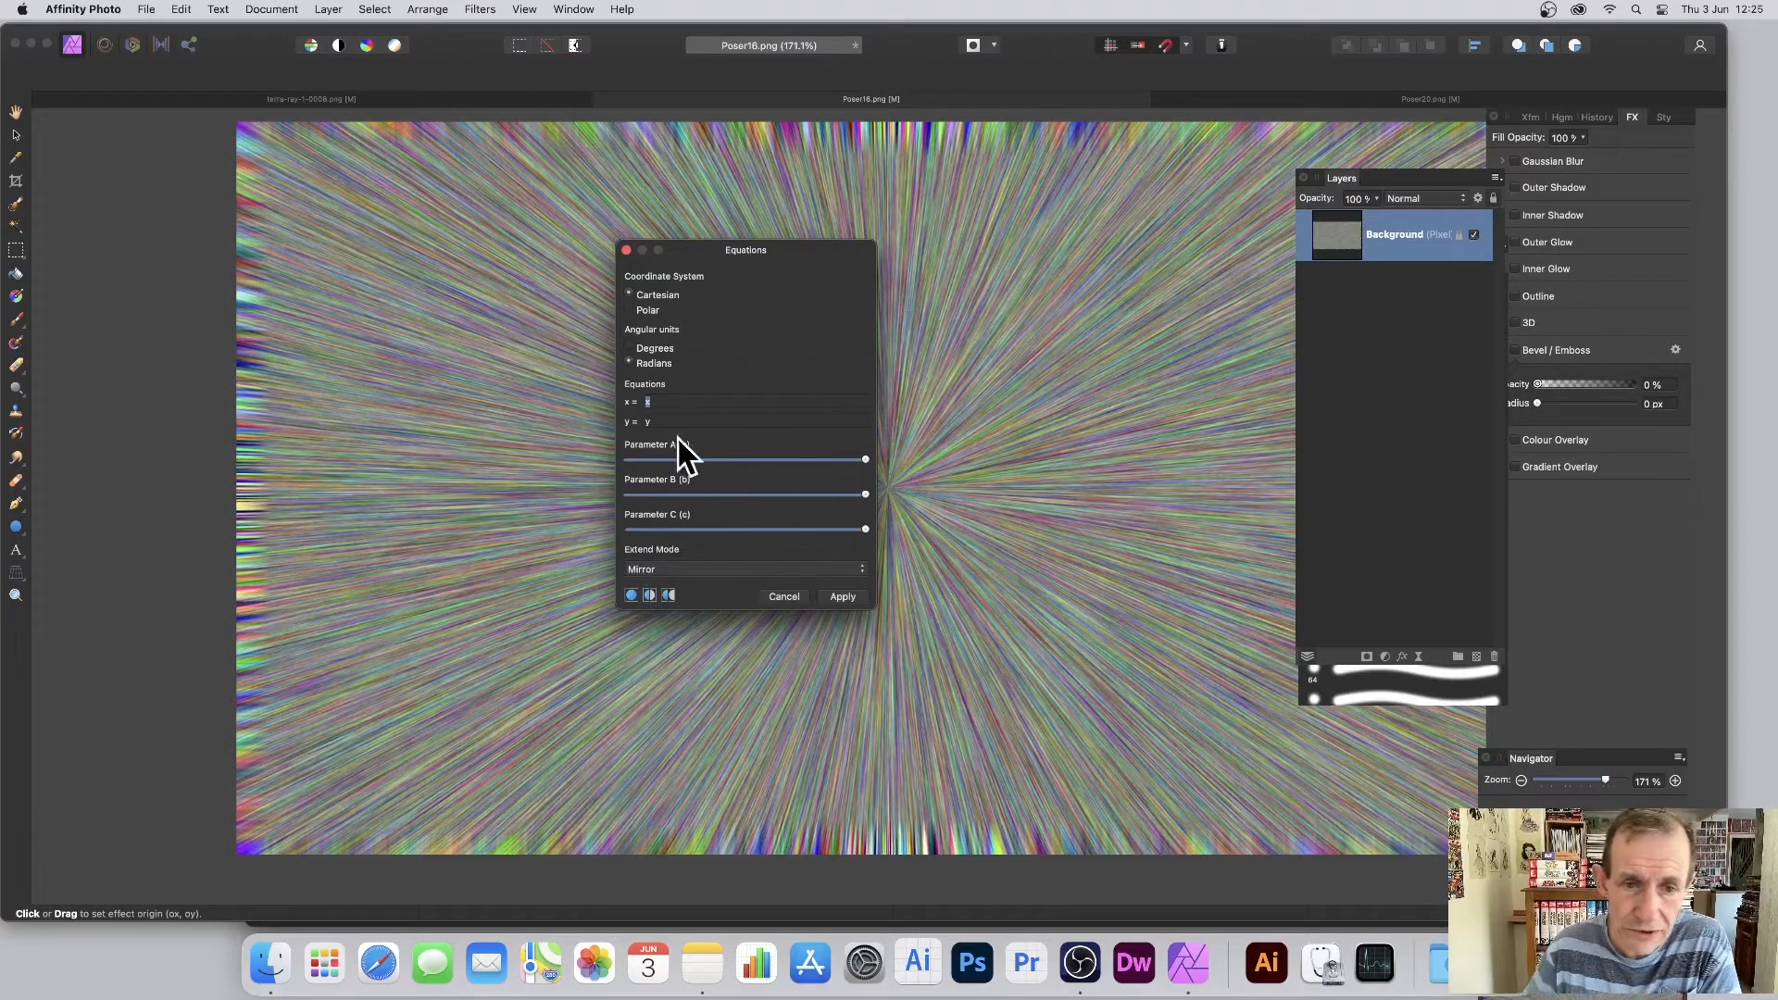
Step: Replace the x equation of the distortion with oscsin(rx,ry)
drag(655, 398, 631, 395)
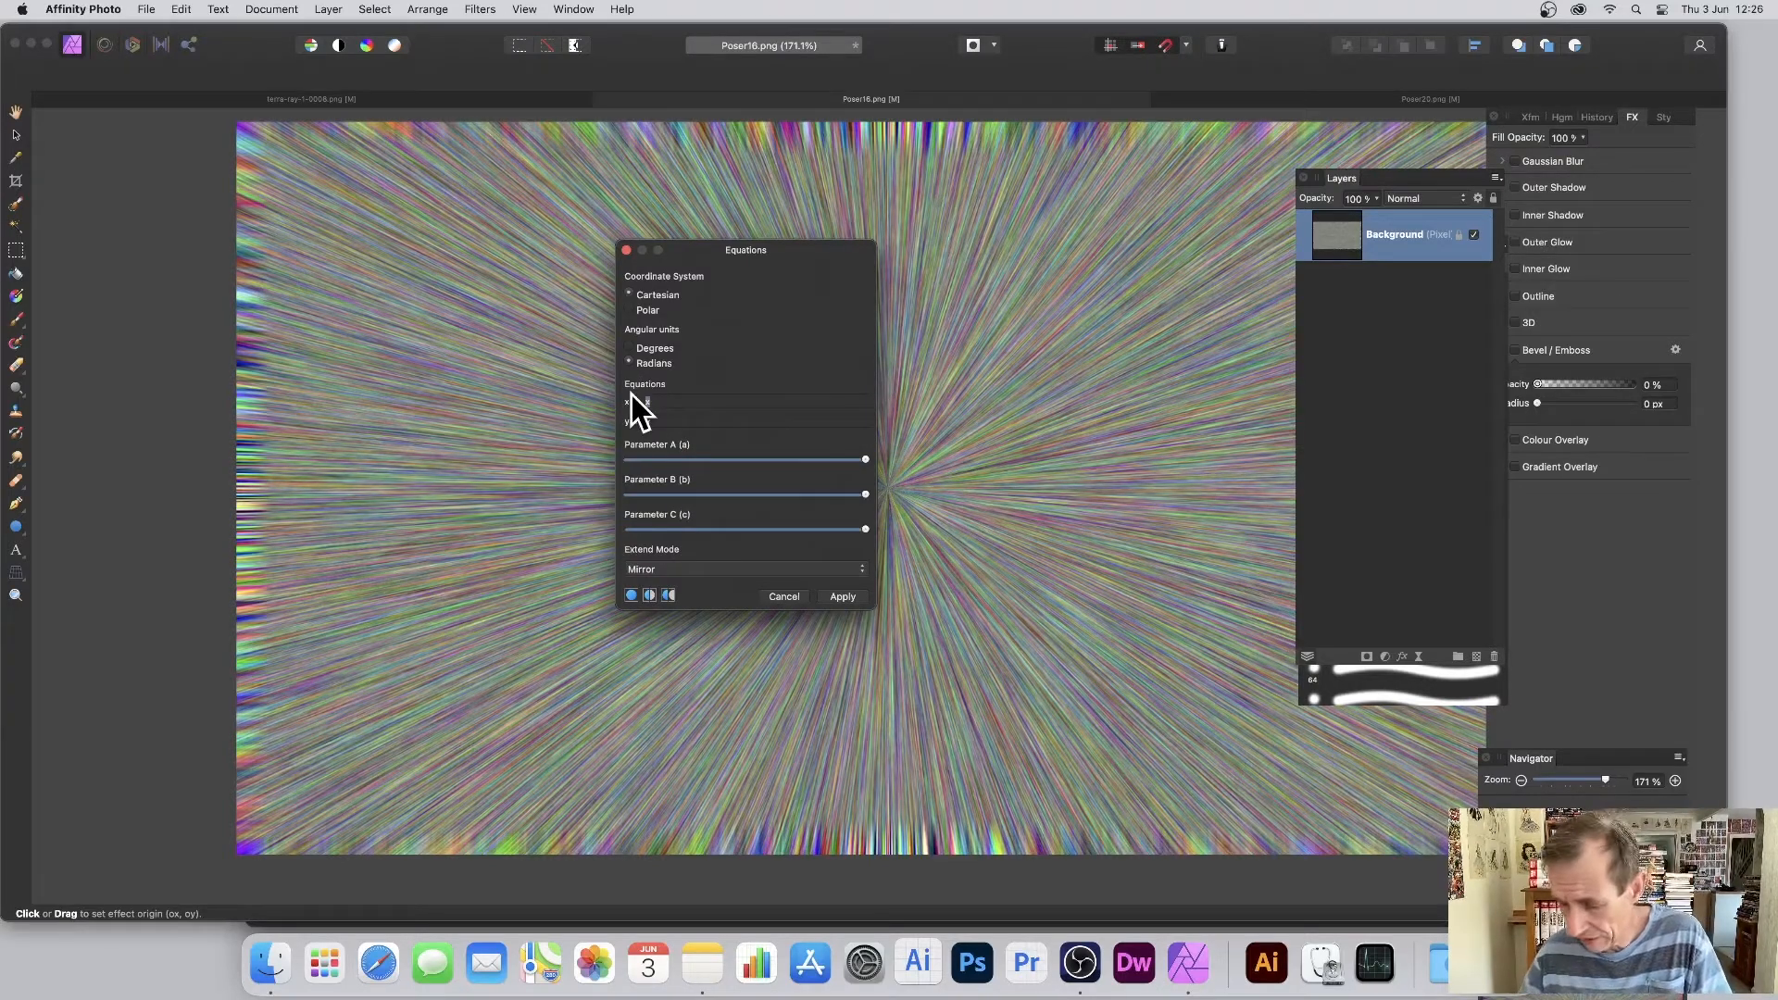
text((s)
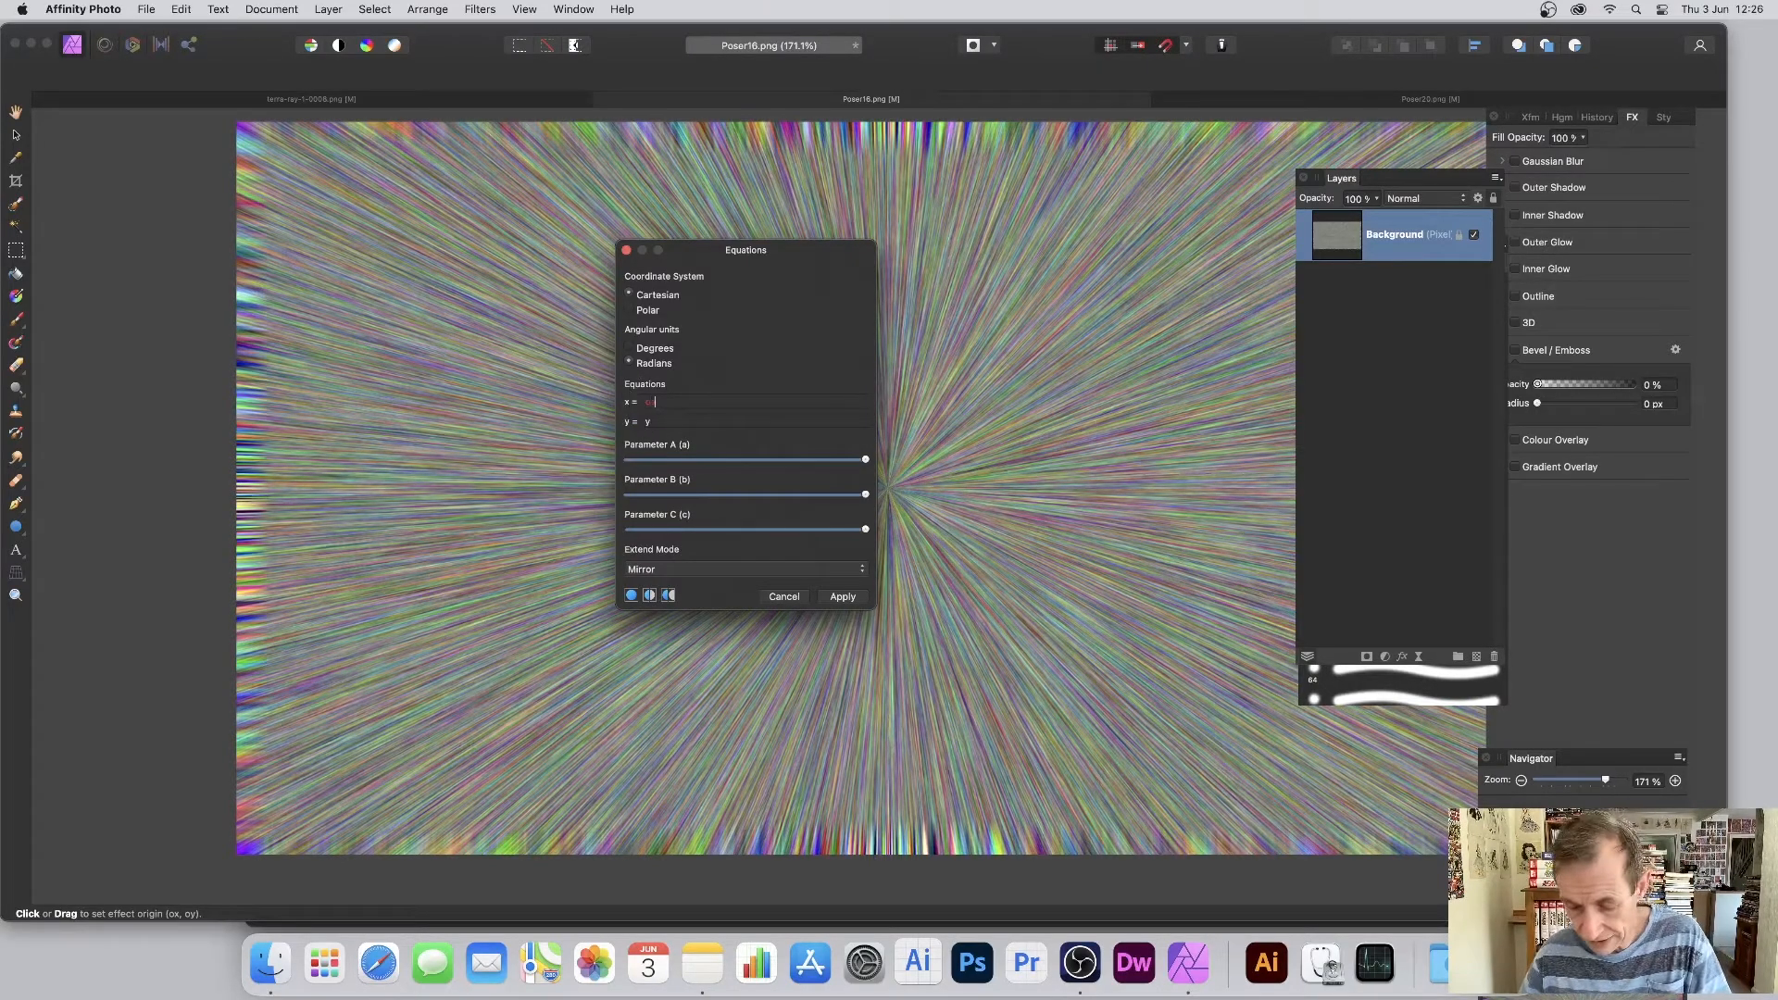
text(csin()
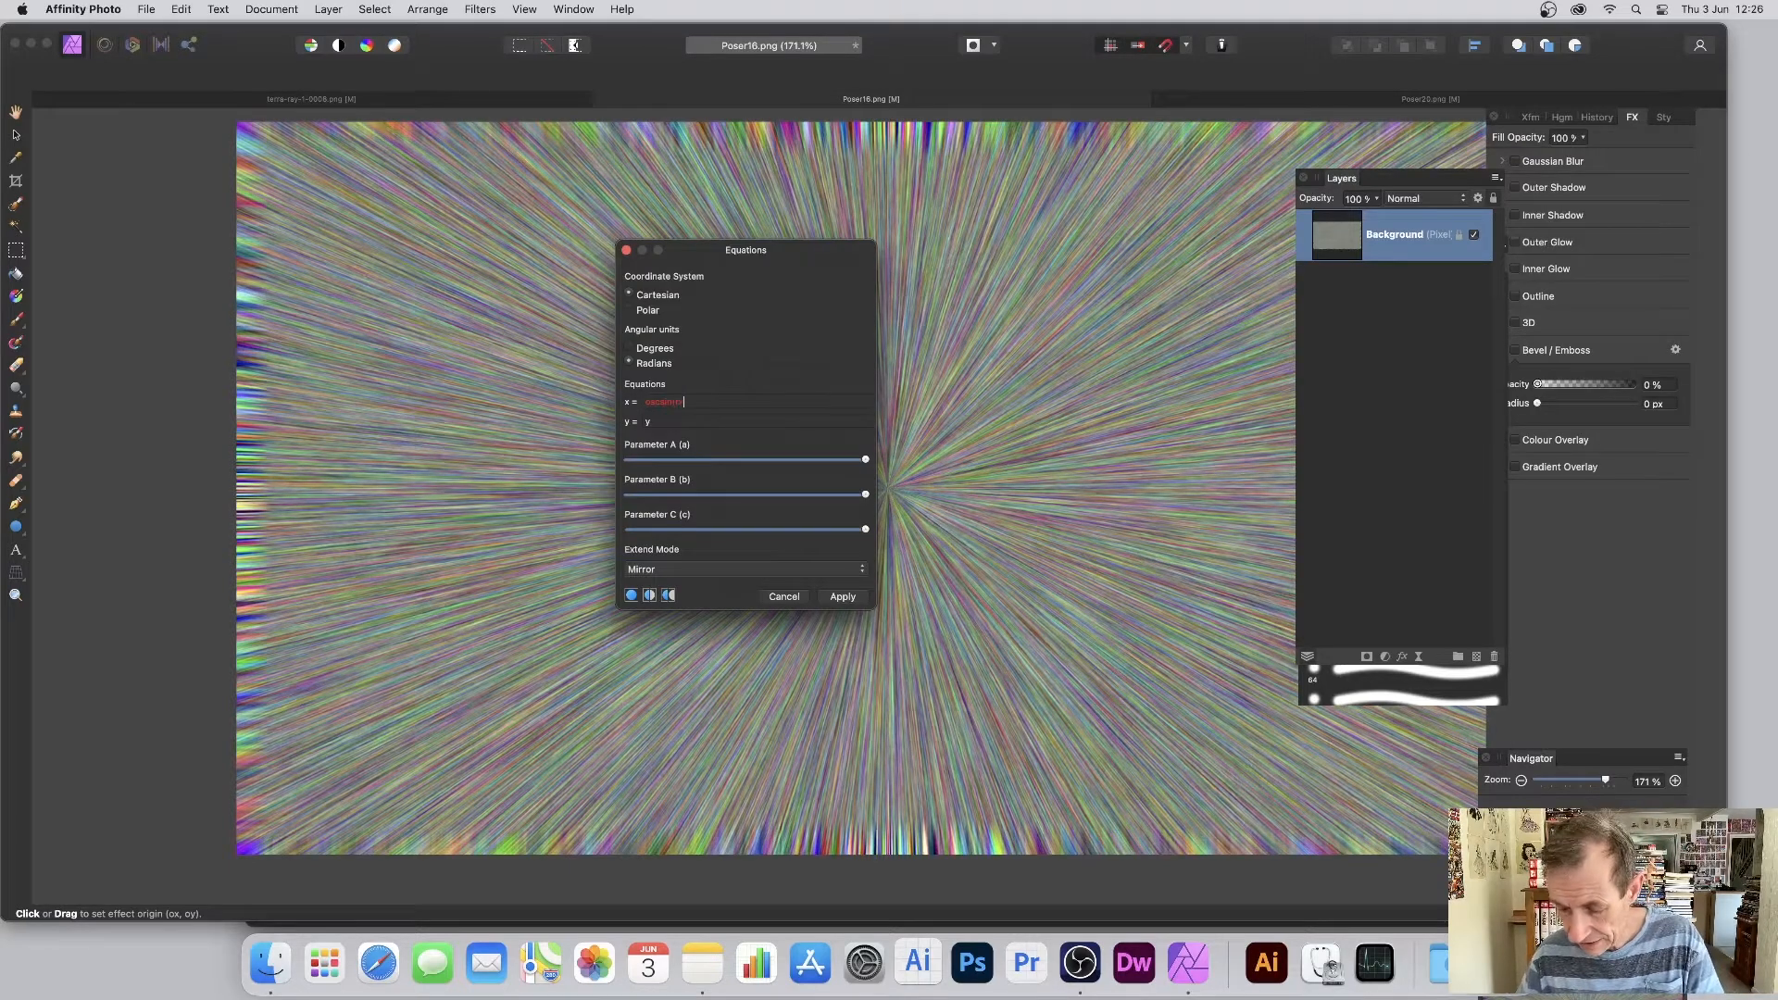
text(ry))
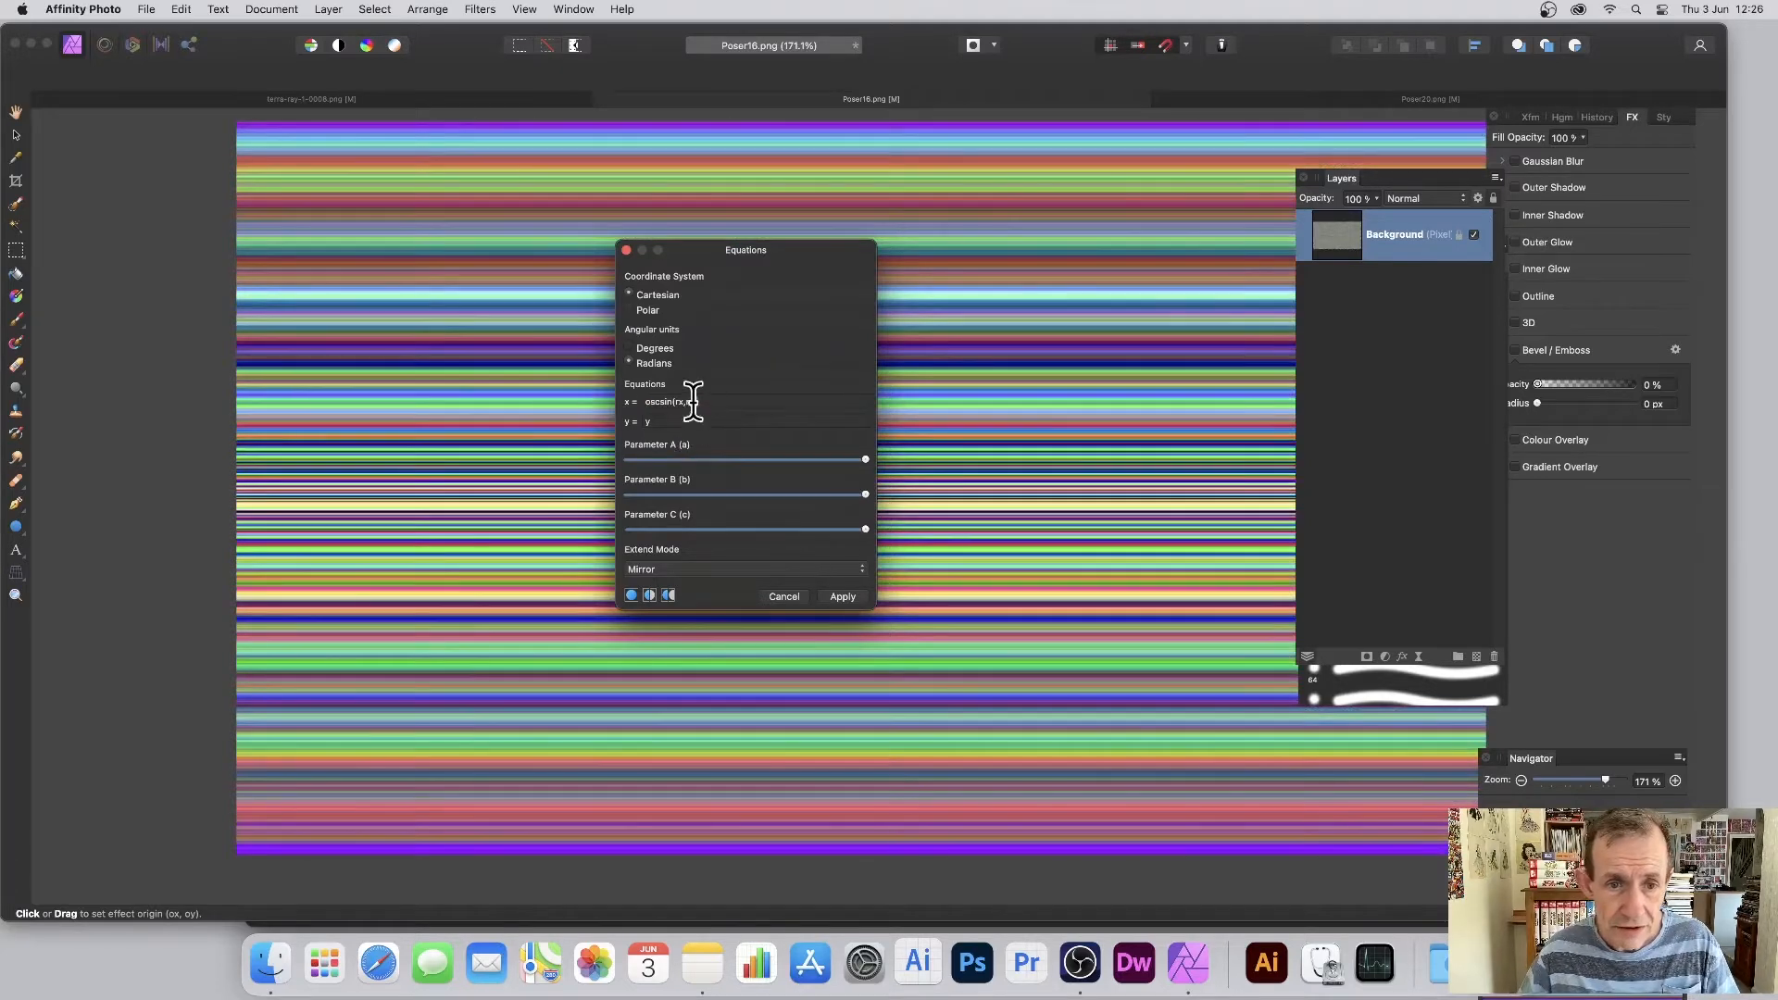
Step: Copy the x equation oscsin(rx,ry) into the y equation, replacing its contents
drag(697, 402, 645, 402)
key(super+c)
key(Tab)
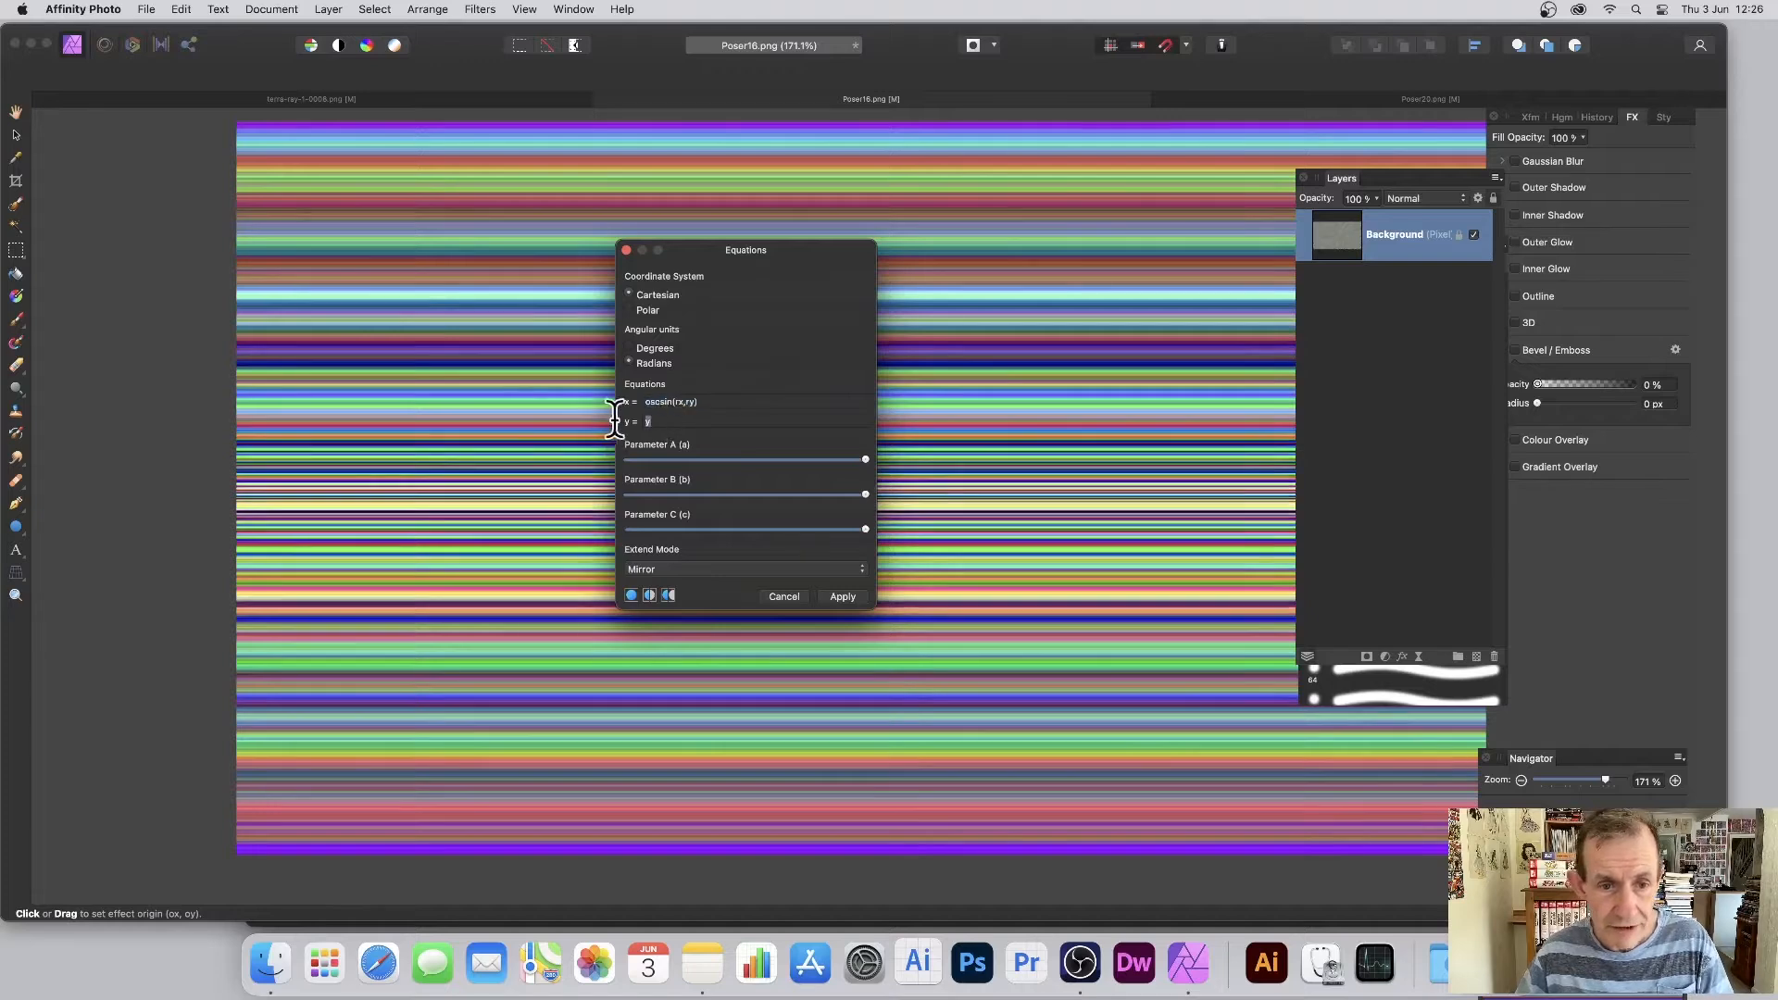
key(super+v)
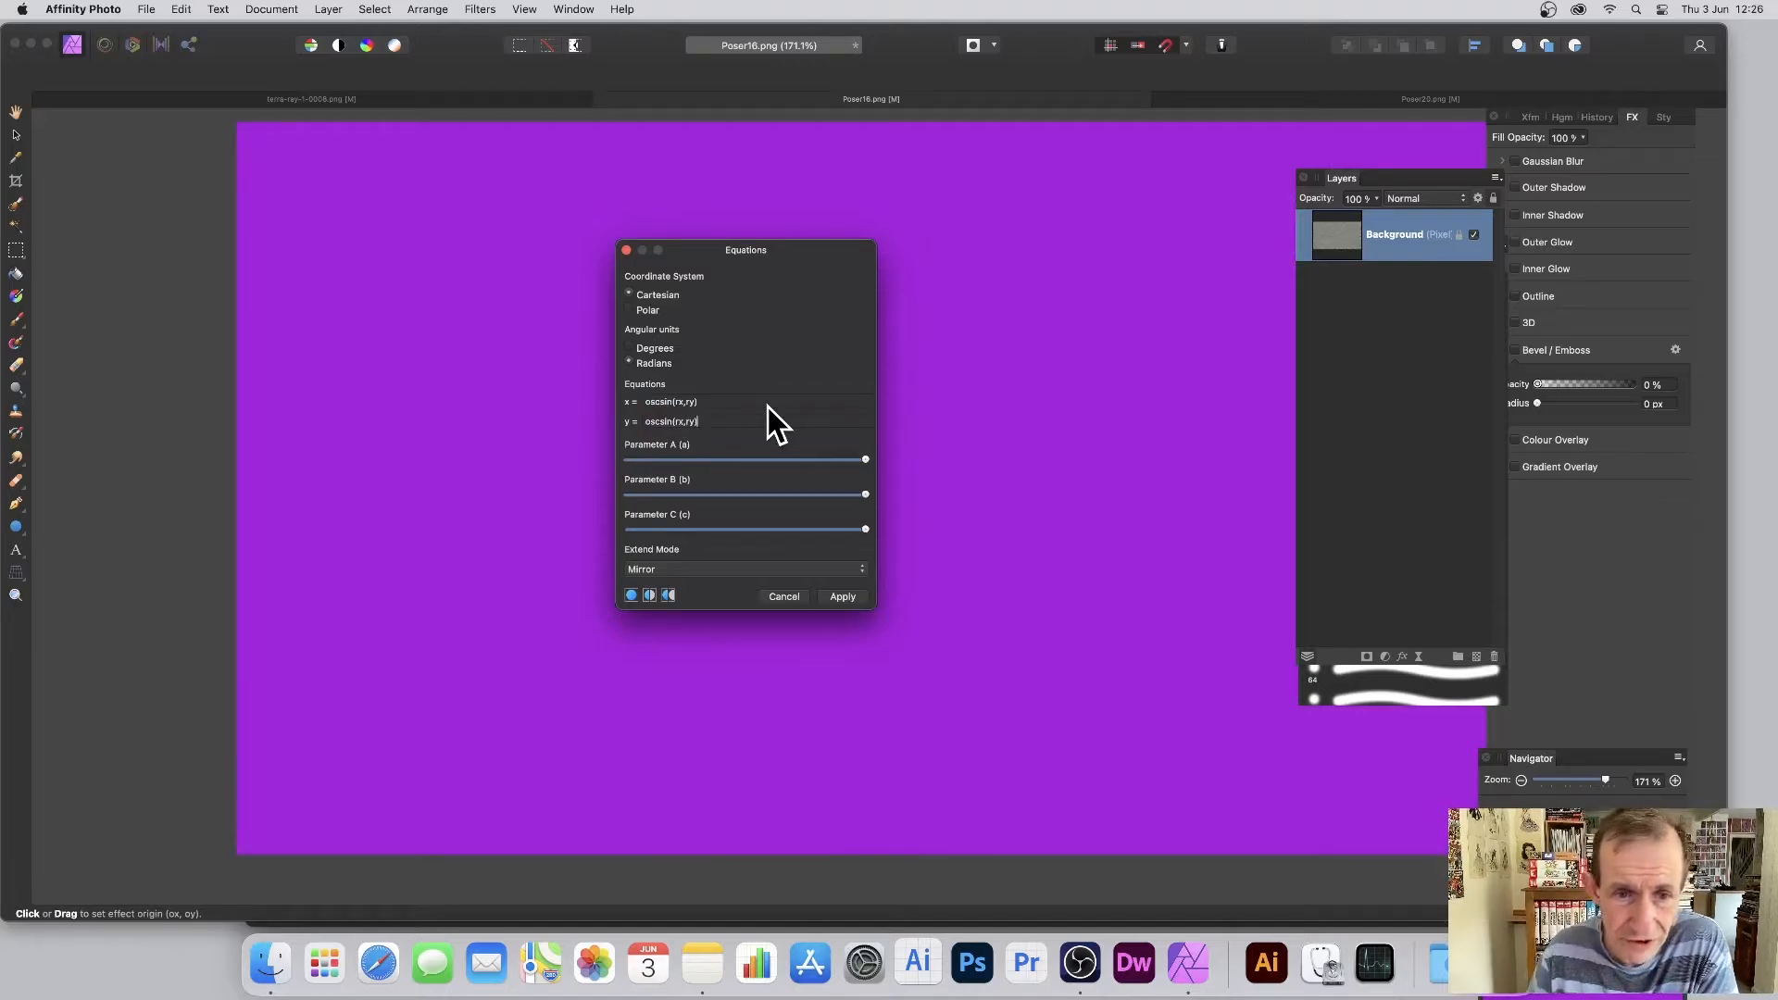
Step: Divide rx in the x equation by (b*1000) so it reads oscsin(rx/(b*1000),ry)
click(683, 401)
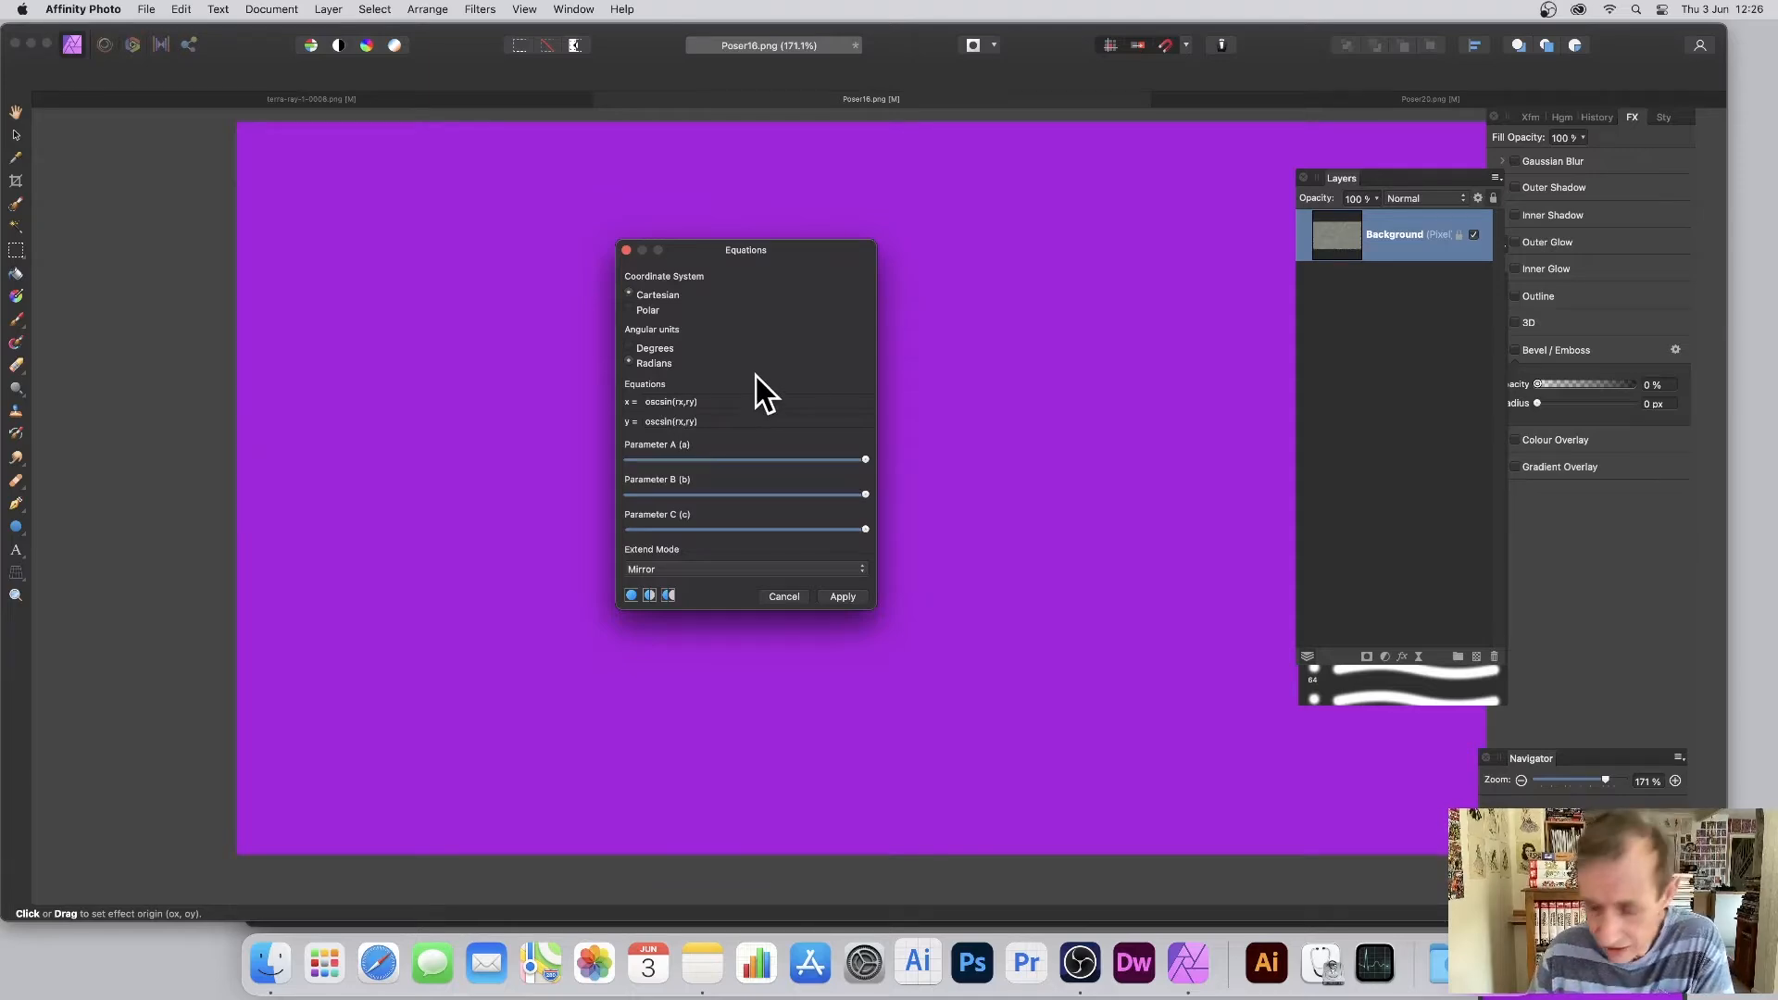
text(/)
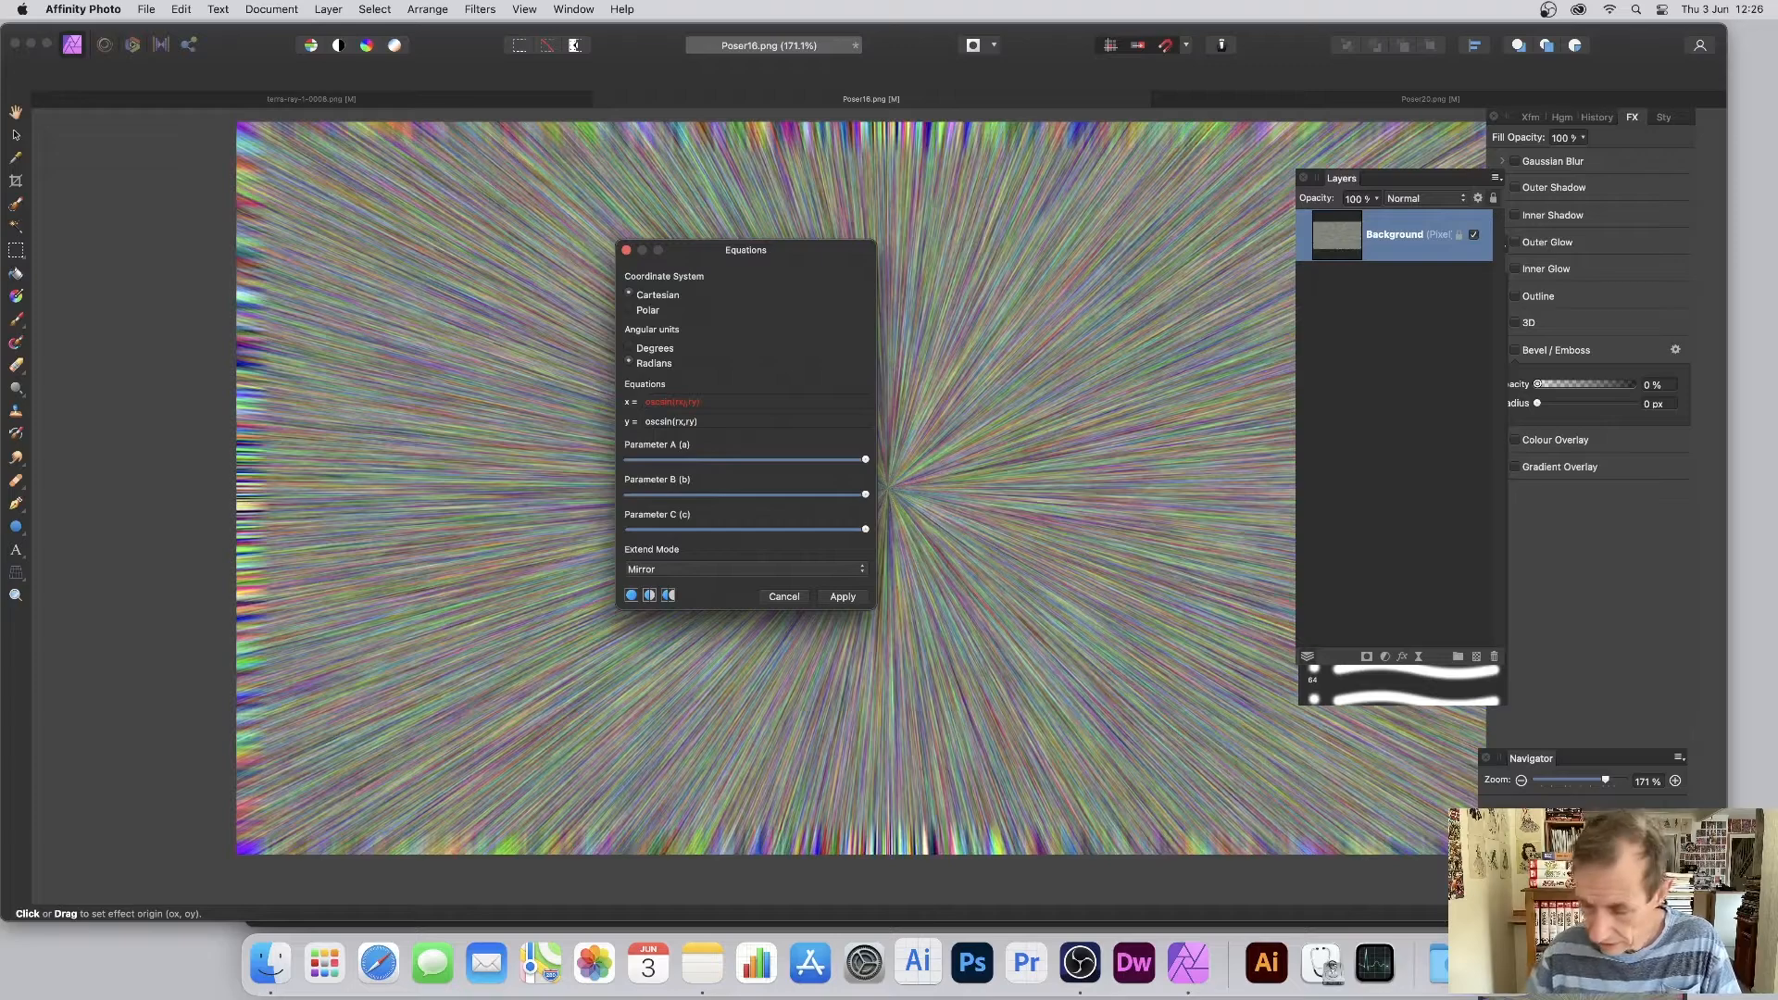
text(()
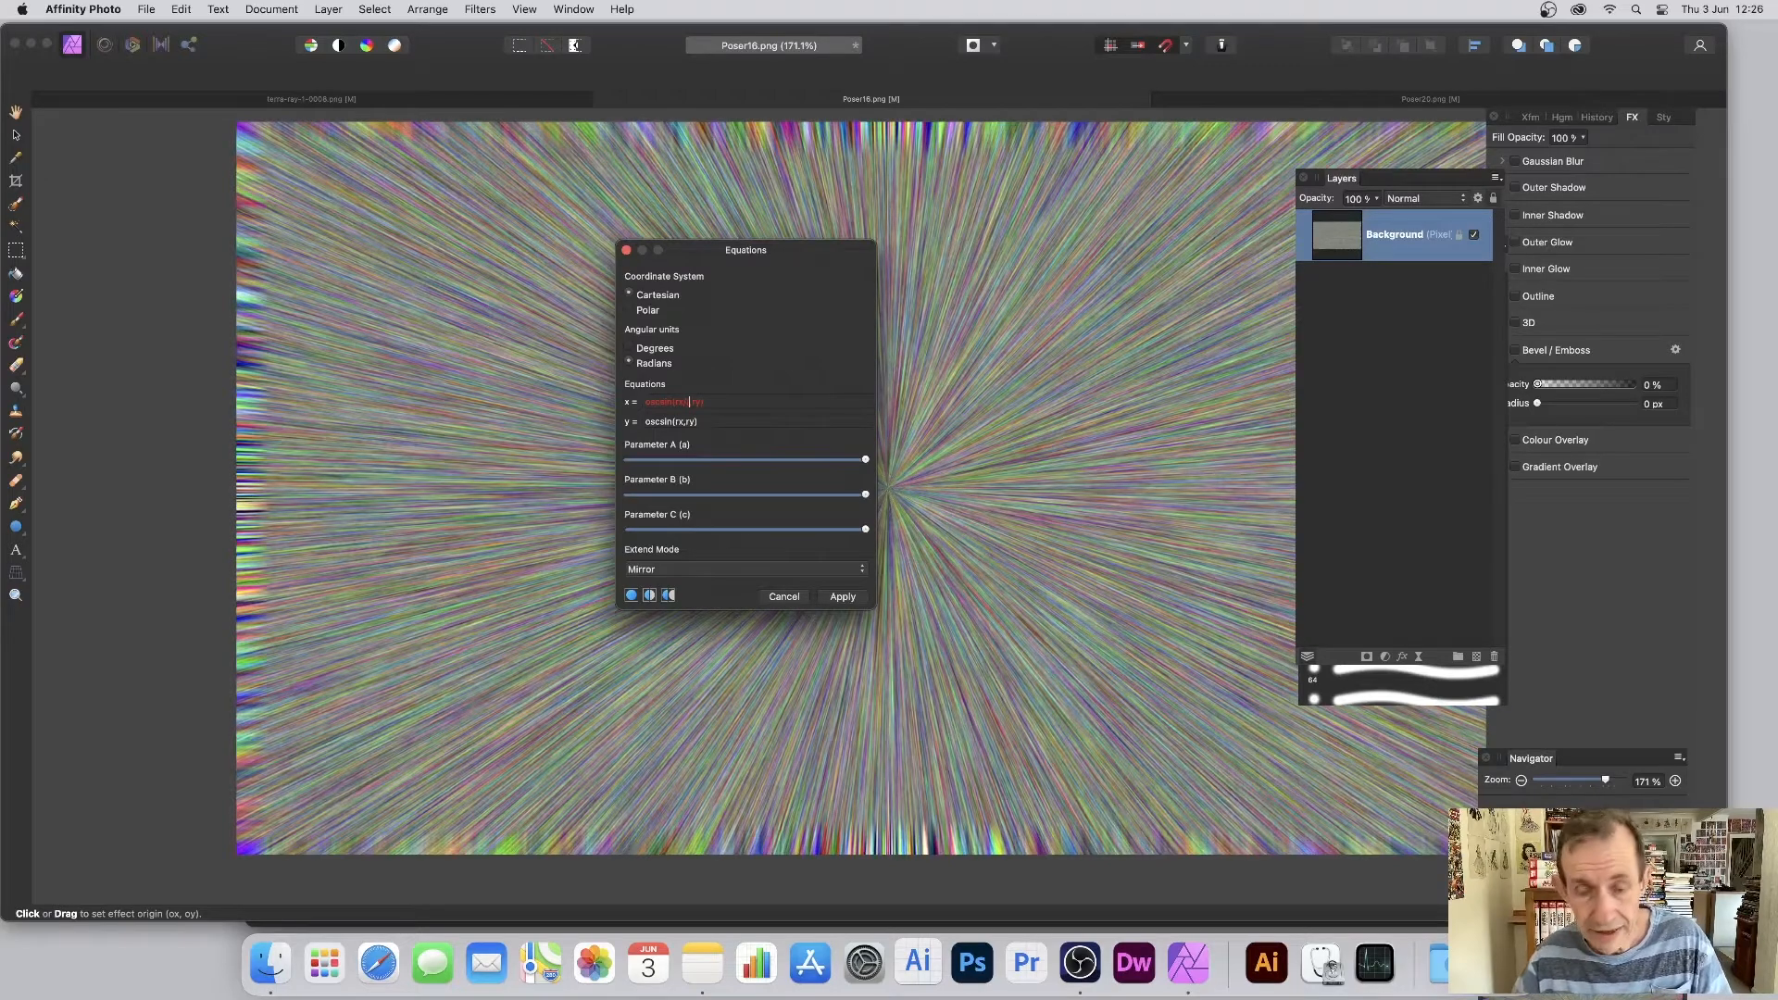
text(b*1000)
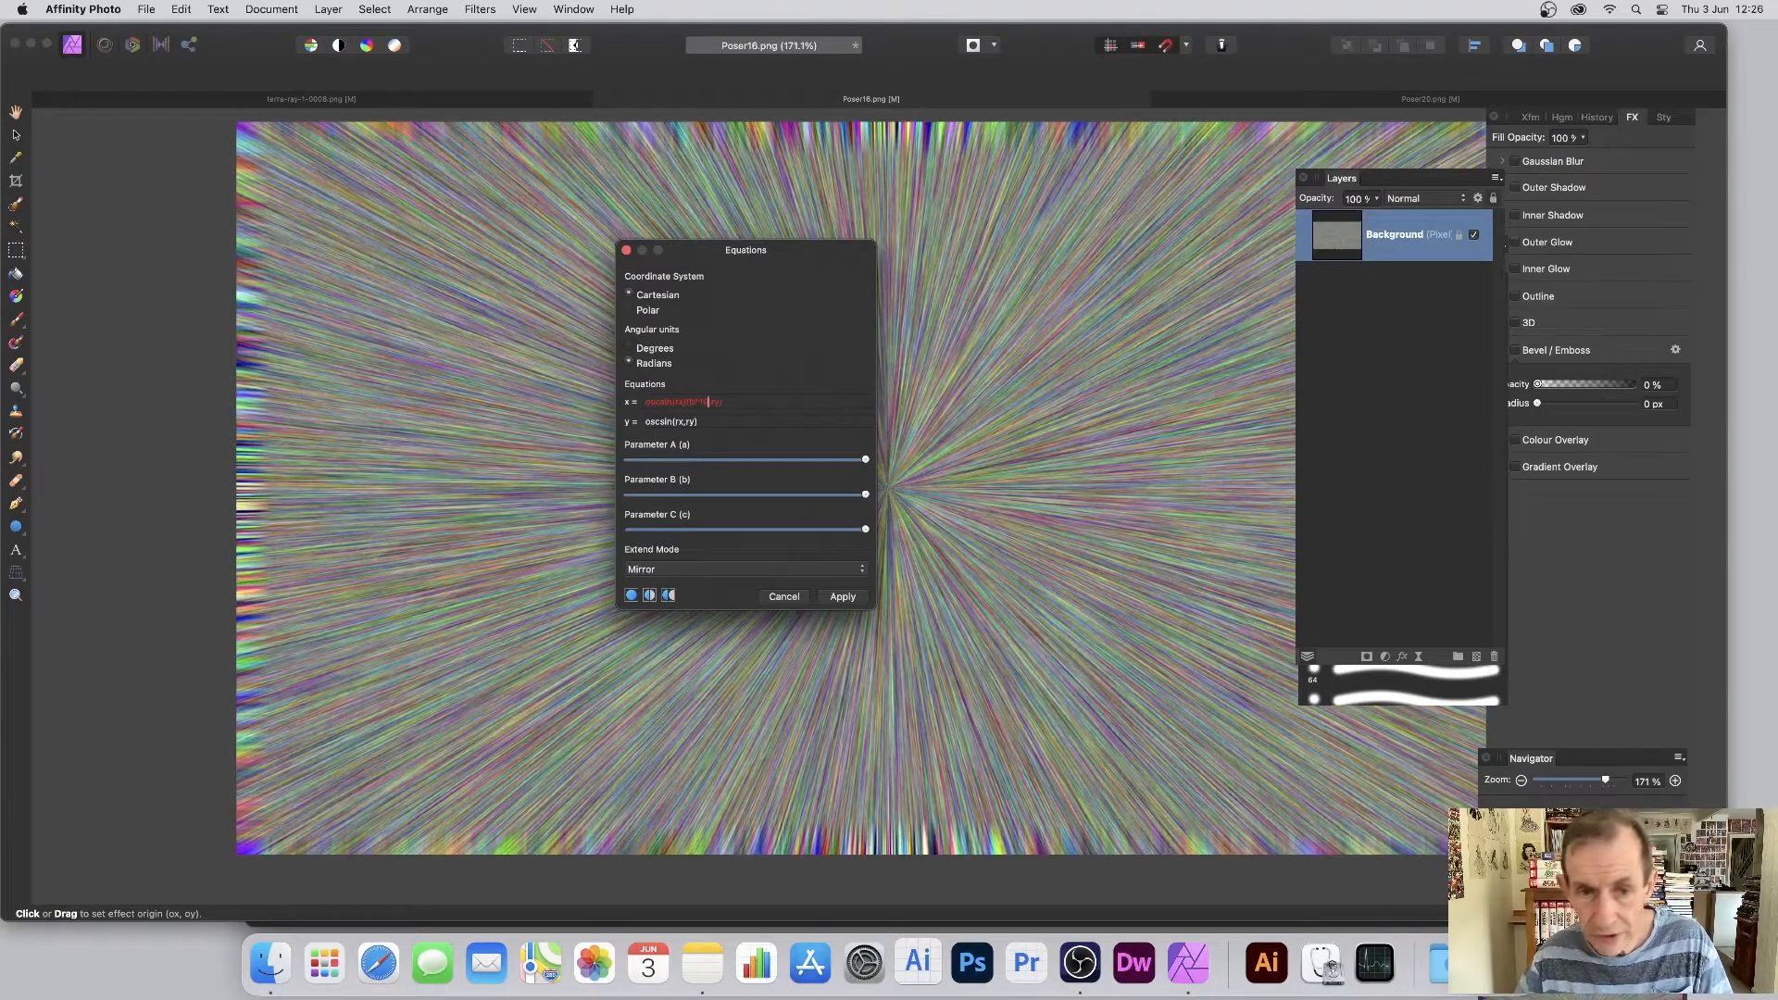
text())
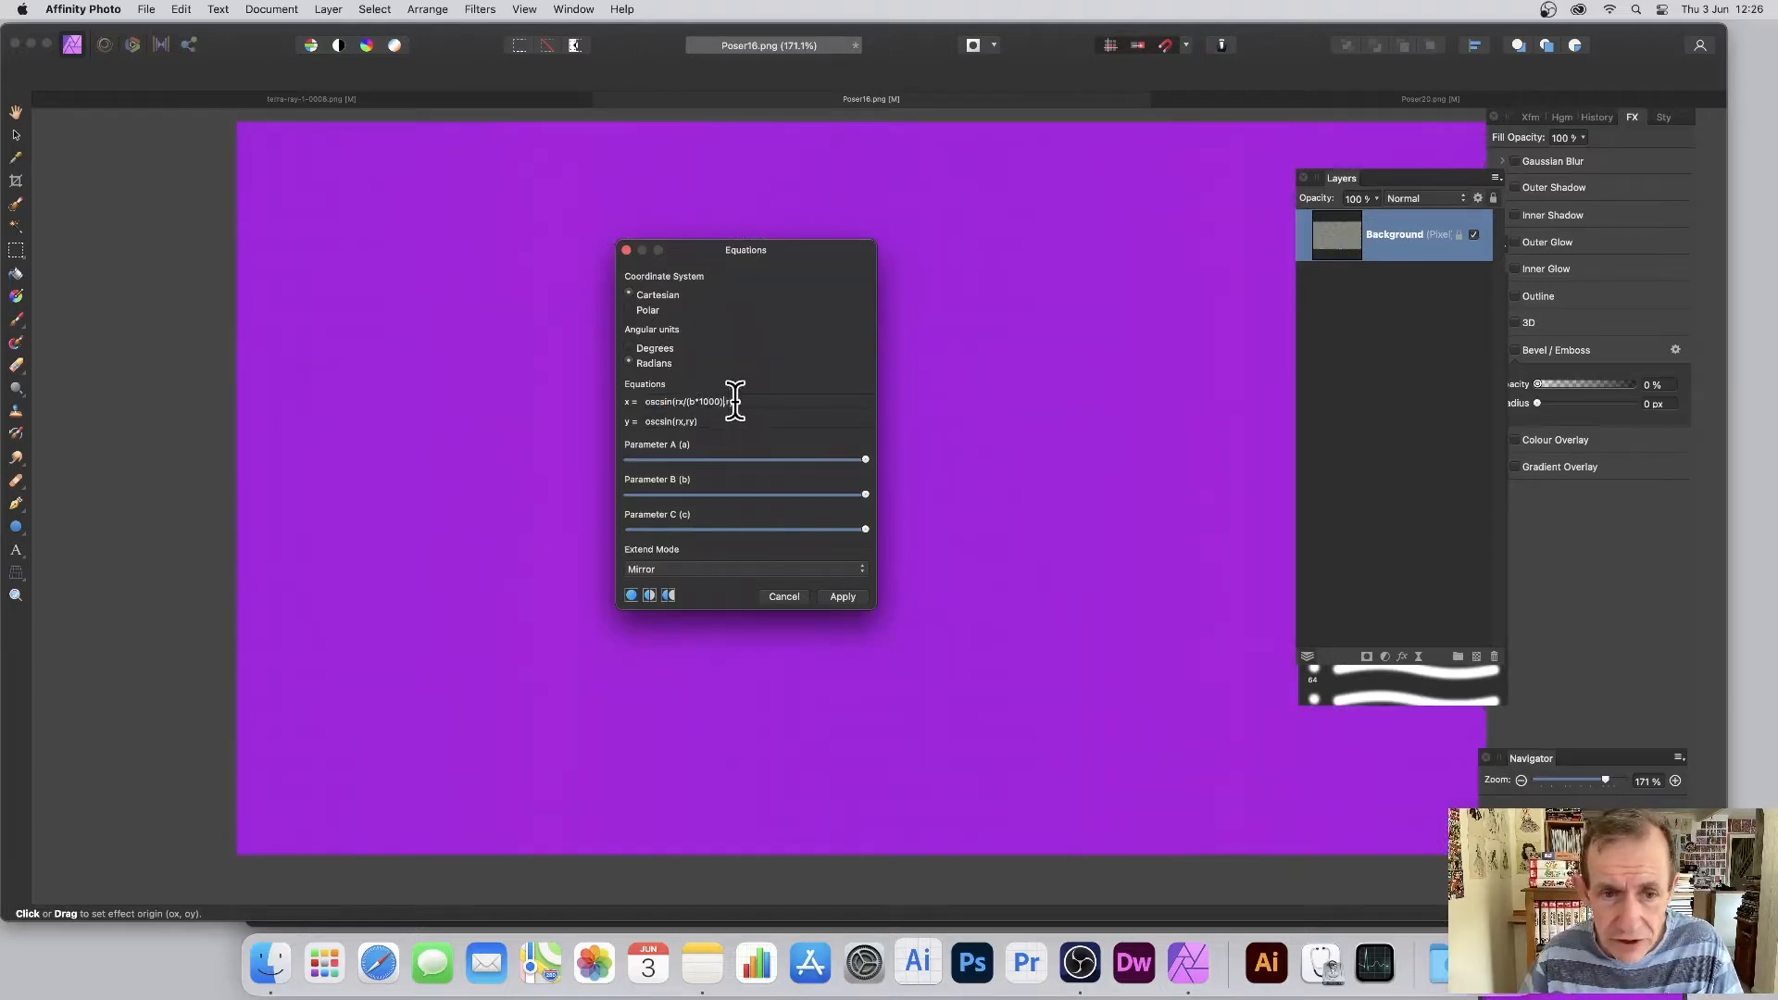
Step: Divide ry in the x equation by (b*1000) as well, giving oscsin(rx/(b*1000),ry/(b*1000))
text(,ry))
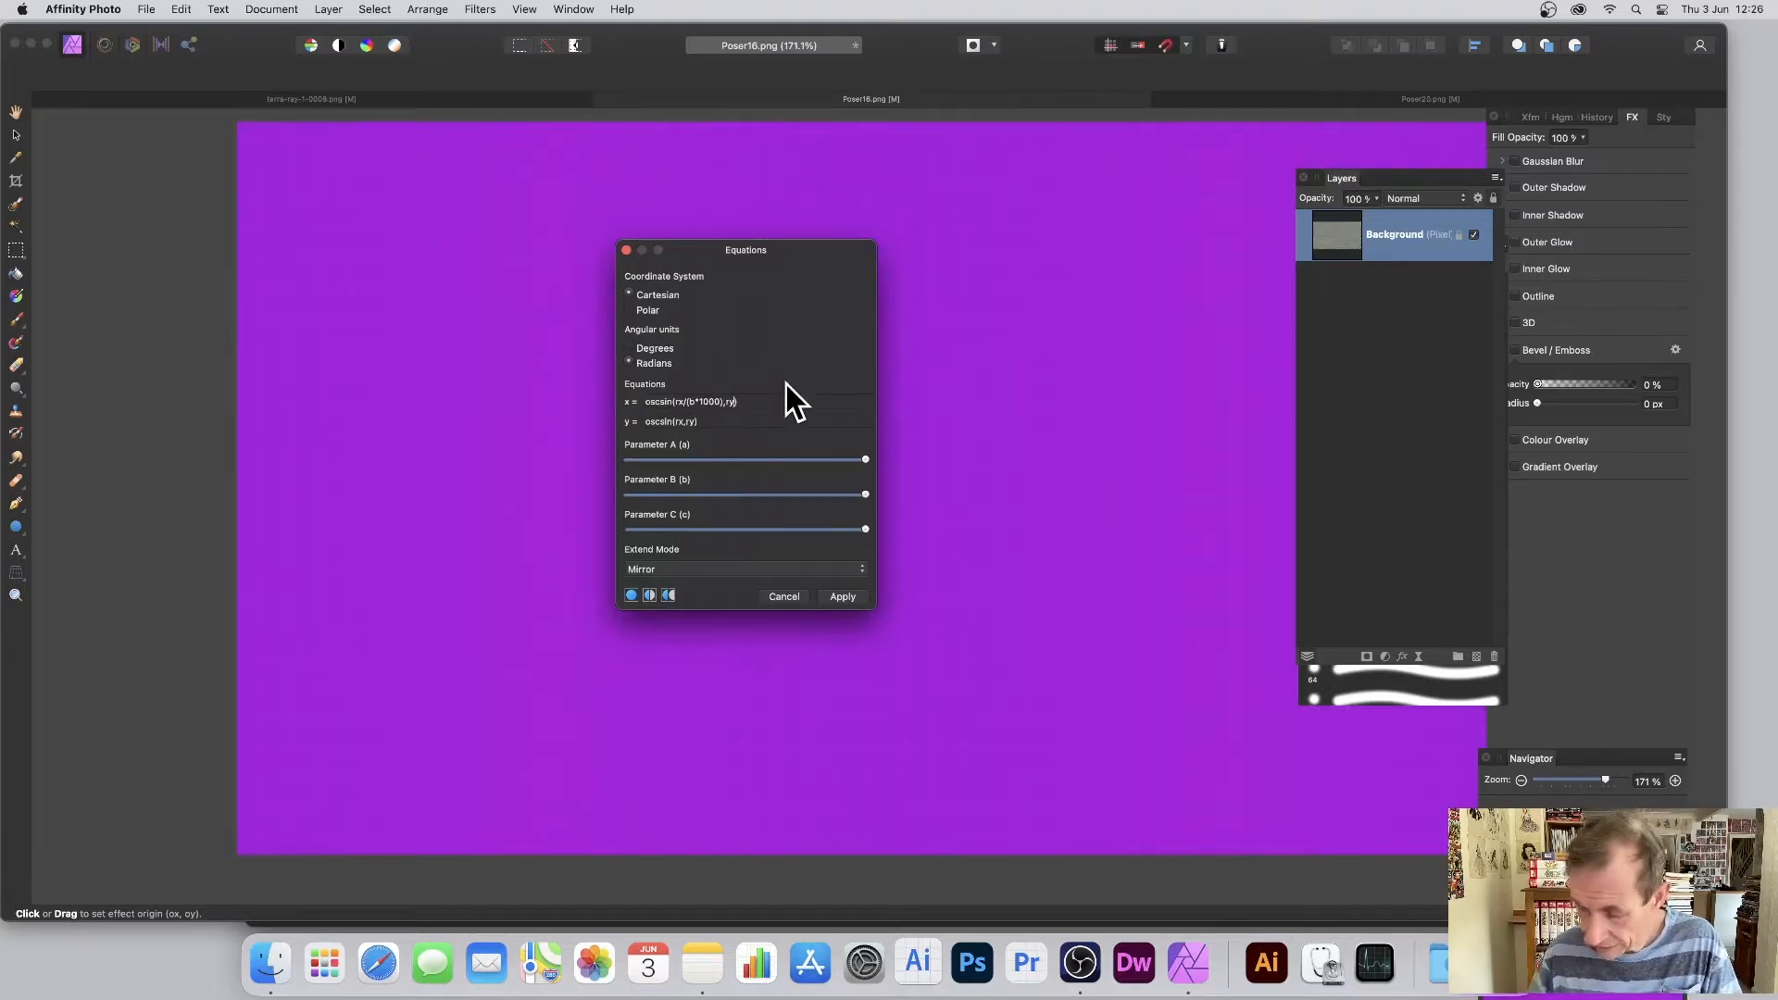
key(Return)
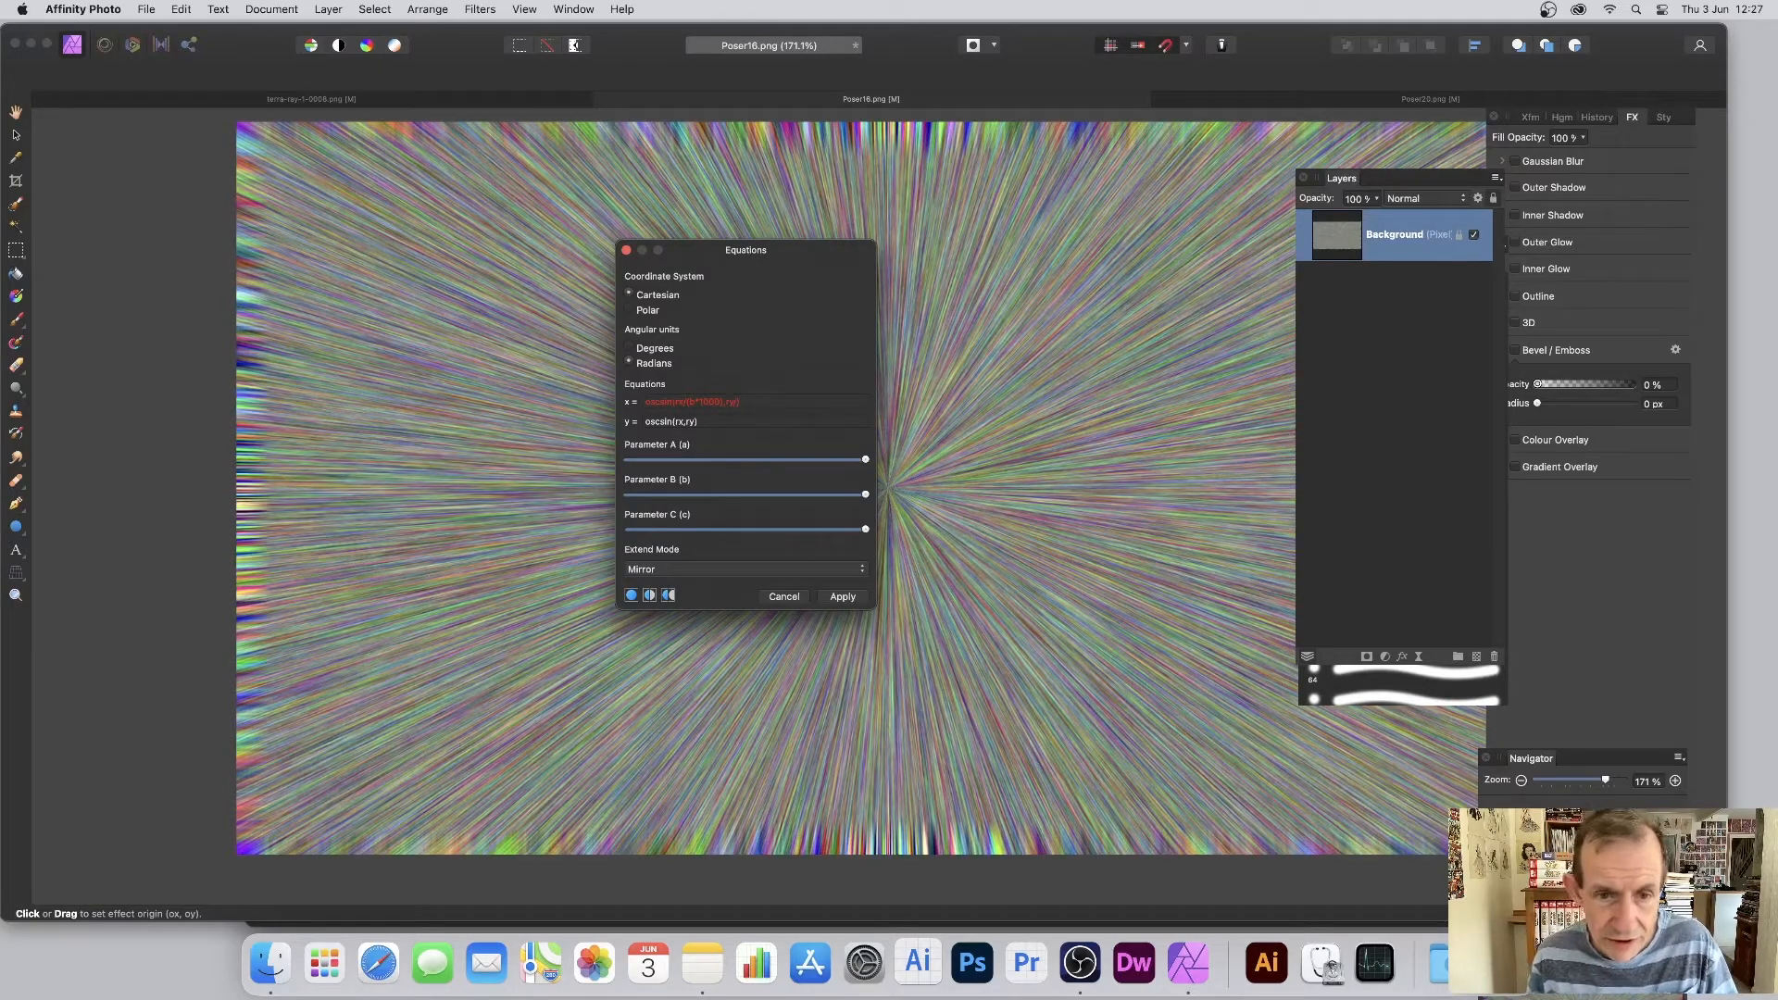
text())
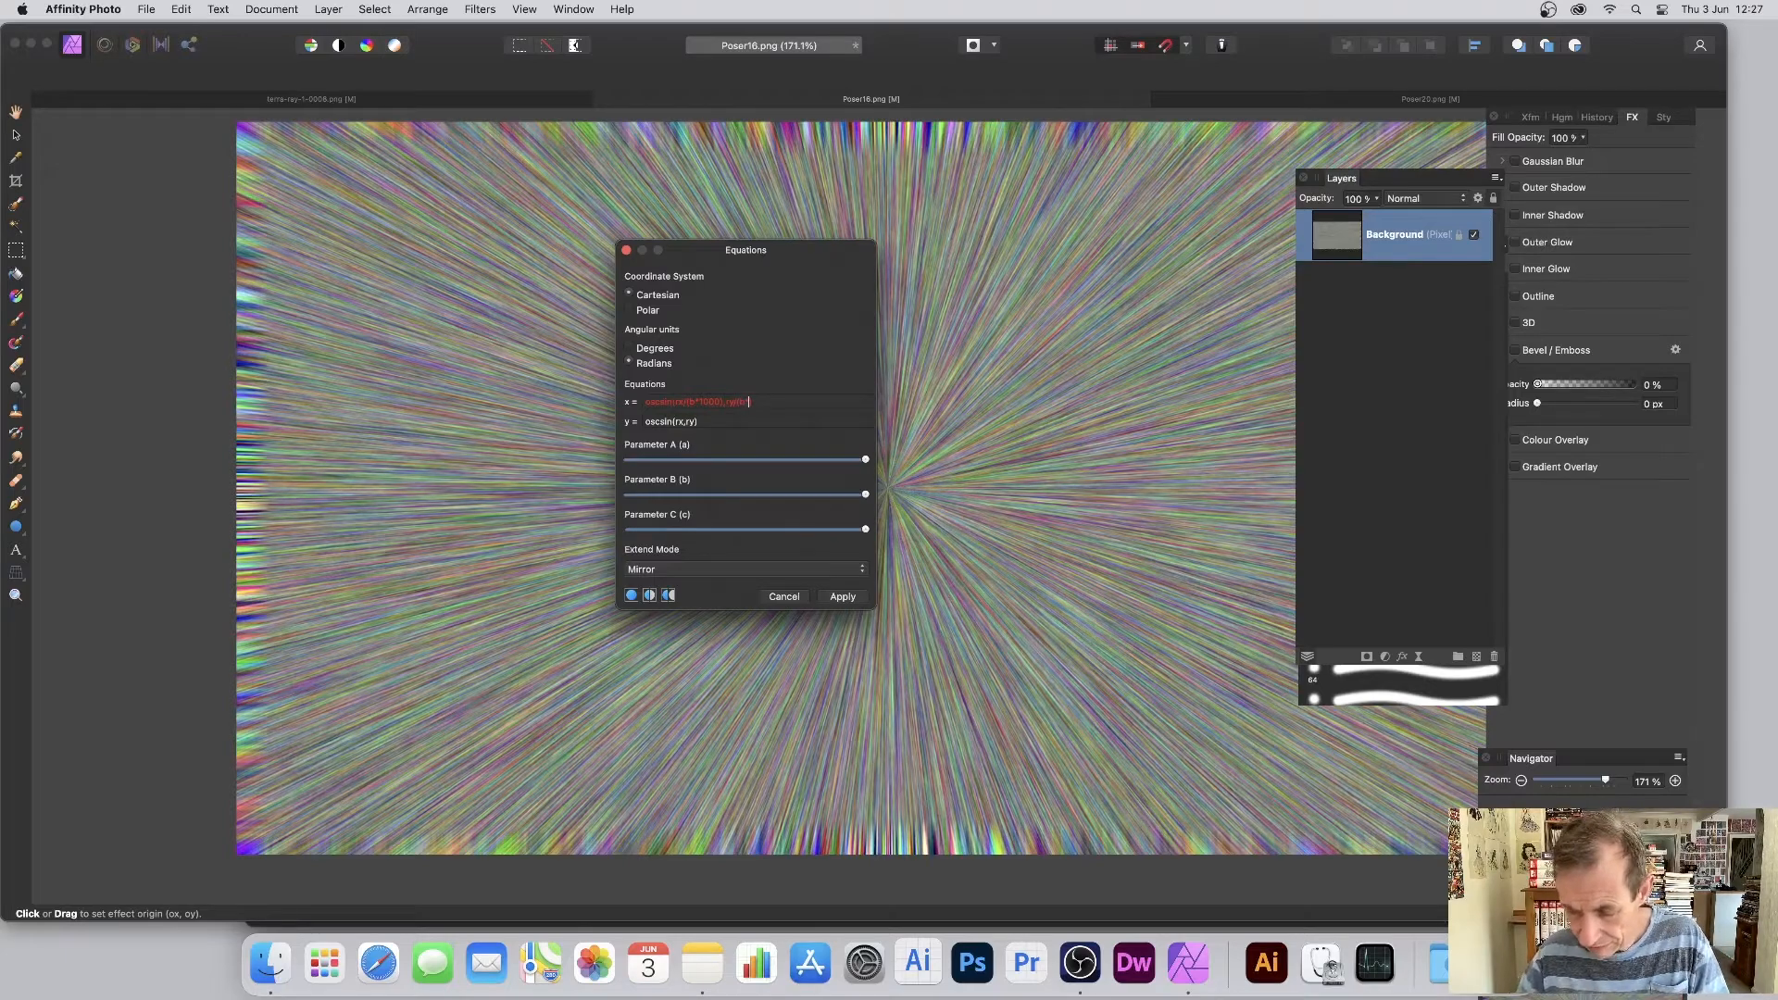
text(000)
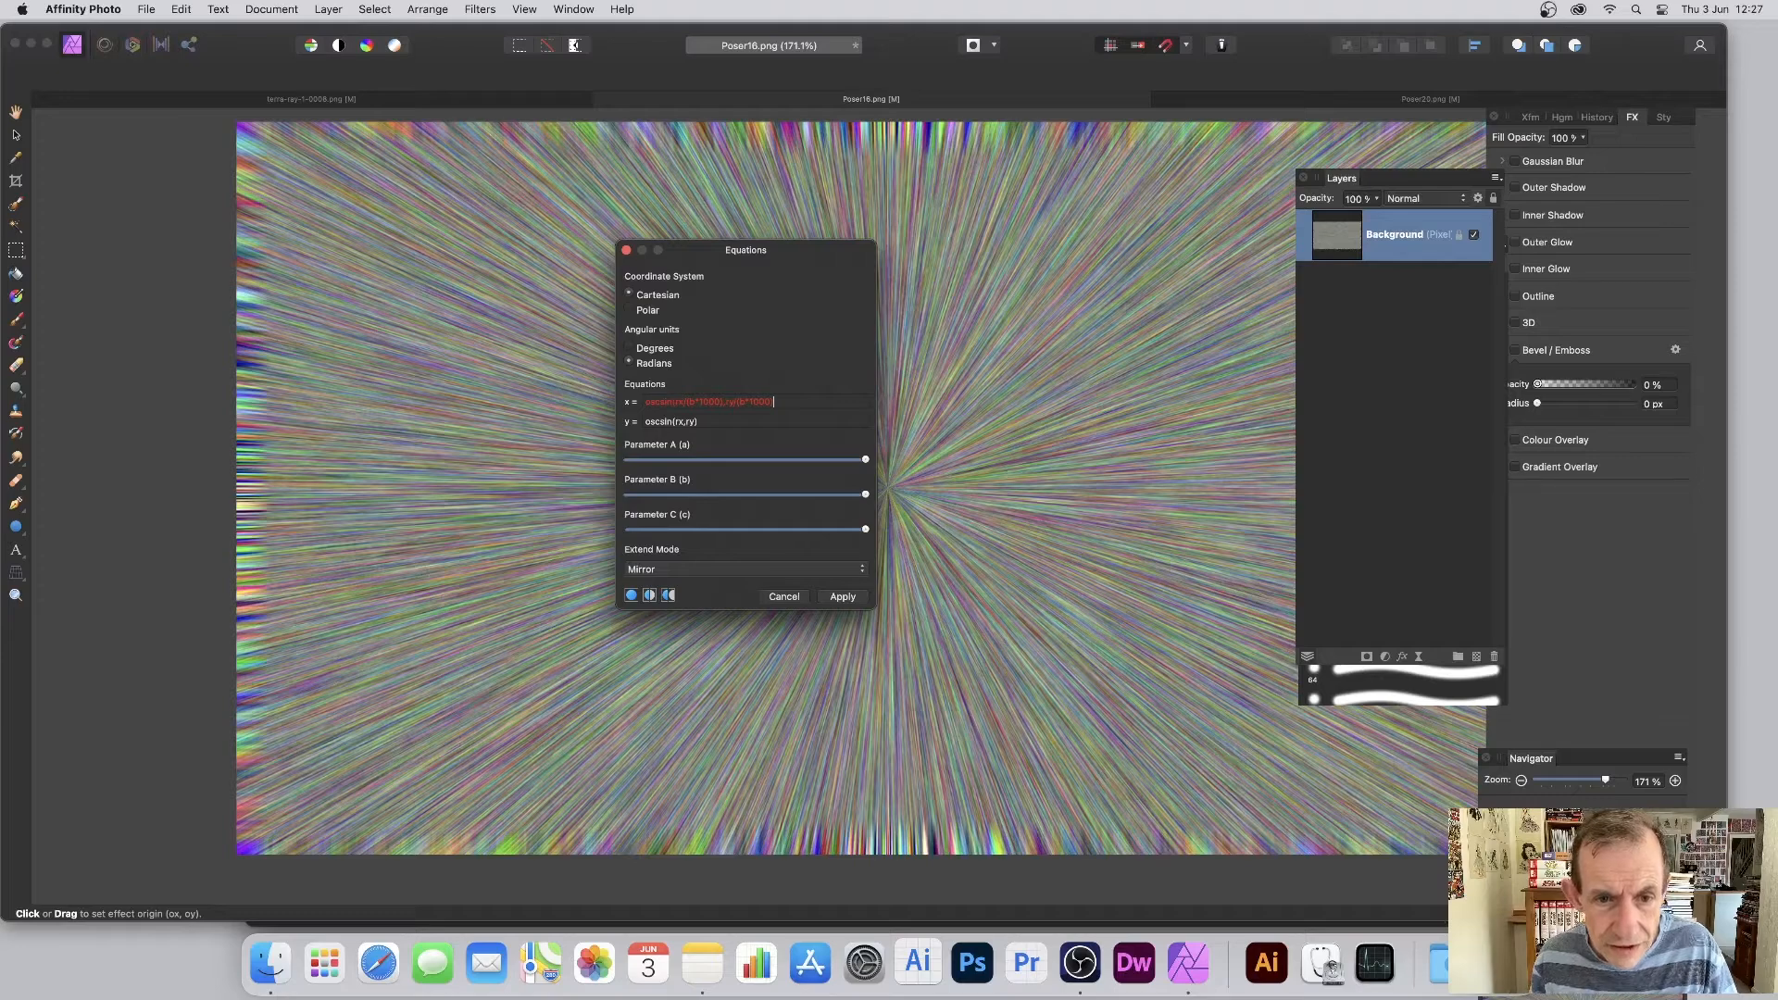
text())
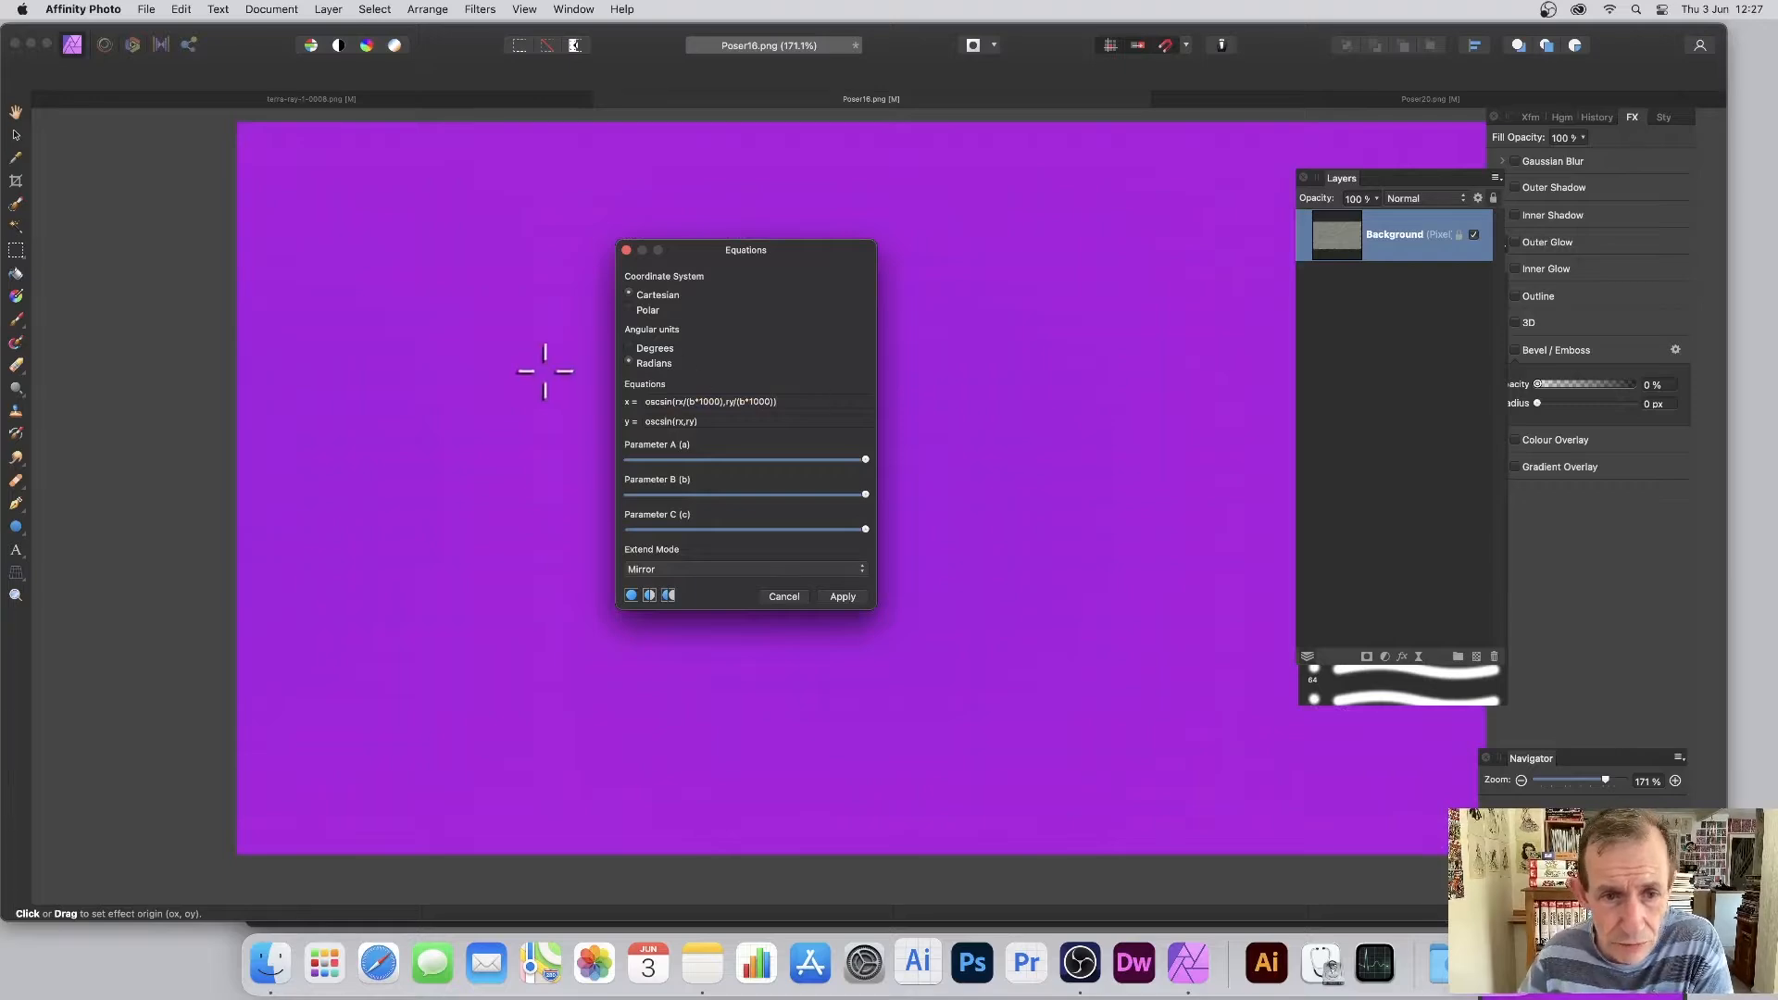
Step: Prefix the x equation with 1000*a*, move the dialog clear of the pattern's centre and try out parameter A
click(646, 402)
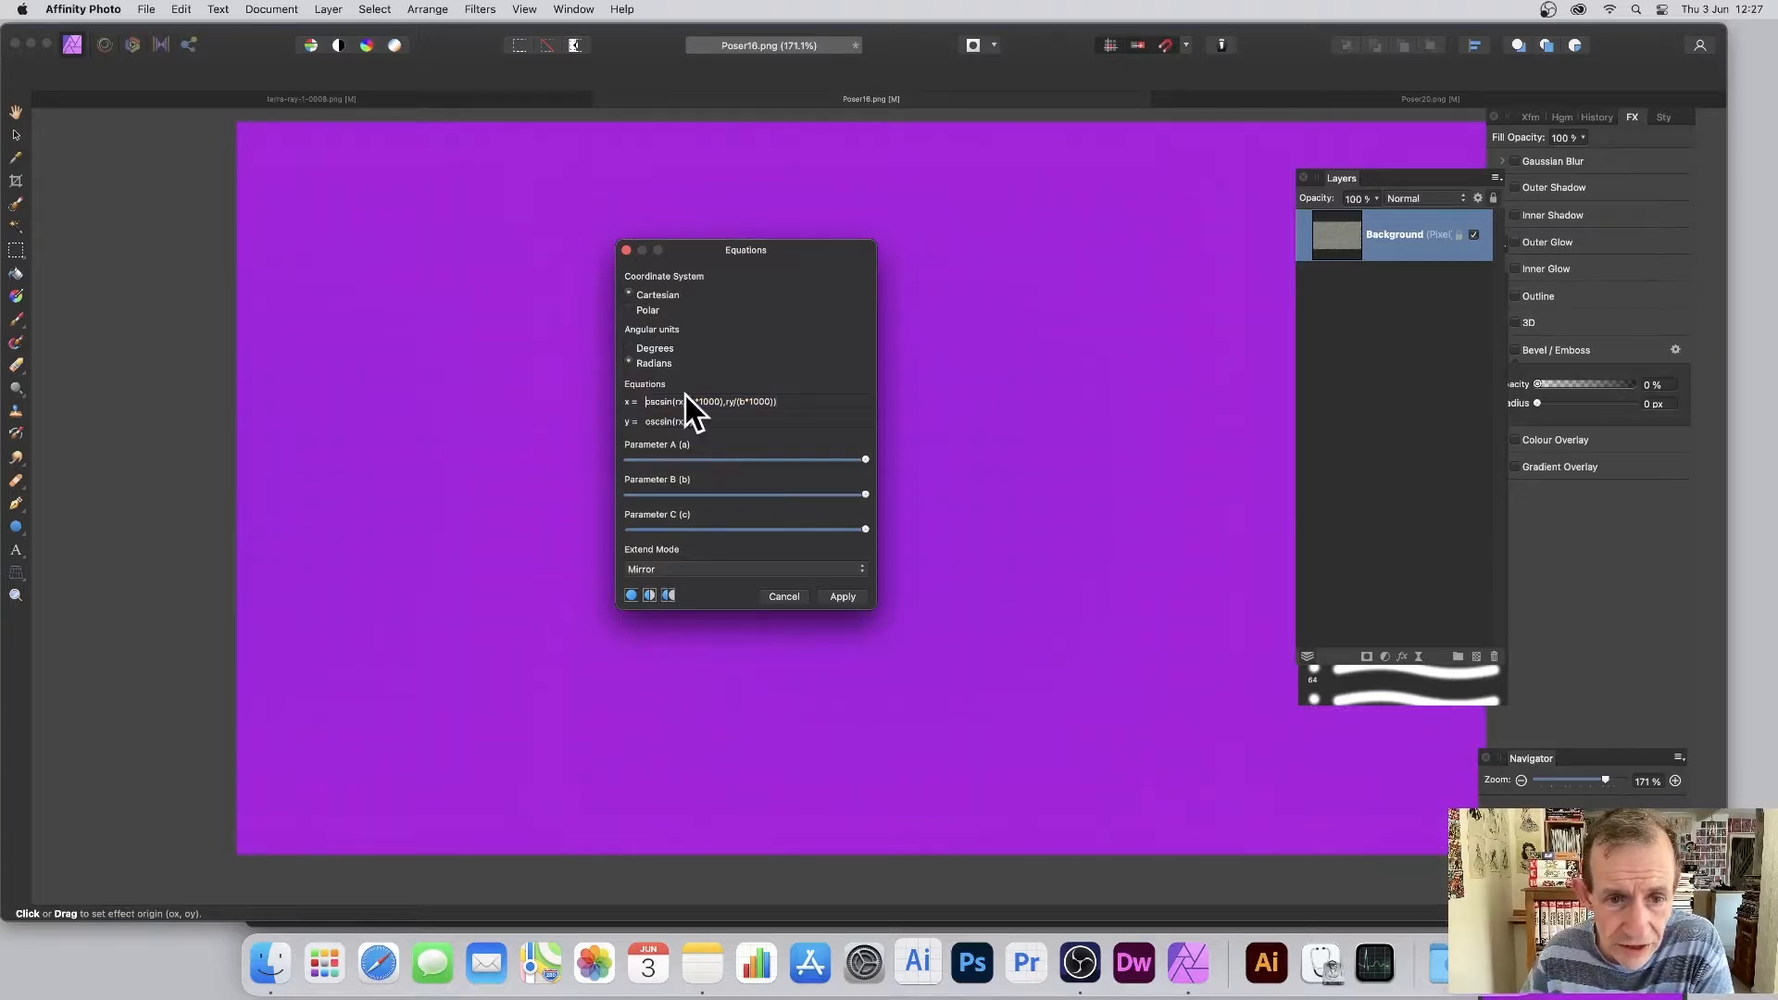
text(()
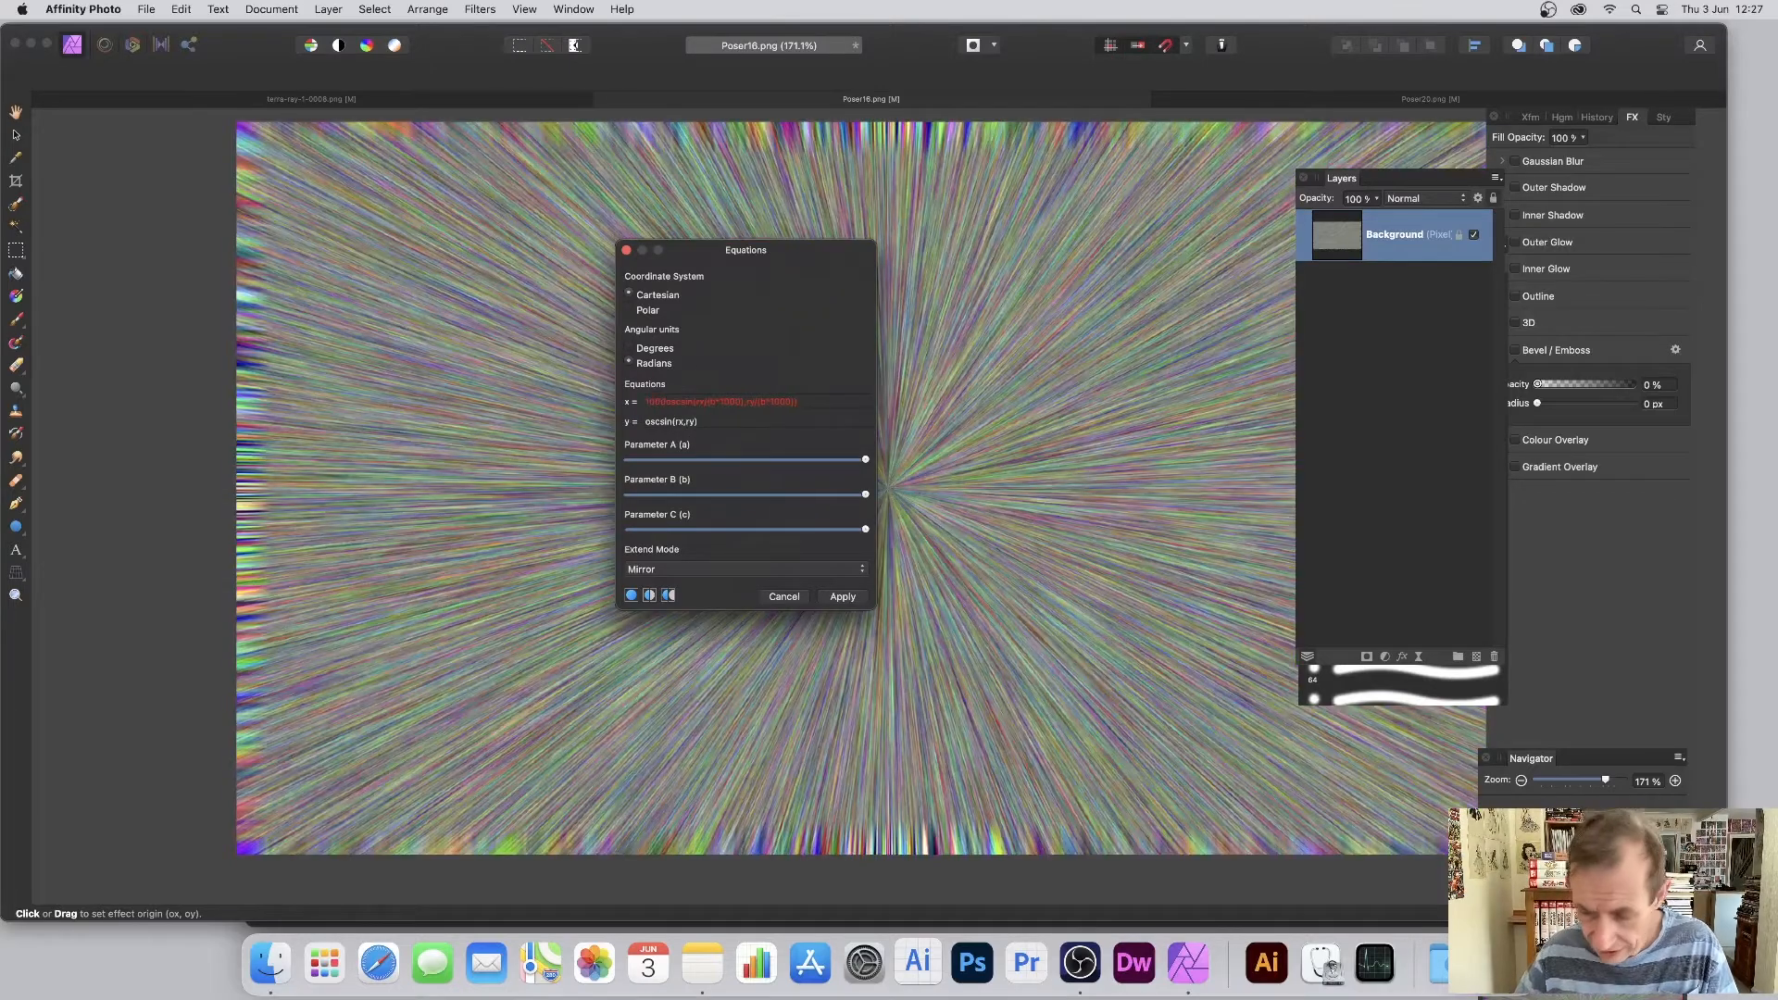
text(*a*)
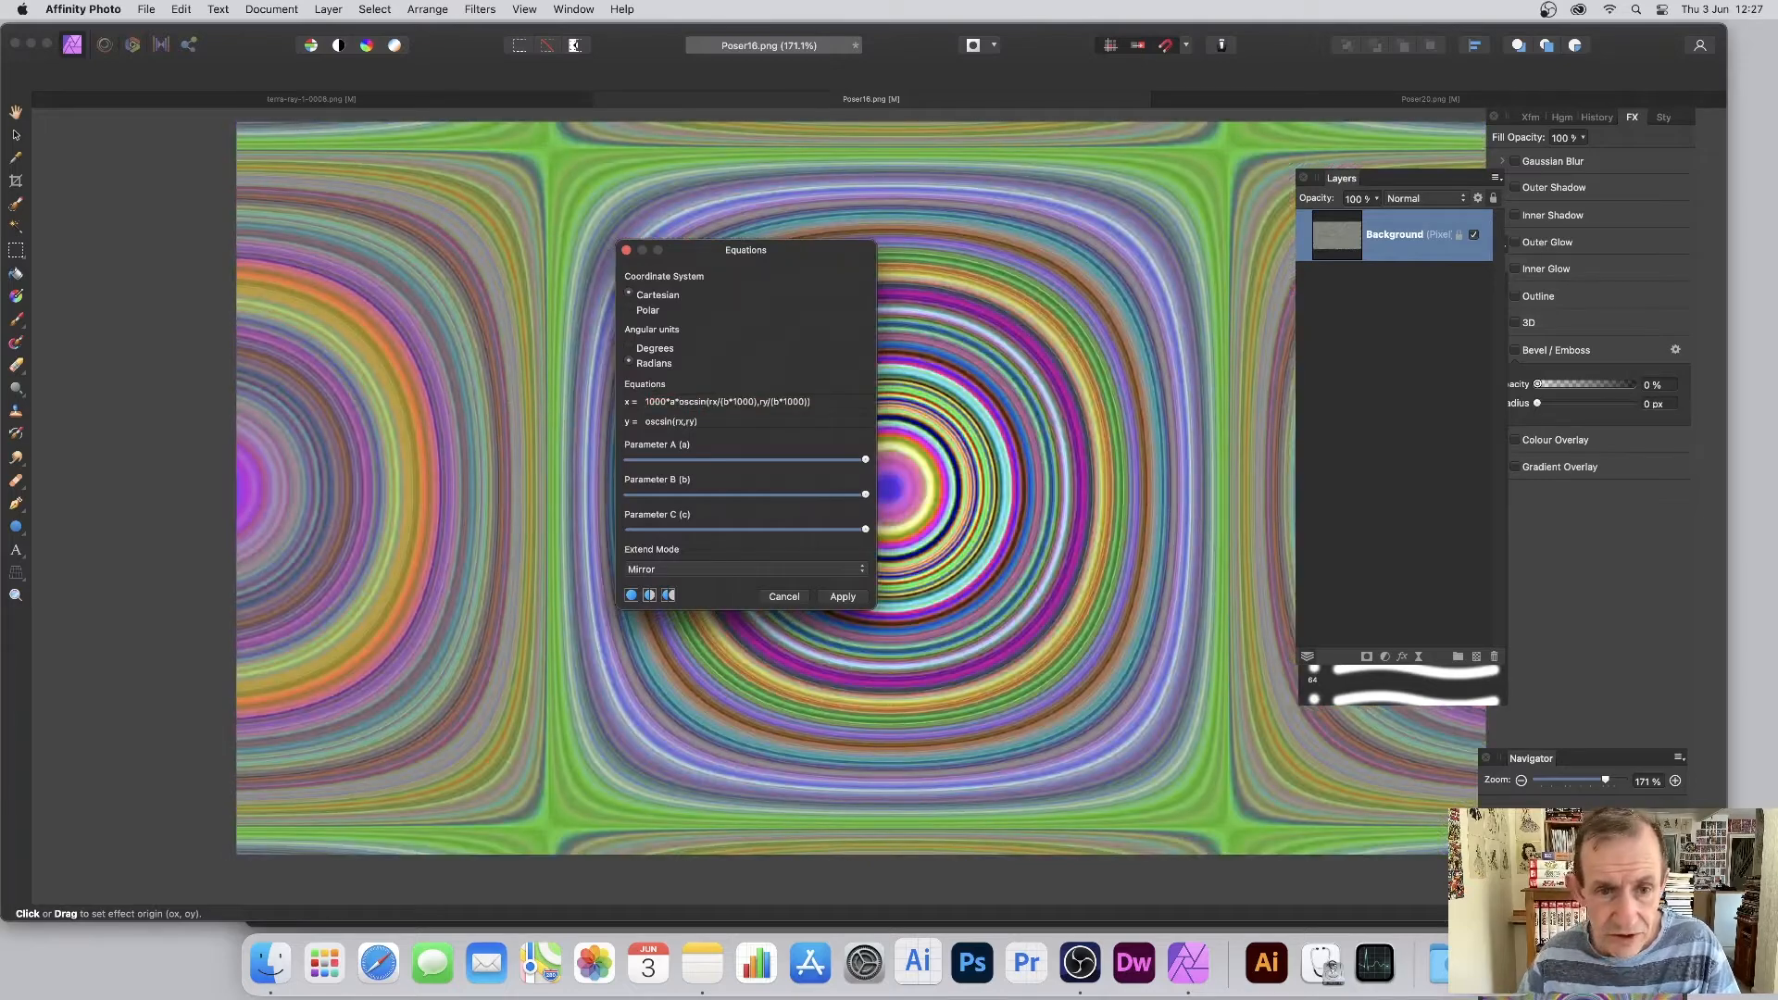
drag(728, 263, 1056, 262)
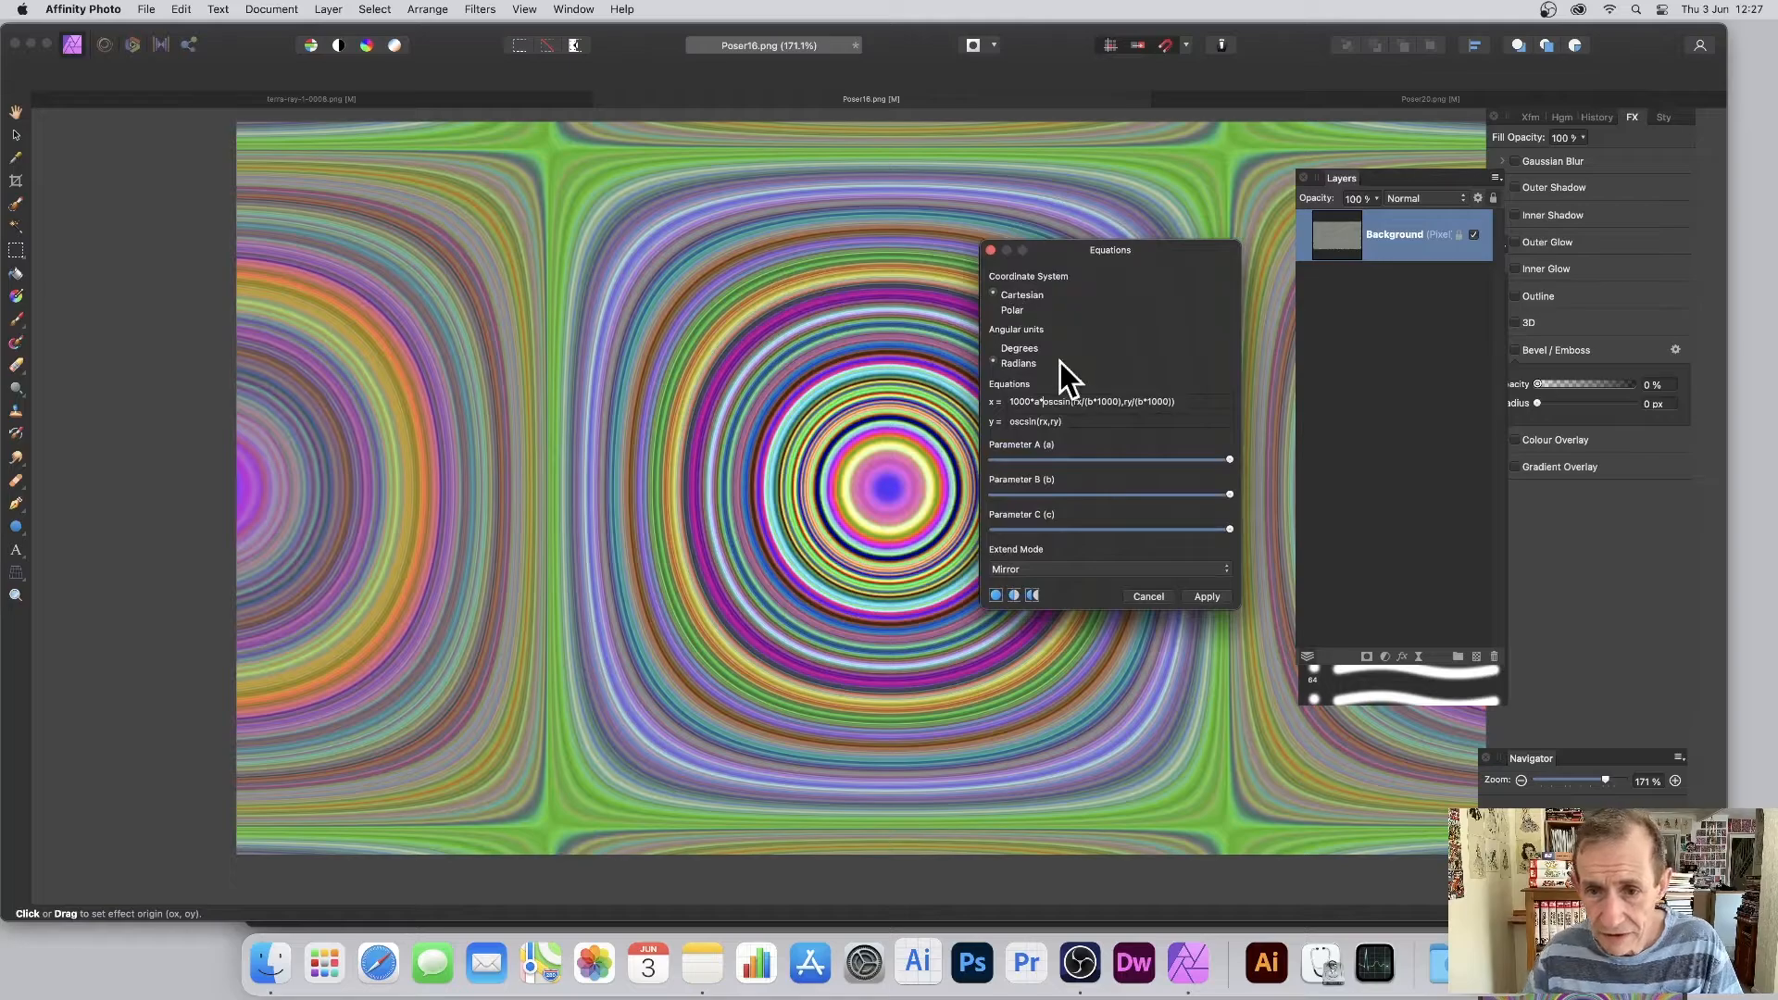
drag(1220, 457, 1252, 508)
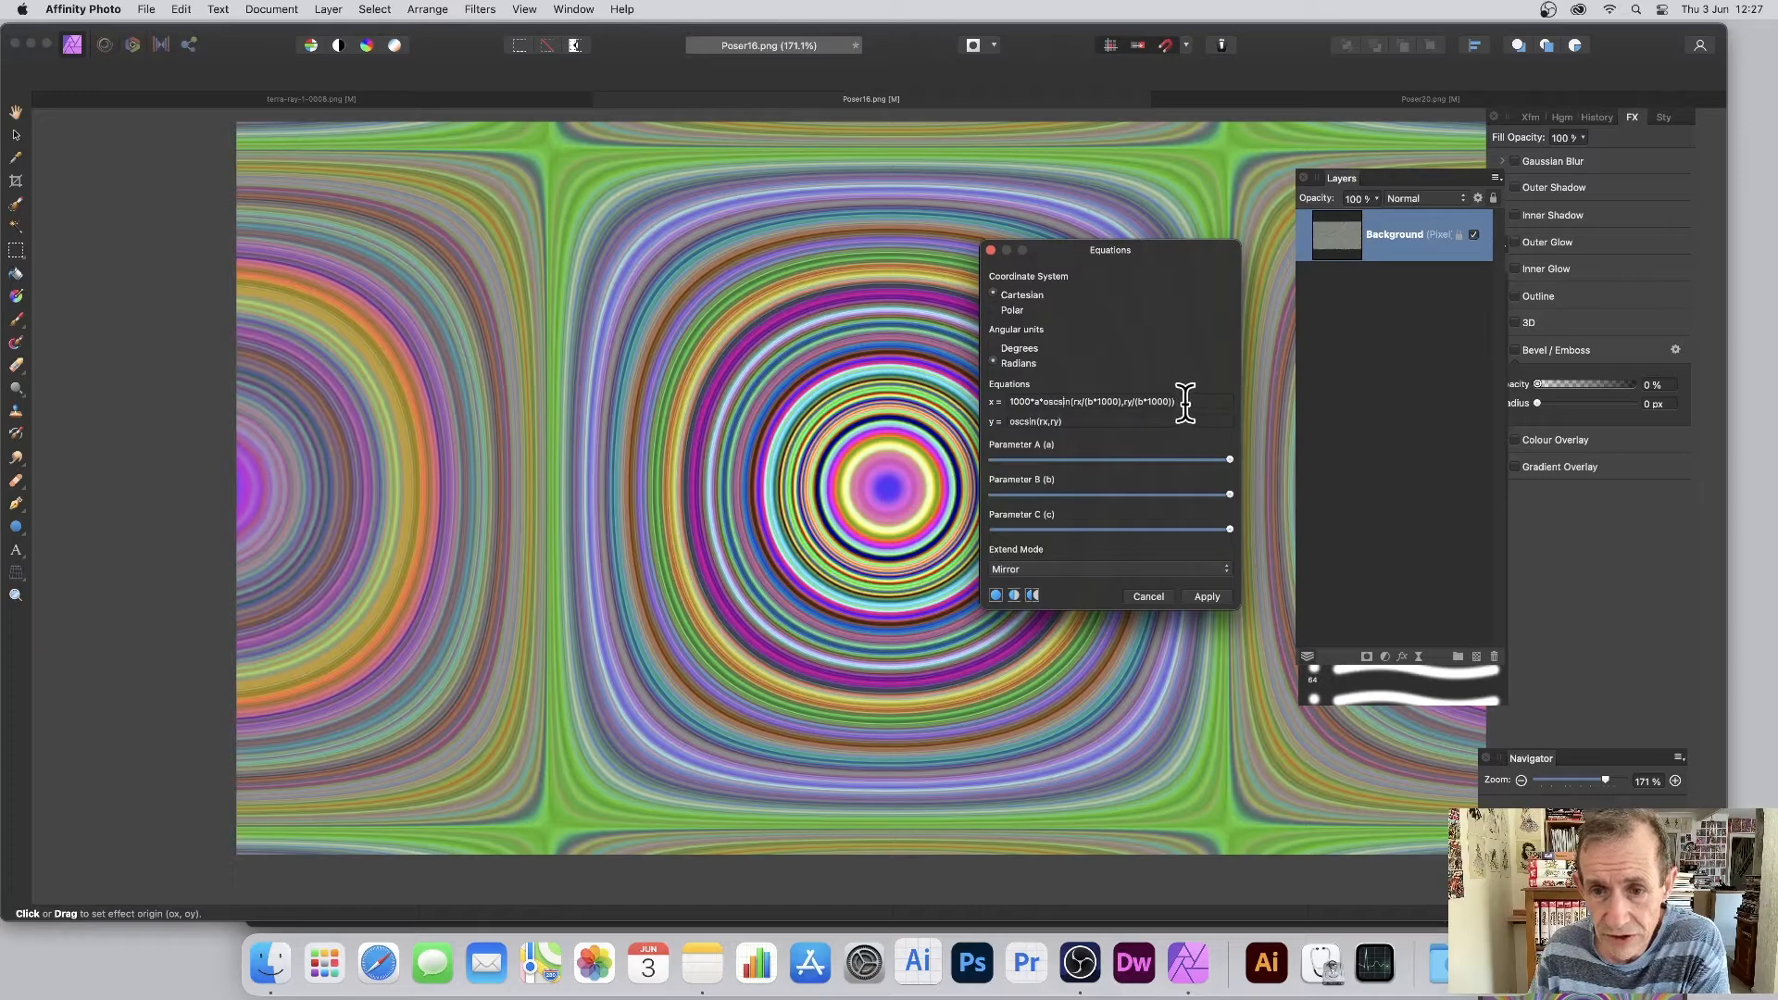
Step: Subtract a copy of the whole x expression, 1000*a*oscsin(rx/(b*1000),ry/(b*1000)), from itself in the x equation
drag(1184, 401, 1008, 401)
key(super+c)
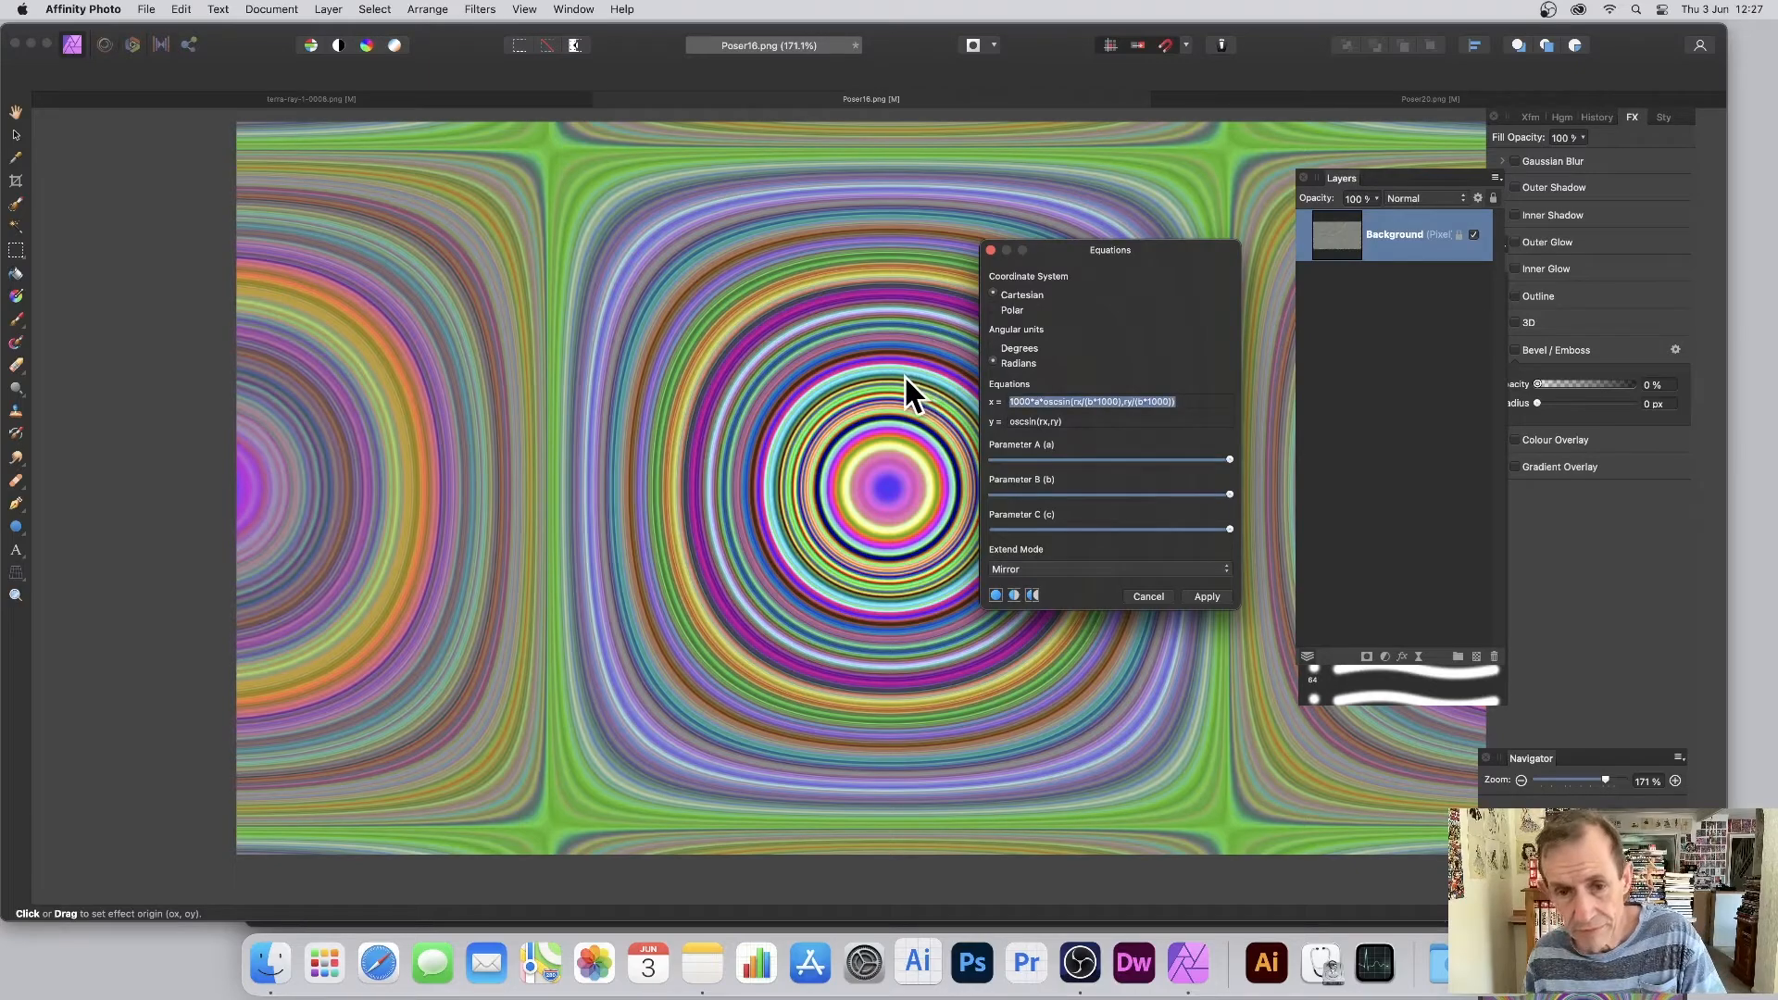
click(1184, 401)
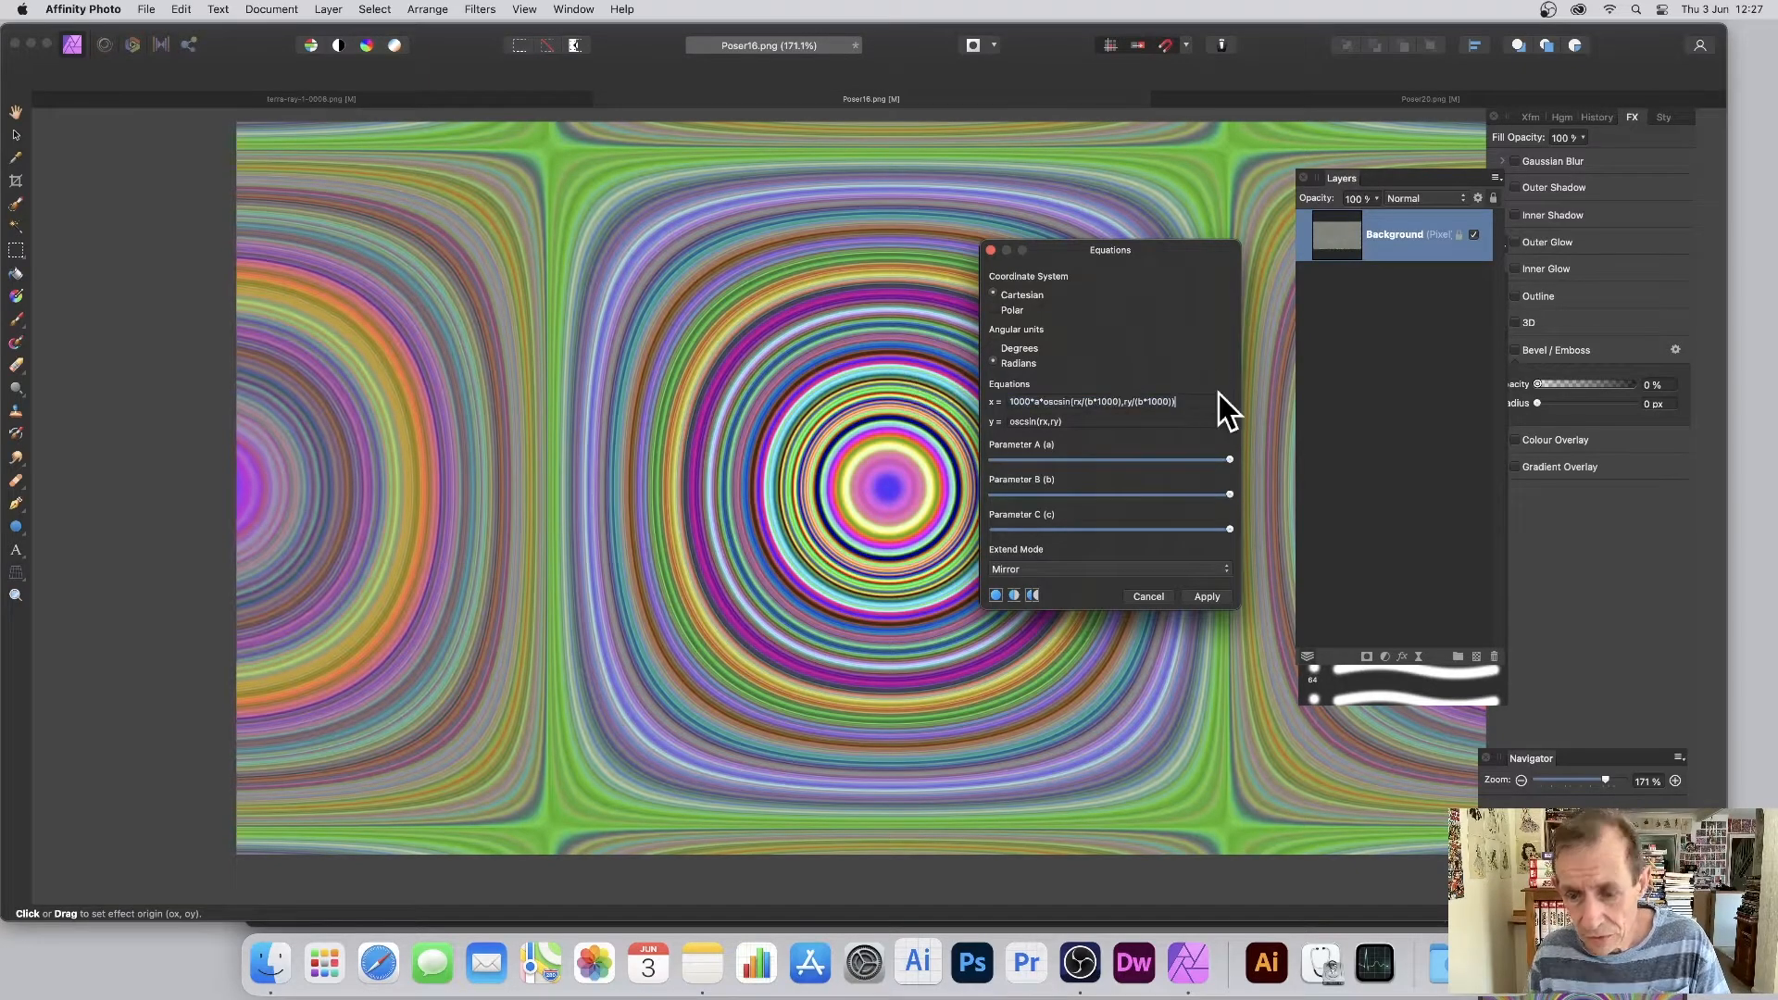
text(-)
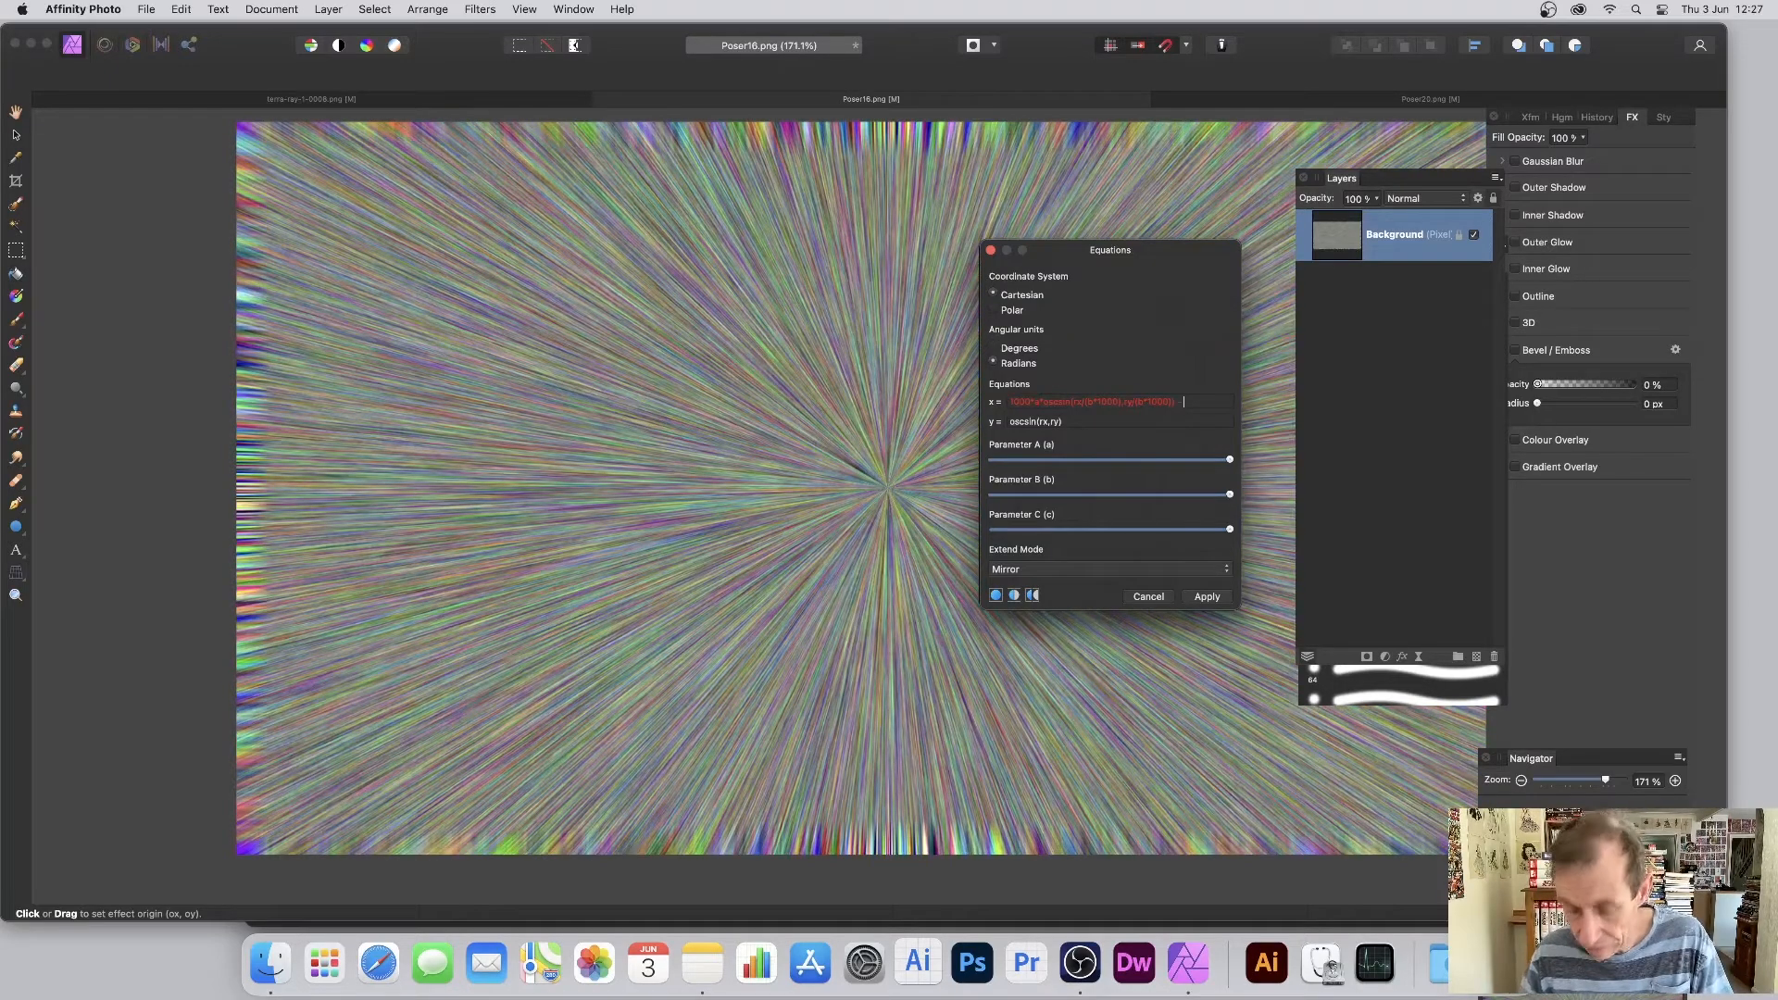
key(super+v)
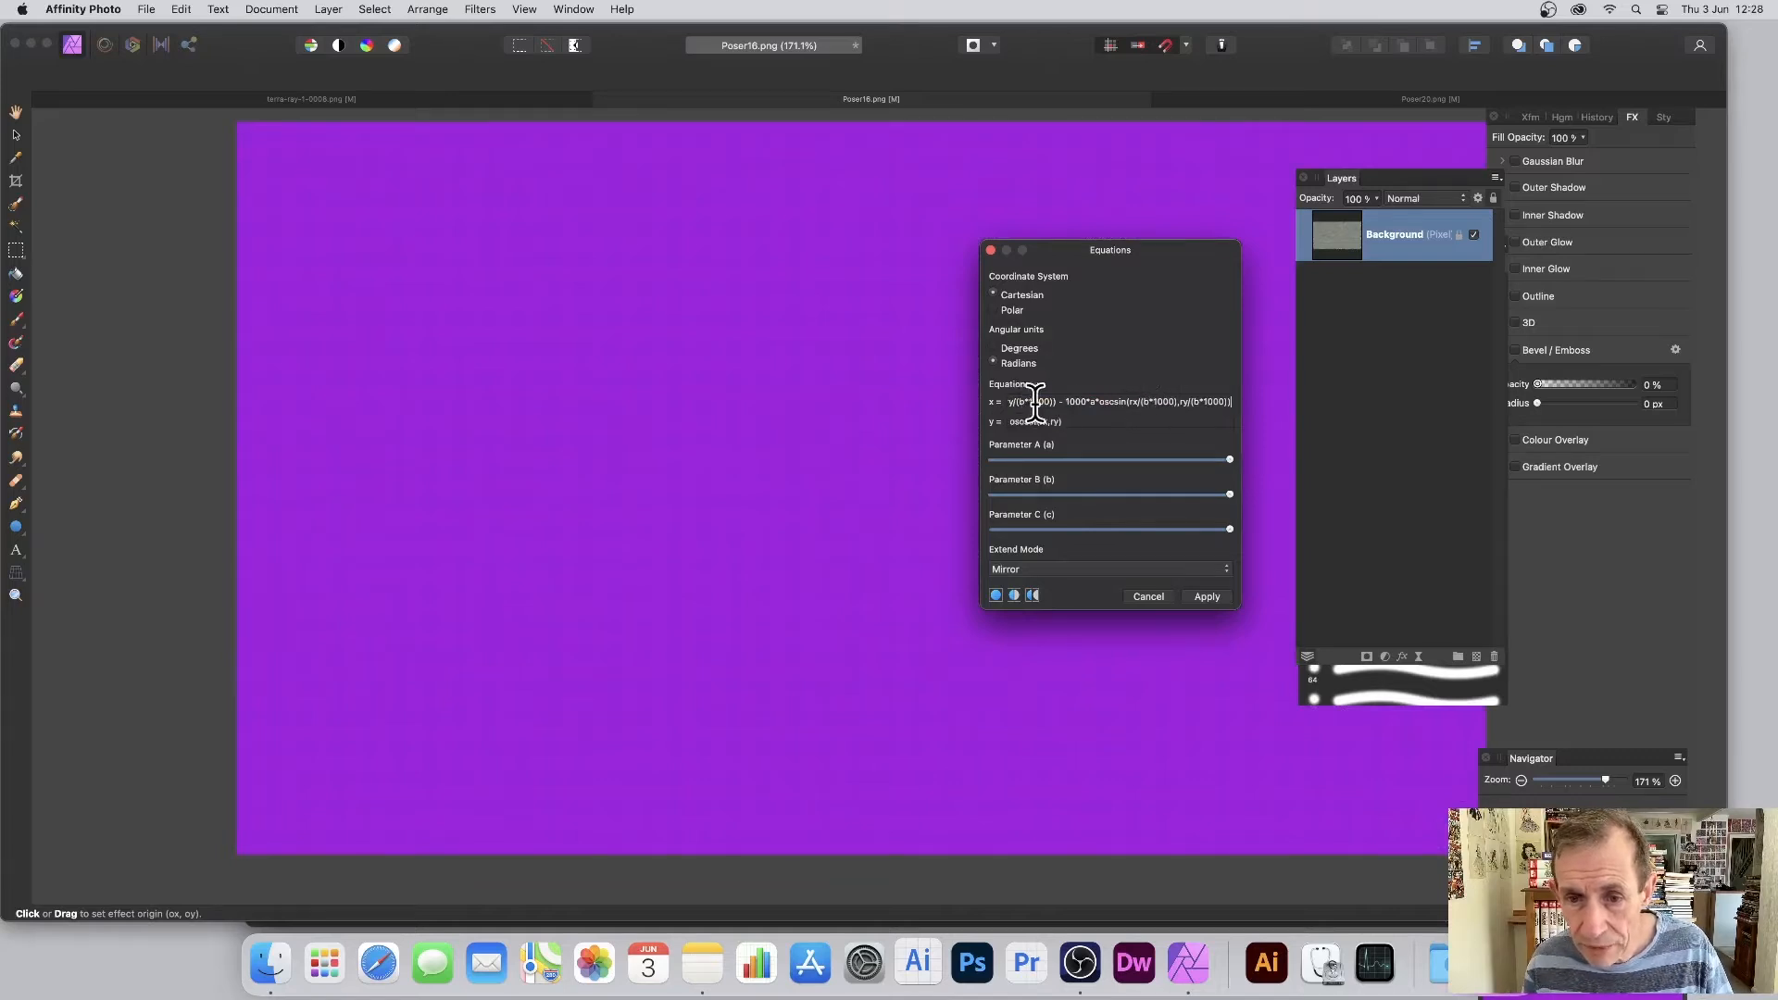
Step: Replace b with c in both divisors of the second oscsin term, giving oscsin(rx/(c*1000),ry/(c*1000))
click(1200, 401)
key(BackSpace)
text(c)
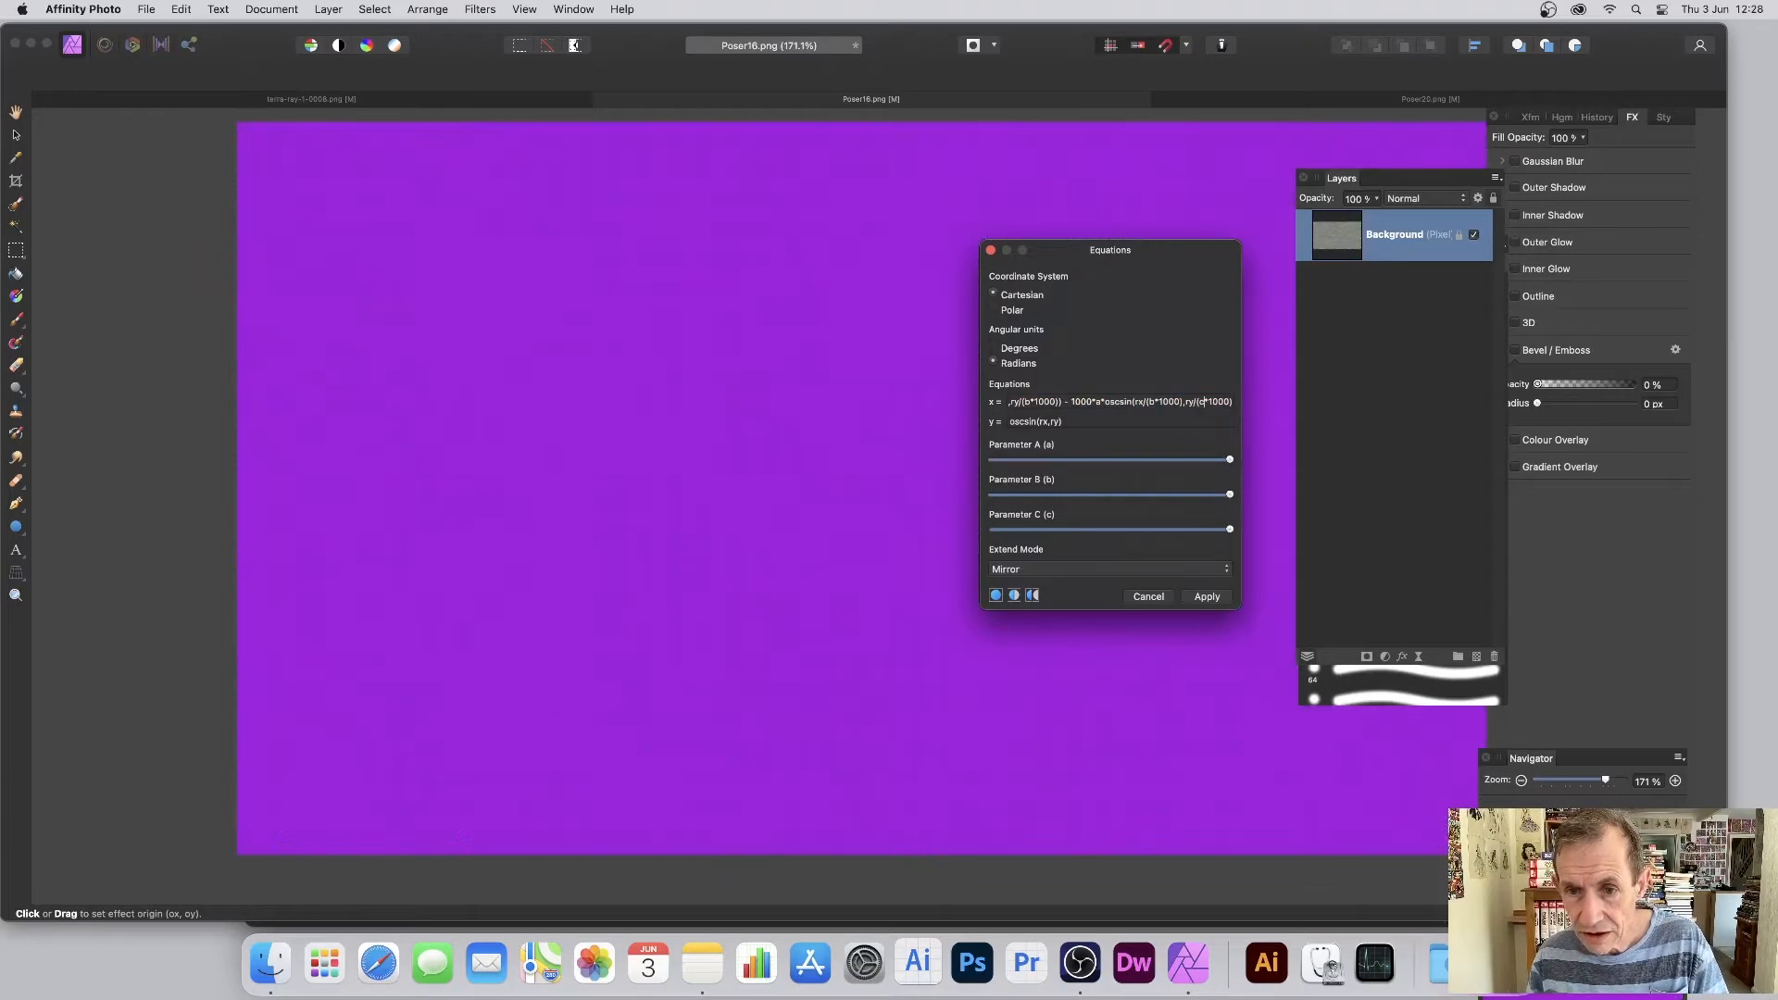
click(1230, 401)
text())
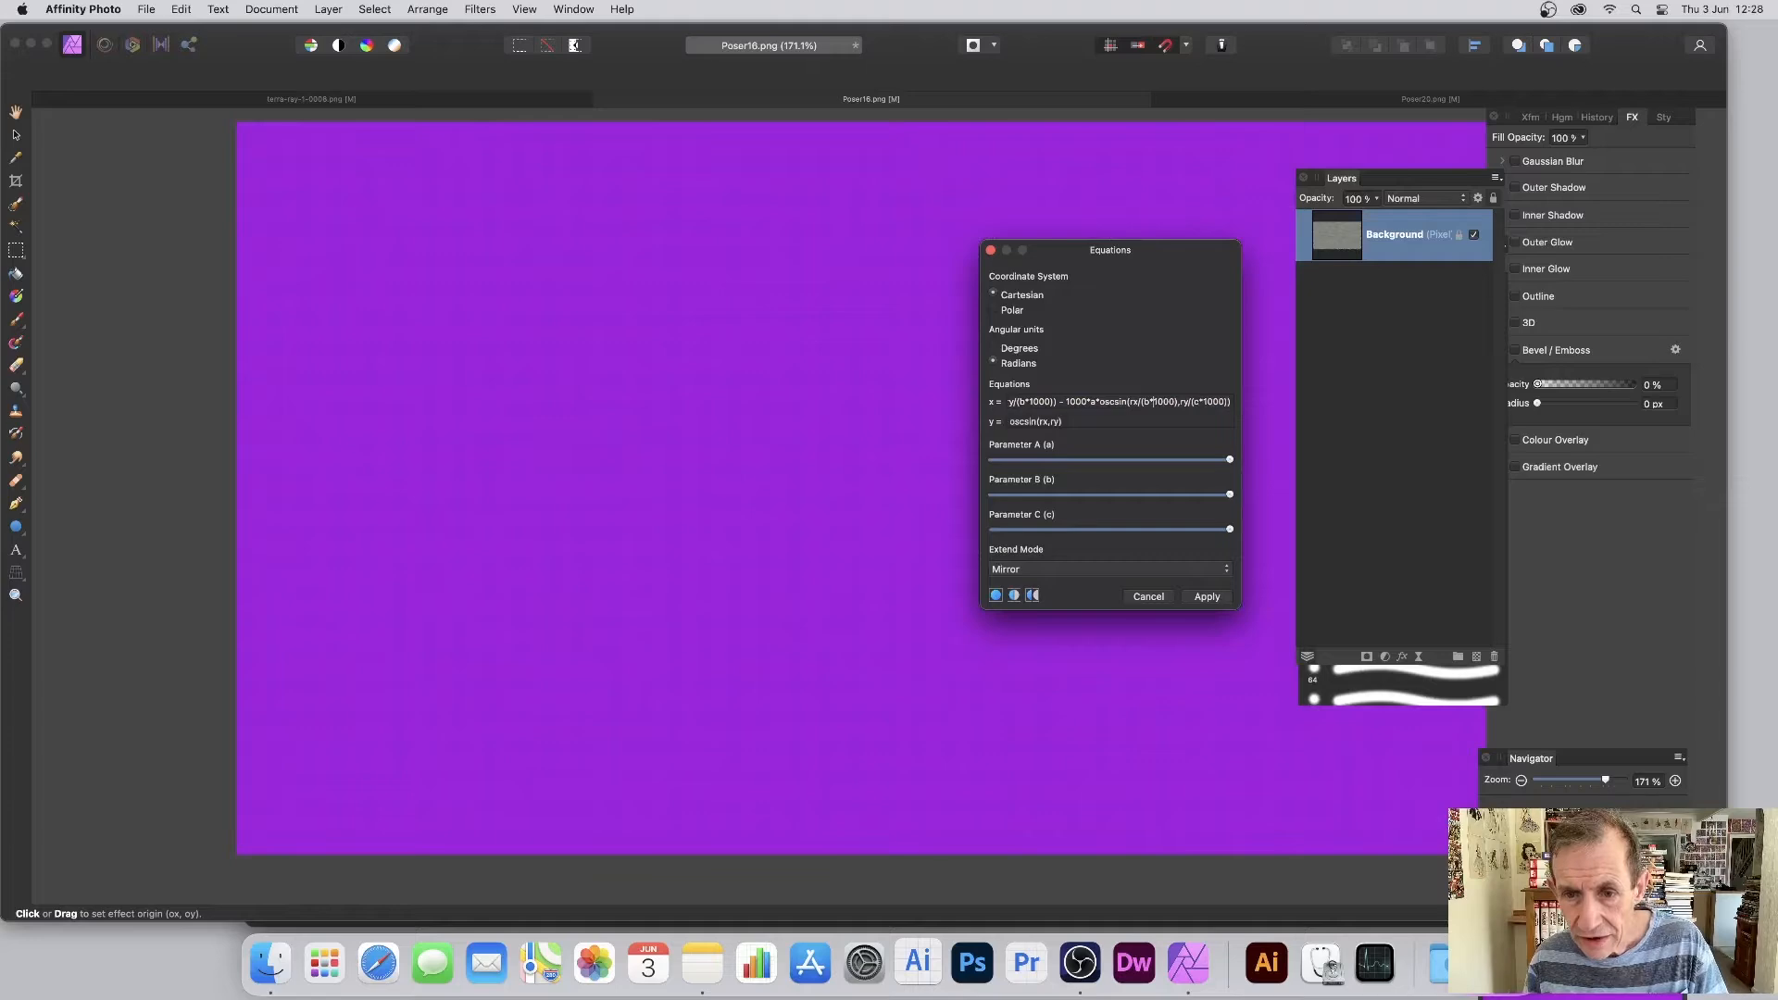
key(BackSpace)
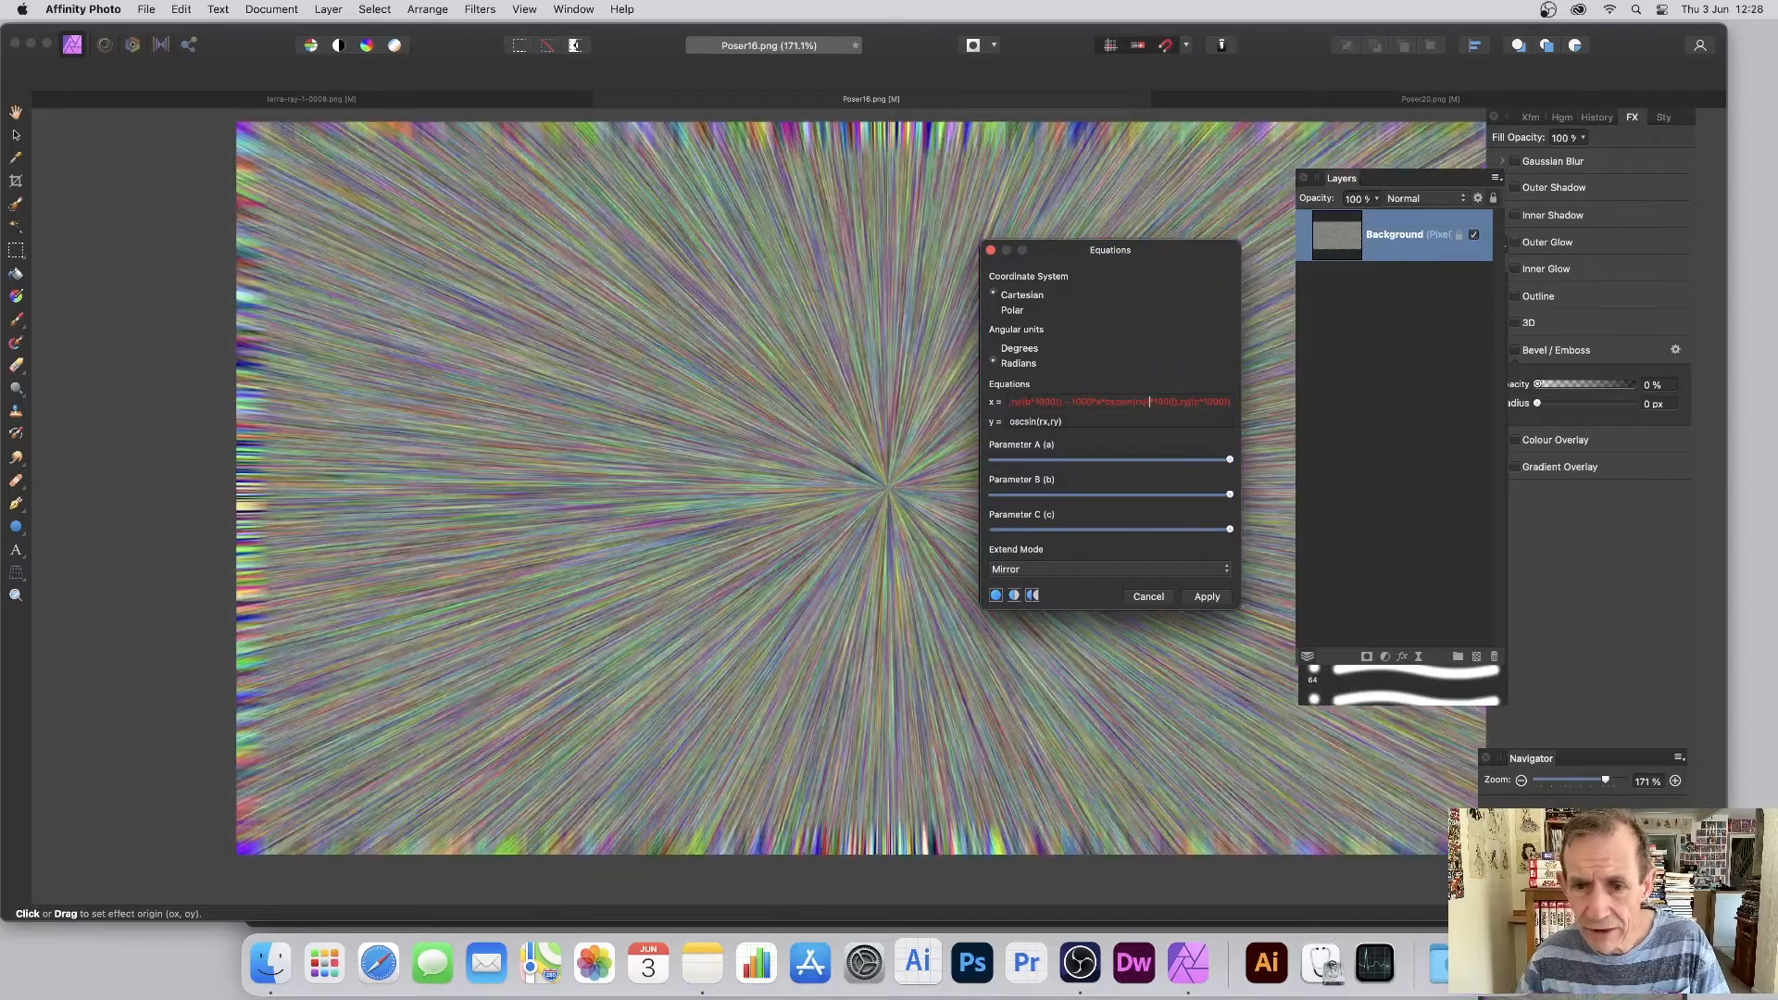
text(c*)
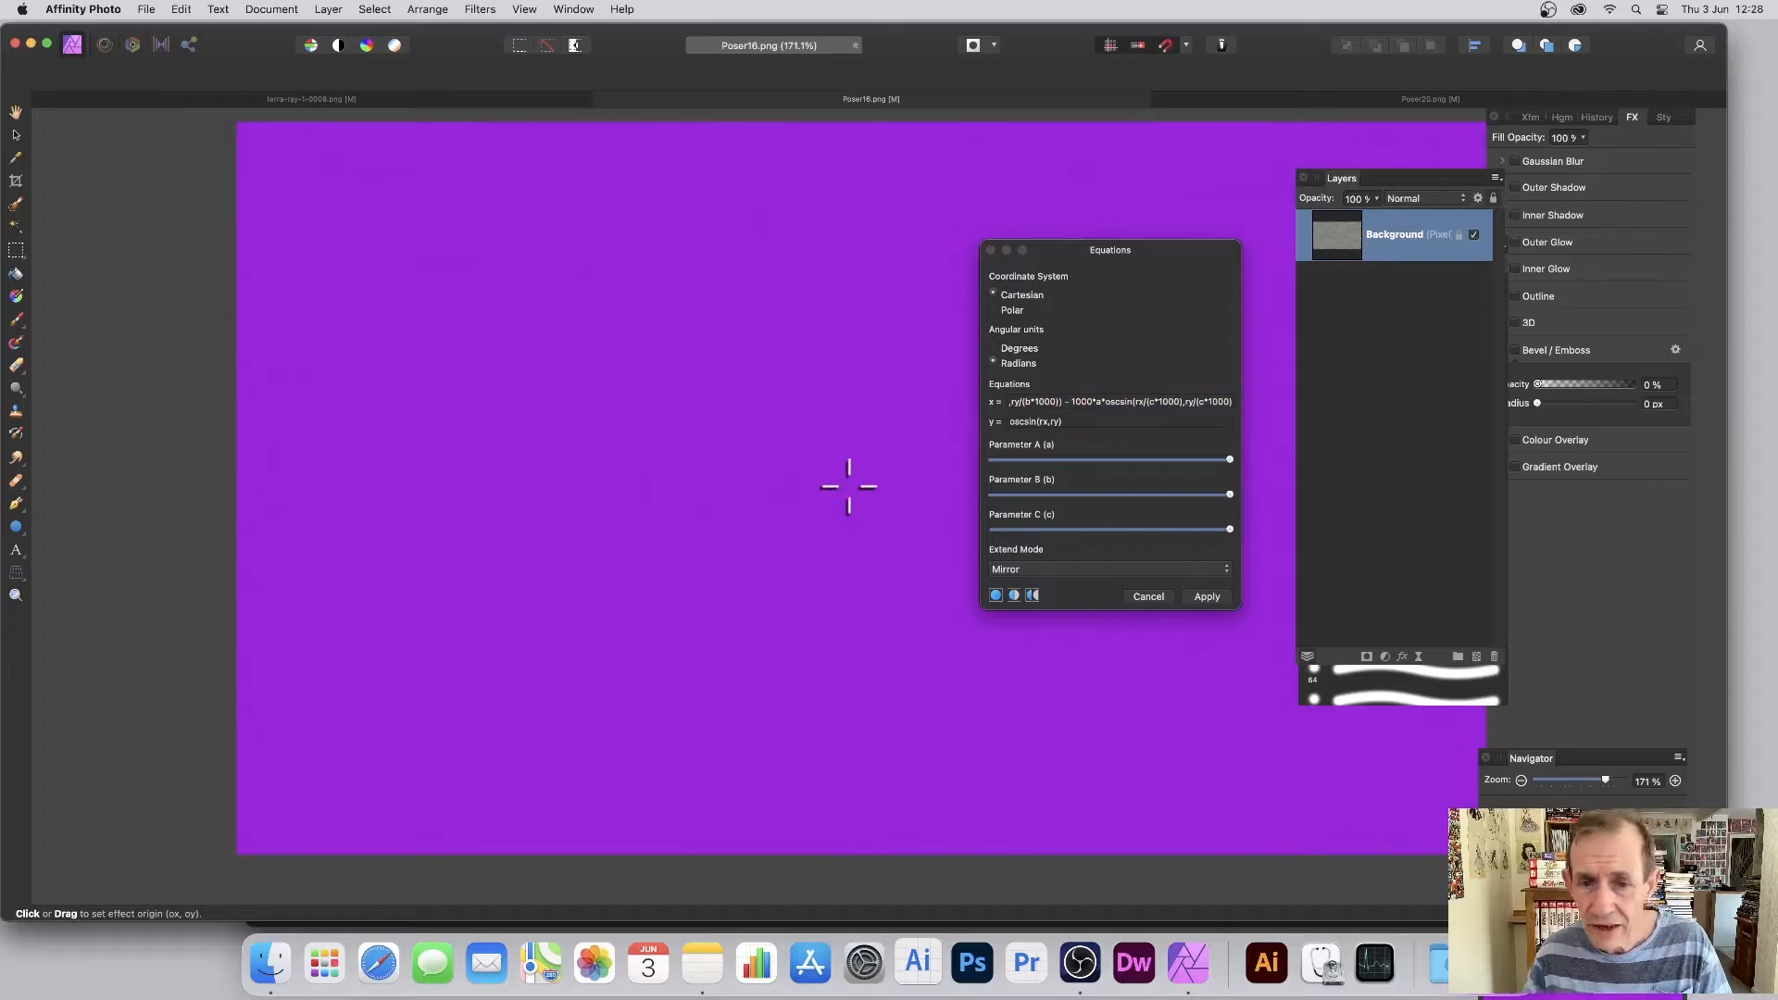
Step: Lower parameters A, B and C to about 60%, 47% and 75% of their ranges and move the effect origin slightly left of the image centre
drag(1228, 459, 1161, 495)
drag(875, 473, 764, 518)
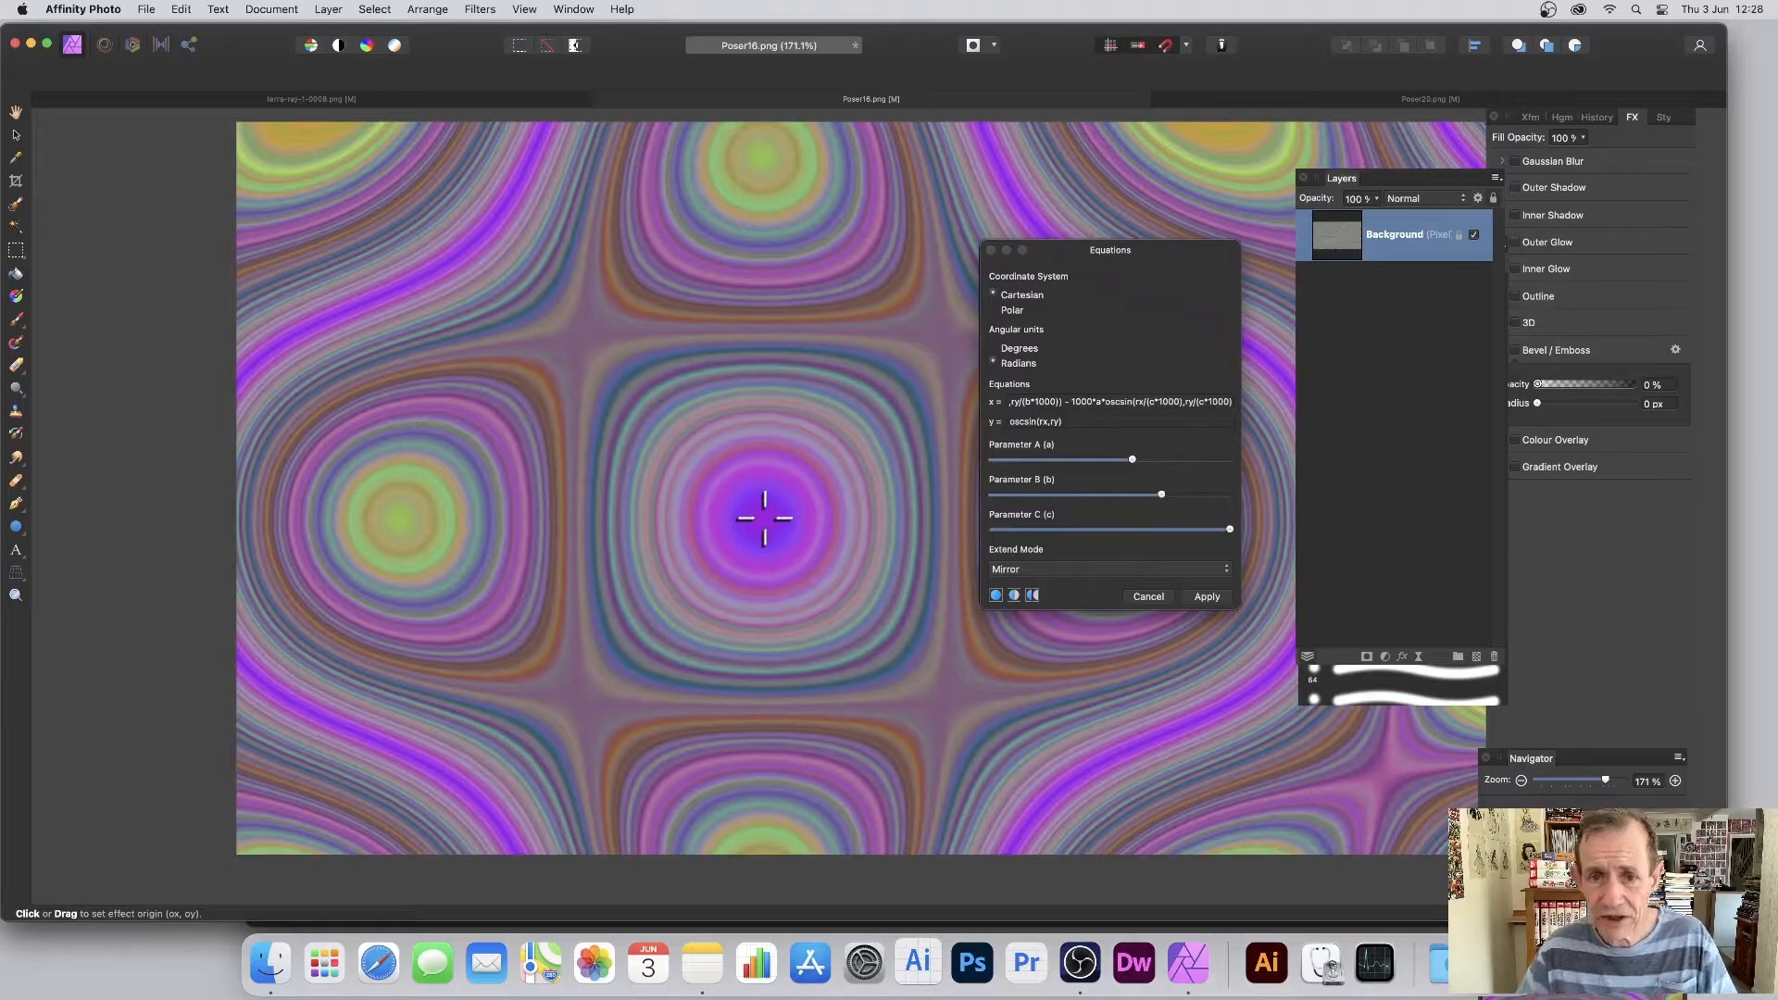
drag(1162, 494, 1102, 494)
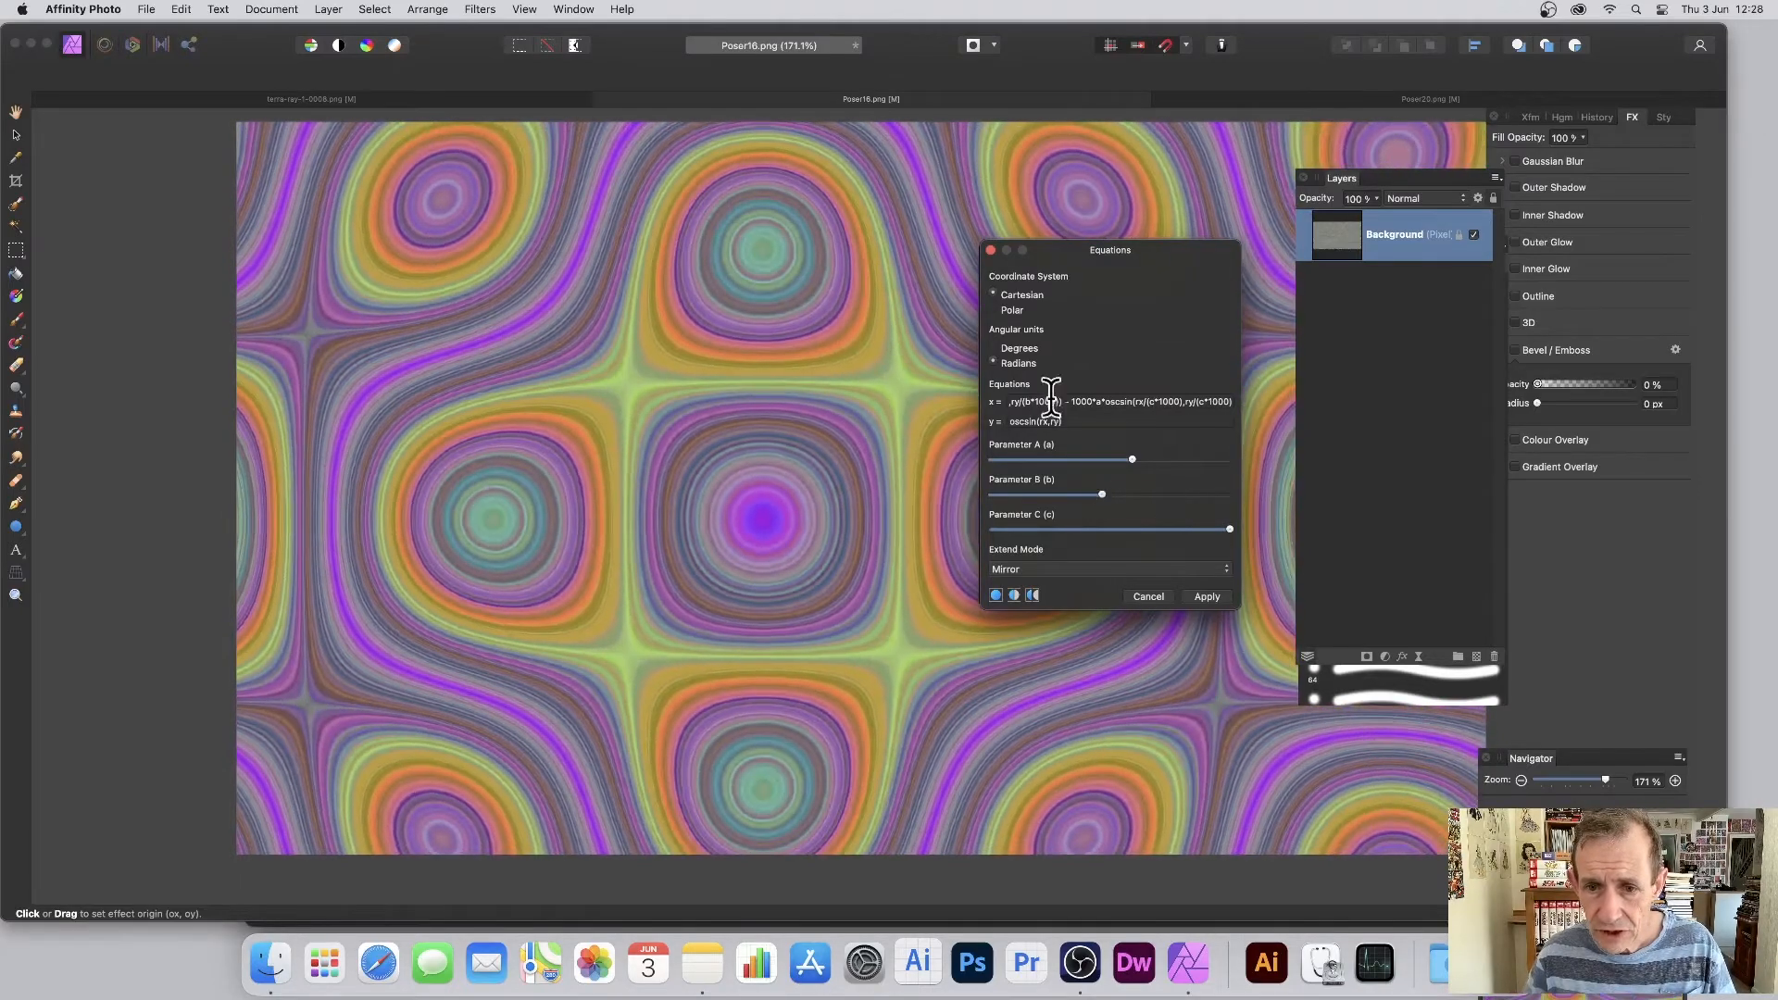
drag(1020, 401, 889, 396)
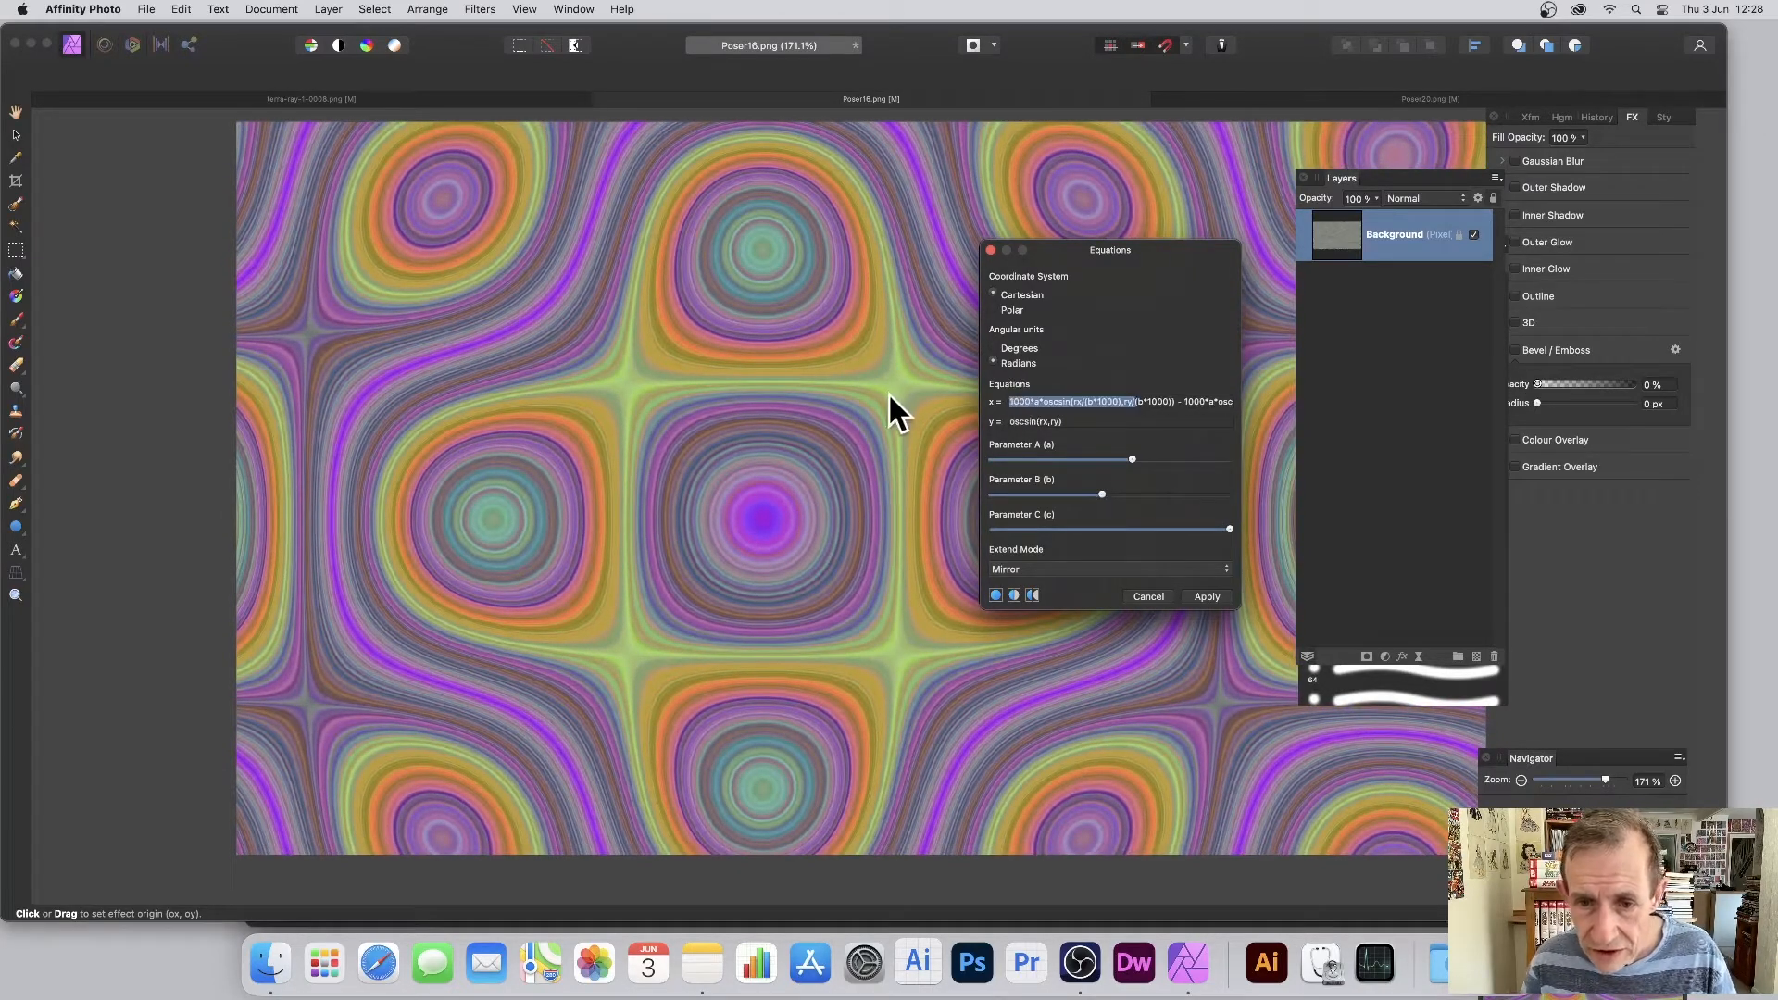
click(1067, 401)
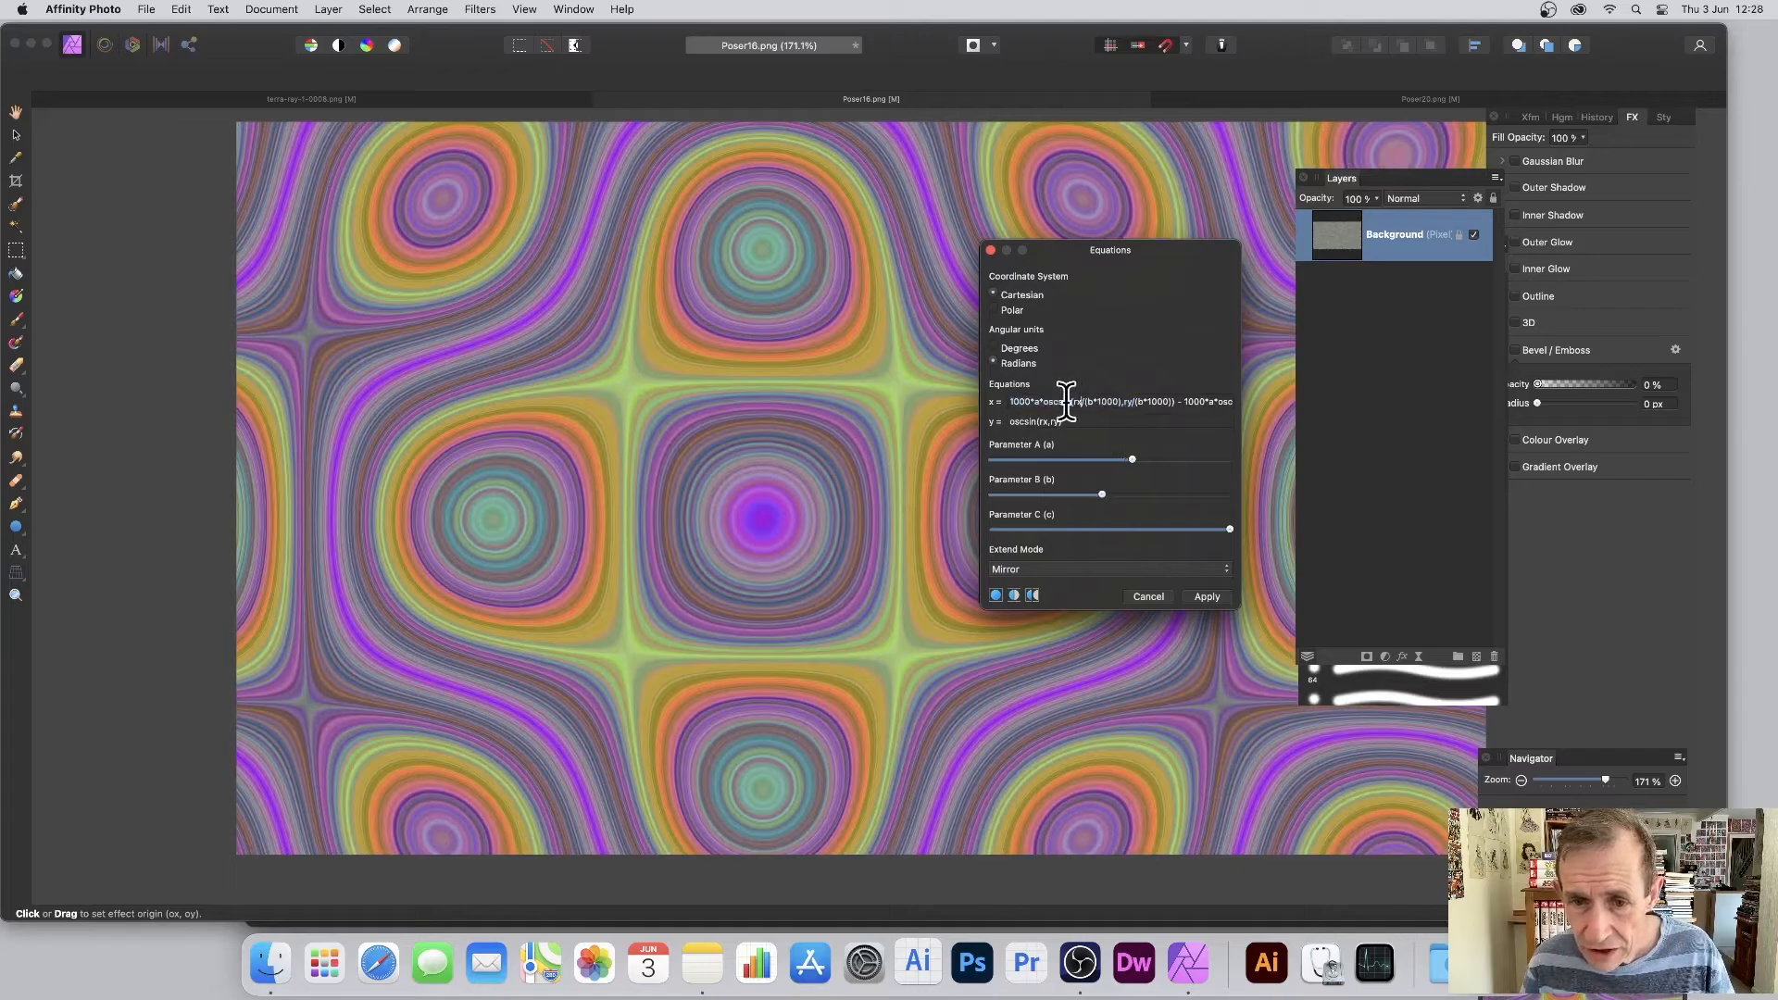
drag(1193, 401, 1241, 407)
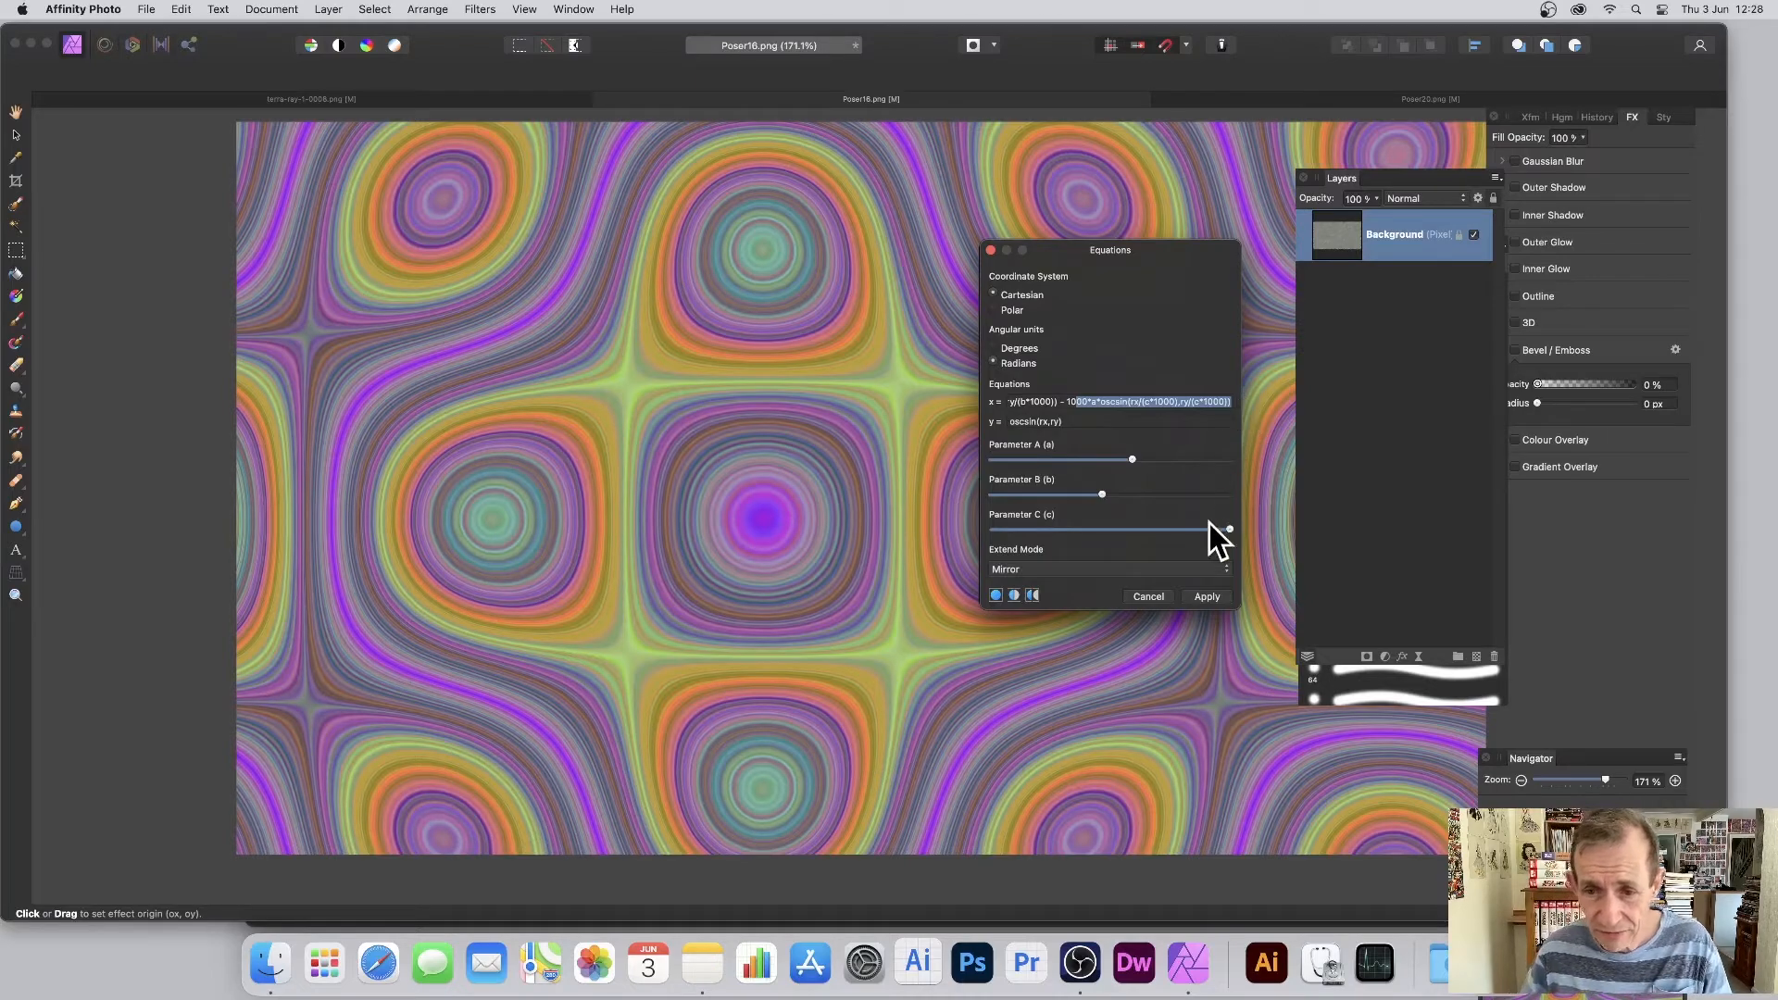
drag(1224, 529, 1168, 528)
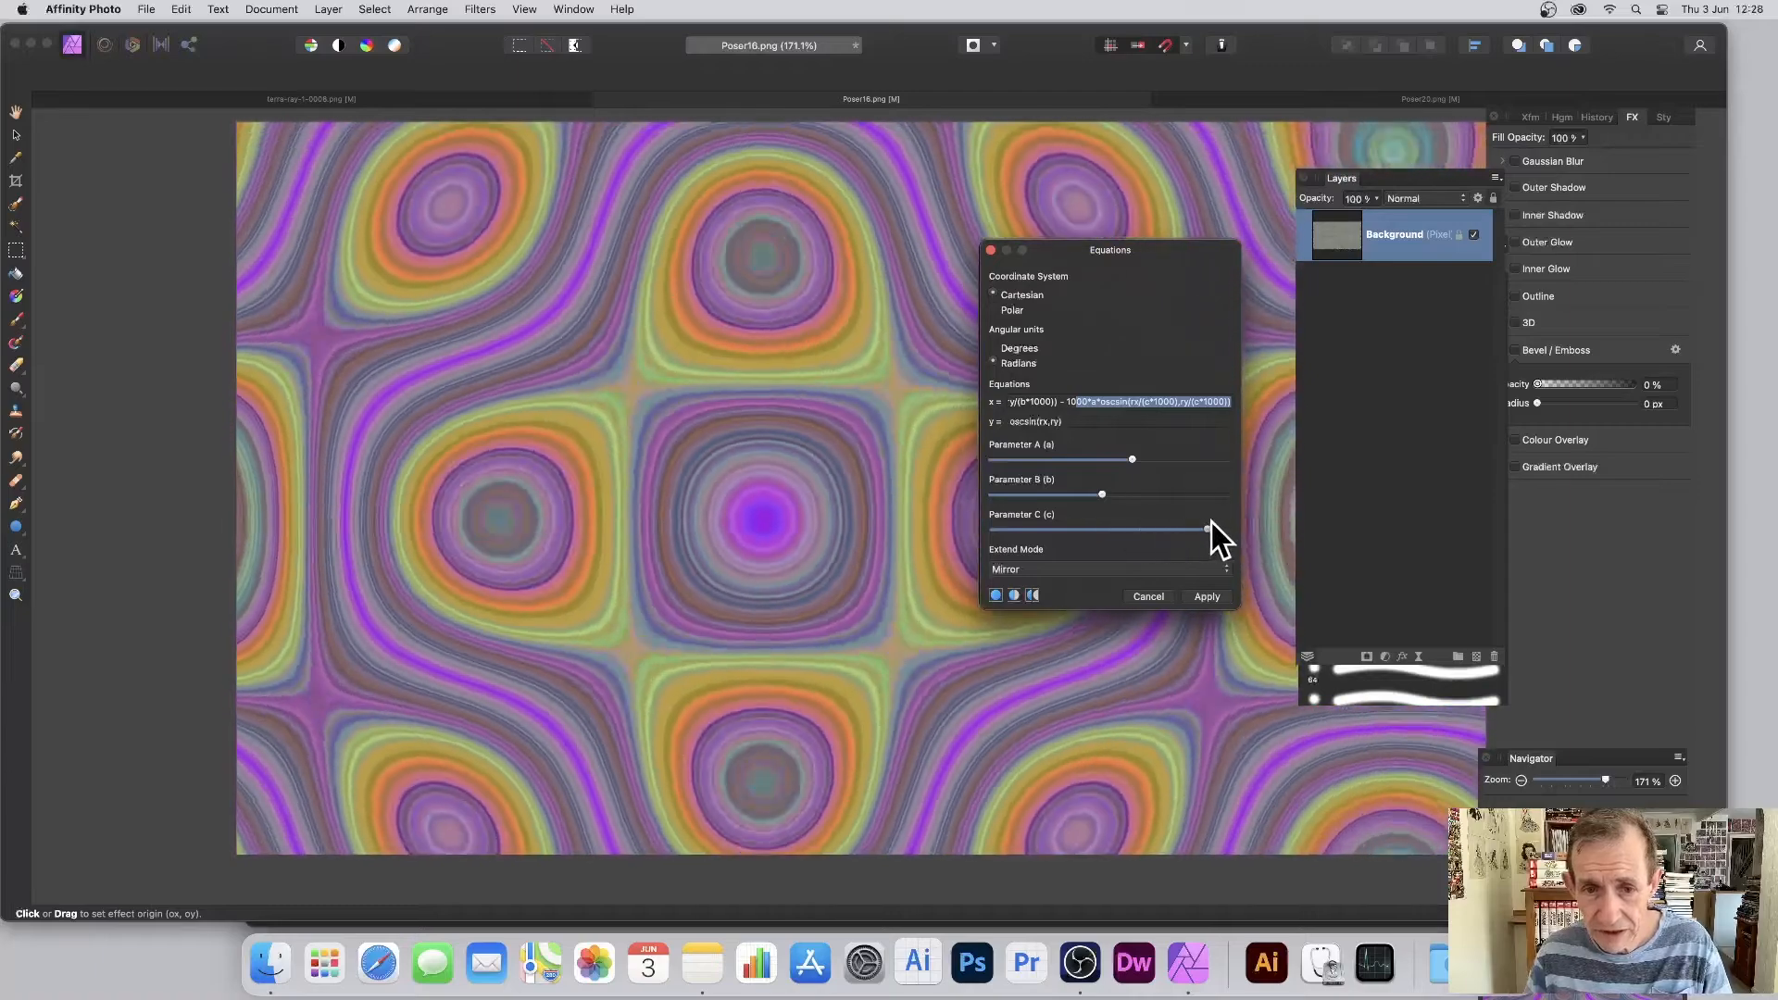
Step: Copy the complete x equation into the y equation, replacing oscsin(rx,ry)
drag(1191, 401, 1341, 393)
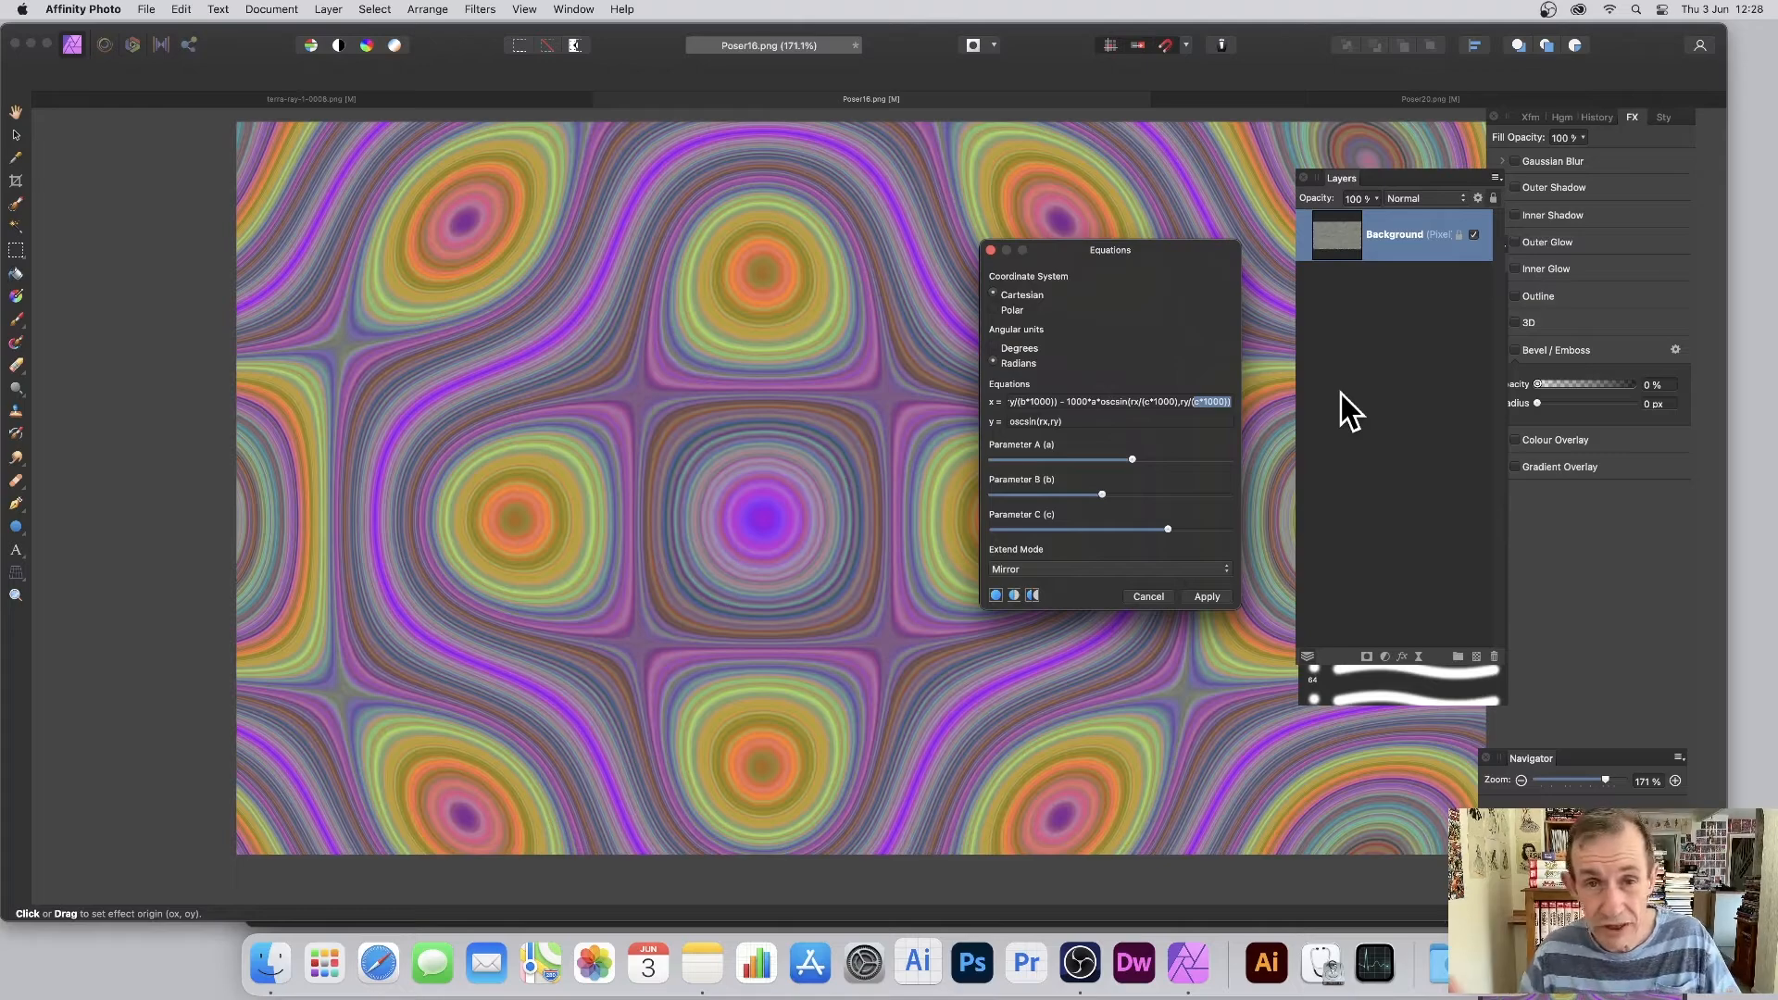
key(super+a)
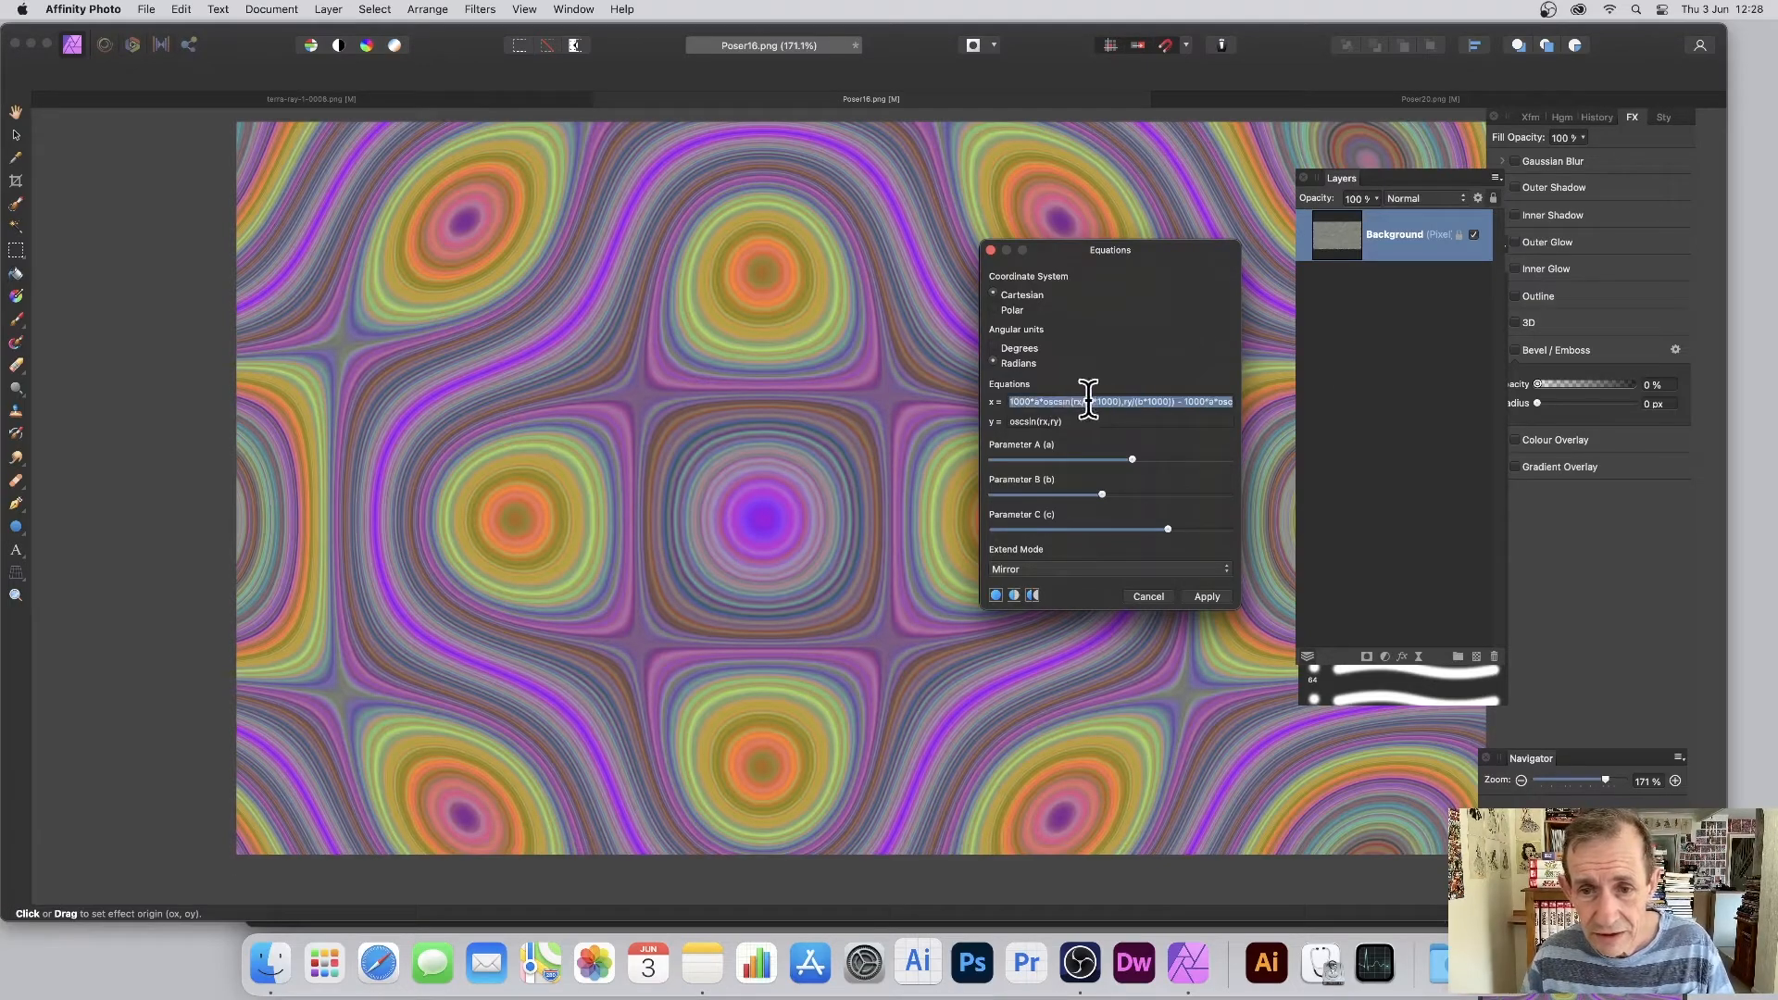
drag(1085, 400, 850, 382)
key(super+a)
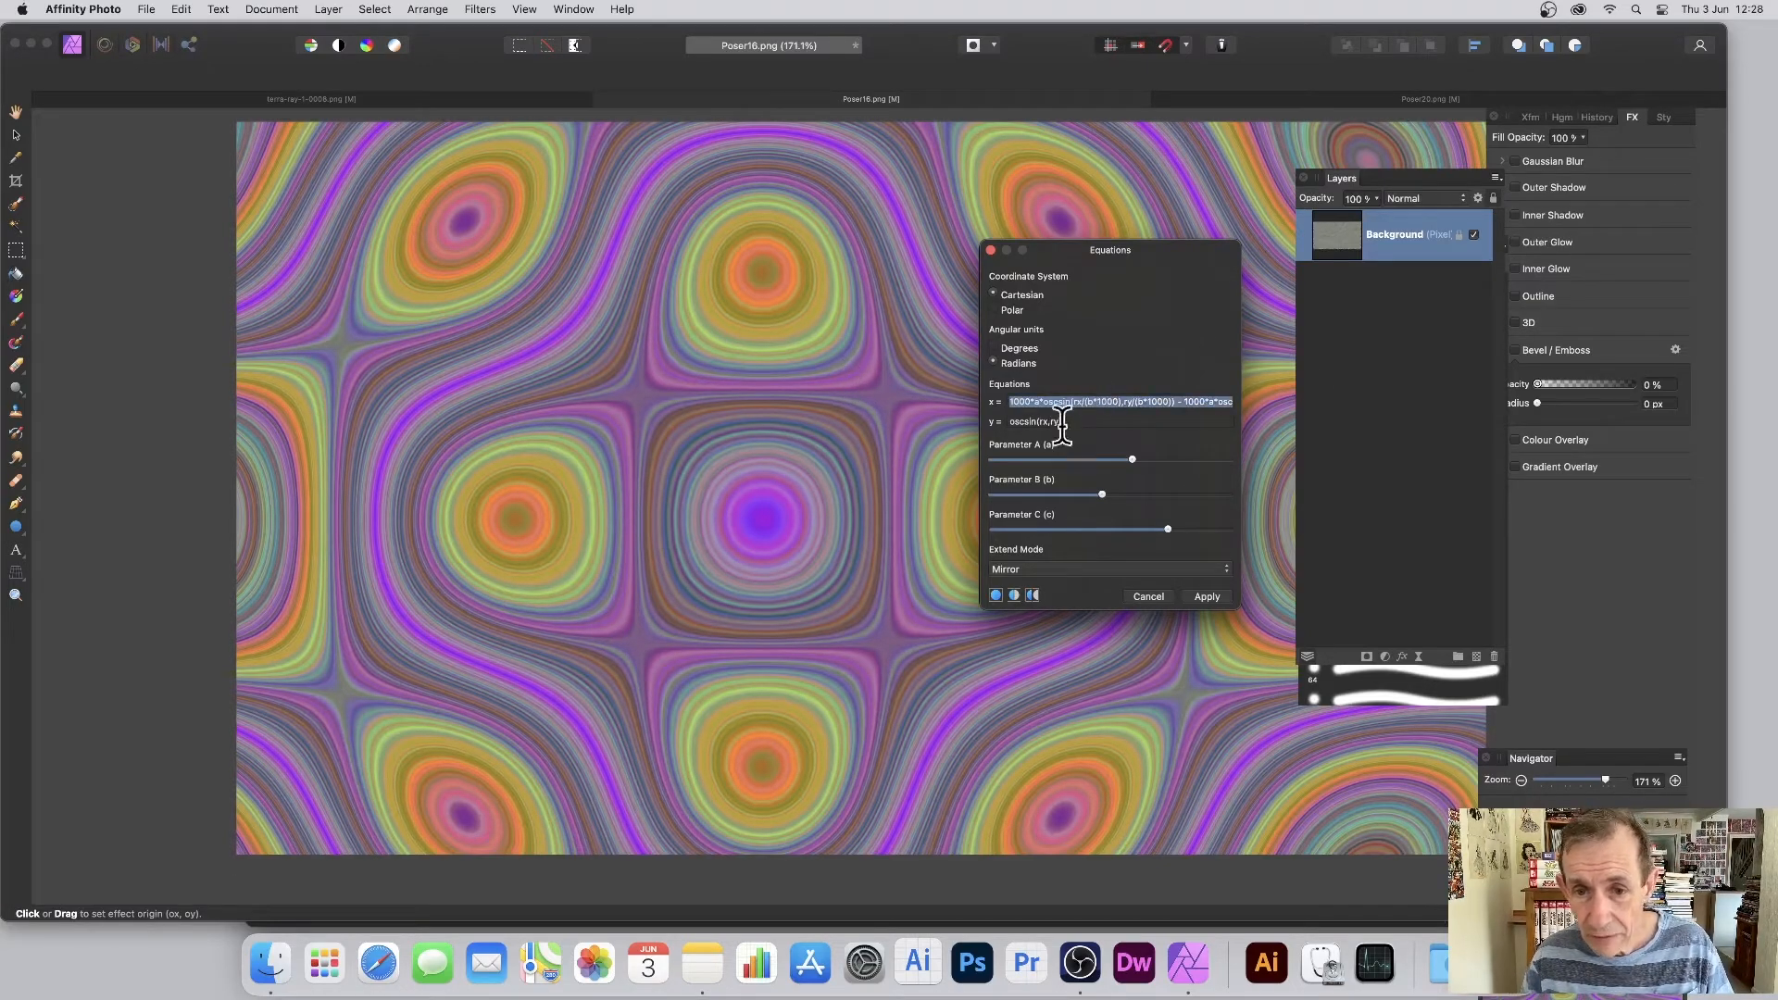
click(1016, 401)
drag(1010, 401, 1400, 403)
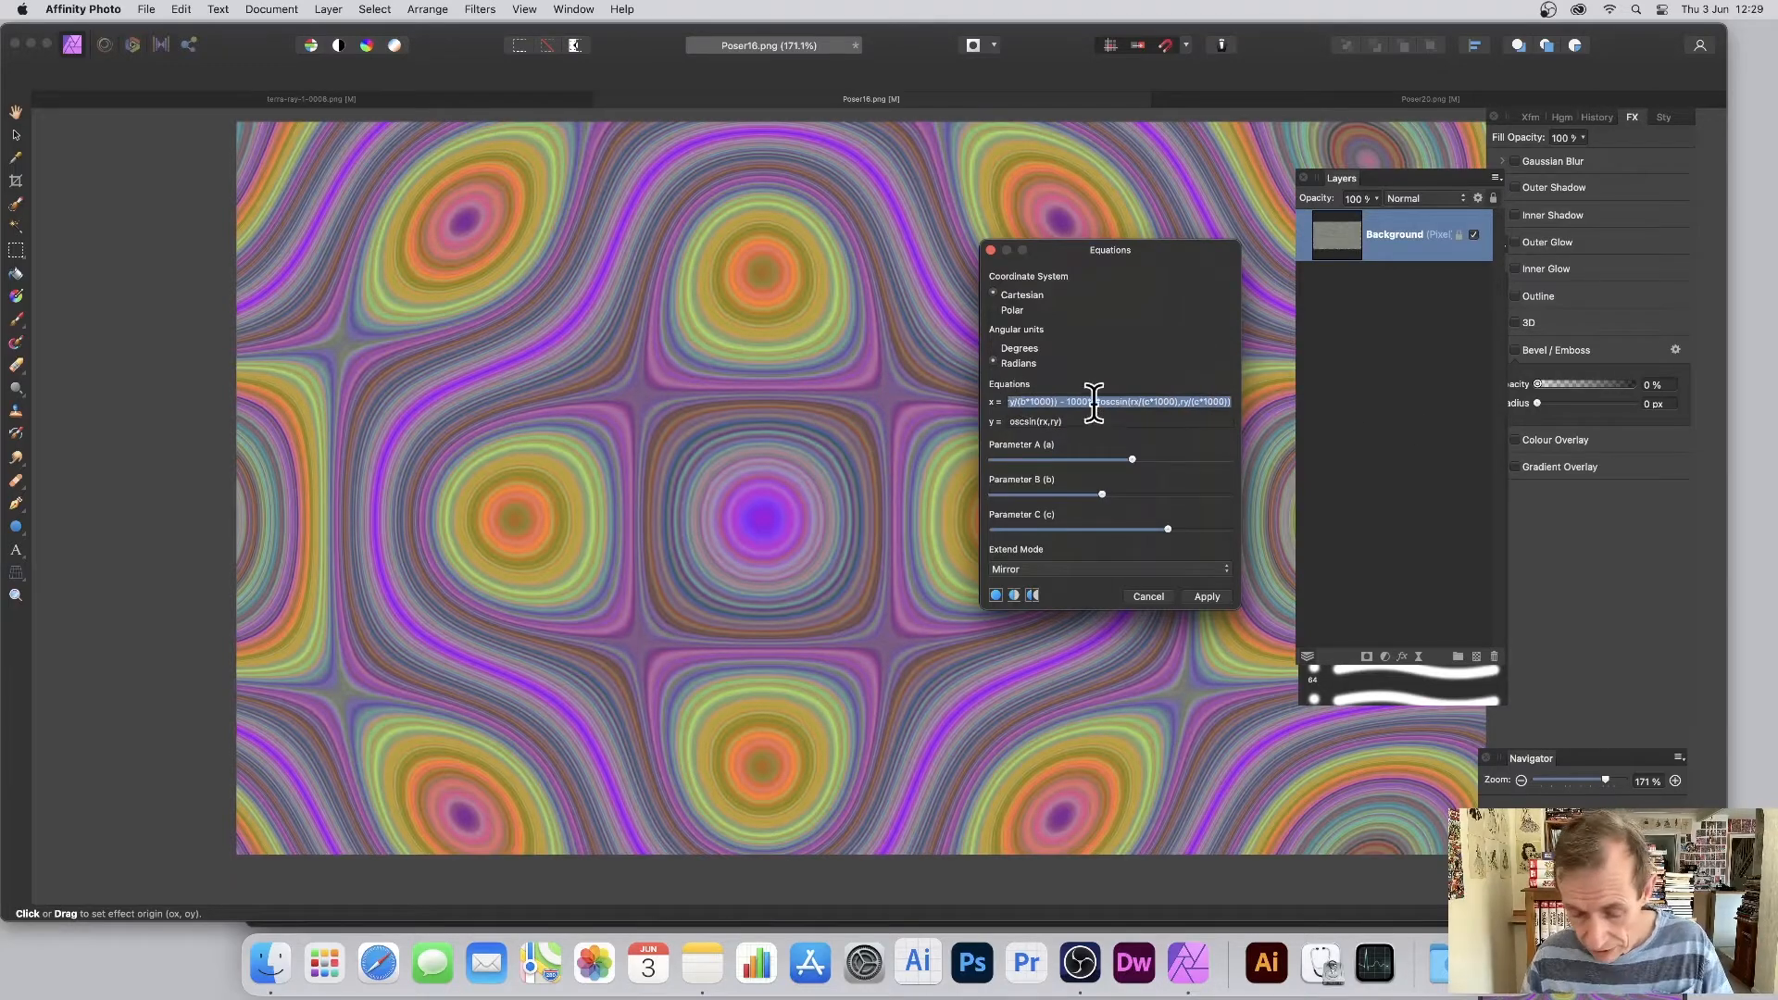
drag(1028, 401, 1346, 409)
key(cmd+c)
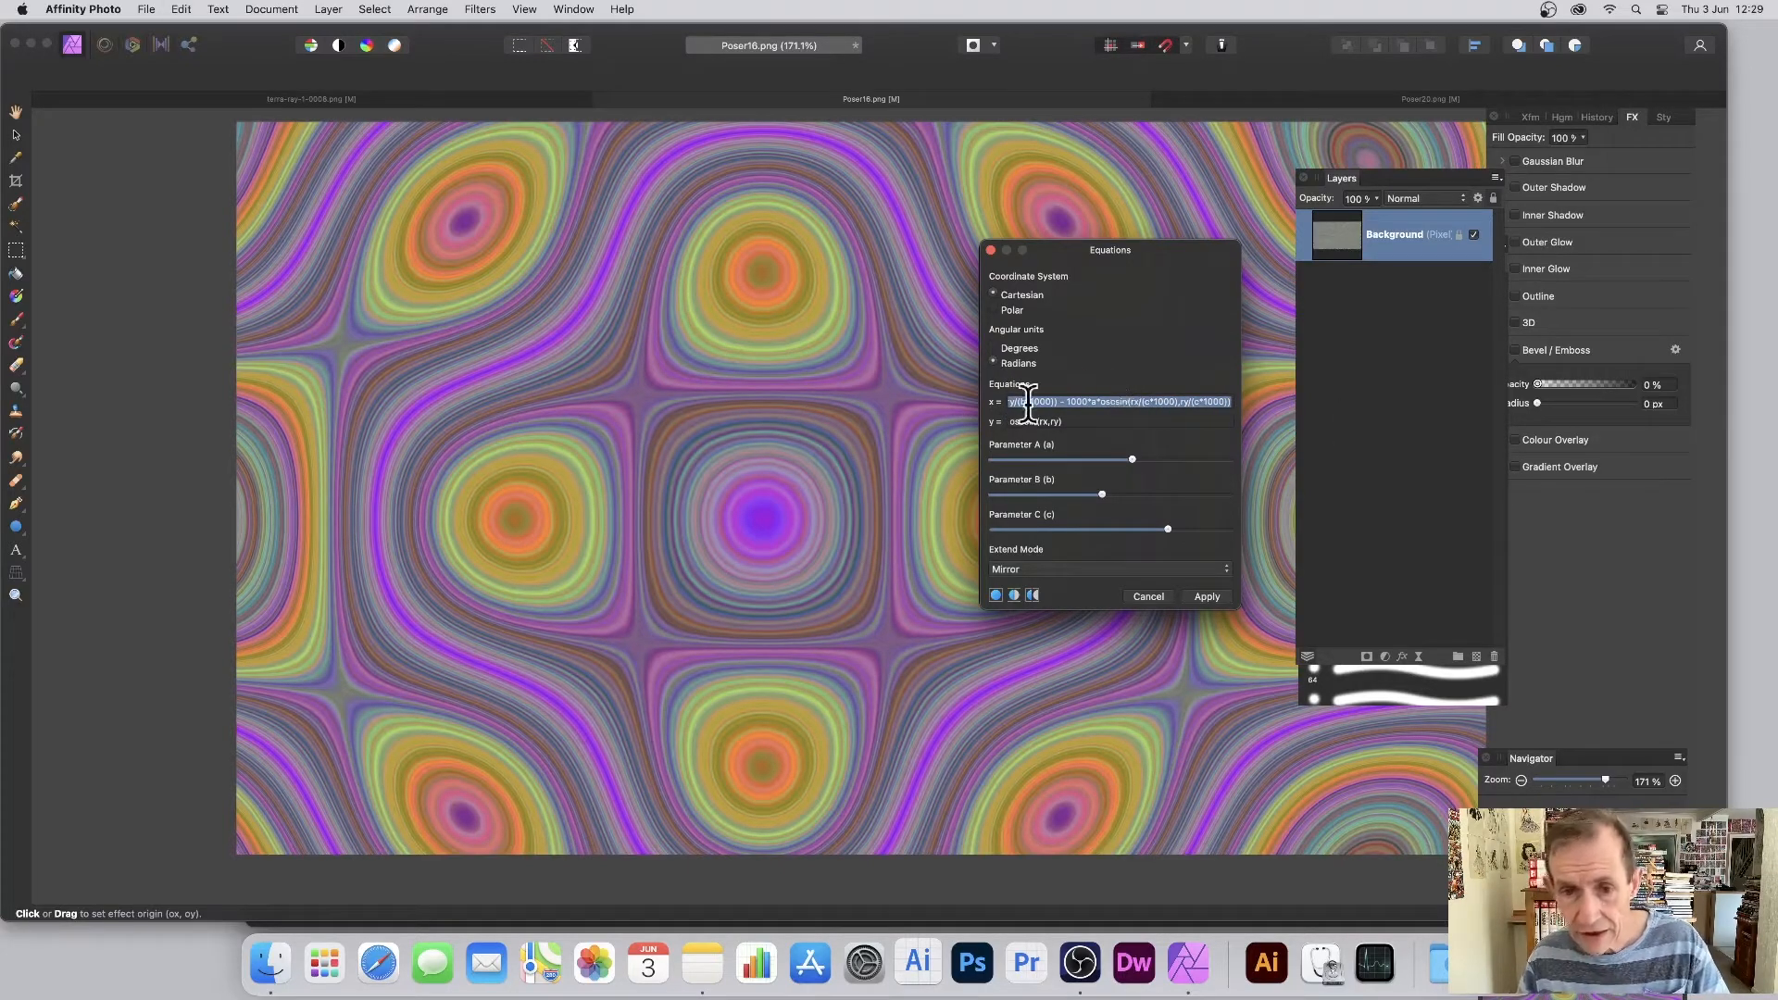
key(Tab)
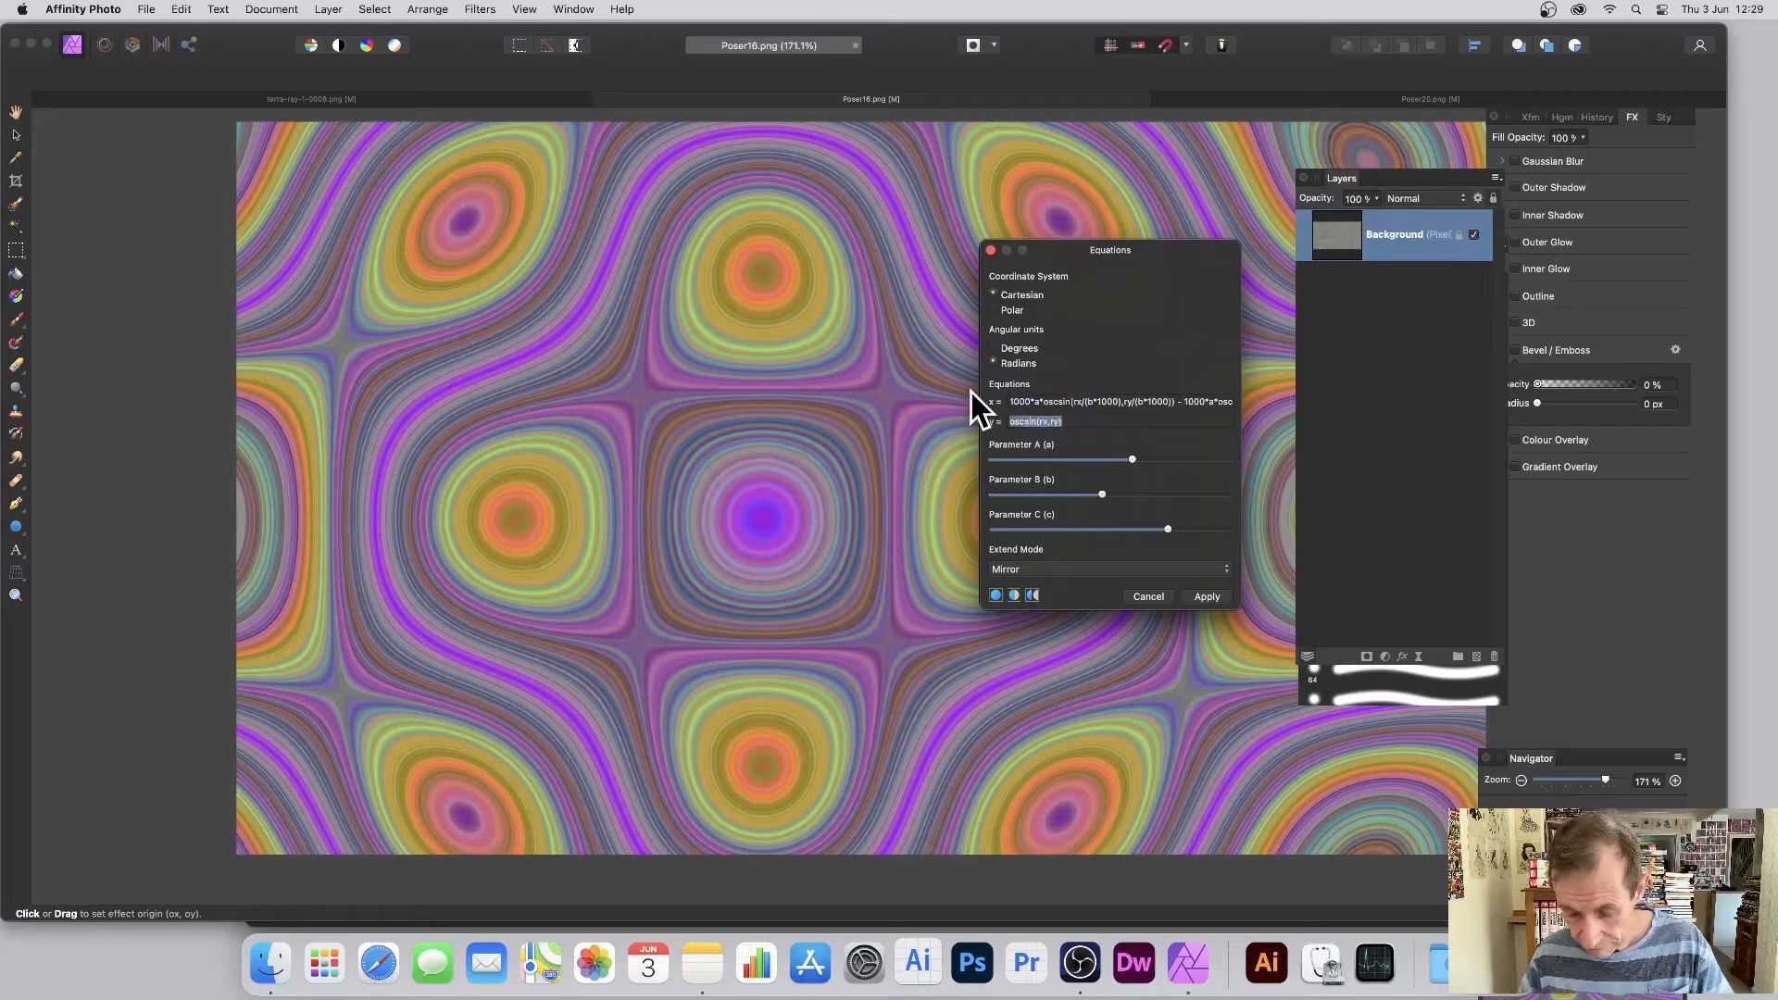
key(cmd+v)
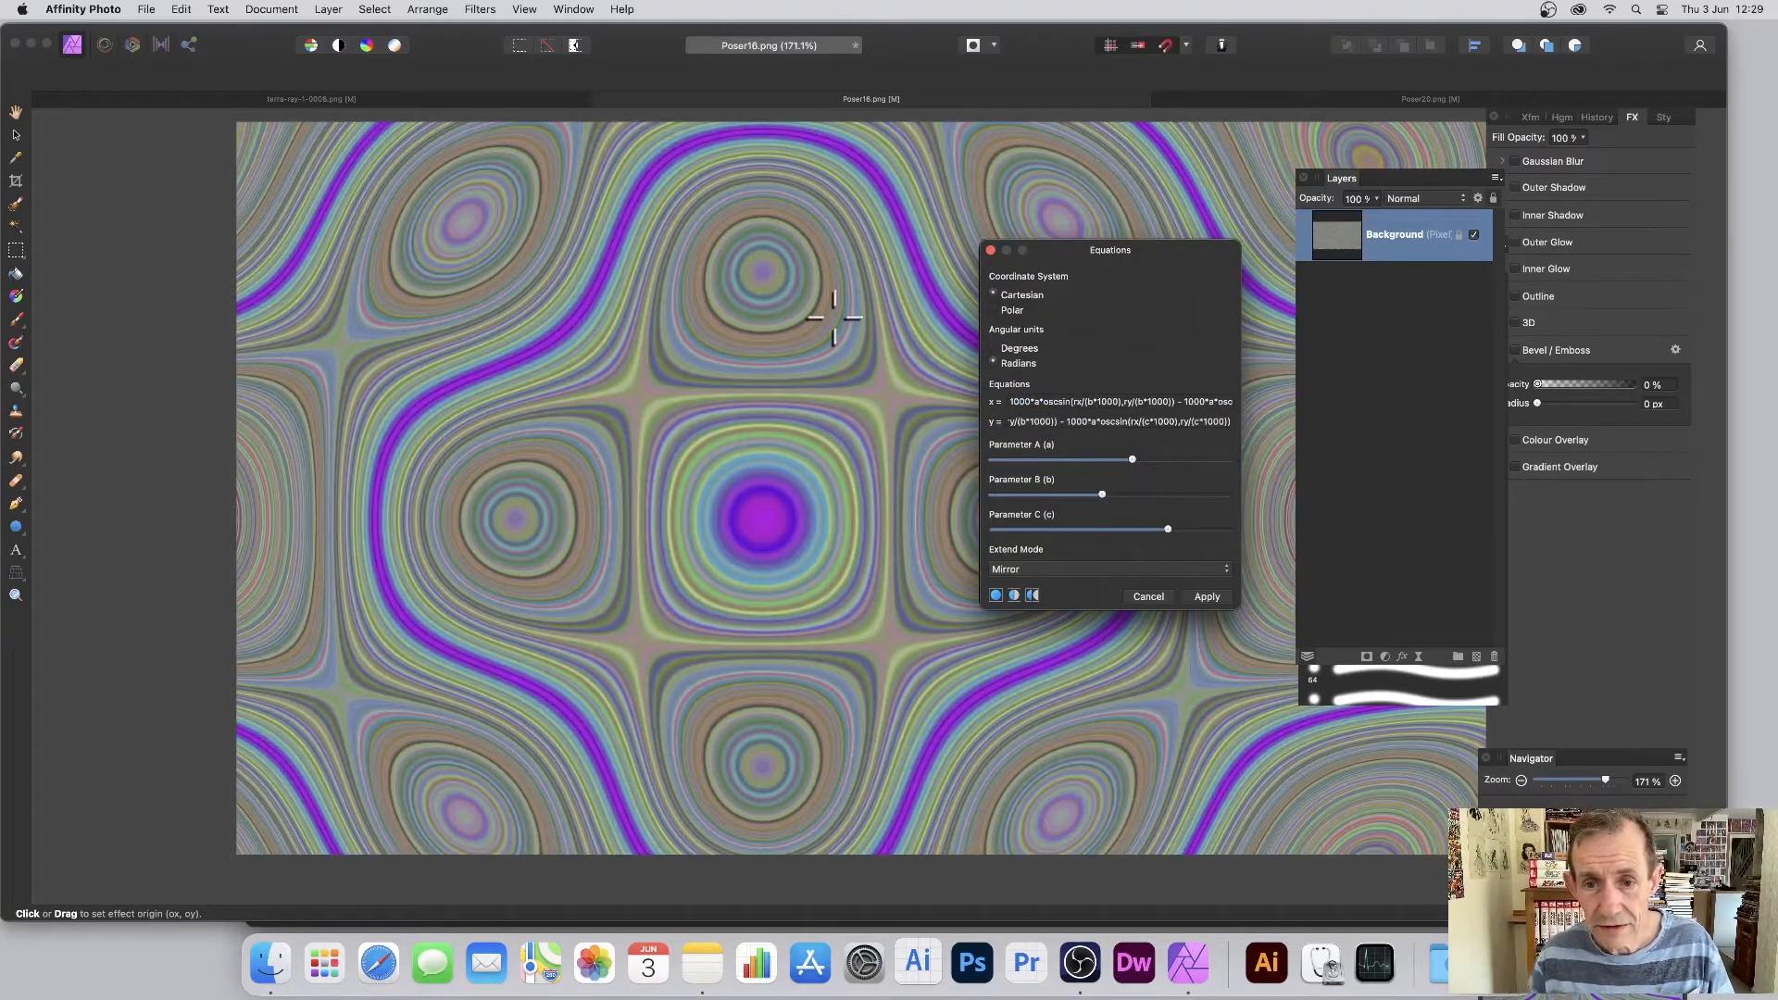
Step: Readjust parameters A, B and C, set the extend mode to Wrap and shift the effect origin up and to the right
mouse_move(1131, 459)
mouse_down()
mouse_move(1023, 458)
mouse_move(1181, 461)
mouse_move(1060, 457)
mouse_move(1024, 491)
mouse_move(1181, 492)
mouse_move(1149, 492)
mouse_move(1134, 527)
mouse_move(1036, 526)
mouse_move(1142, 526)
mouse_move(1101, 528)
mouse_move(1136, 493)
mouse_move(1091, 493)
mouse_move(1171, 493)
mouse_move(1130, 495)
mouse_move(1086, 463)
mouse_move(1165, 464)
mouse_move(1054, 464)
mouse_move(1165, 466)
mouse_move(1095, 489)
mouse_move(1126, 490)
mouse_up()
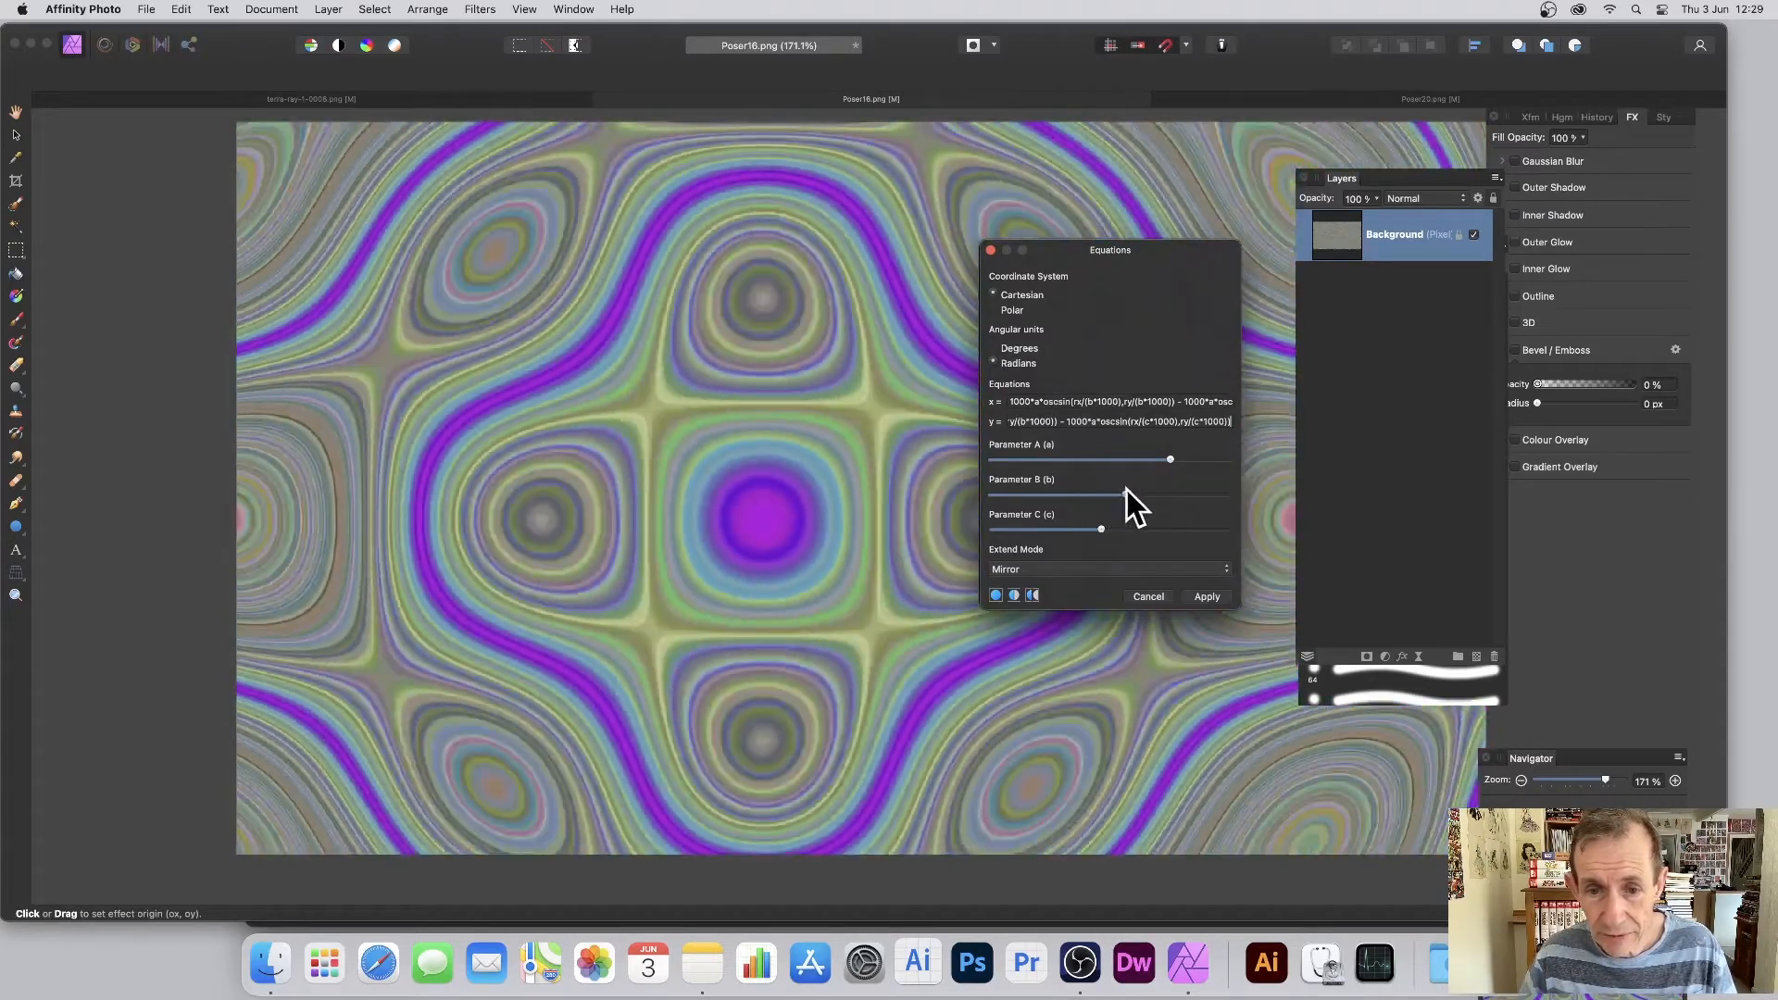
click(1126, 568)
click(1079, 557)
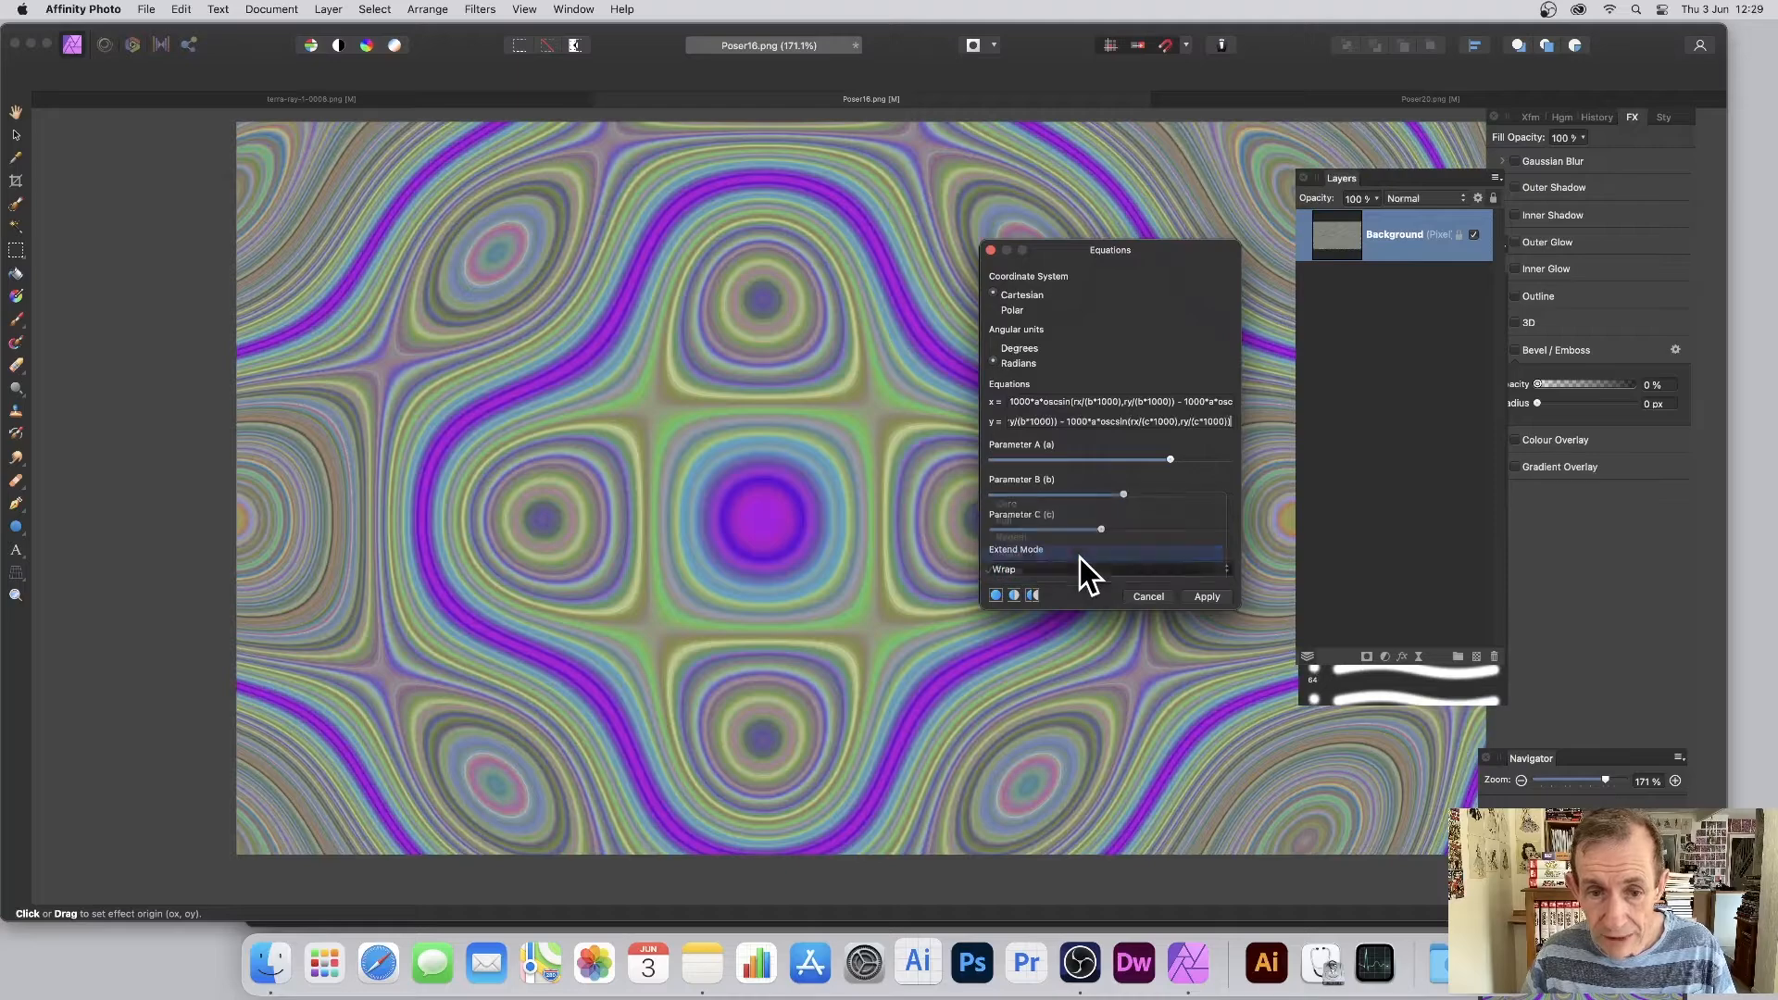
drag(811, 440, 854, 453)
Step: Try the Repeat, Full and Zero extend modes on the distortion in turn
click(1126, 574)
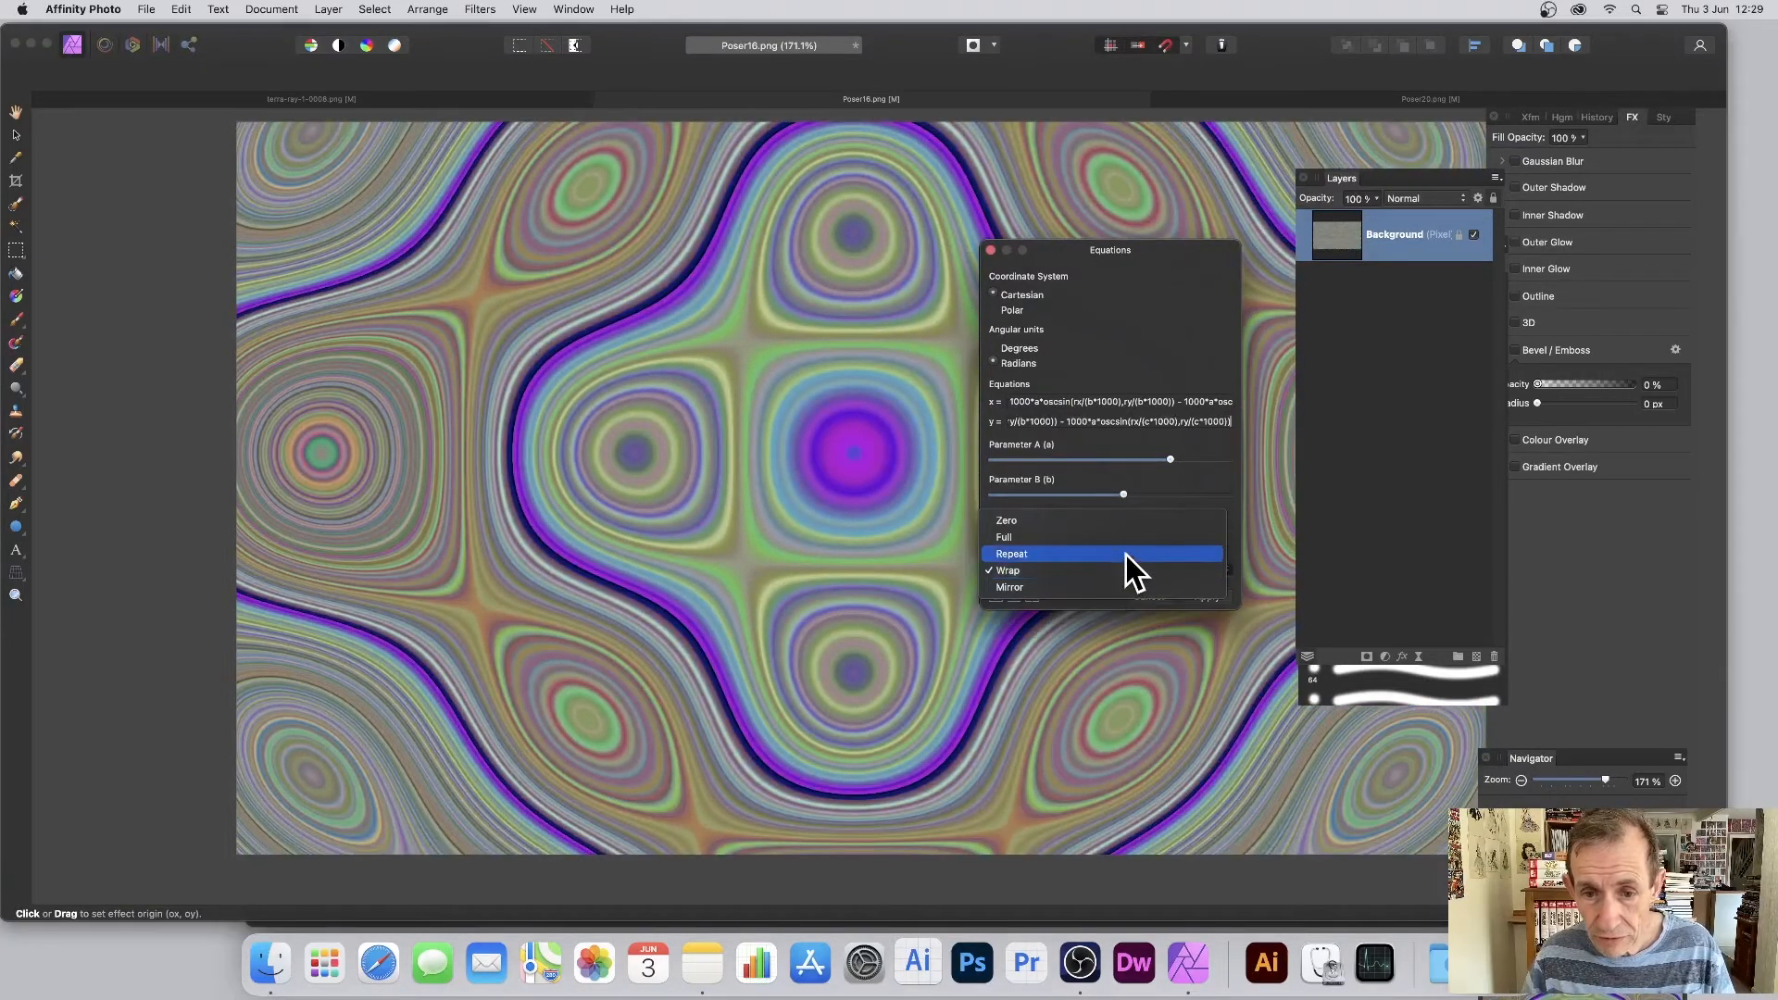
click(1126, 553)
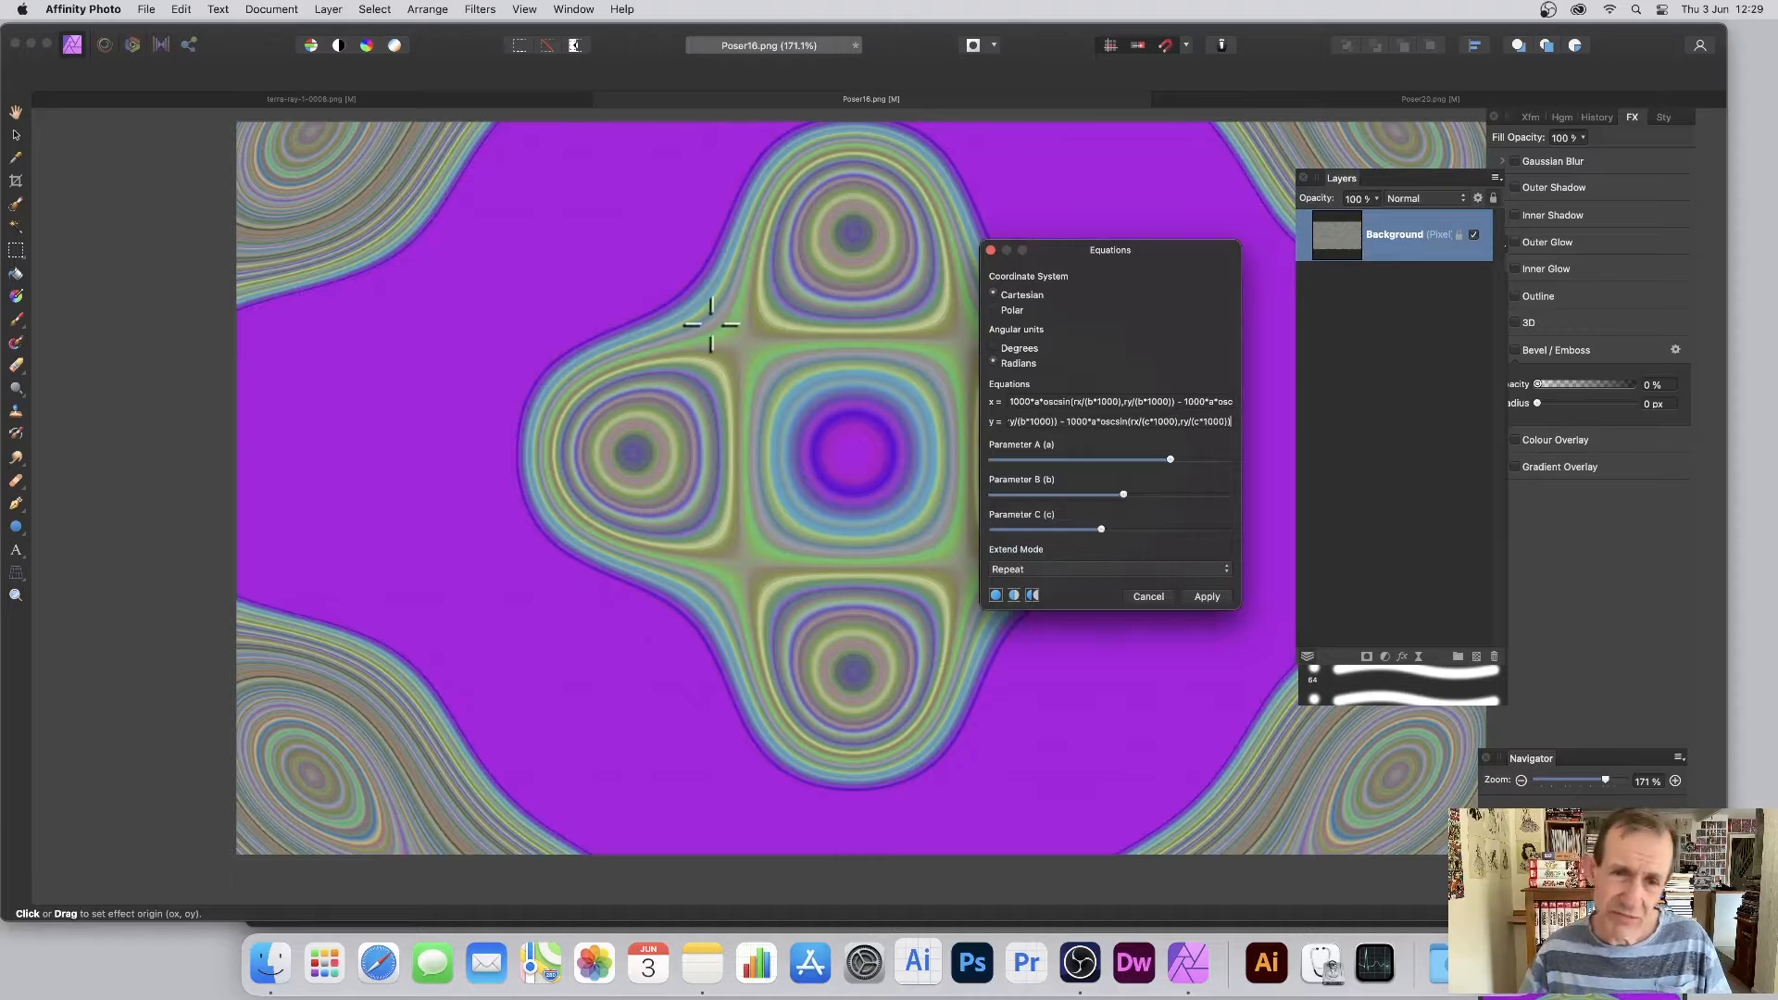
click(1110, 566)
click(1087, 558)
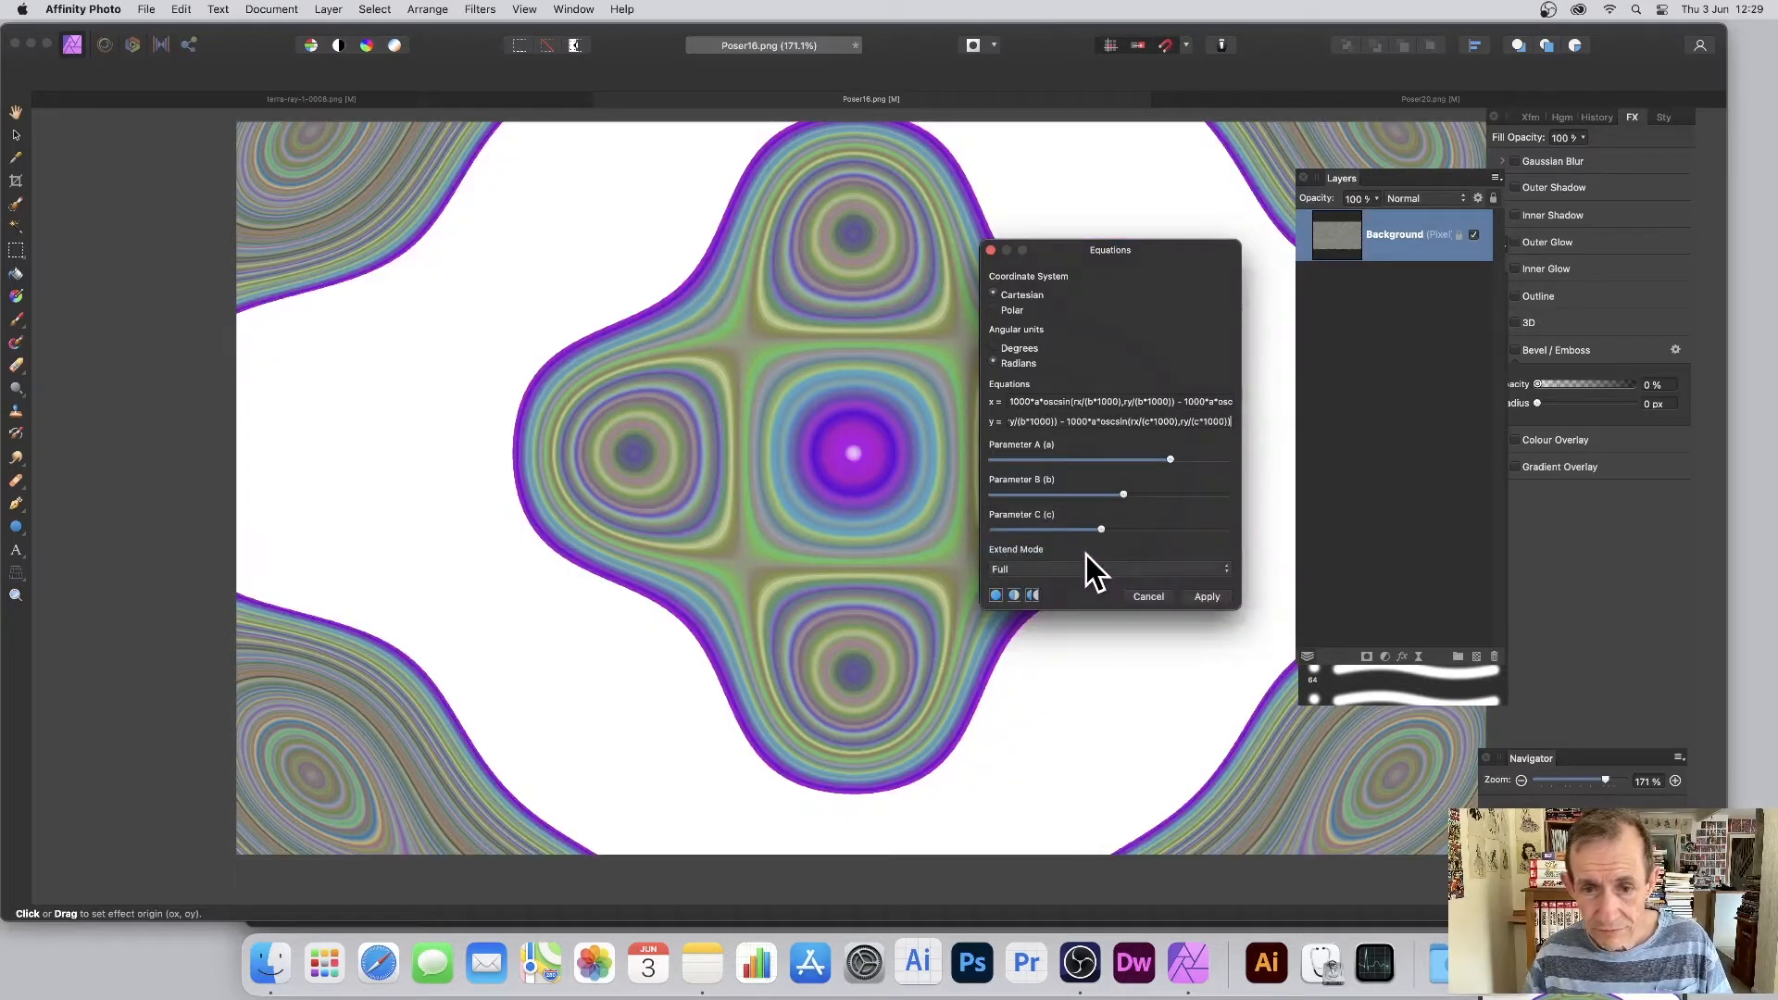
click(1103, 563)
click(1094, 552)
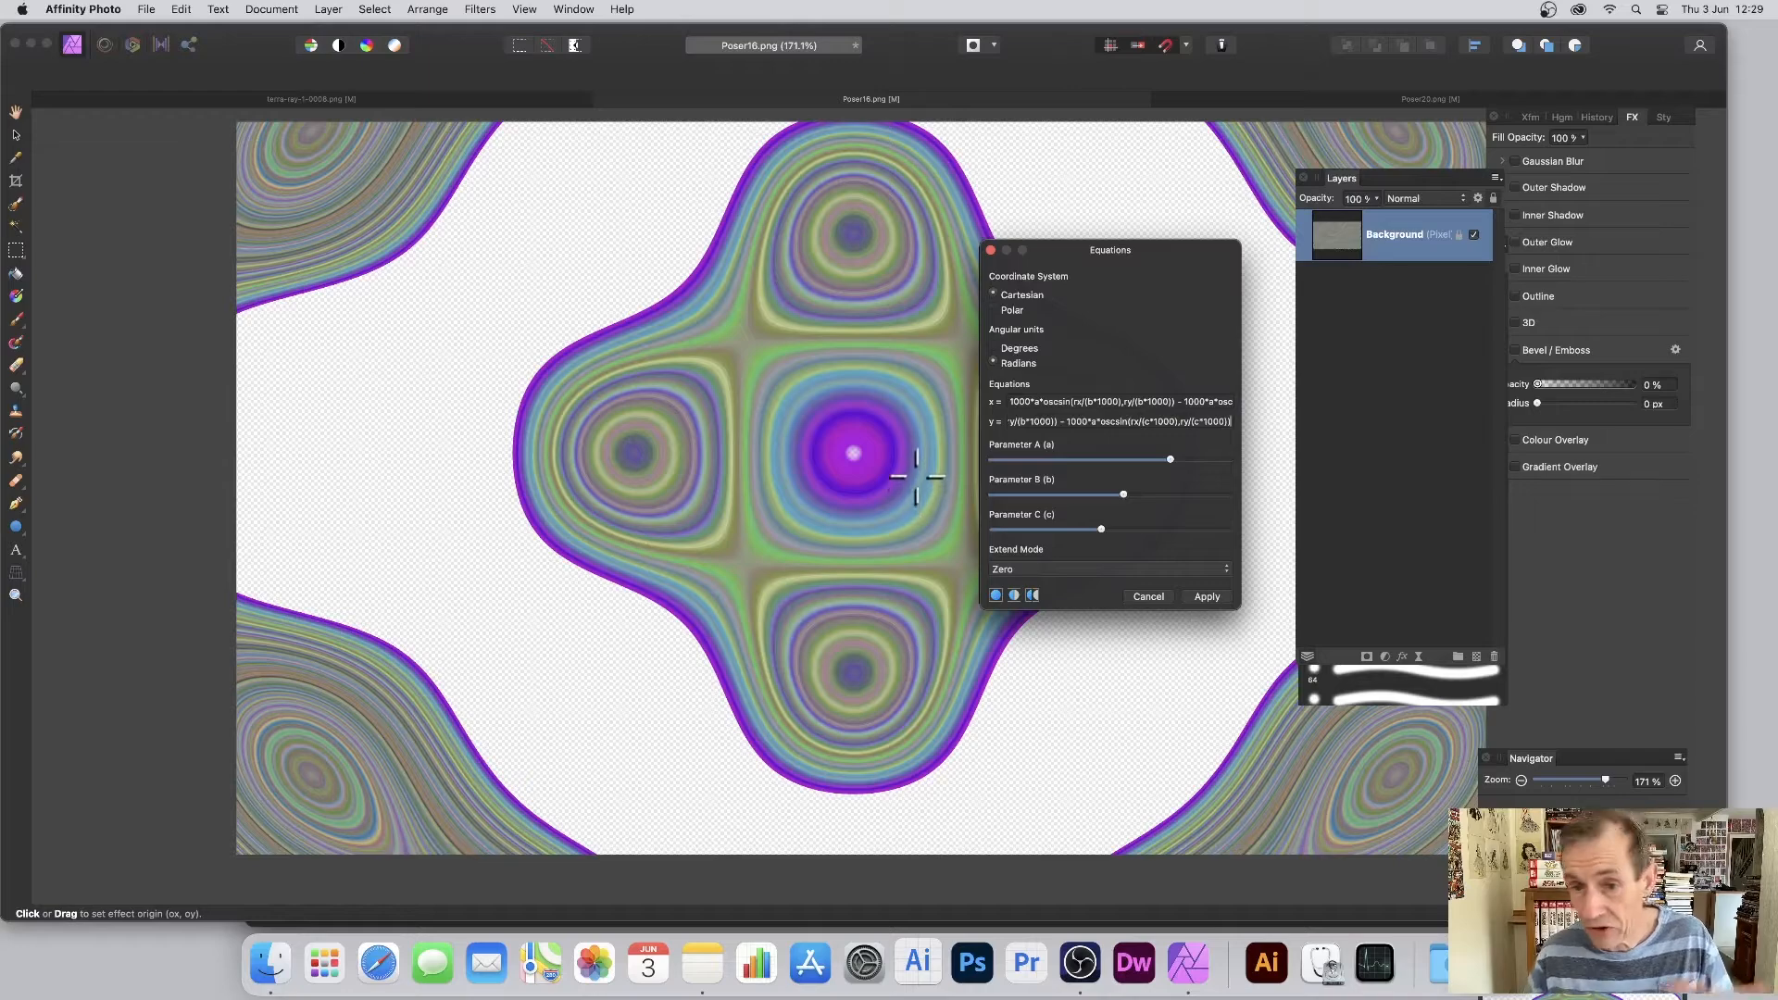
Step: Set the extend mode to Mirror, raise parameter B to about 60% of its range and apply the equations distortion
click(1070, 562)
click(1053, 639)
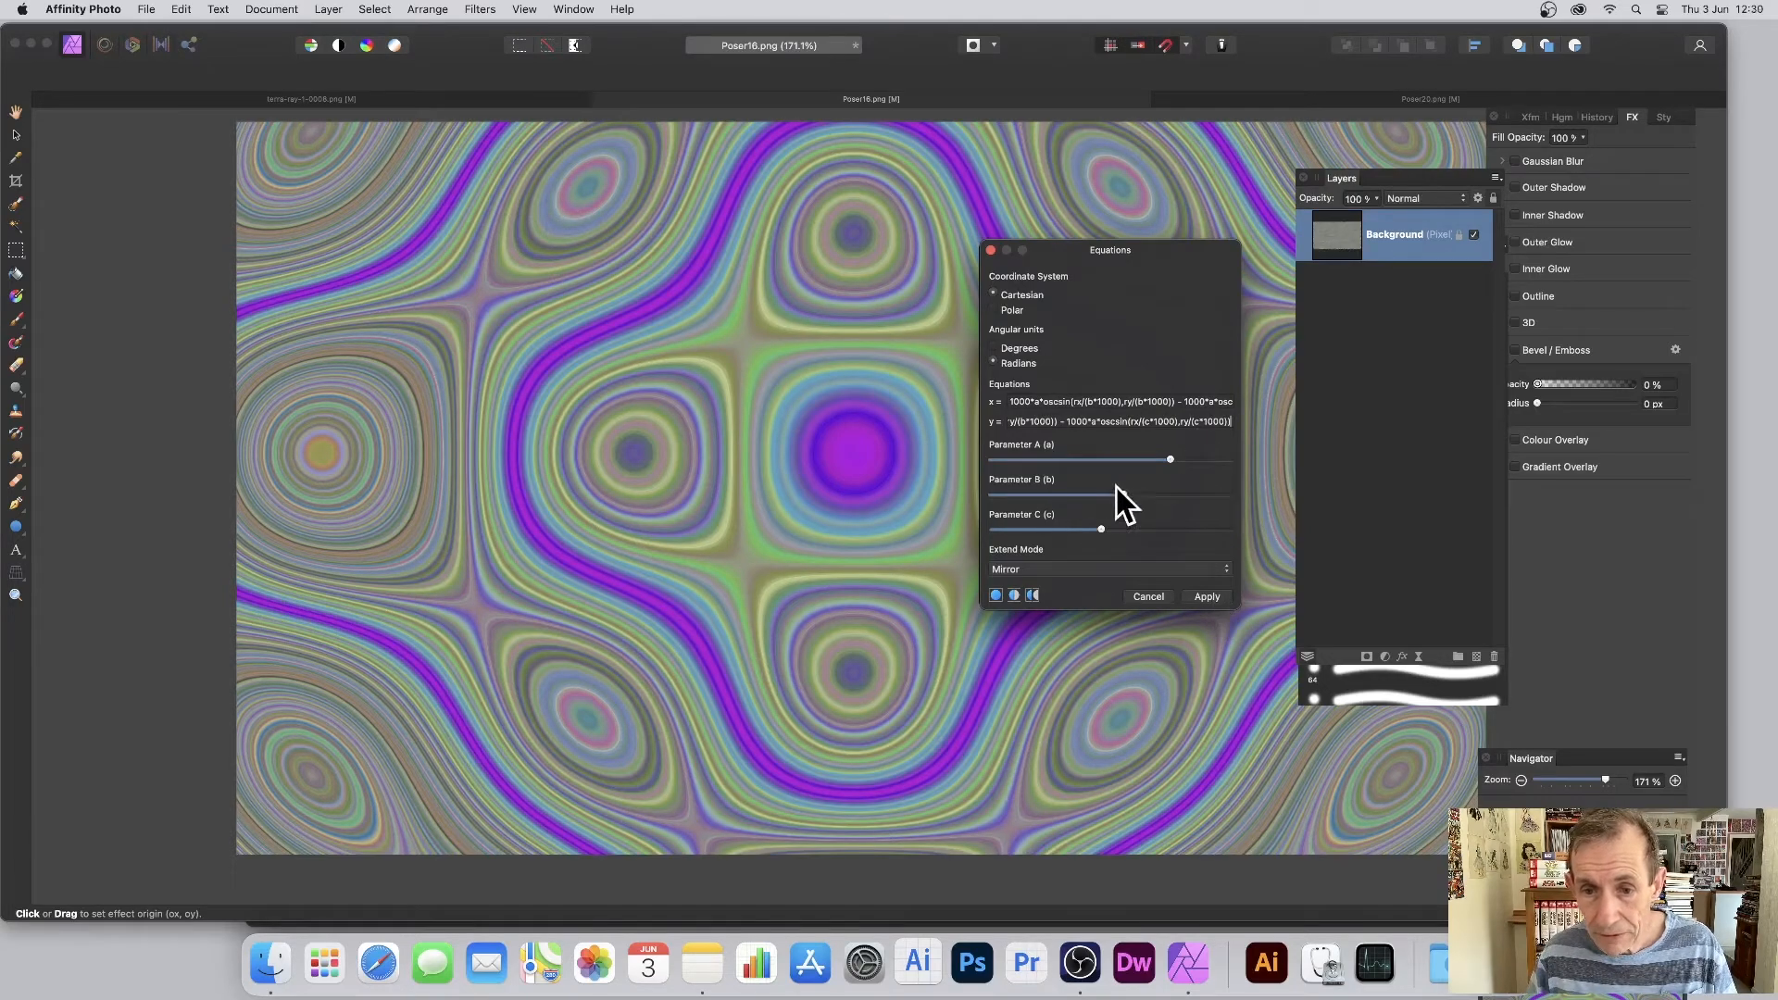
mouse_move(1116, 488)
mouse_down()
mouse_move(1148, 500)
mouse_move(1134, 497)
mouse_up()
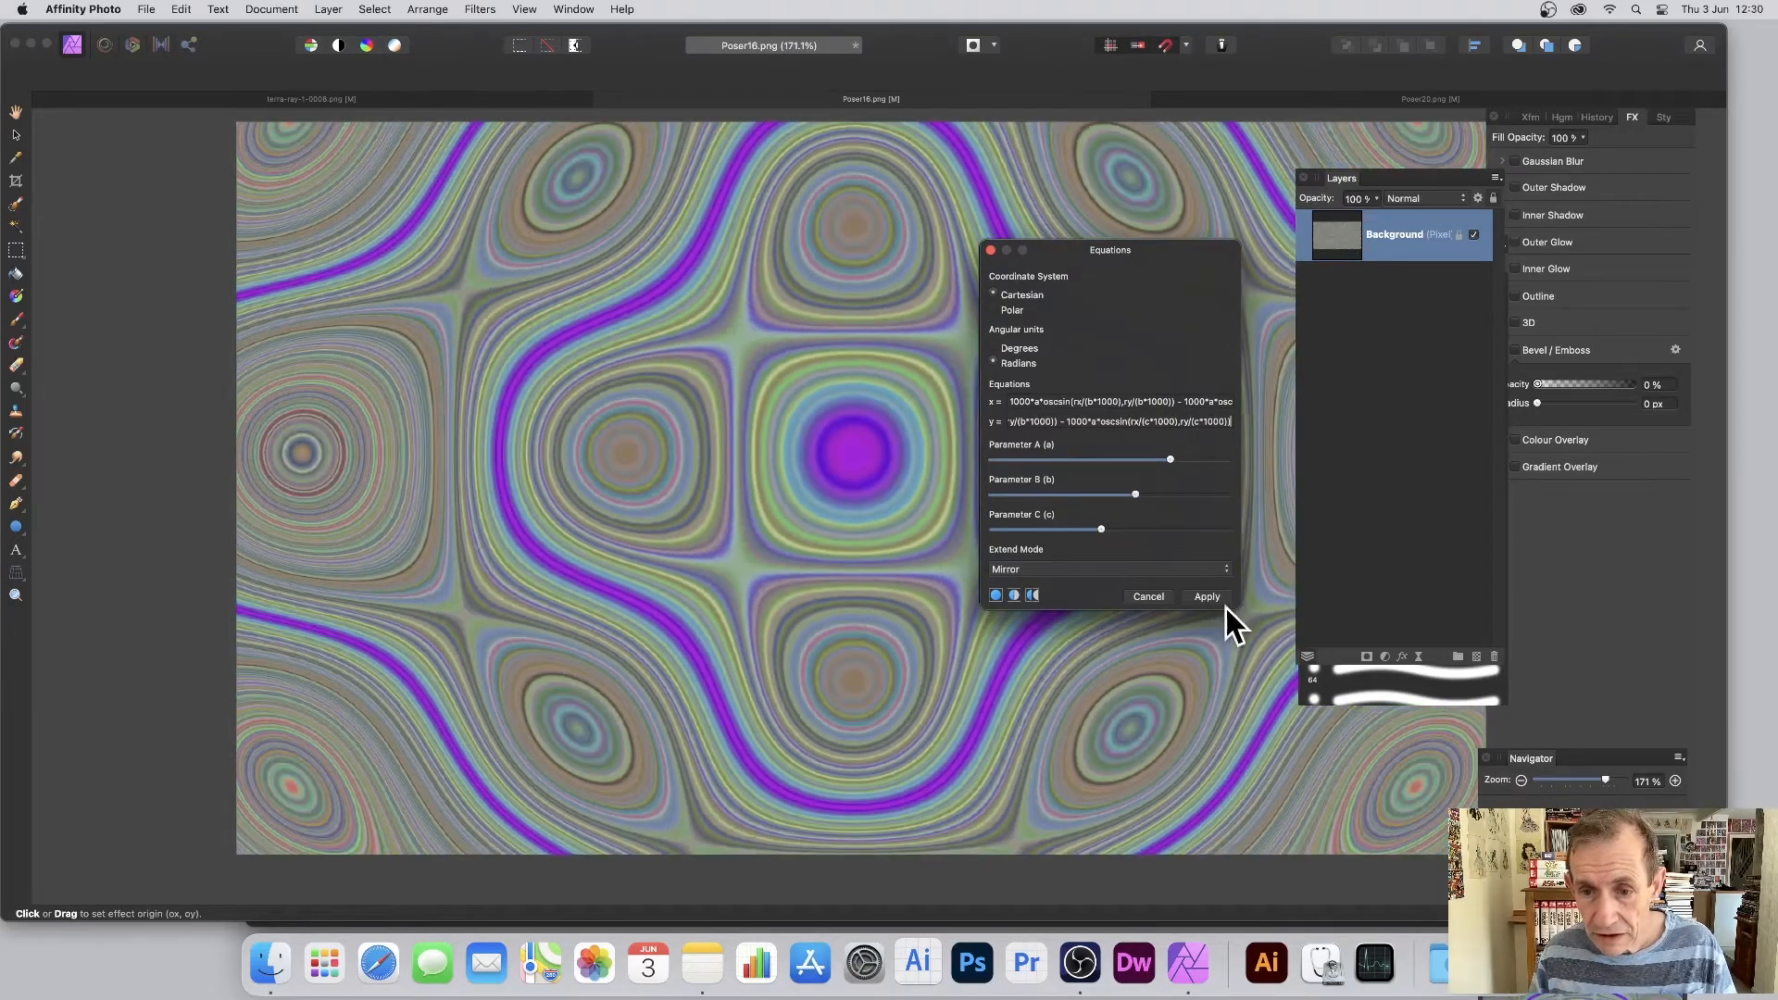
click(1209, 597)
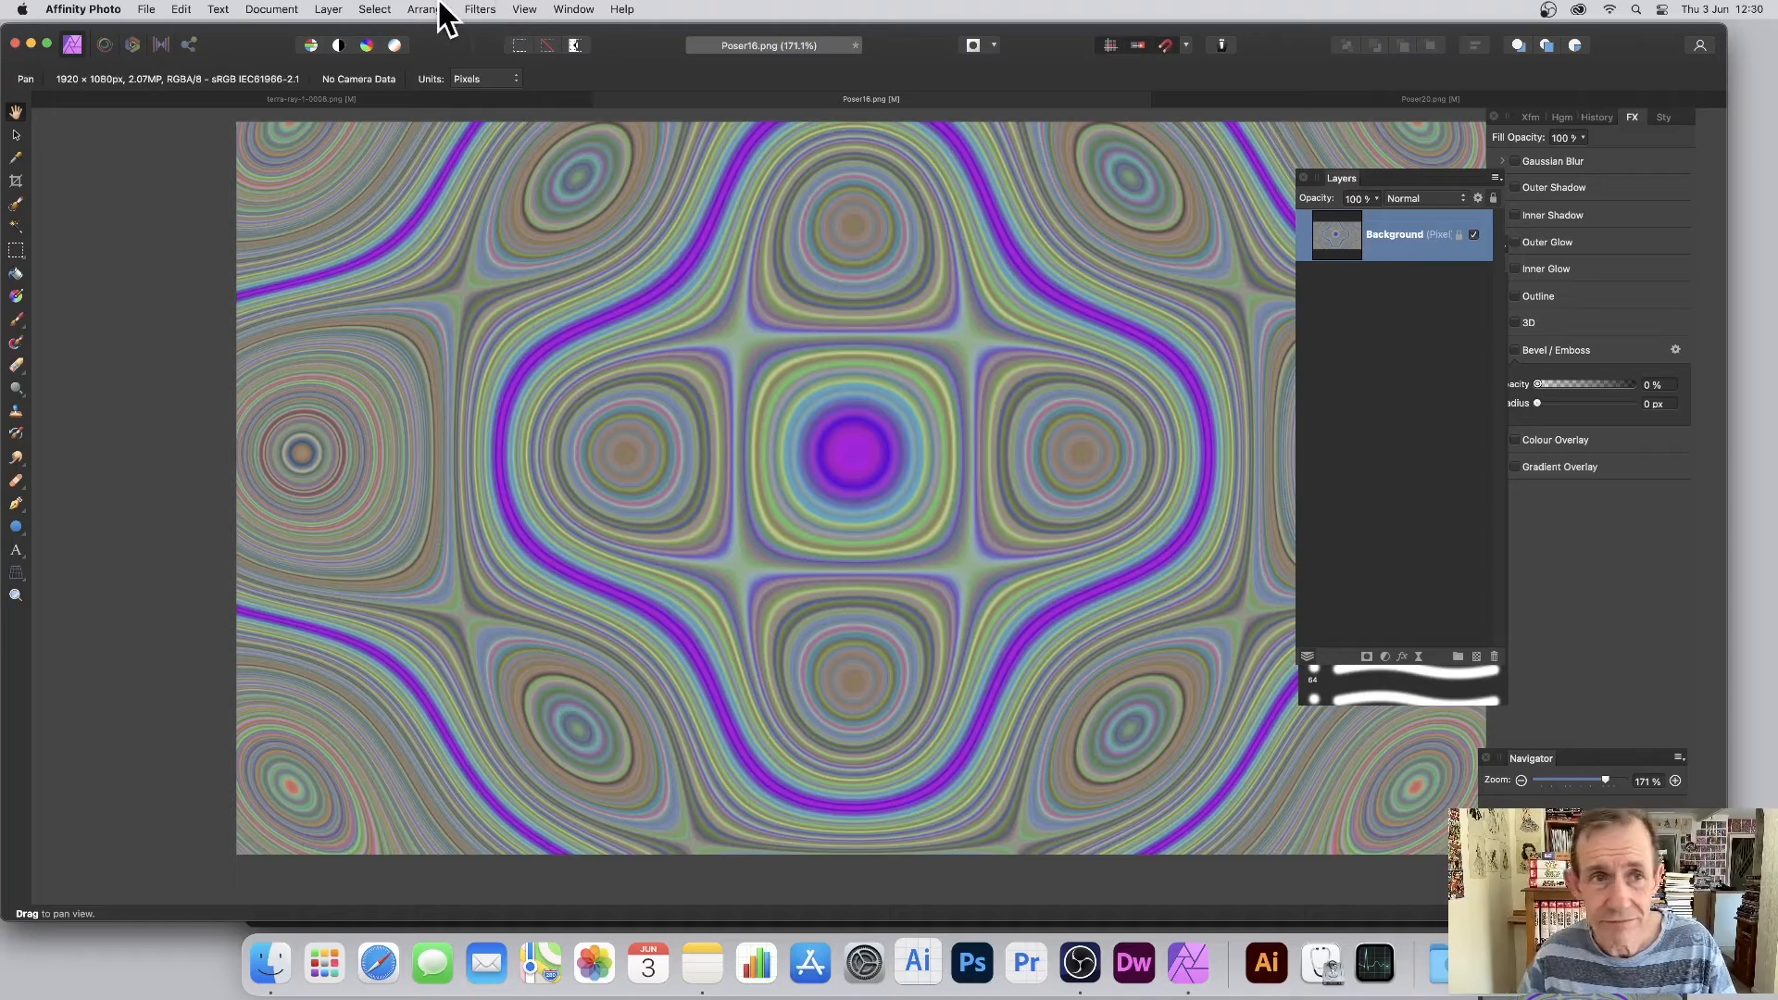
Step: Repeat the Equations filter on the pattern, and replace the image with a diagonal white-to-black linear gradient
click(477, 9)
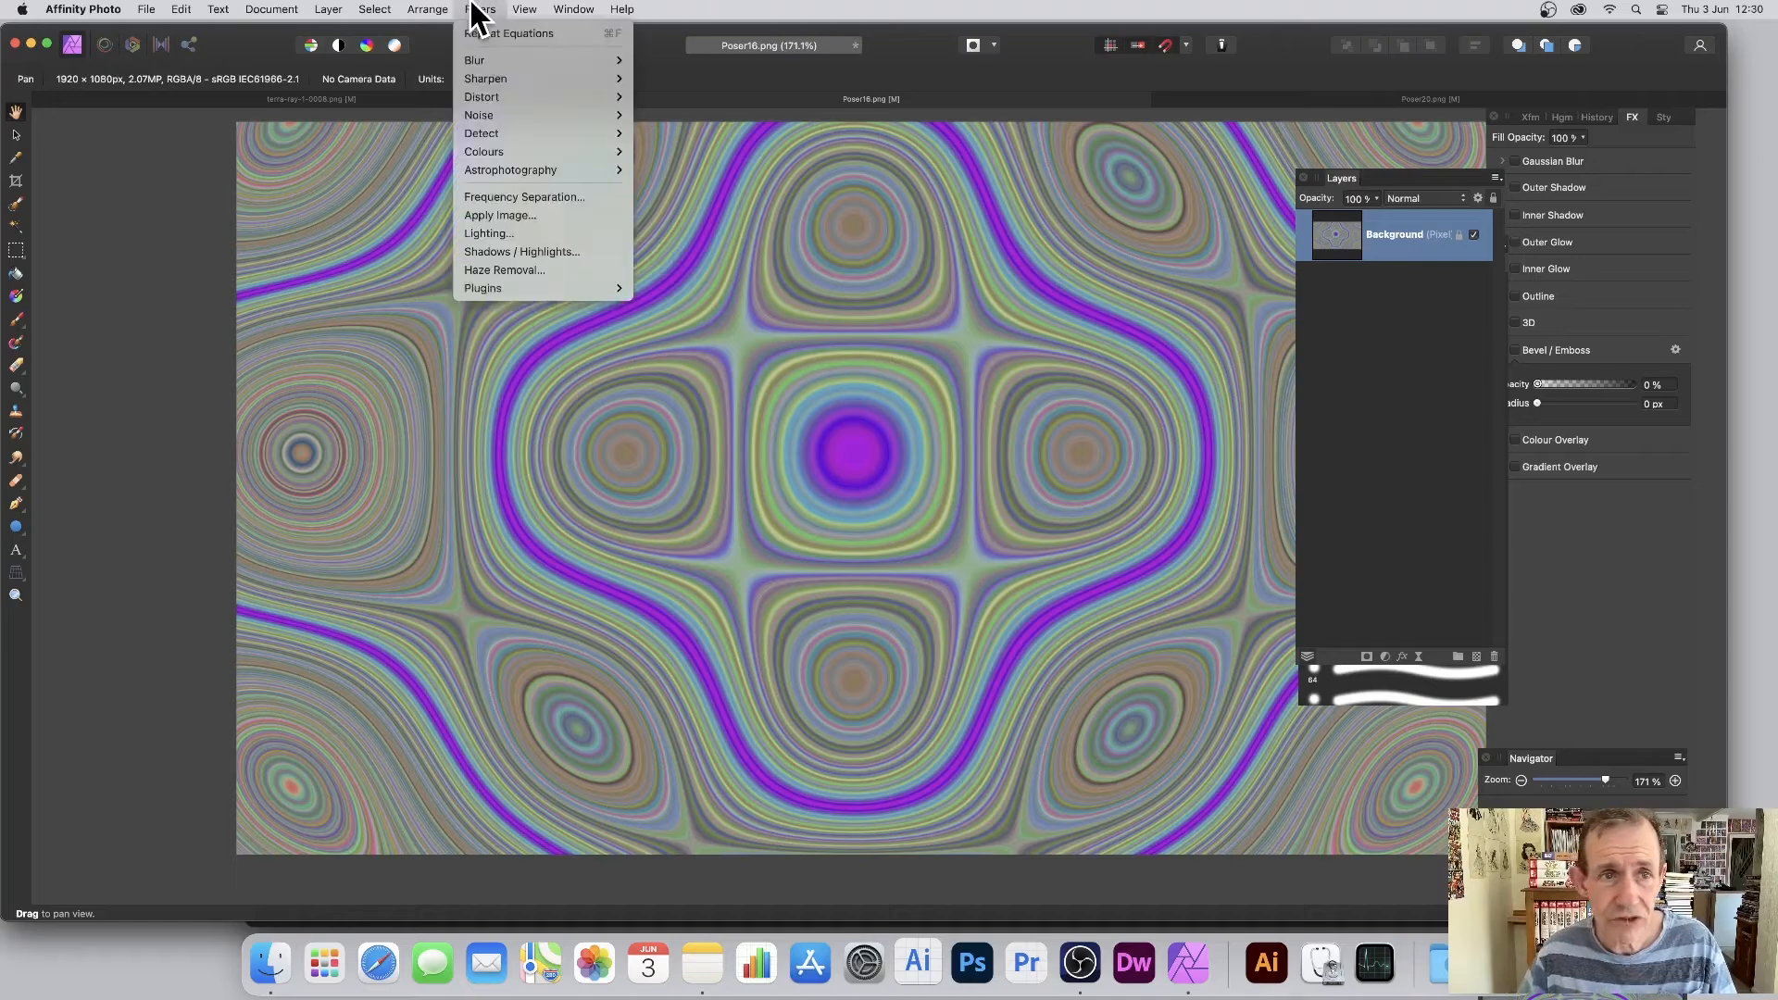
click(515, 33)
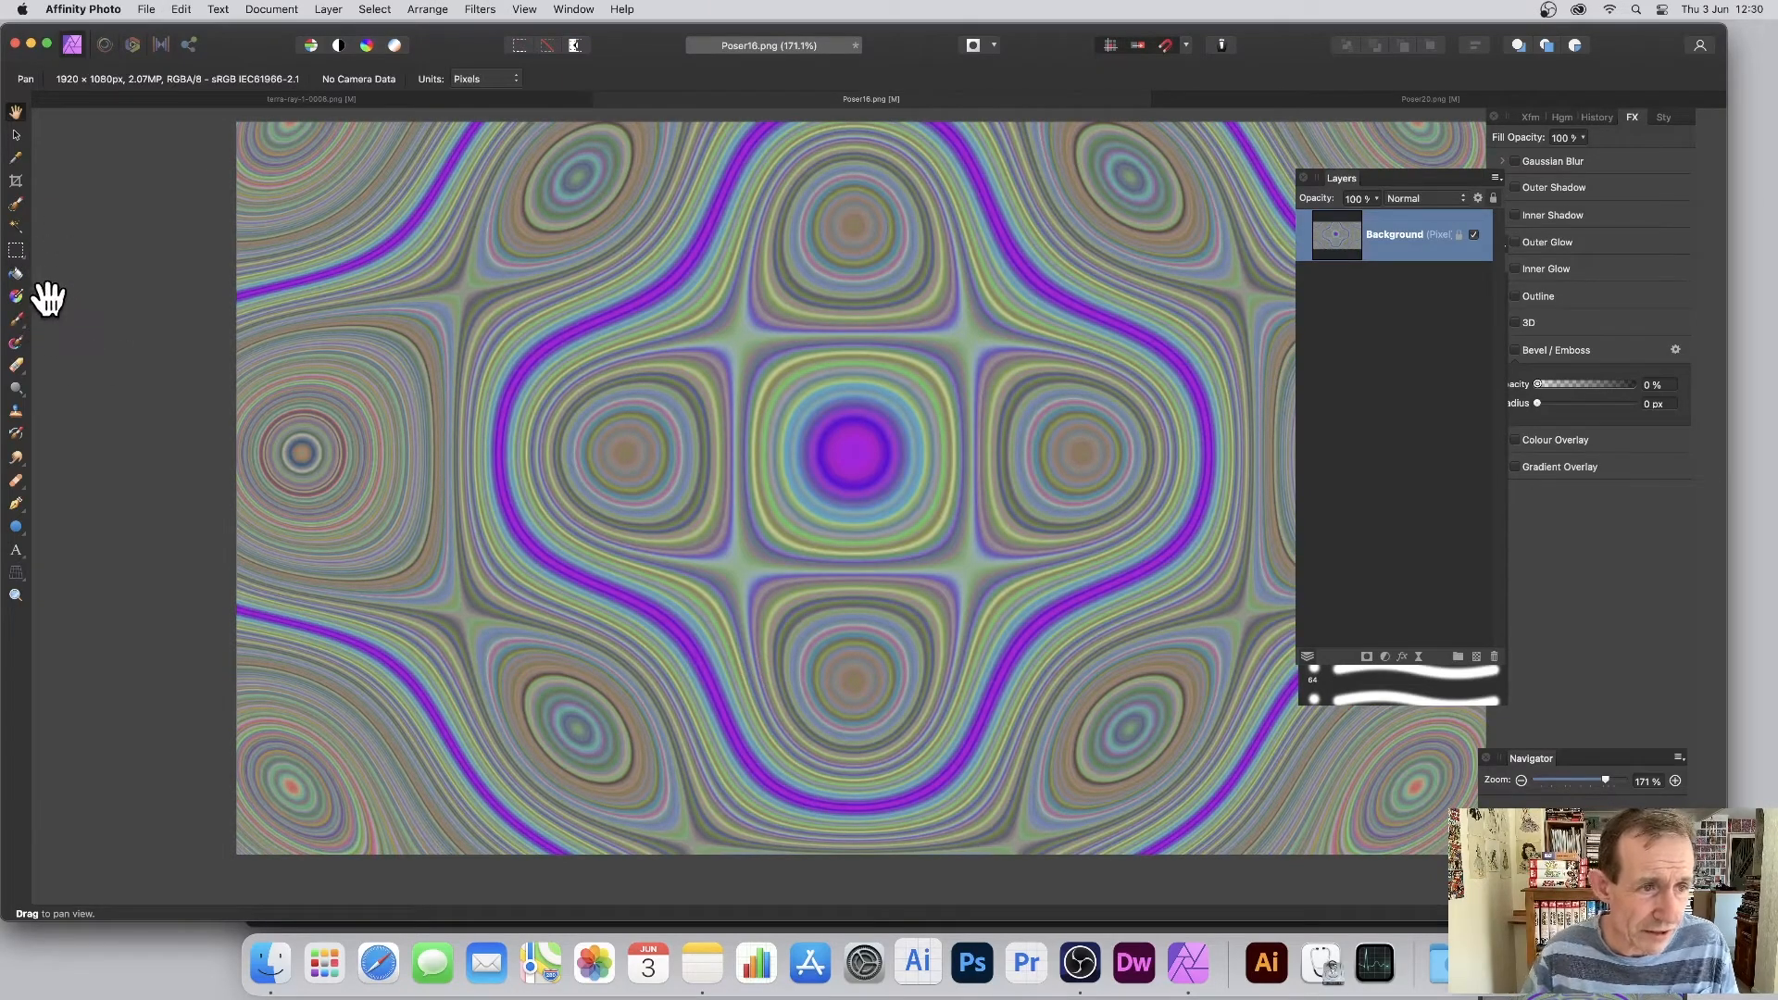
click(16, 297)
drag(492, 224, 1014, 476)
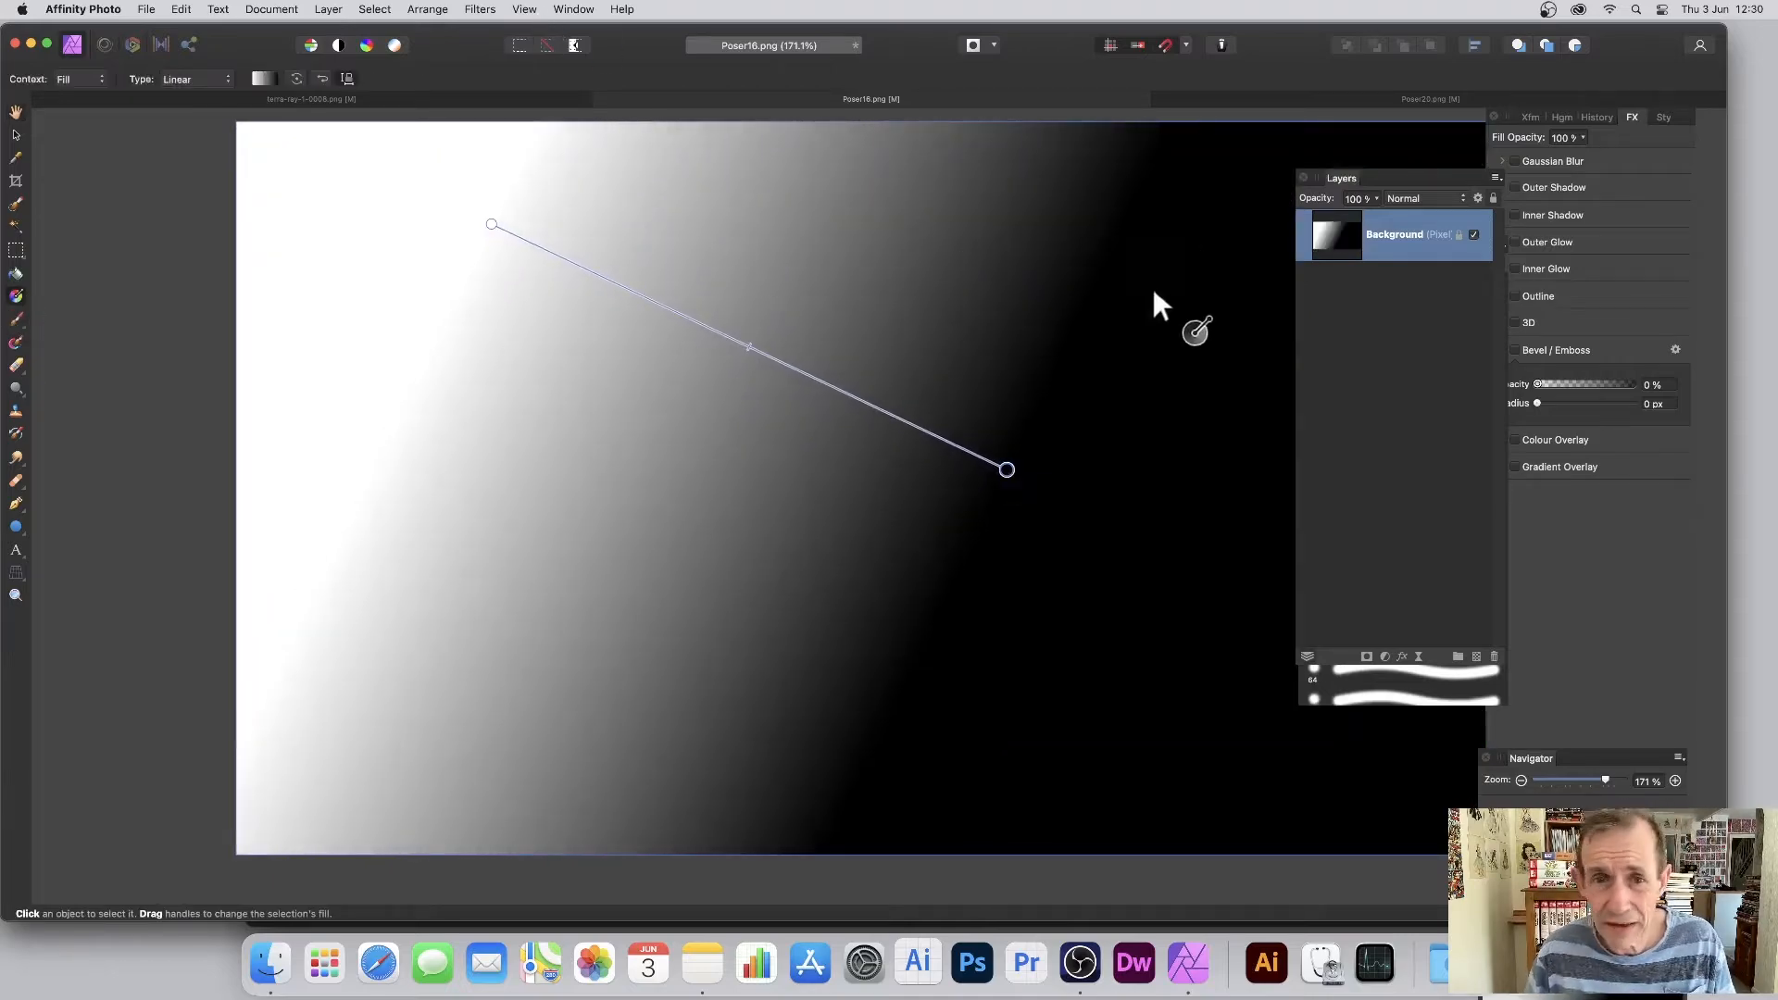
Step: Try repeating the Equations filter on the gradient, and undo it
click(482, 10)
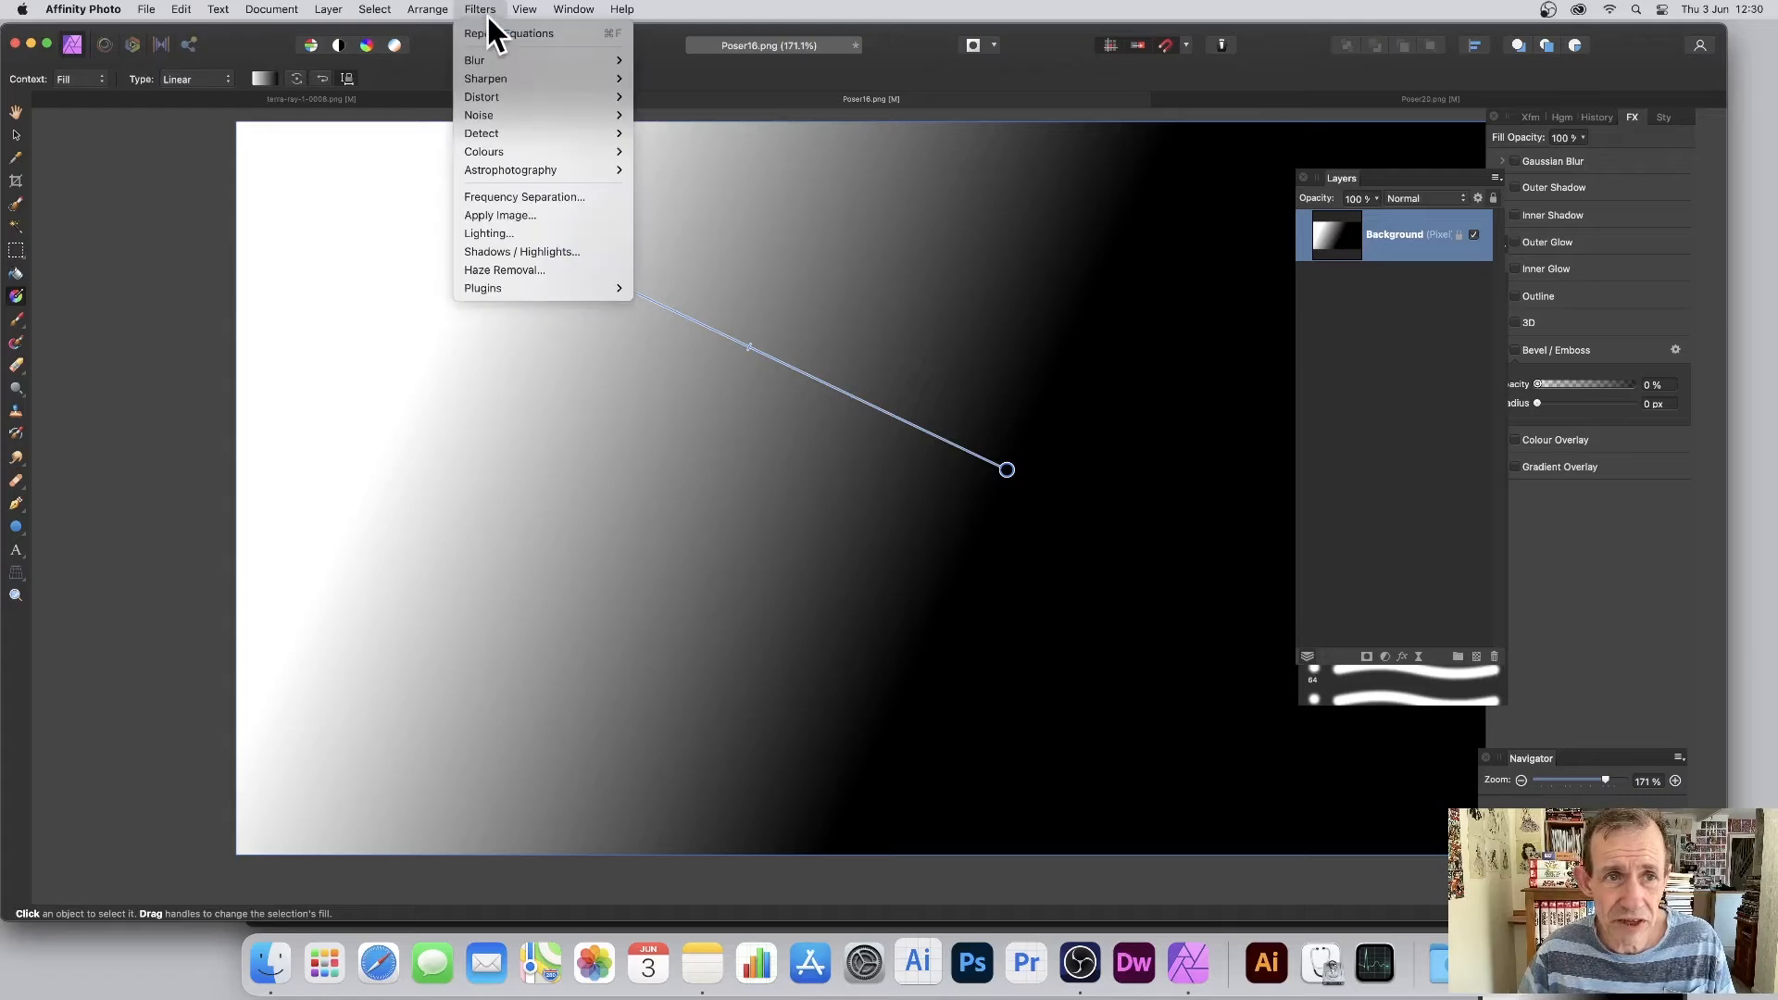
click(487, 33)
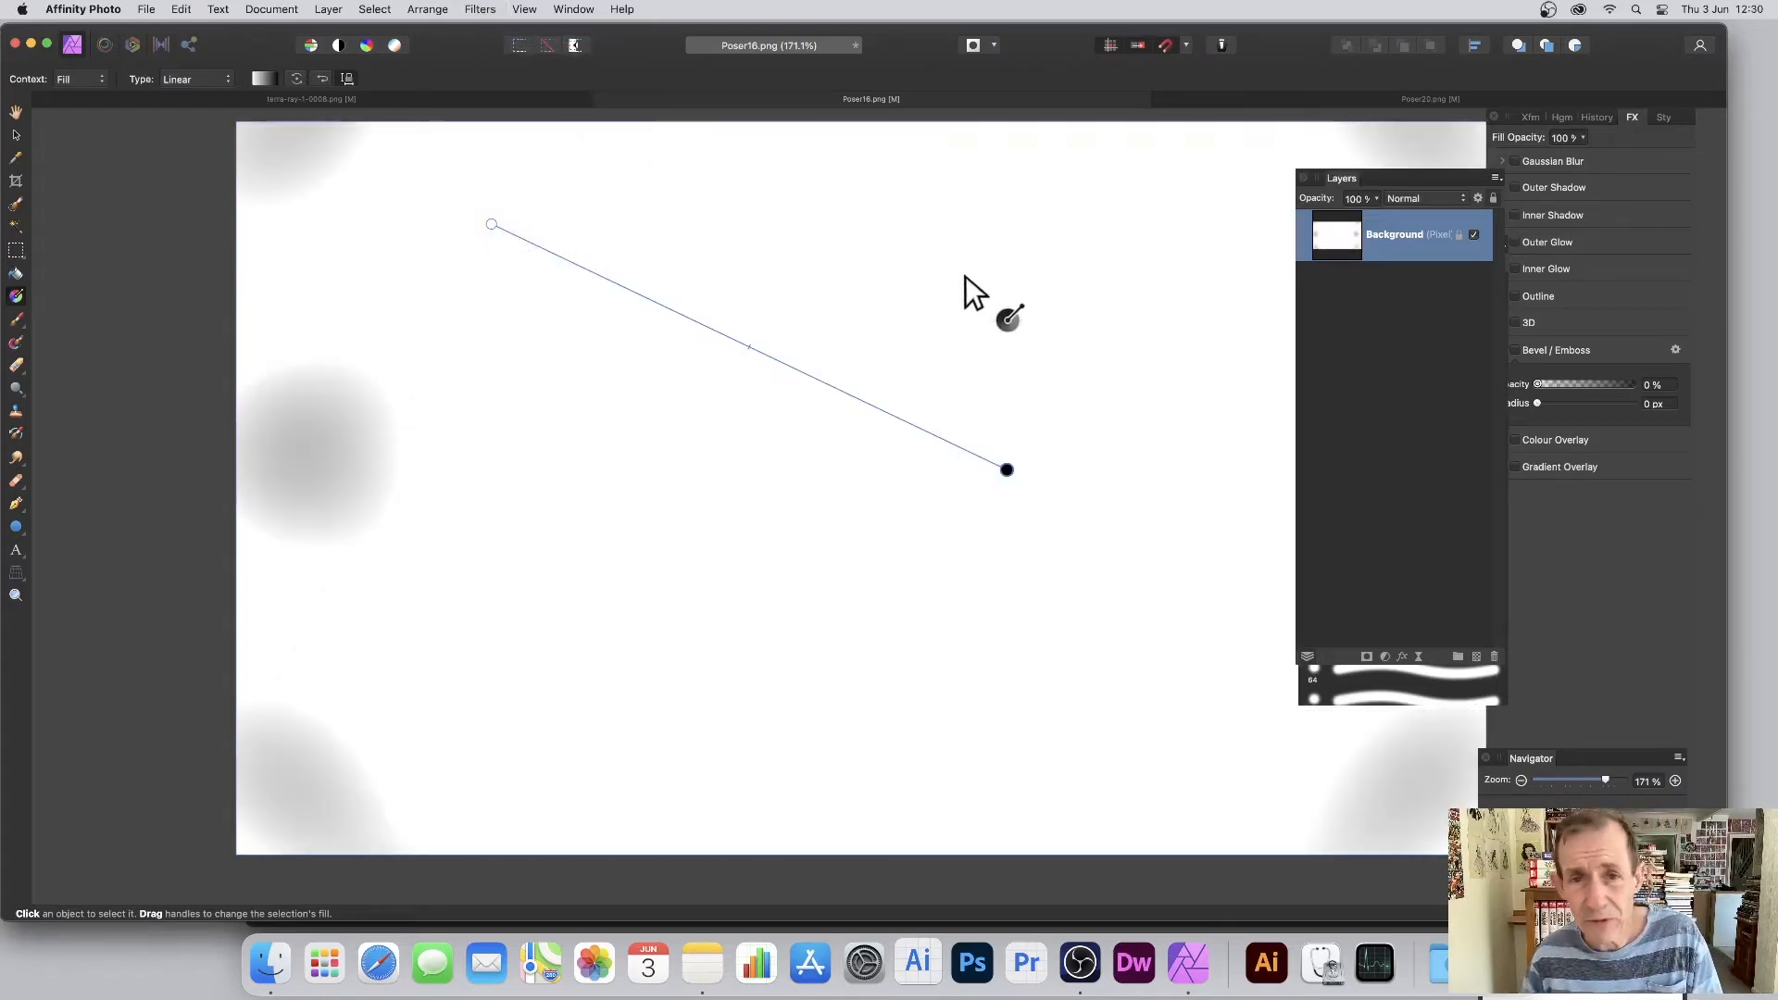
key(super+z)
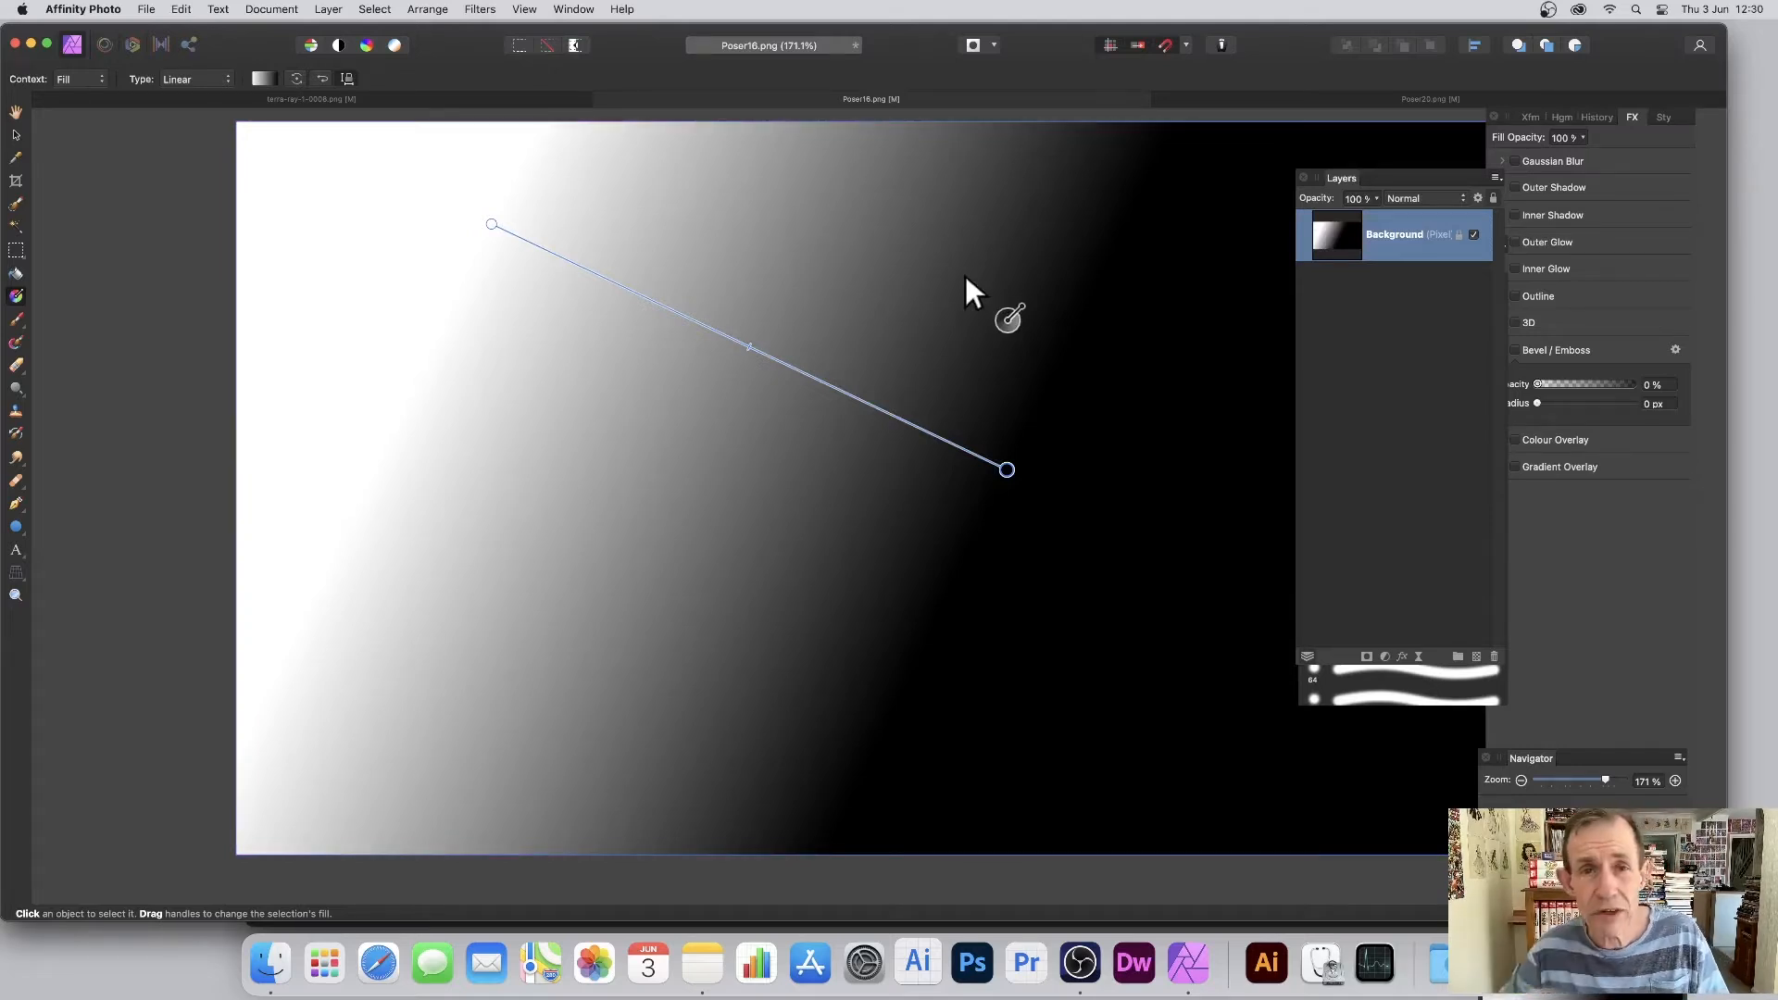
Step: Switch to Notes, copy the X formula 1000*a*(oscsin(rx/(b*1000),ry/(b*1000))-oscsin(rx/(c*1000),ry/(c*1000))) from the Equations note and return to Affinity Photo
key(super+Tab)
key(super+Tab)
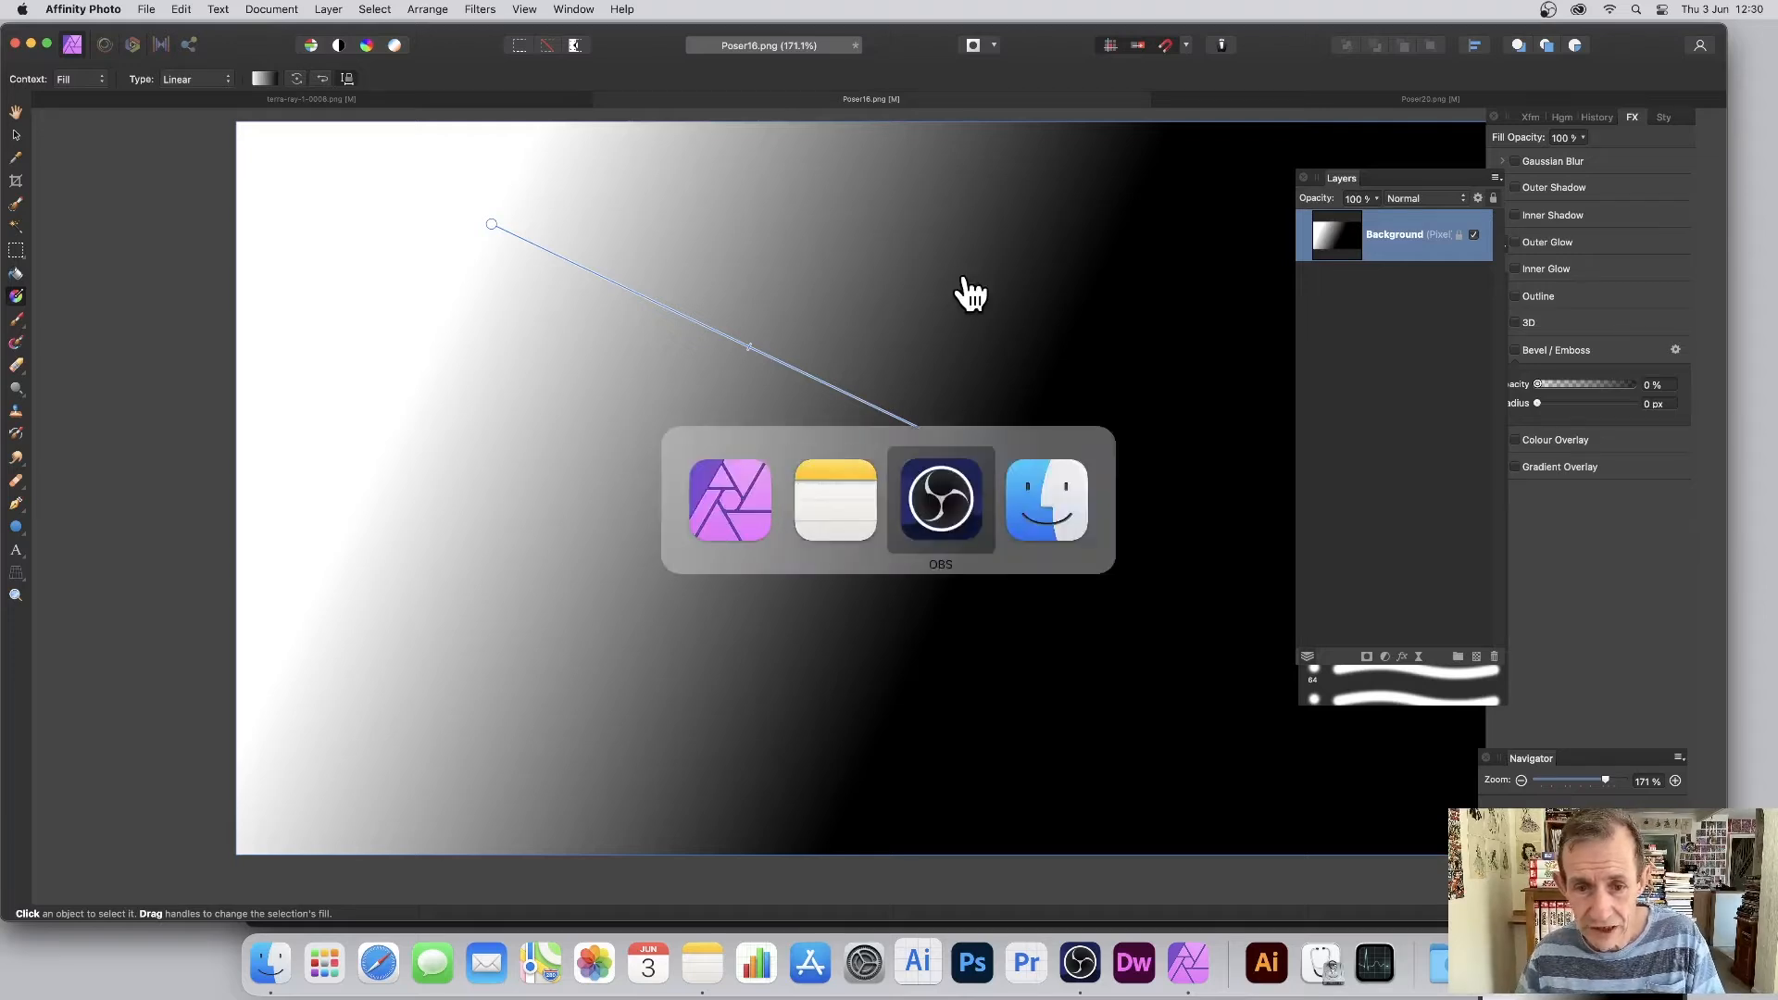
key(super+Tab)
key(super+Tab)
key(super+Tab)
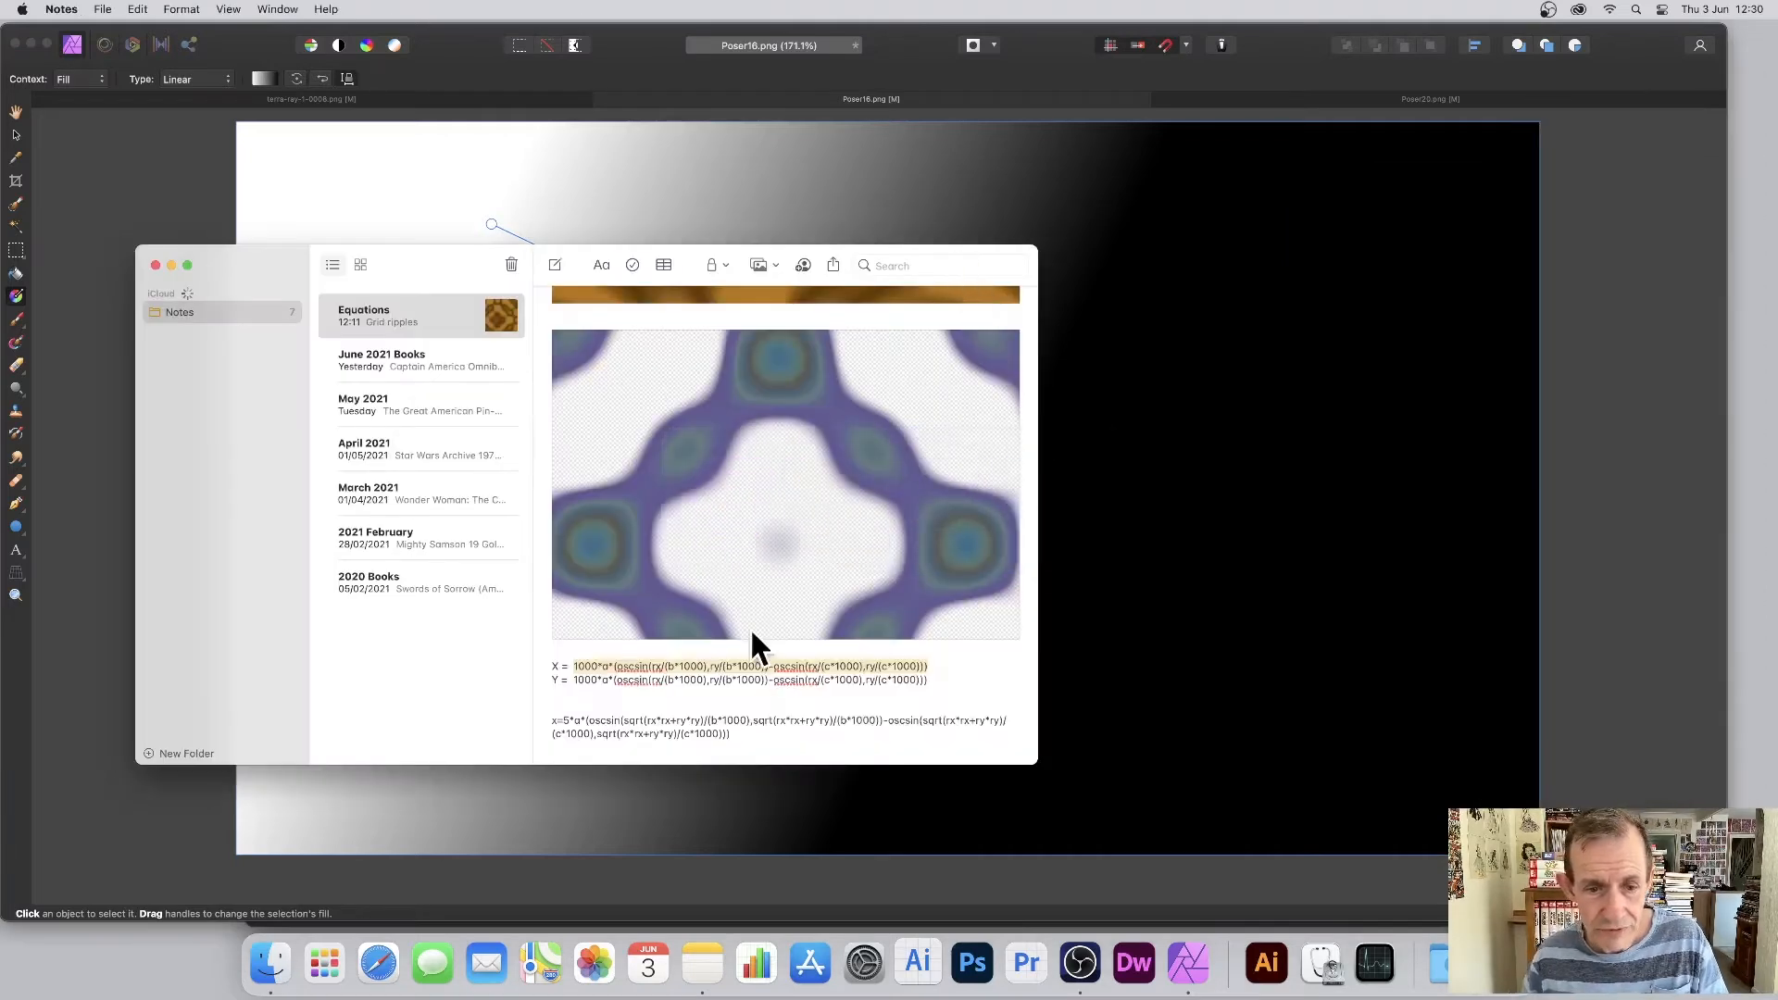
drag(944, 667, 574, 666)
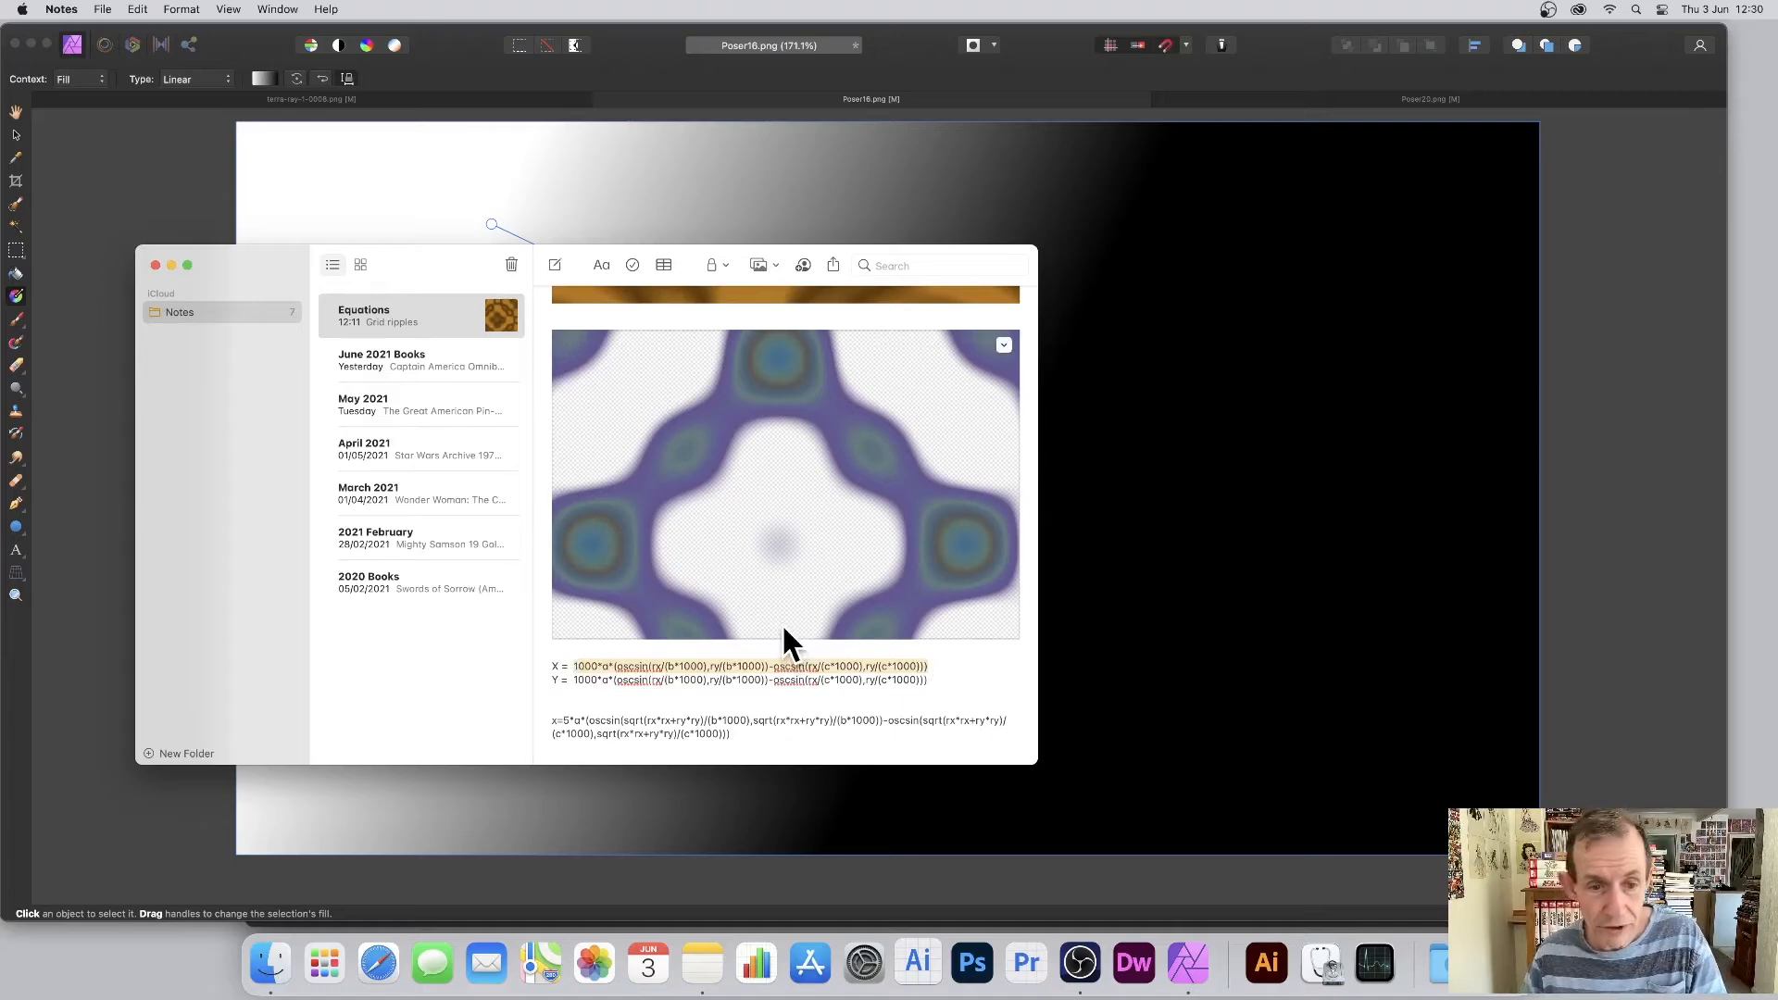
key(super+Tab)
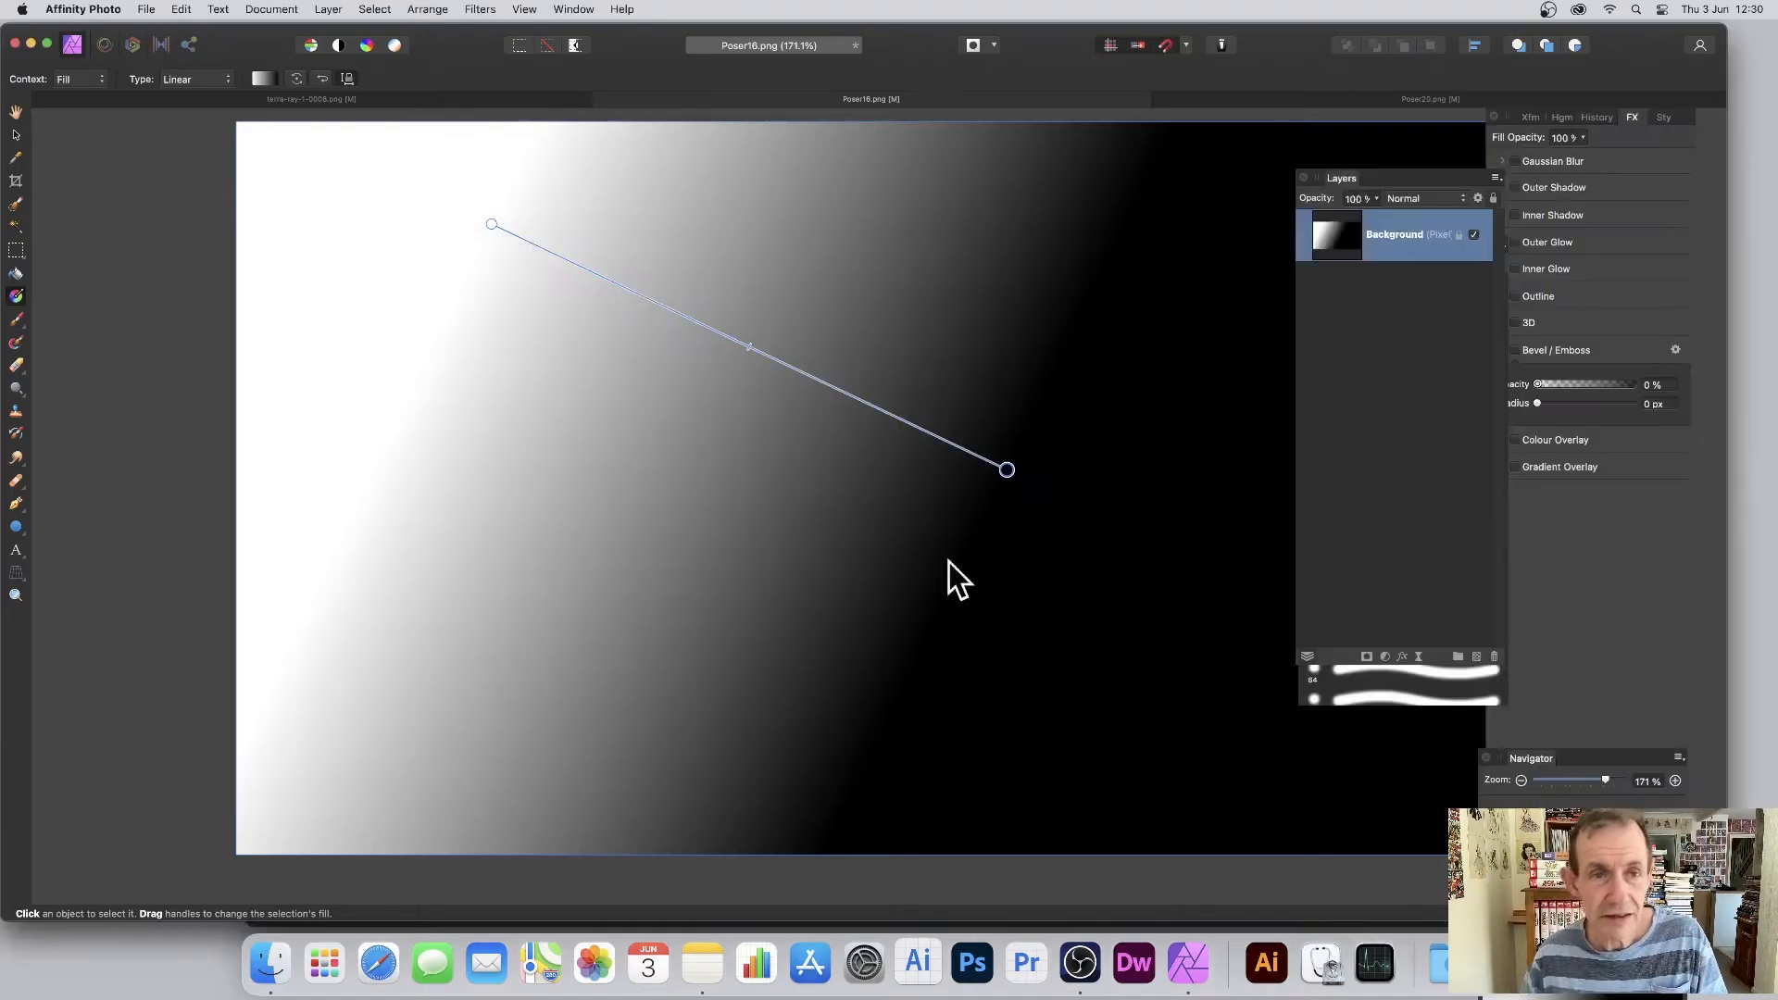
Step: Start an Equations distortion on the gradient and paste the copied oscsin formula into both the x and y equations
click(478, 10)
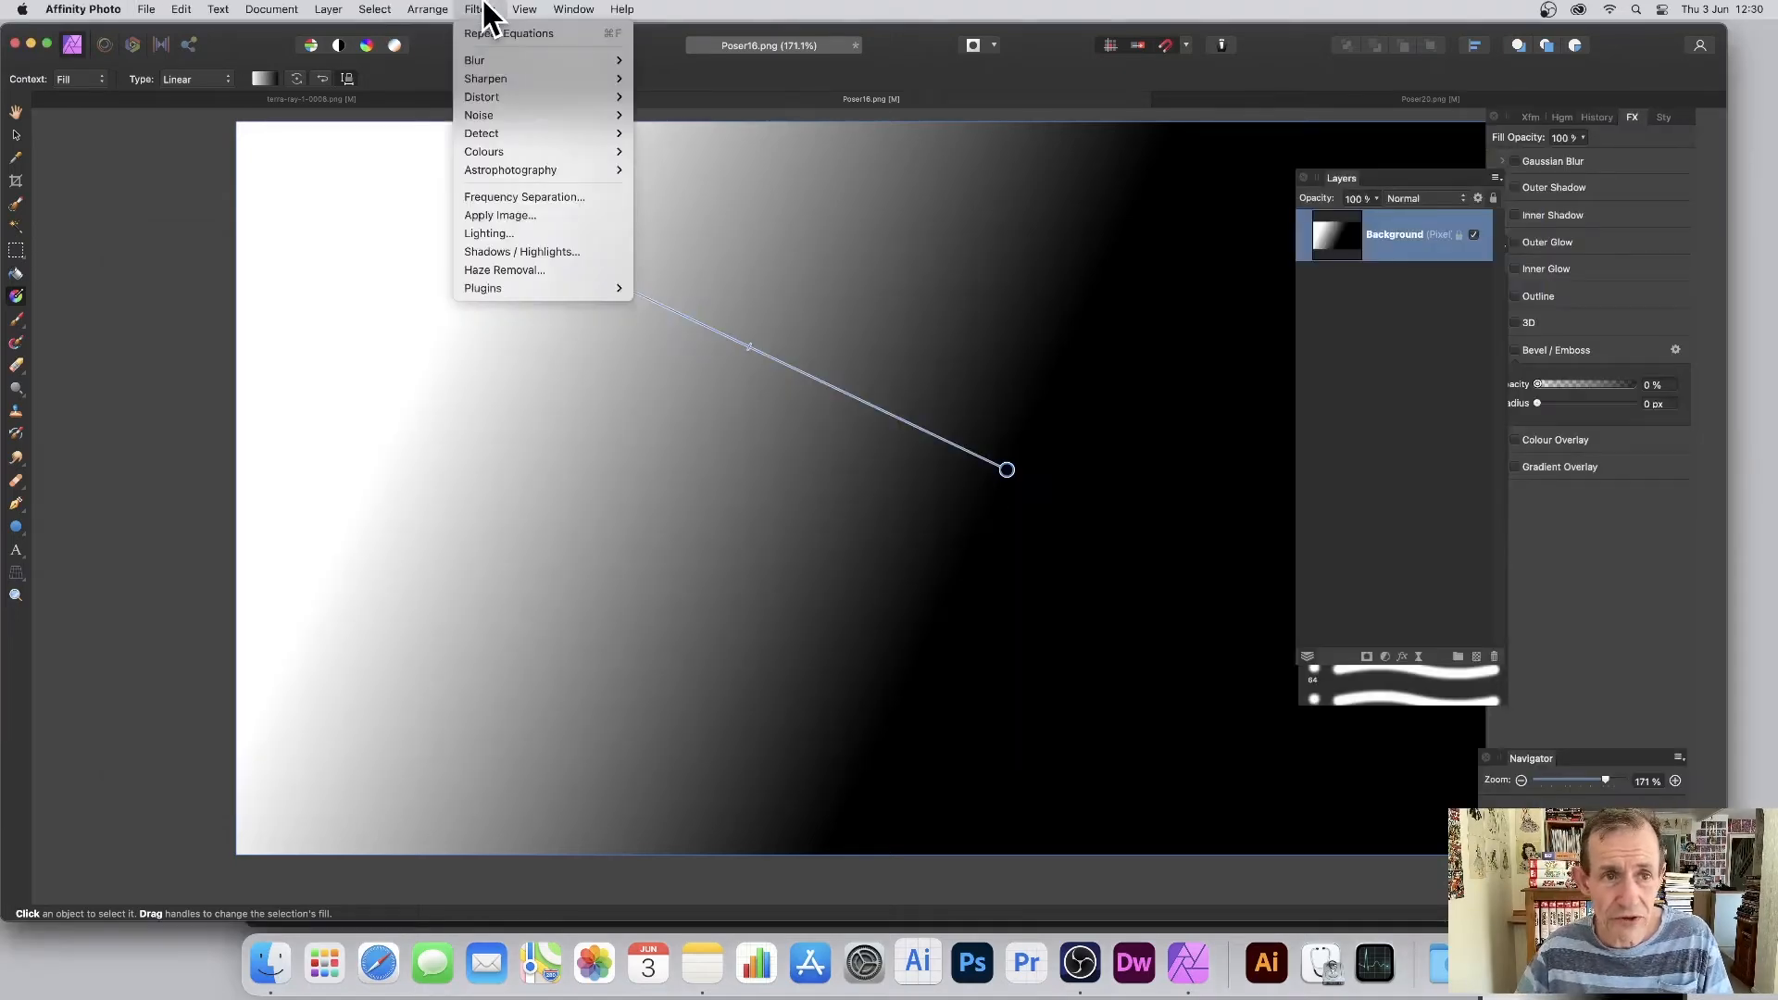
mouse_move(485, 92)
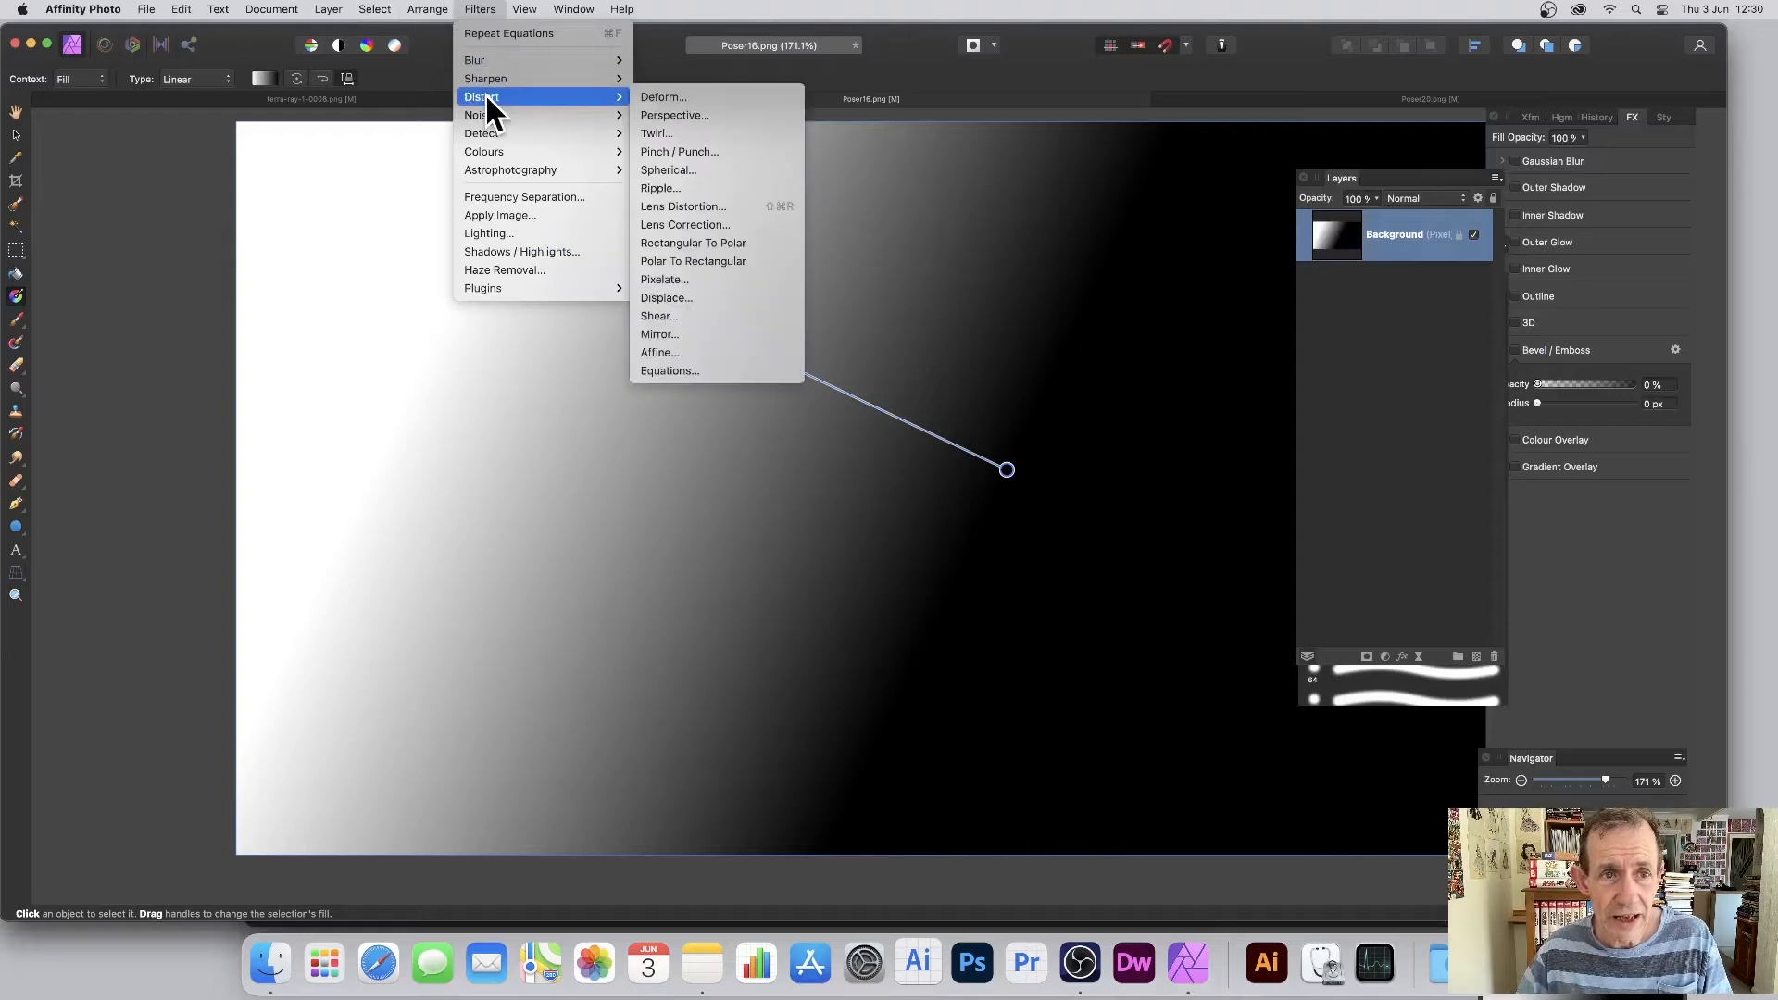
click(703, 361)
drag(1528, 542, 754, 213)
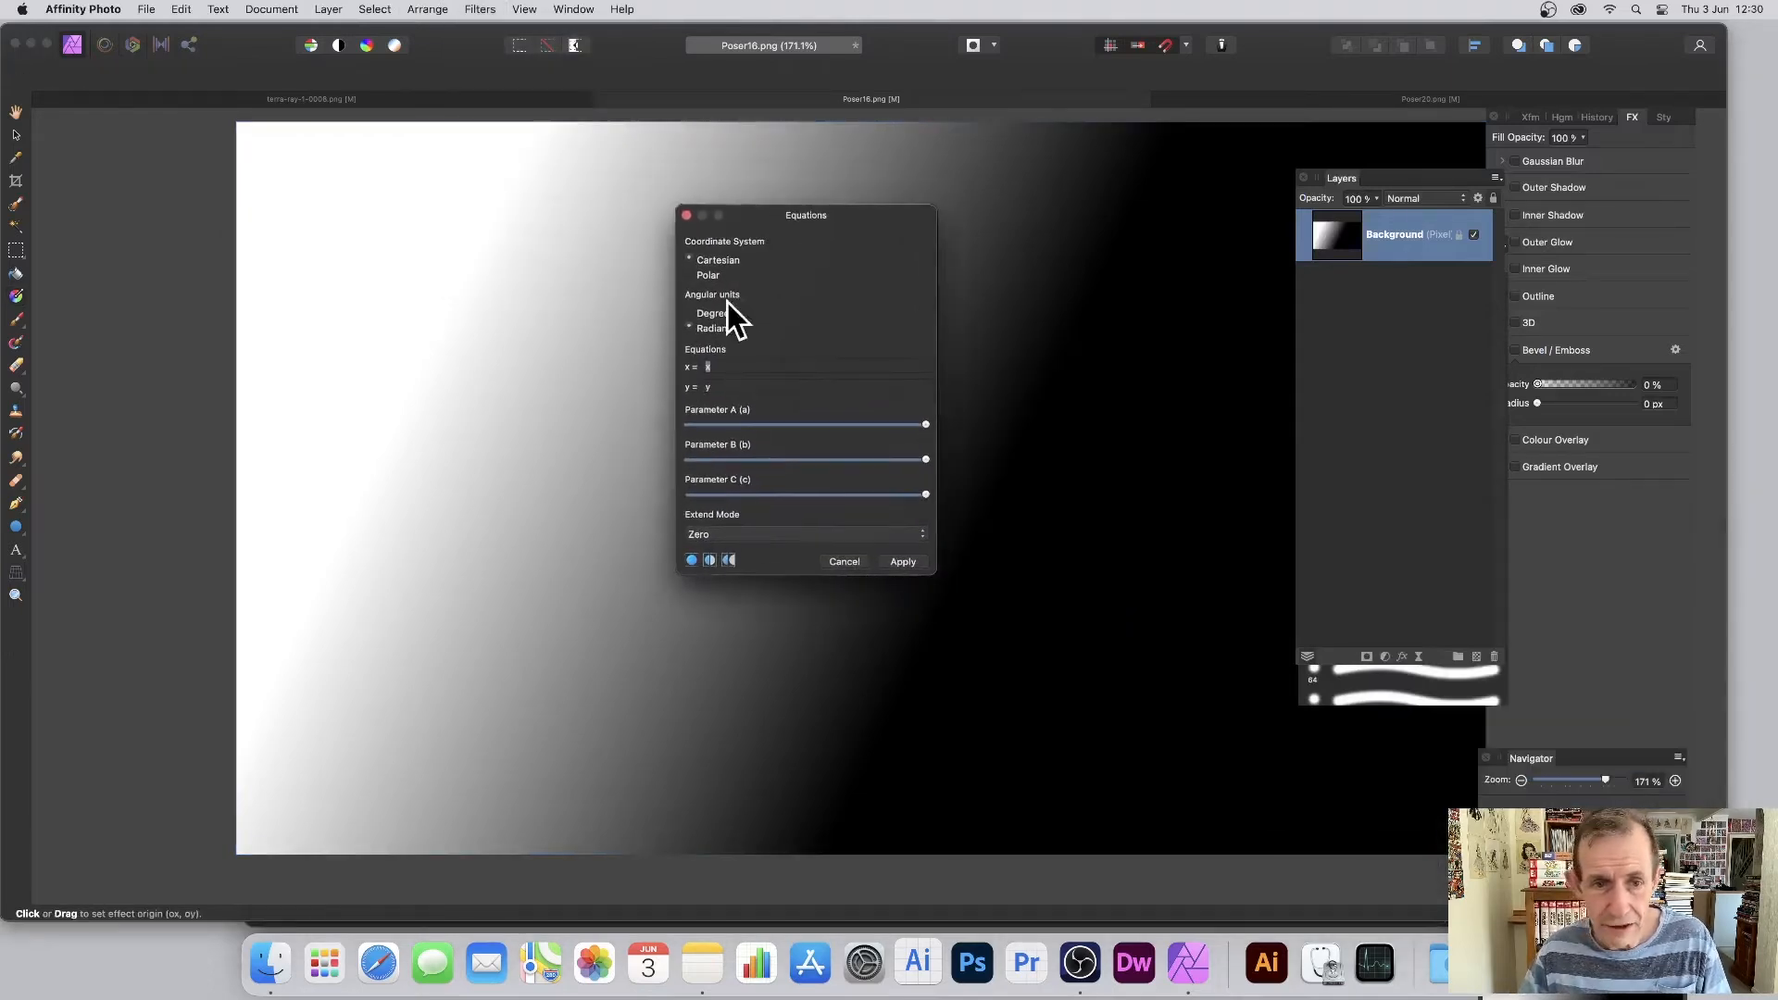
key(super+v)
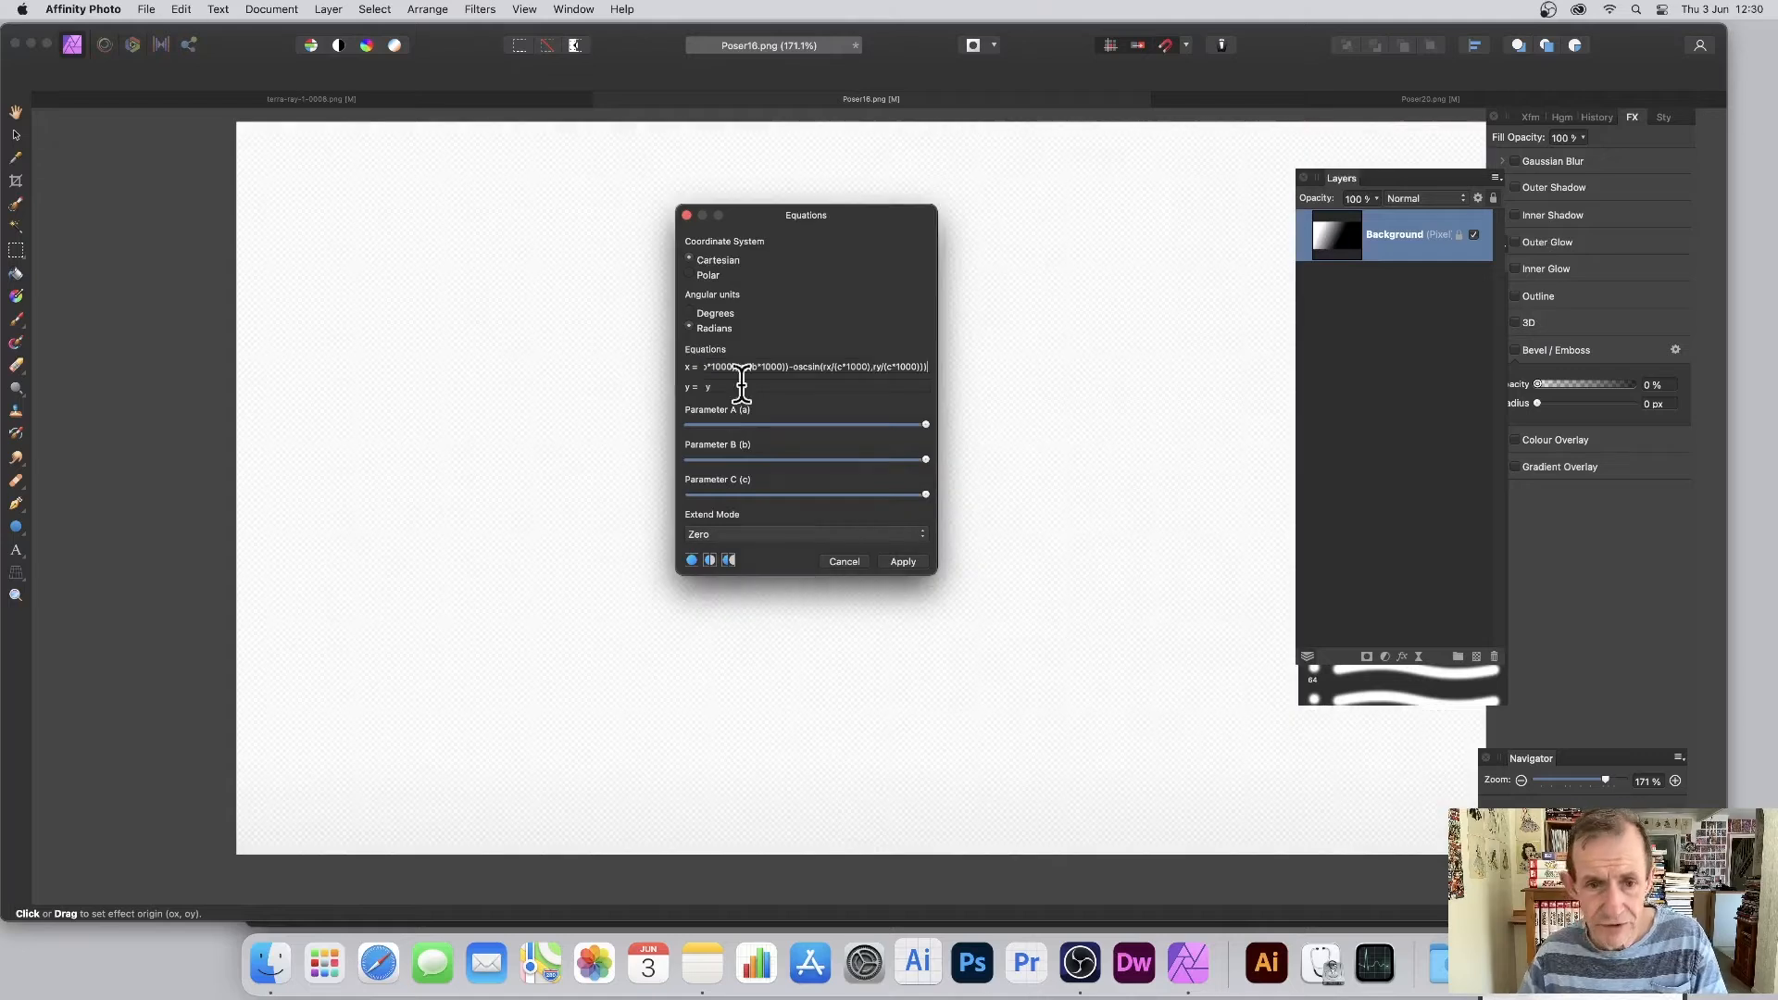
key(Tab)
key(super+v)
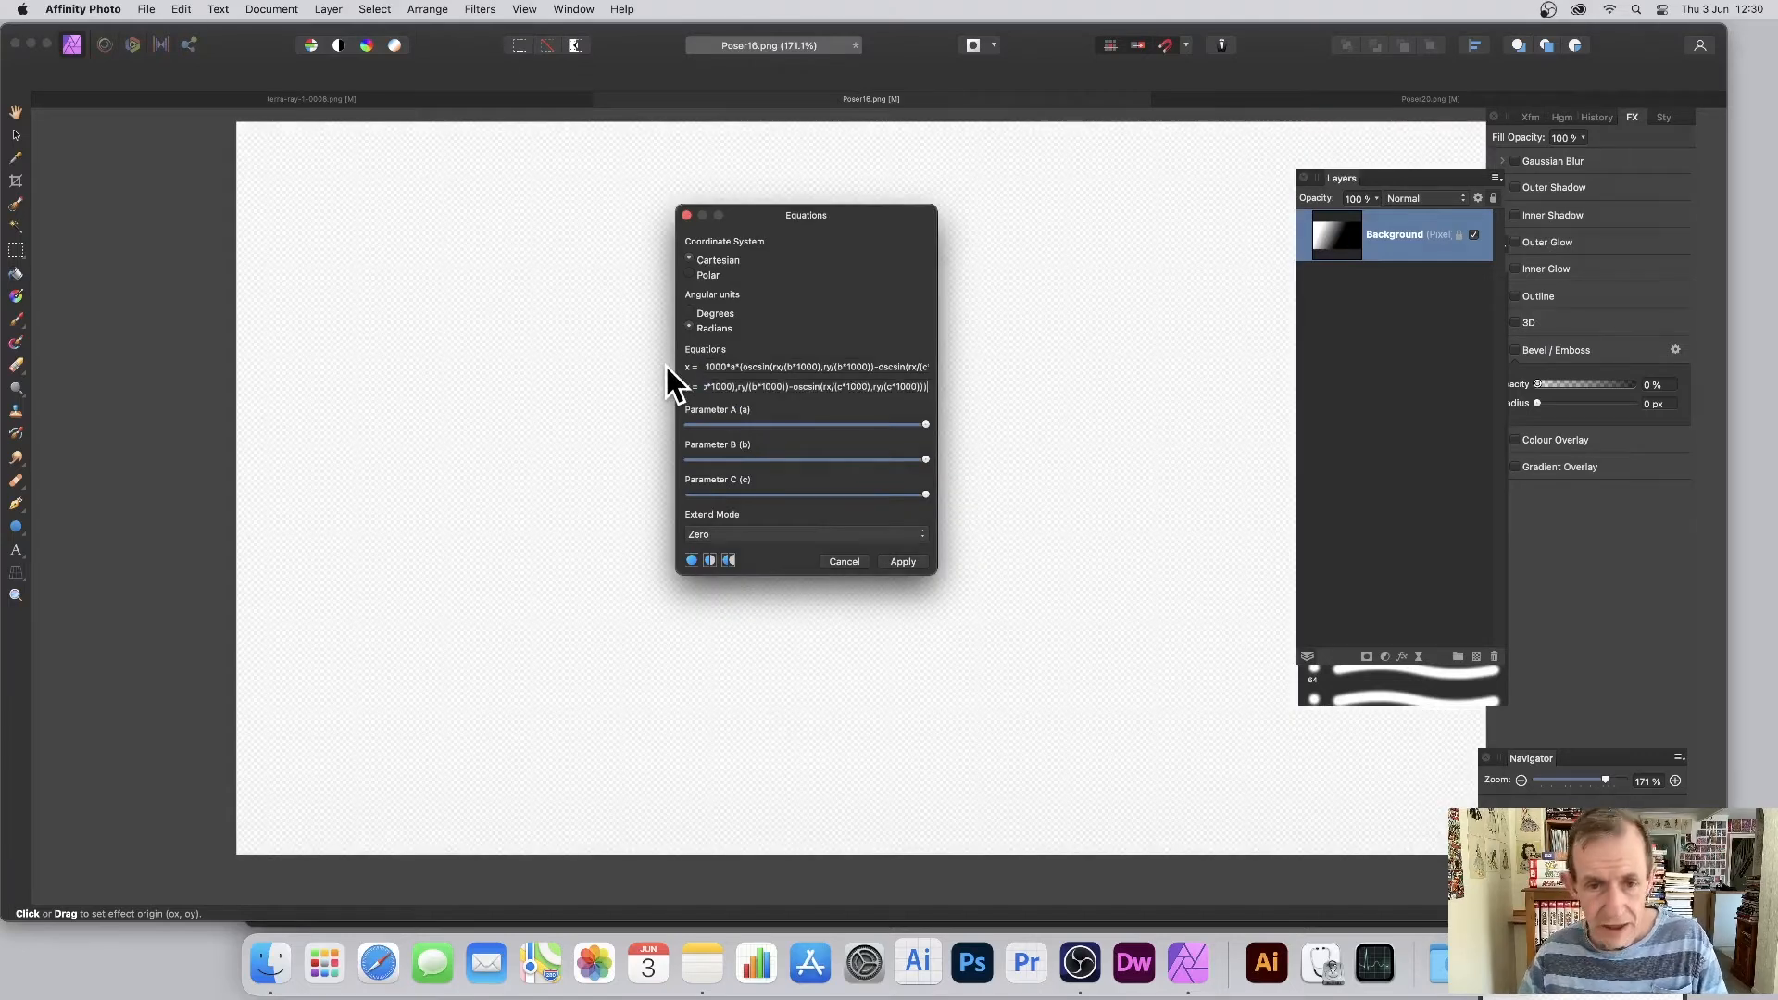
key(Tab)
Step: Set the extend mode to Mirror, with parameter A at maximum, B at about 58% and C at about 19% of their ranges
click(798, 535)
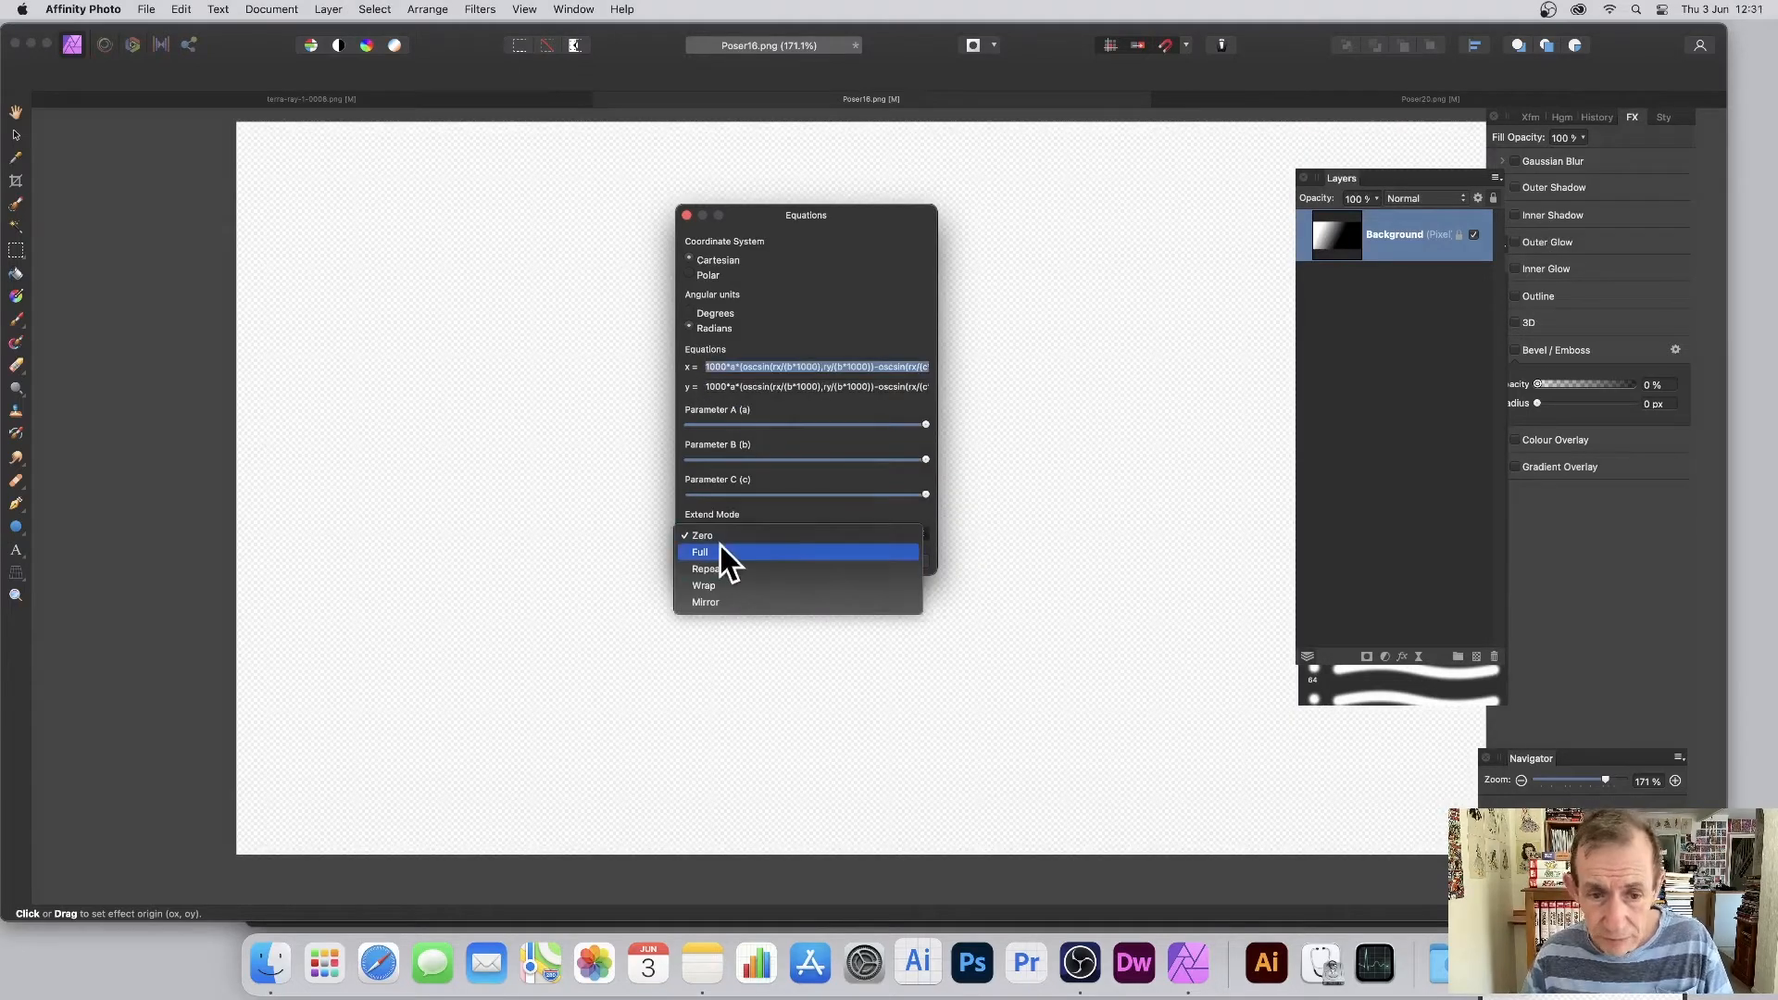
click(752, 602)
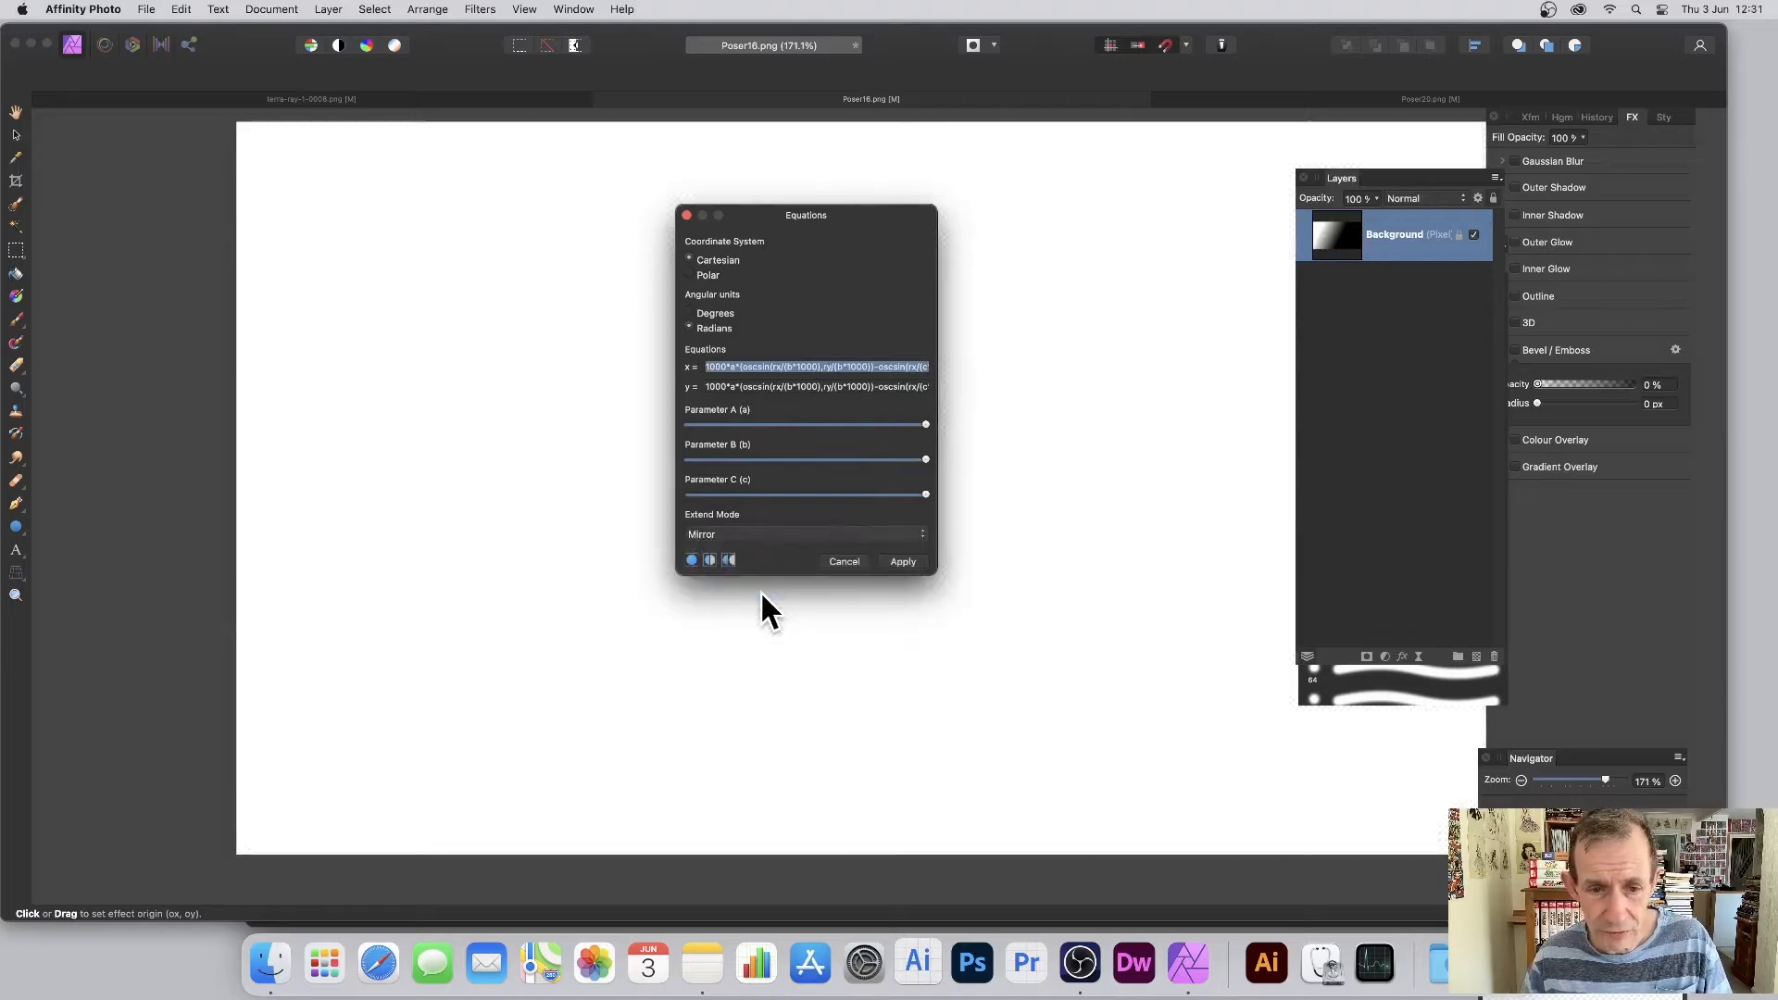
mouse_move(912, 454)
mouse_down()
mouse_move(815, 459)
mouse_move(847, 459)
mouse_move(781, 426)
mouse_move(914, 426)
mouse_up()
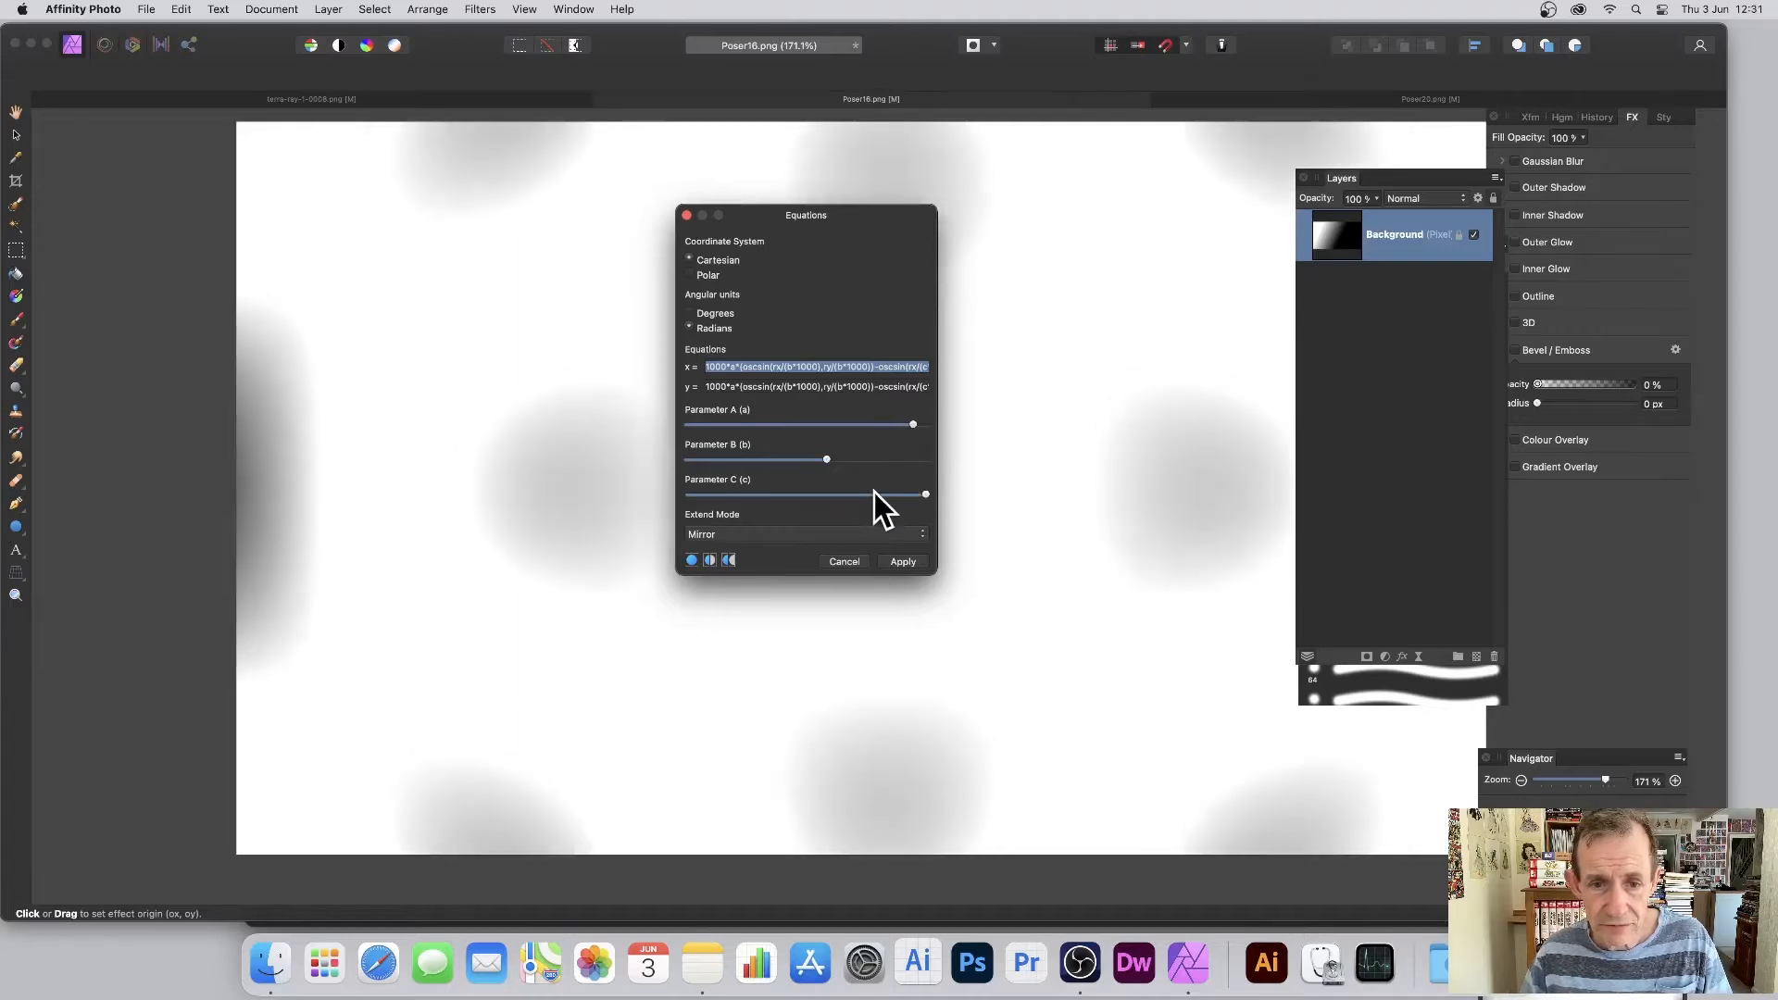
drag(874, 494, 726, 495)
mouse_move(826, 460)
mouse_down()
mouse_move(786, 460)
mouse_move(864, 460)
mouse_move(818, 459)
mouse_up()
drag(912, 424, 842, 459)
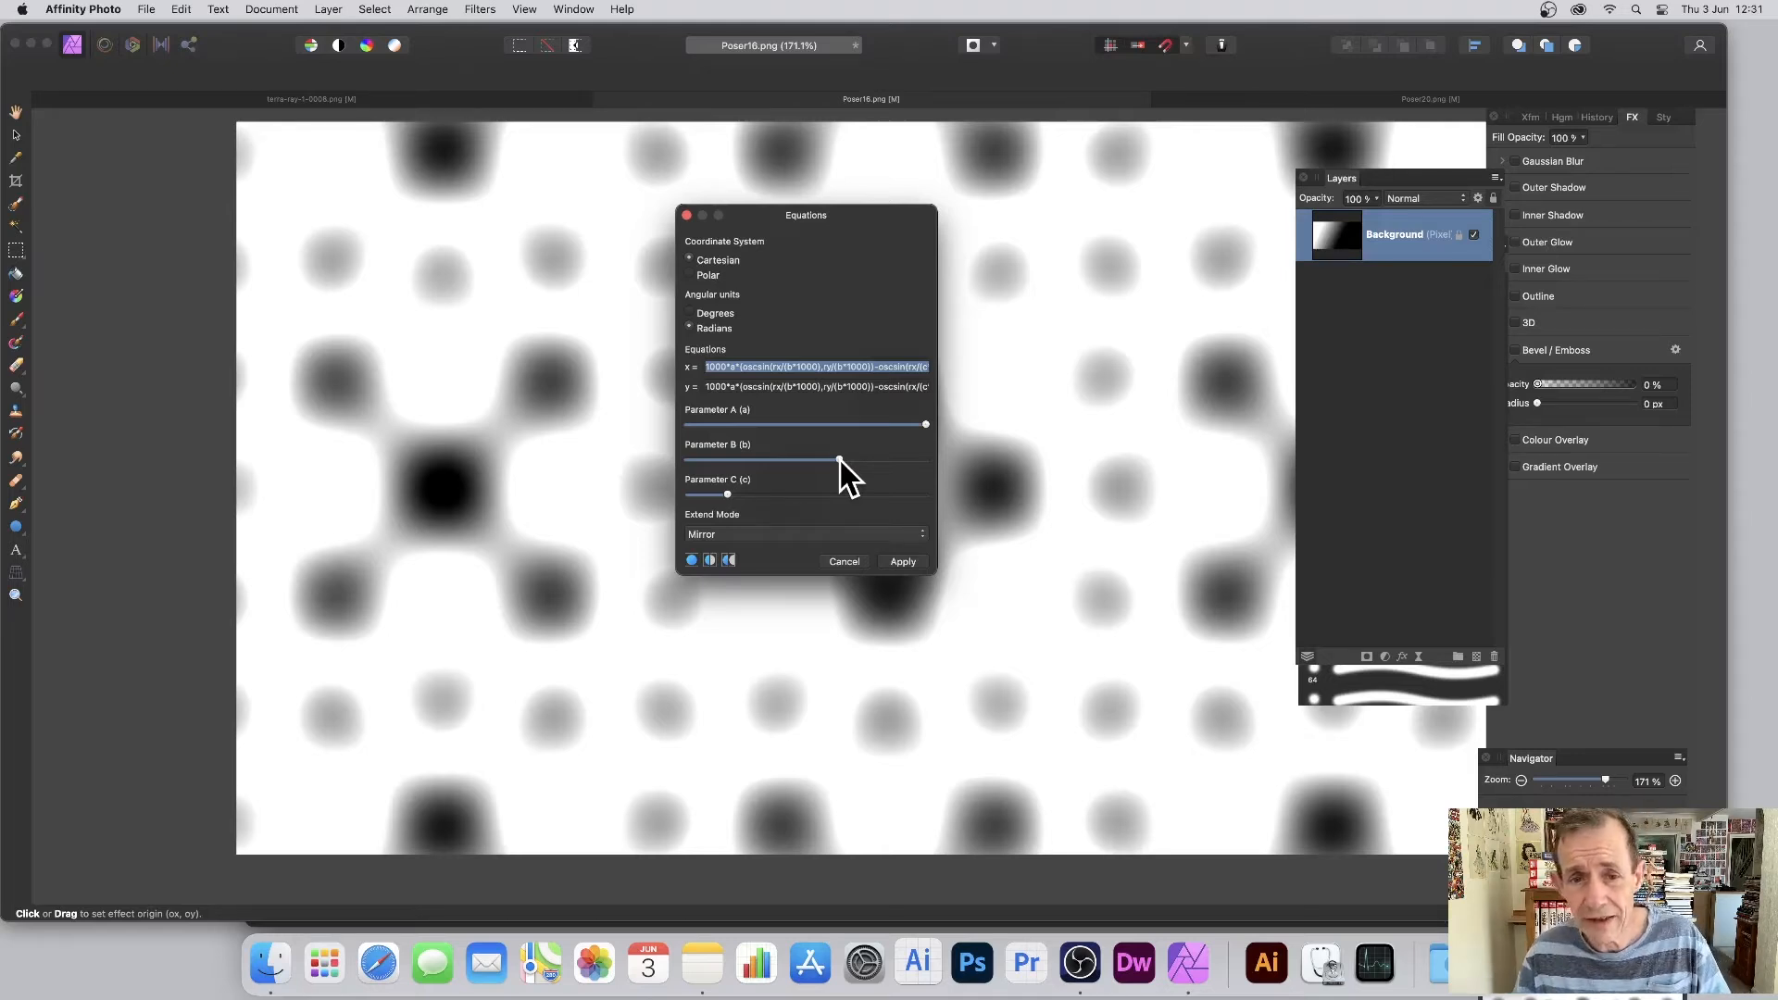
drag(850, 457, 731, 493)
click(809, 493)
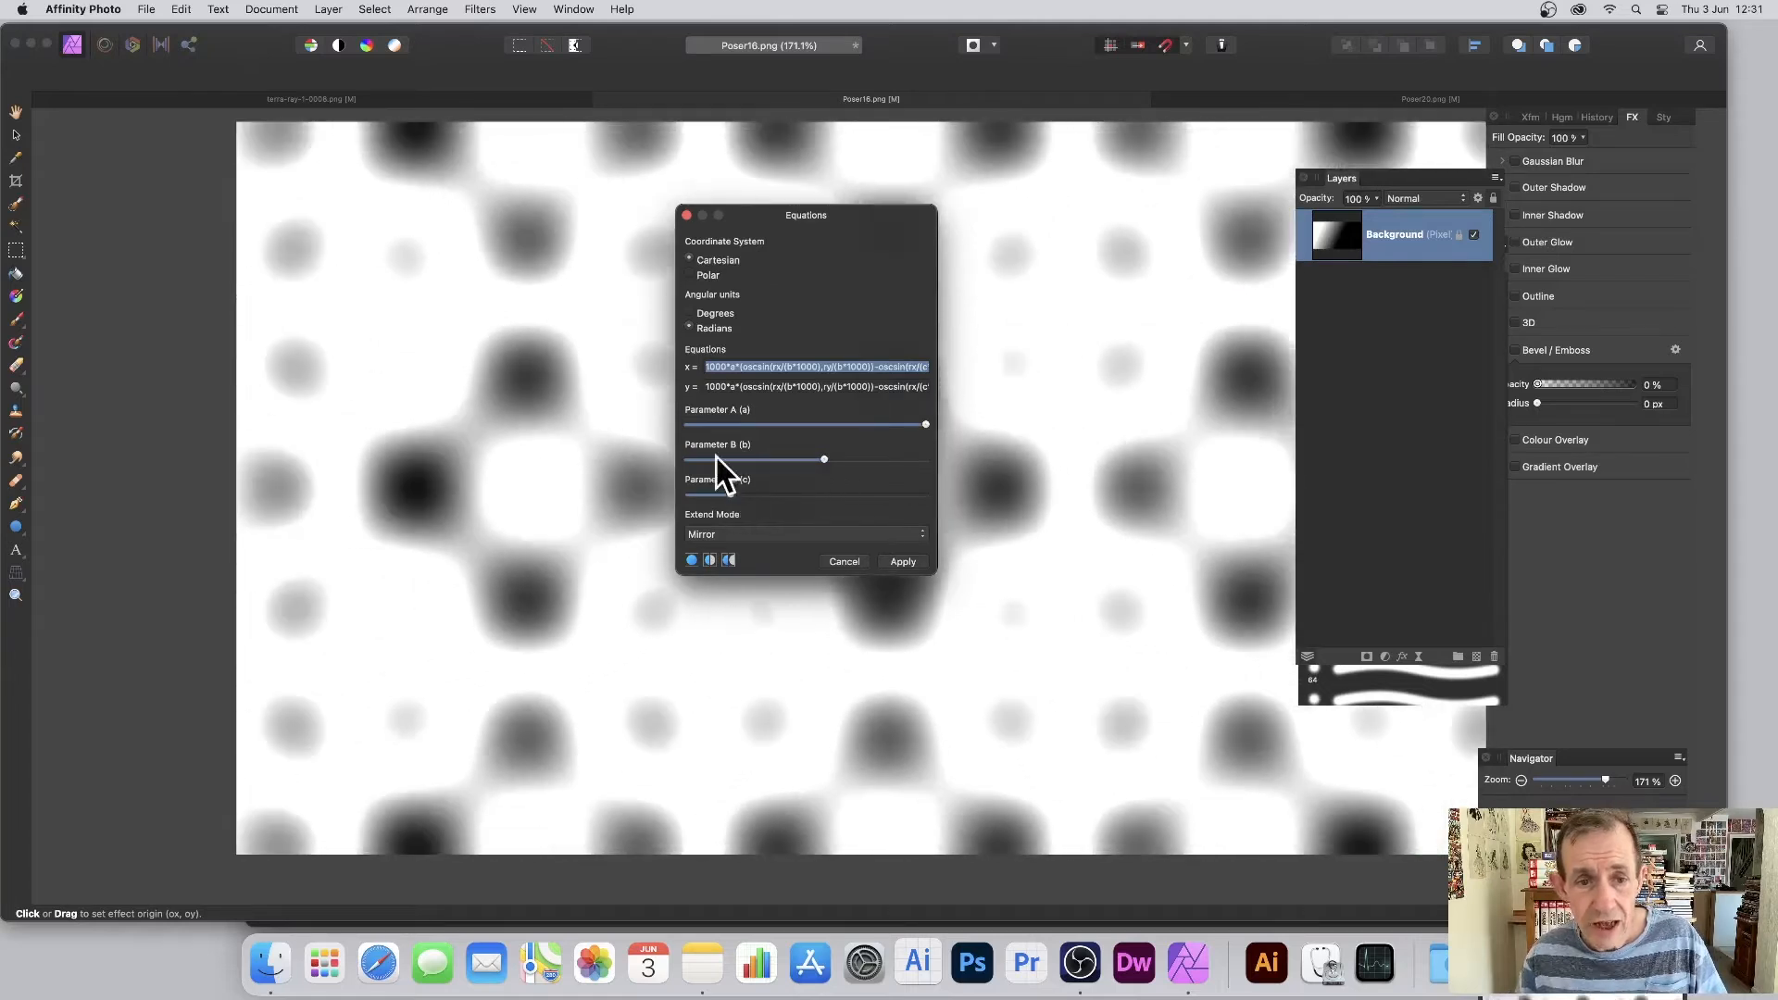
Step: Change the leading multiplier to 2000 in x and 8000 in y, and readjust parameters A, B and C slightly
click(711, 367)
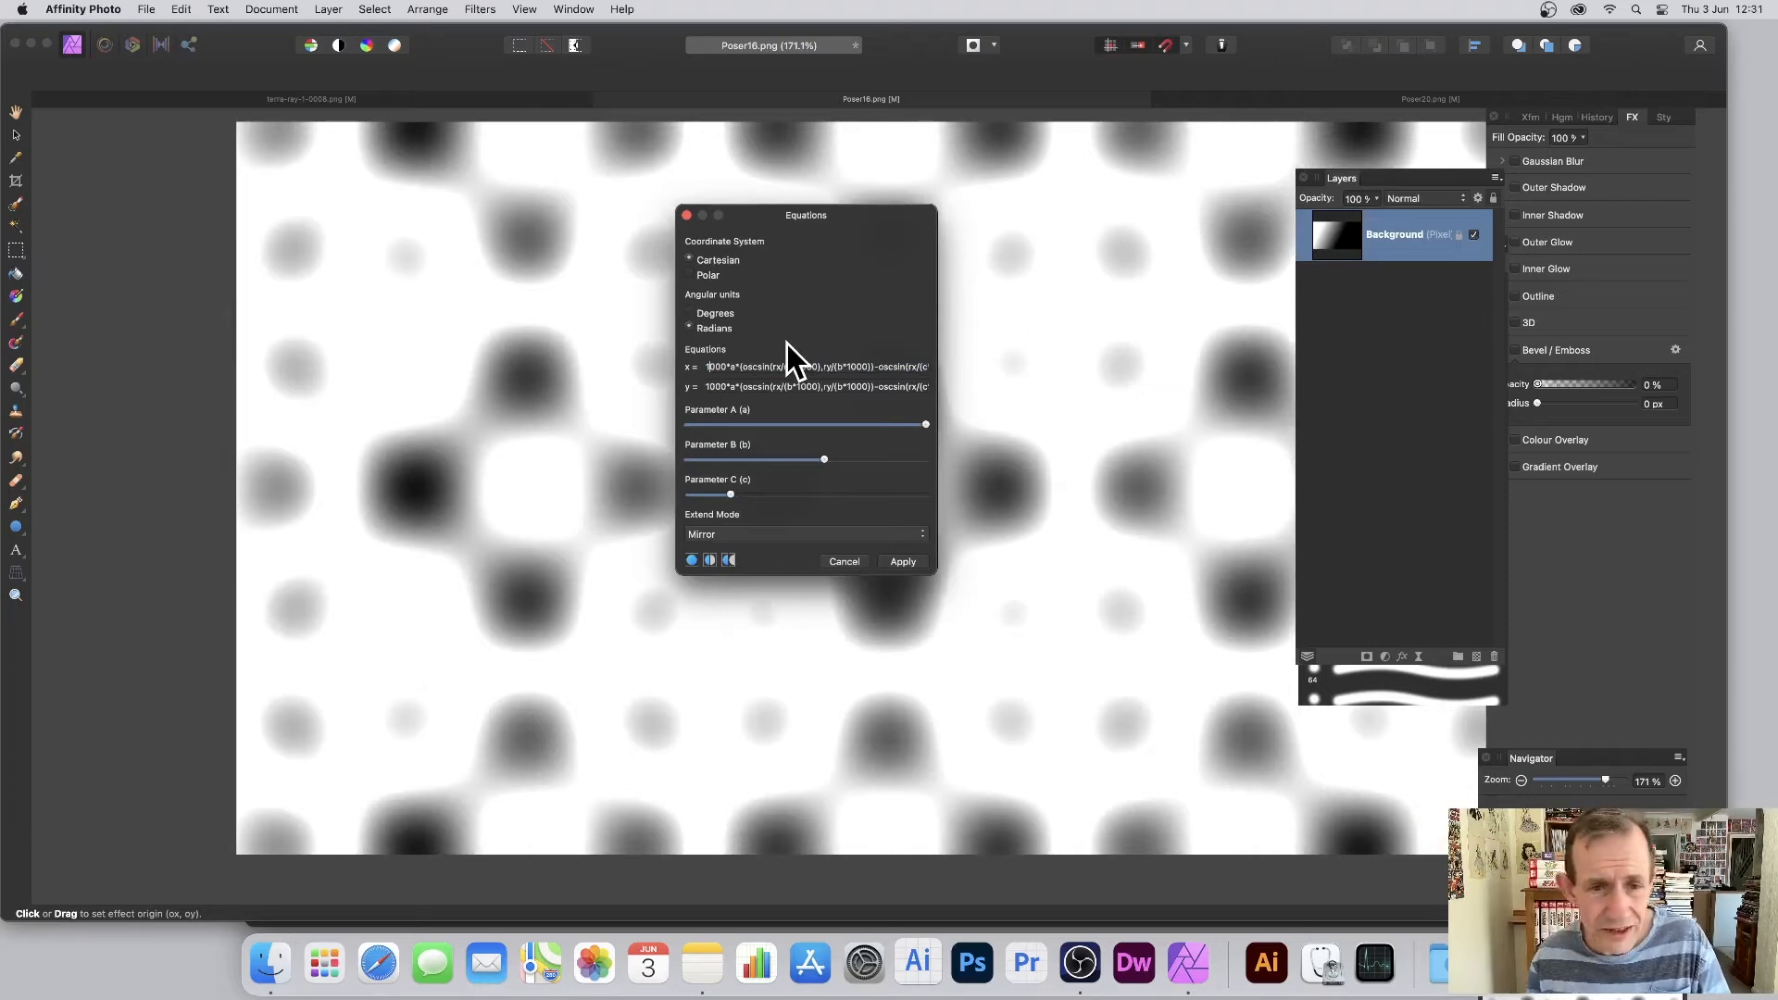
key(BackSpace)
text(2)
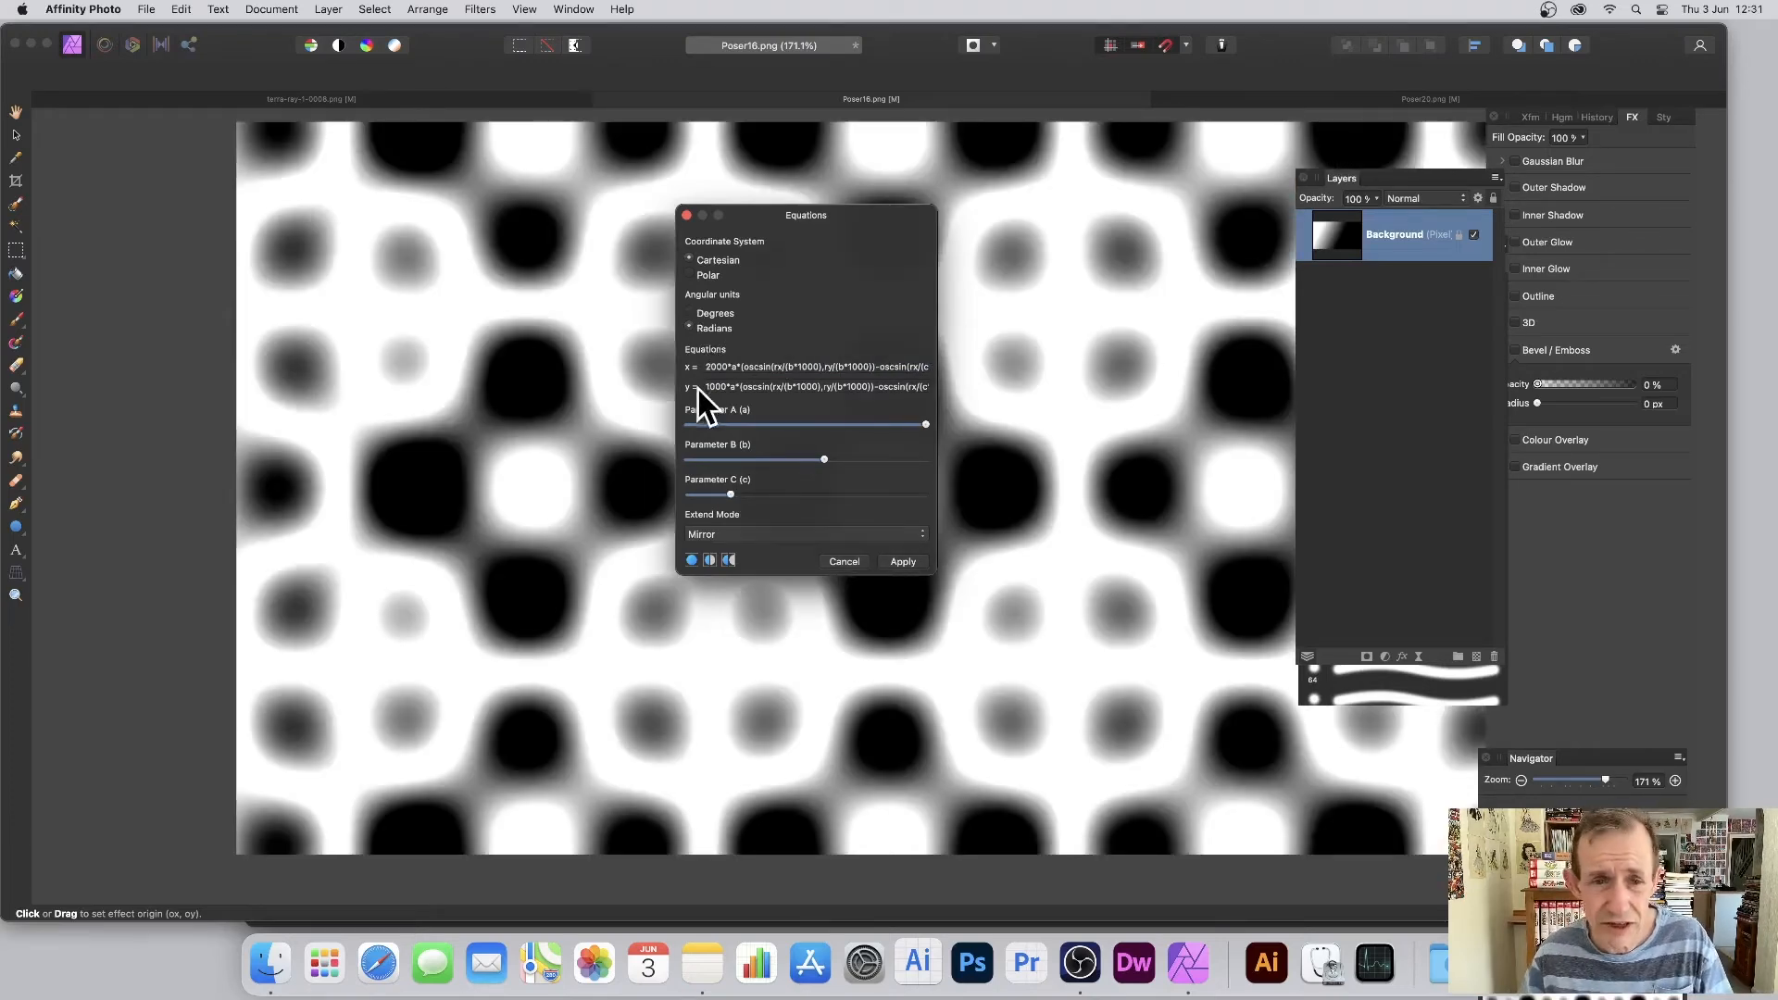
click(709, 386)
key(BackSpace)
text(2)
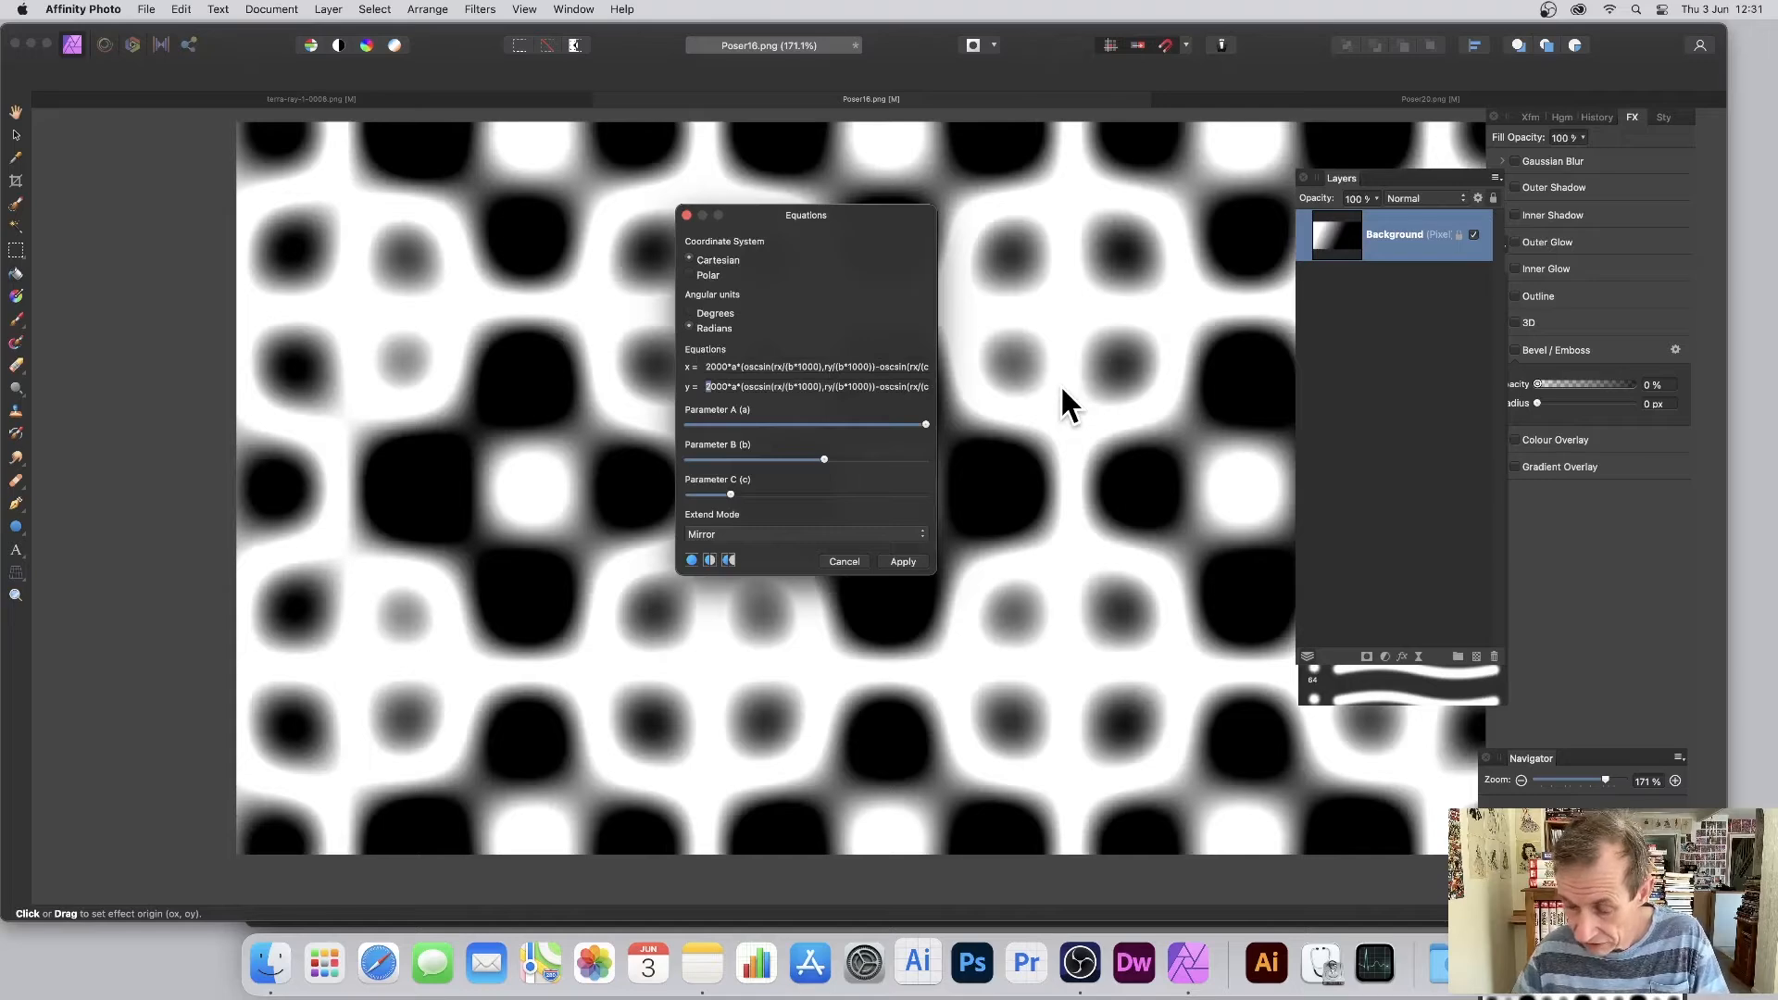
text(8)
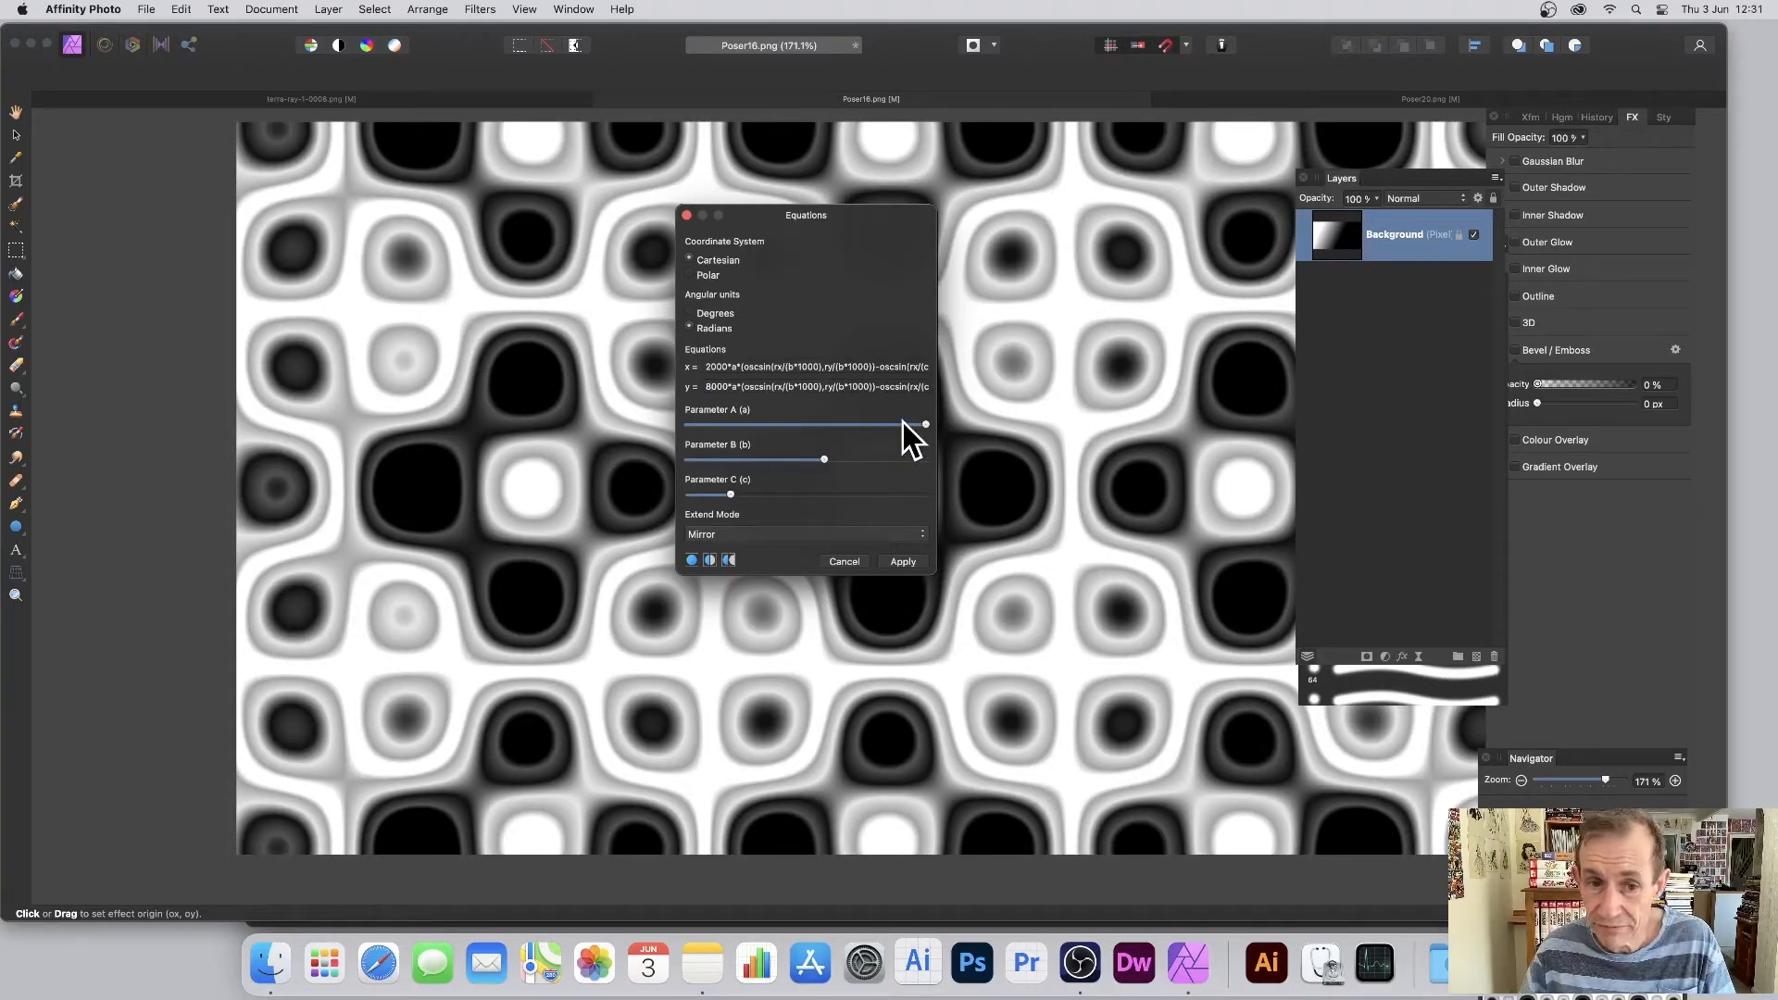
drag(902, 425, 739, 496)
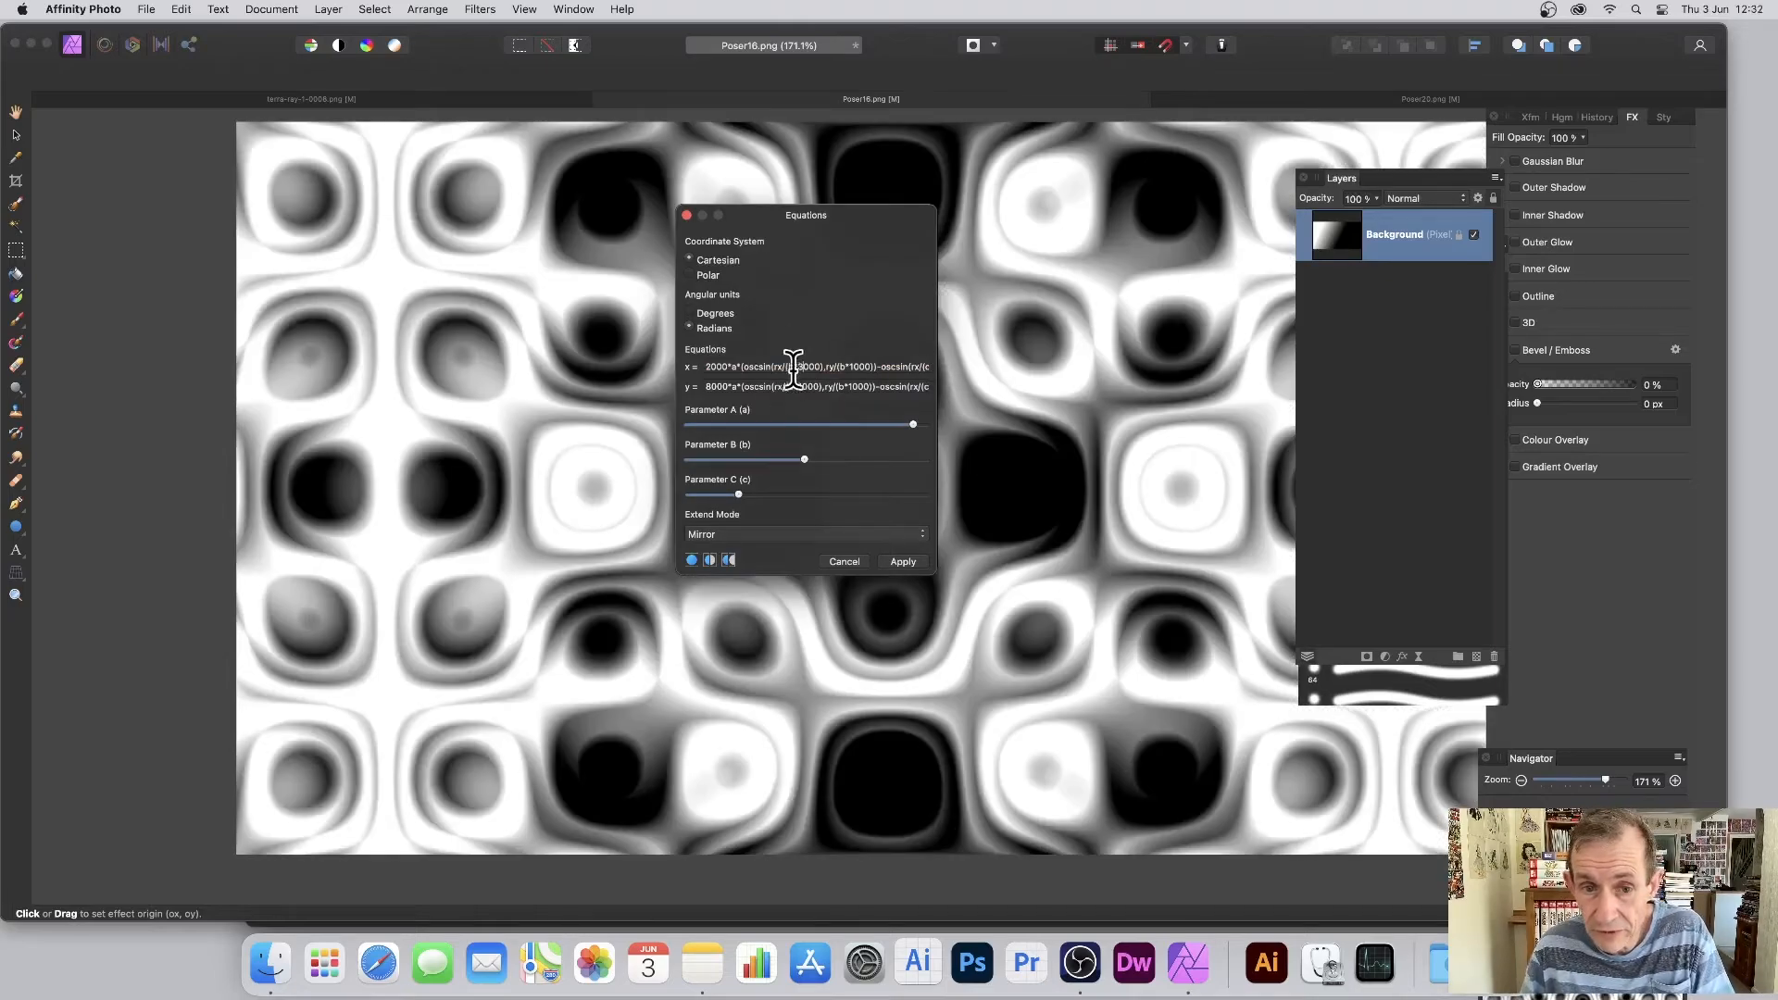
Step: Change the divisors in the x equation to b*3000 and b*2000 in the first oscsin, and c*4000 and c*6000 in the second
click(853, 368)
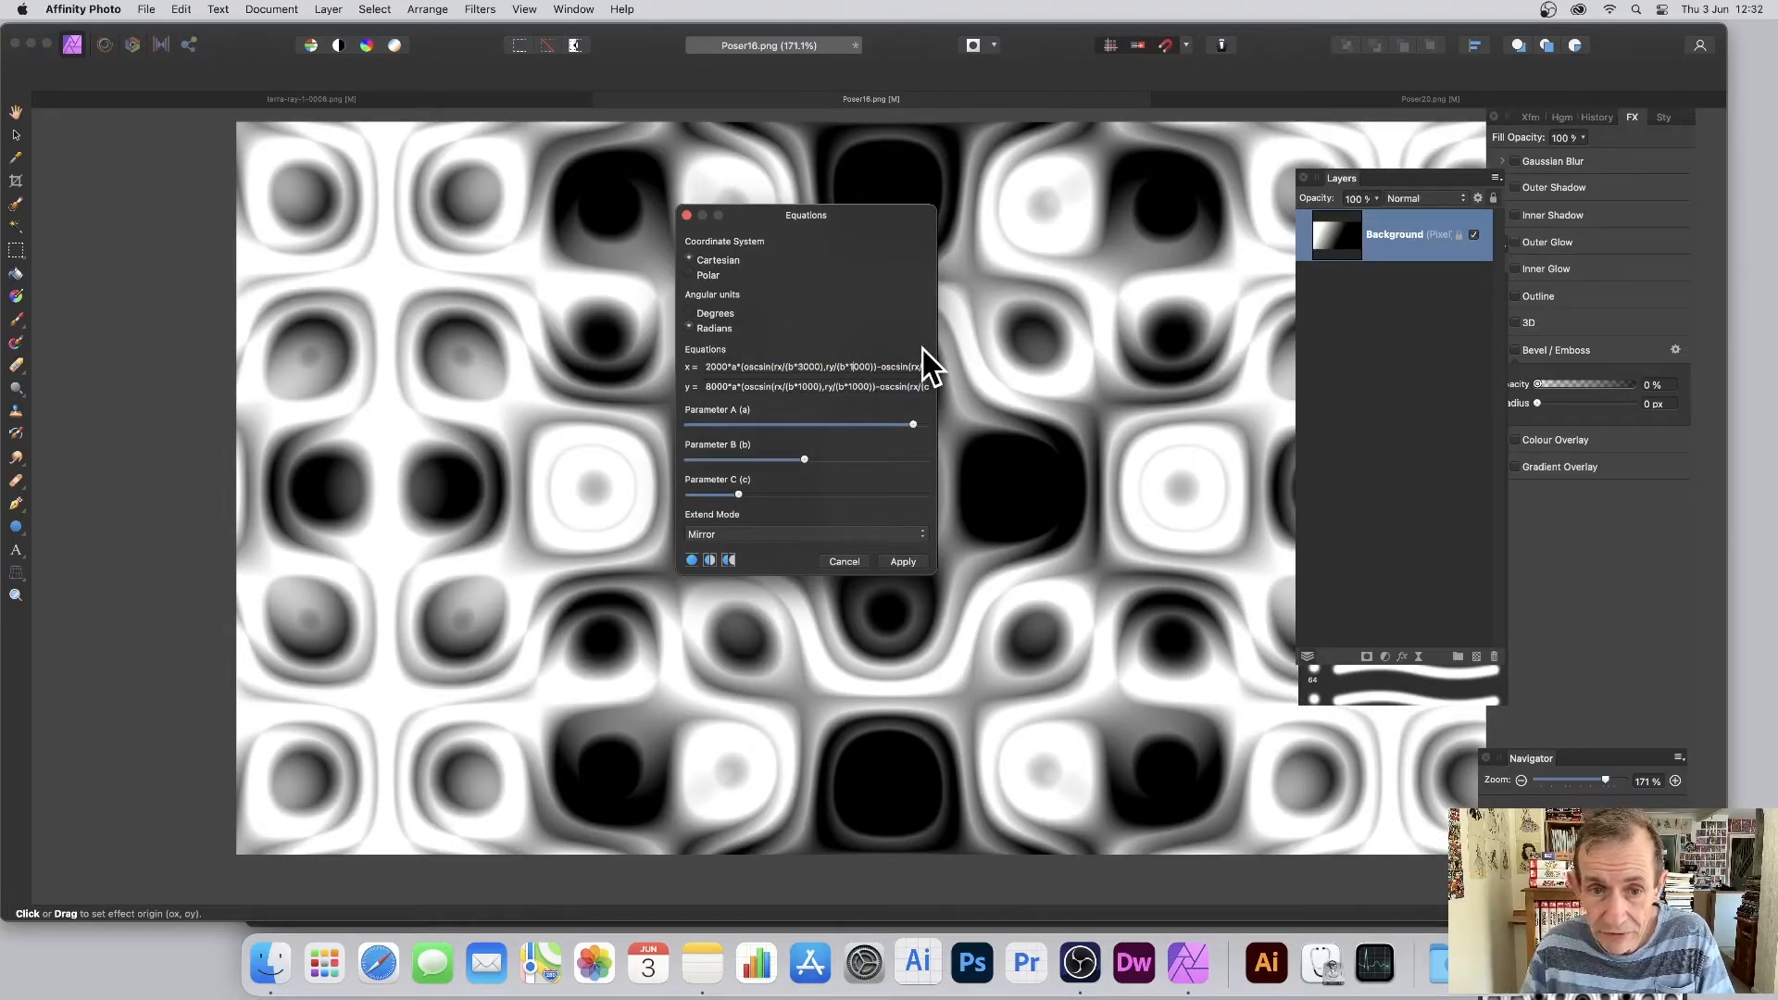
key(BackSpace)
text(2)
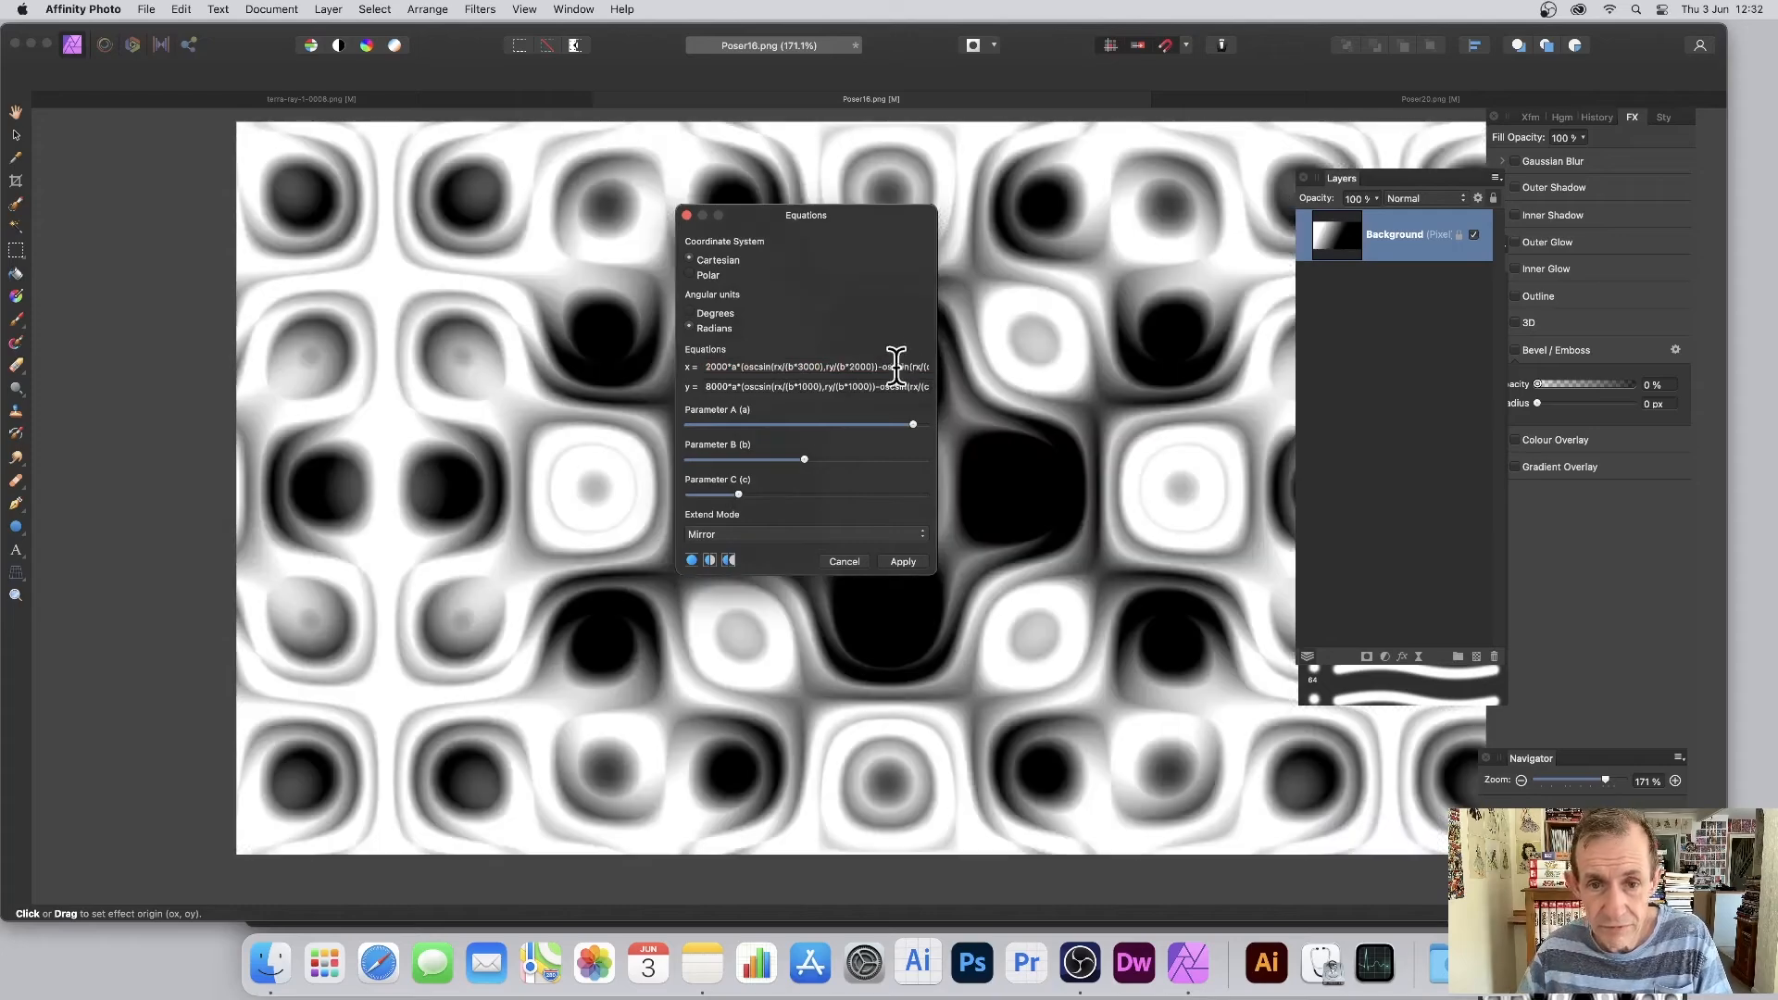
drag(896, 367, 1028, 374)
click(850, 366)
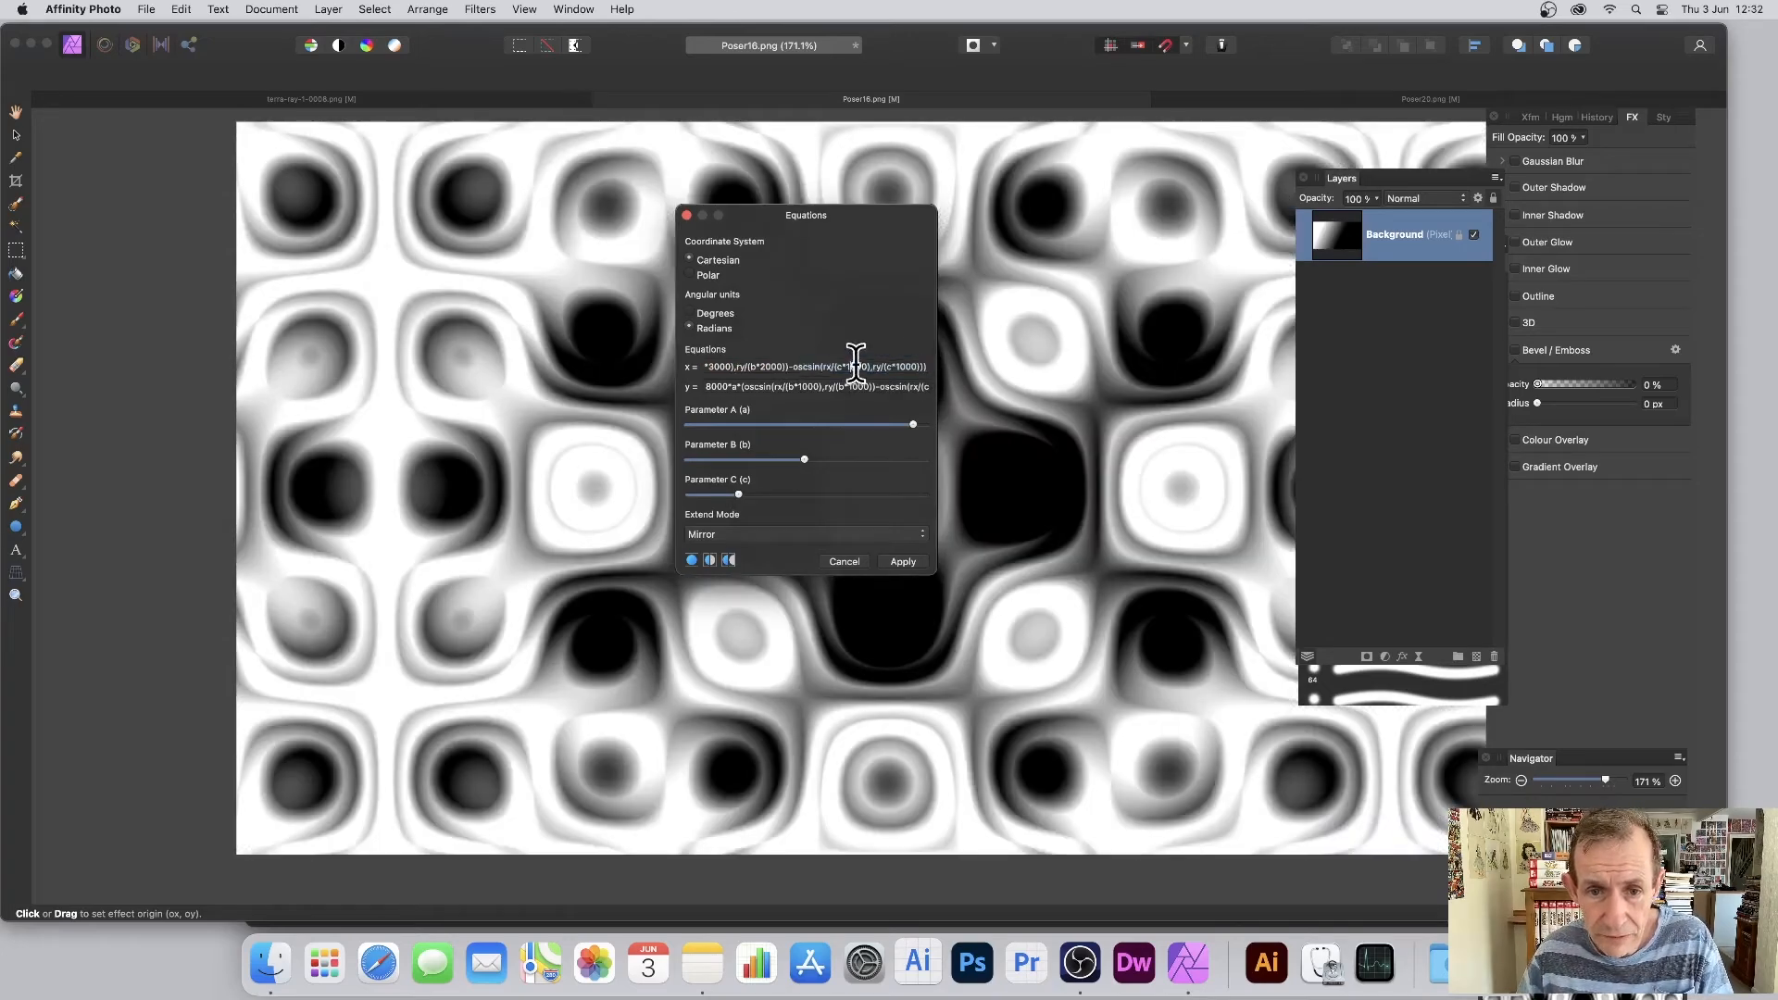
key(BackSpace)
text(4)
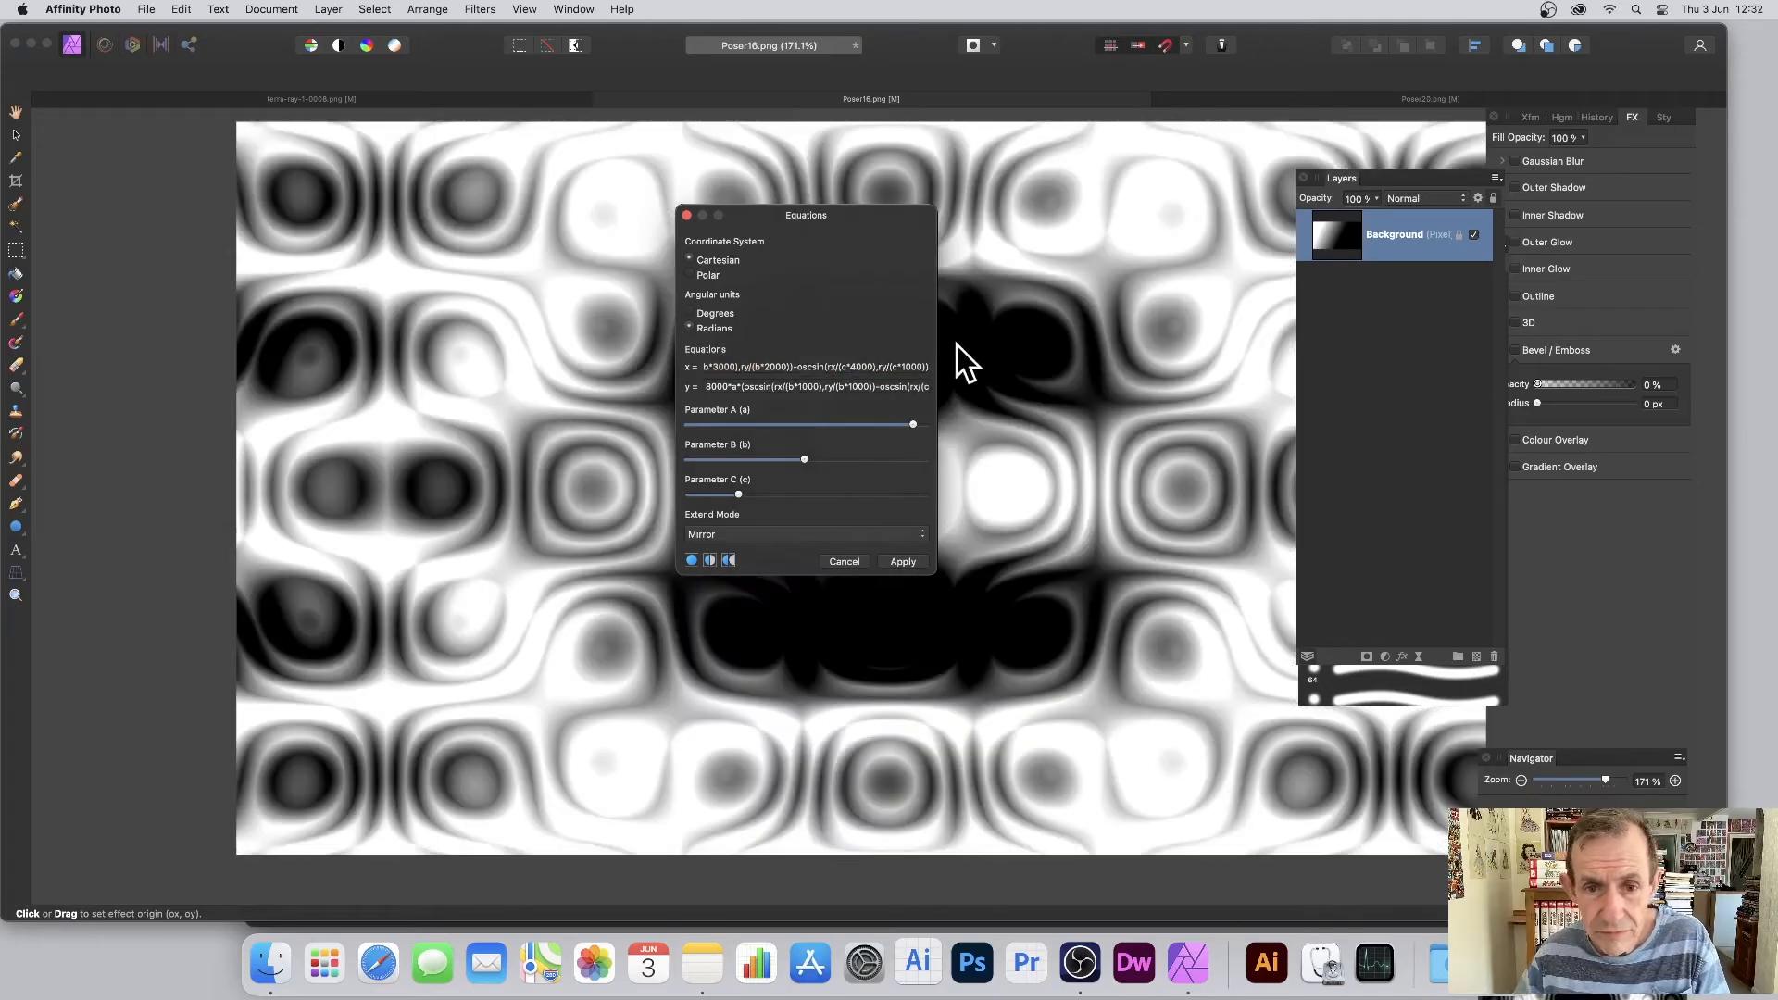
click(906, 367)
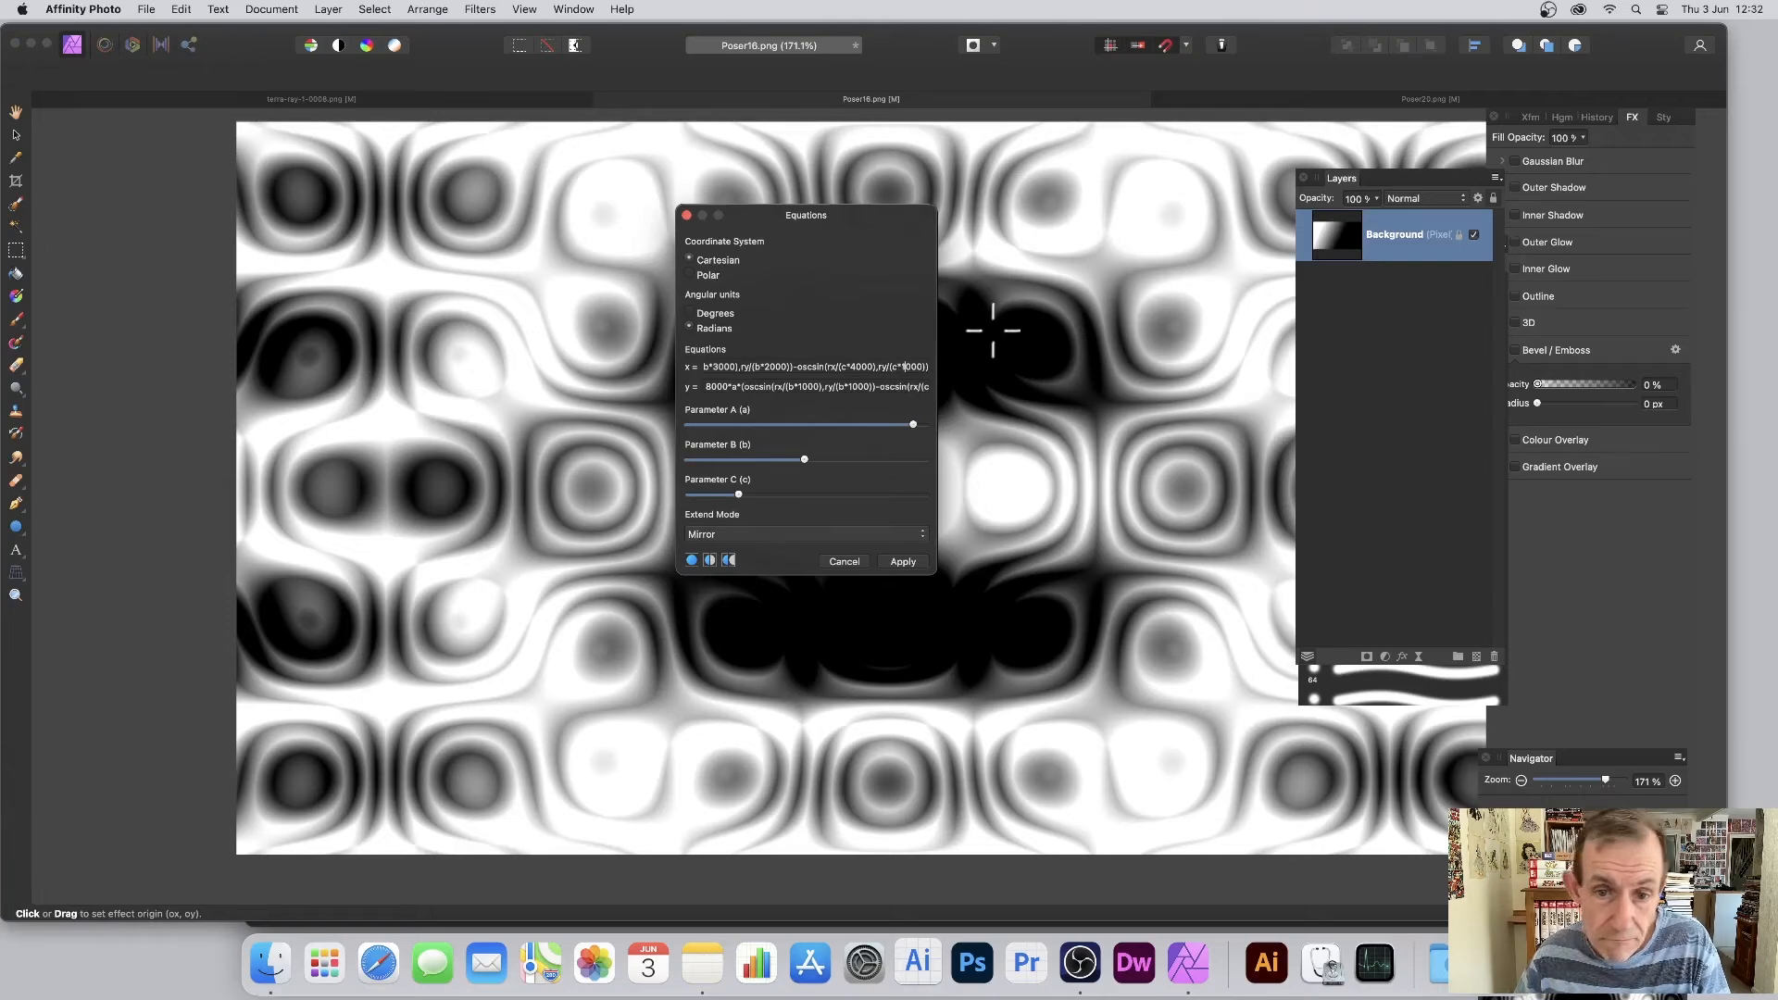
key(BackSpace)
text(6)
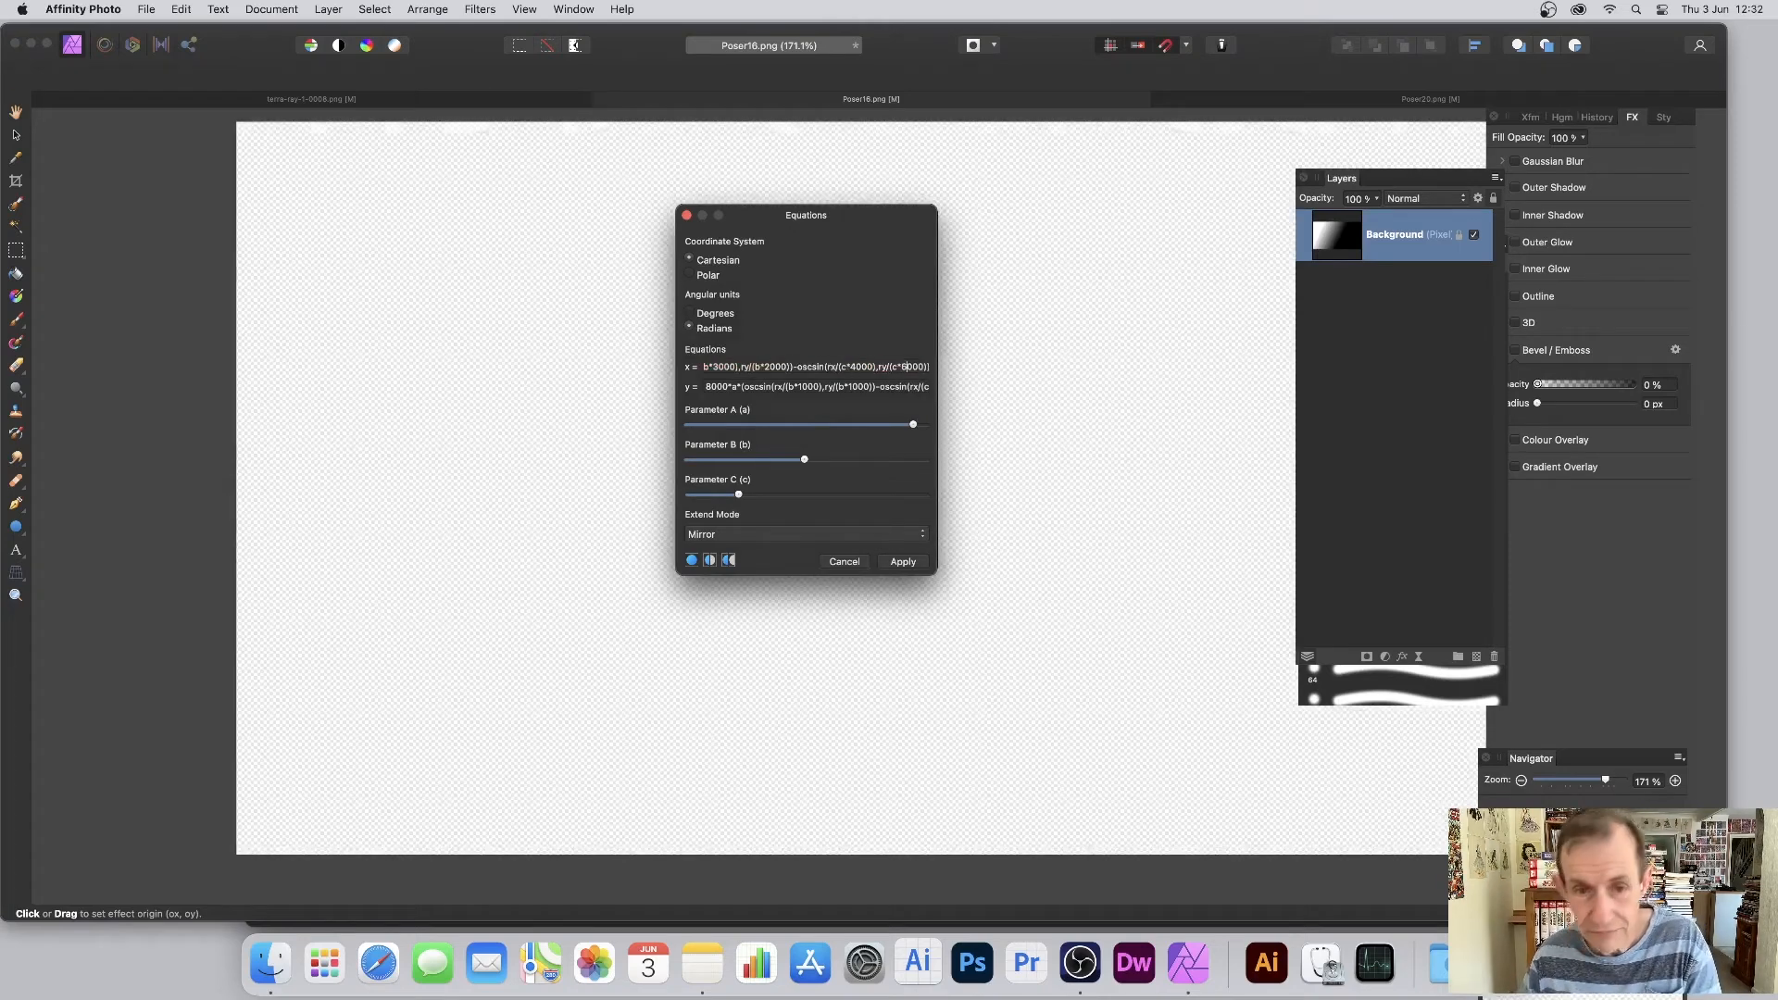
Step: Lower parameter B slightly, raise C almost to its maximum, apply the distortion and repeat the Equations filter once
drag(798, 457, 931, 493)
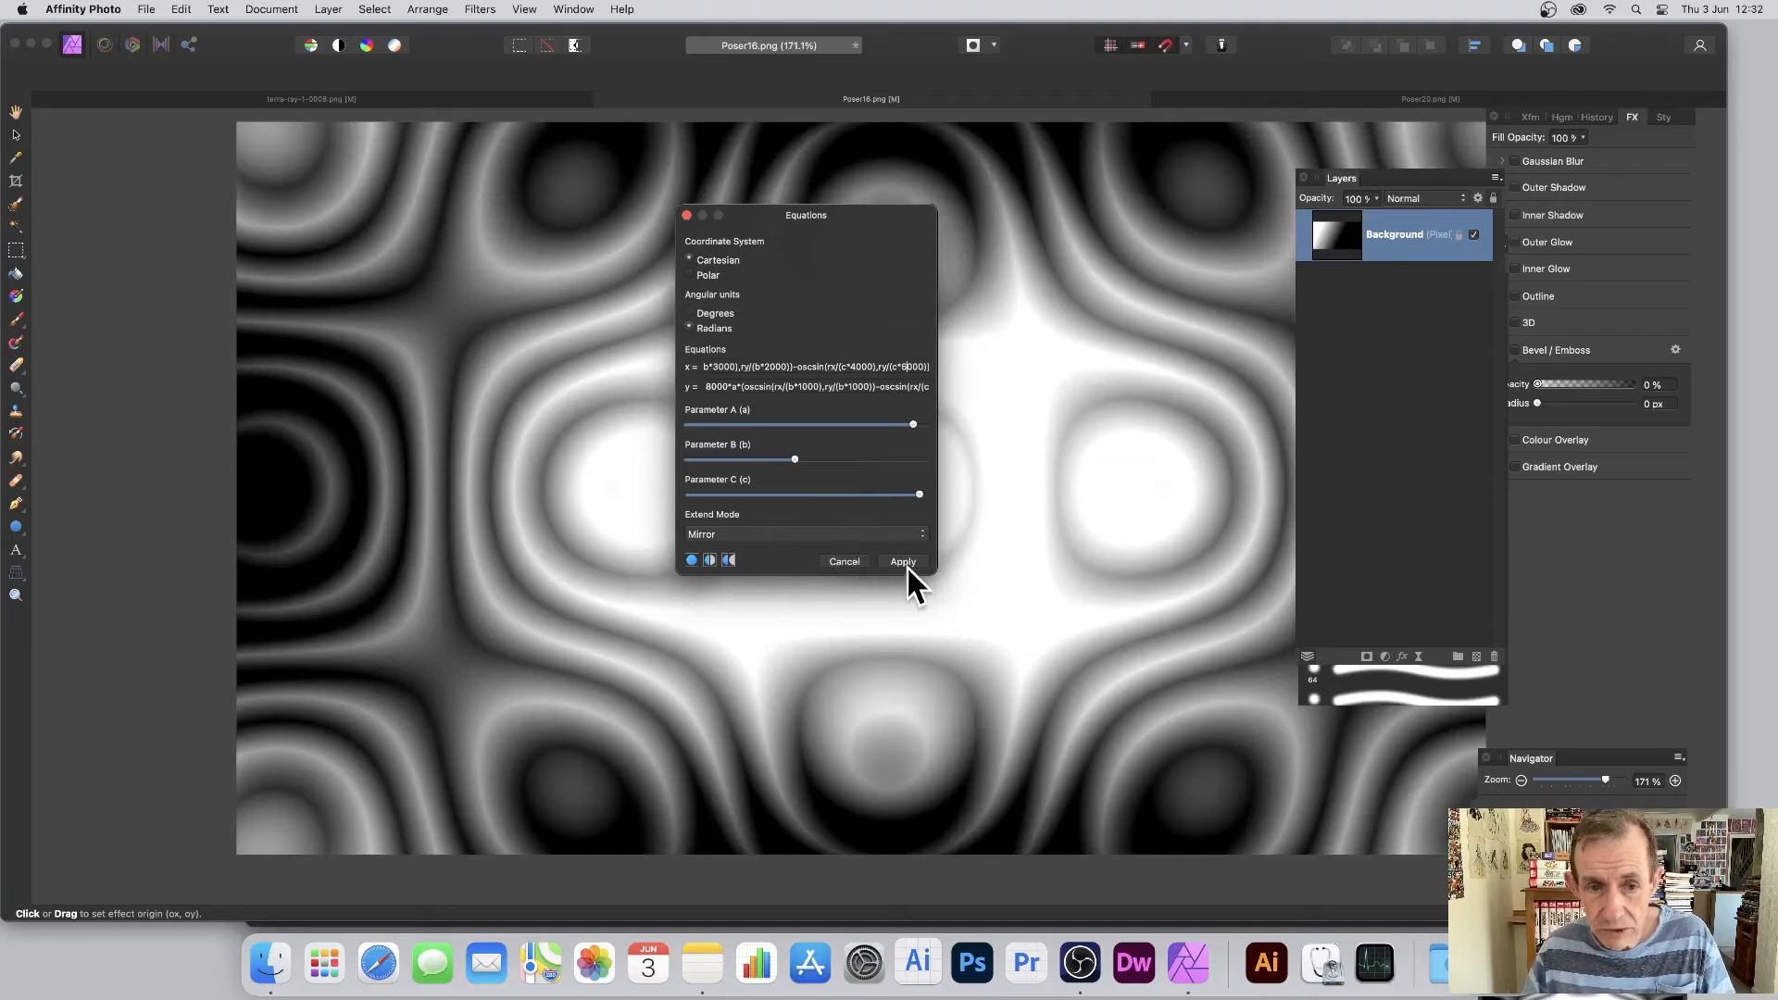
click(904, 561)
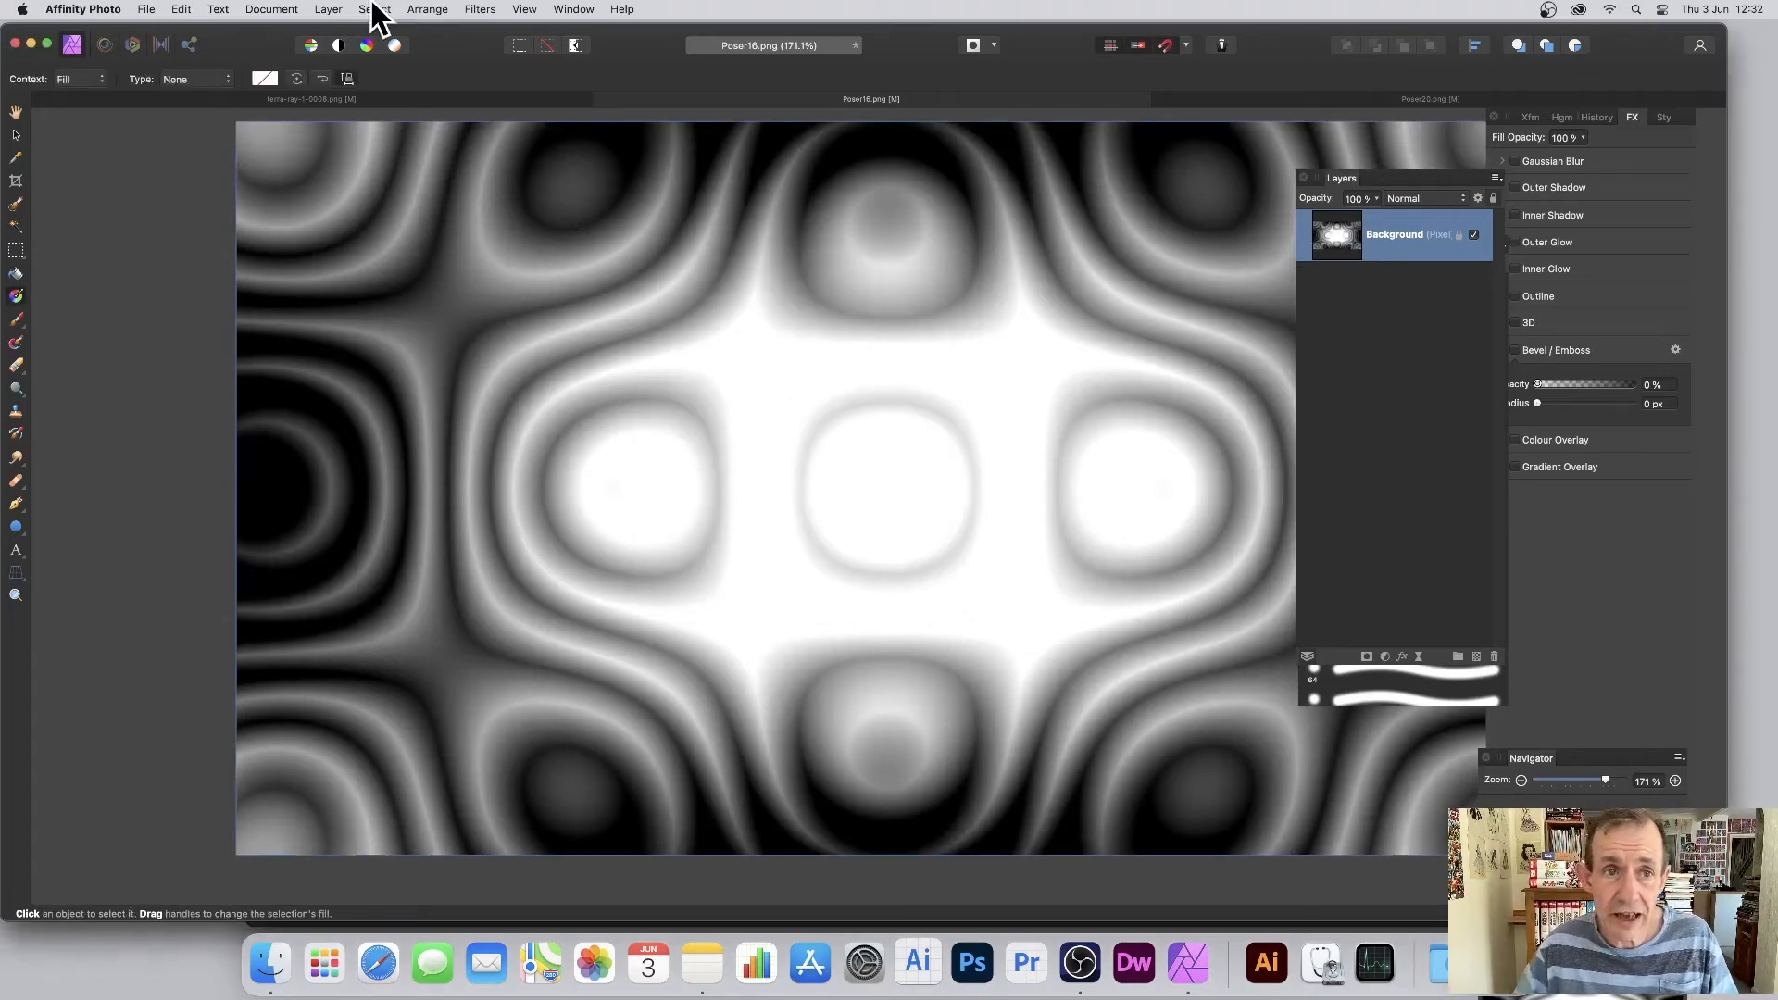
click(480, 10)
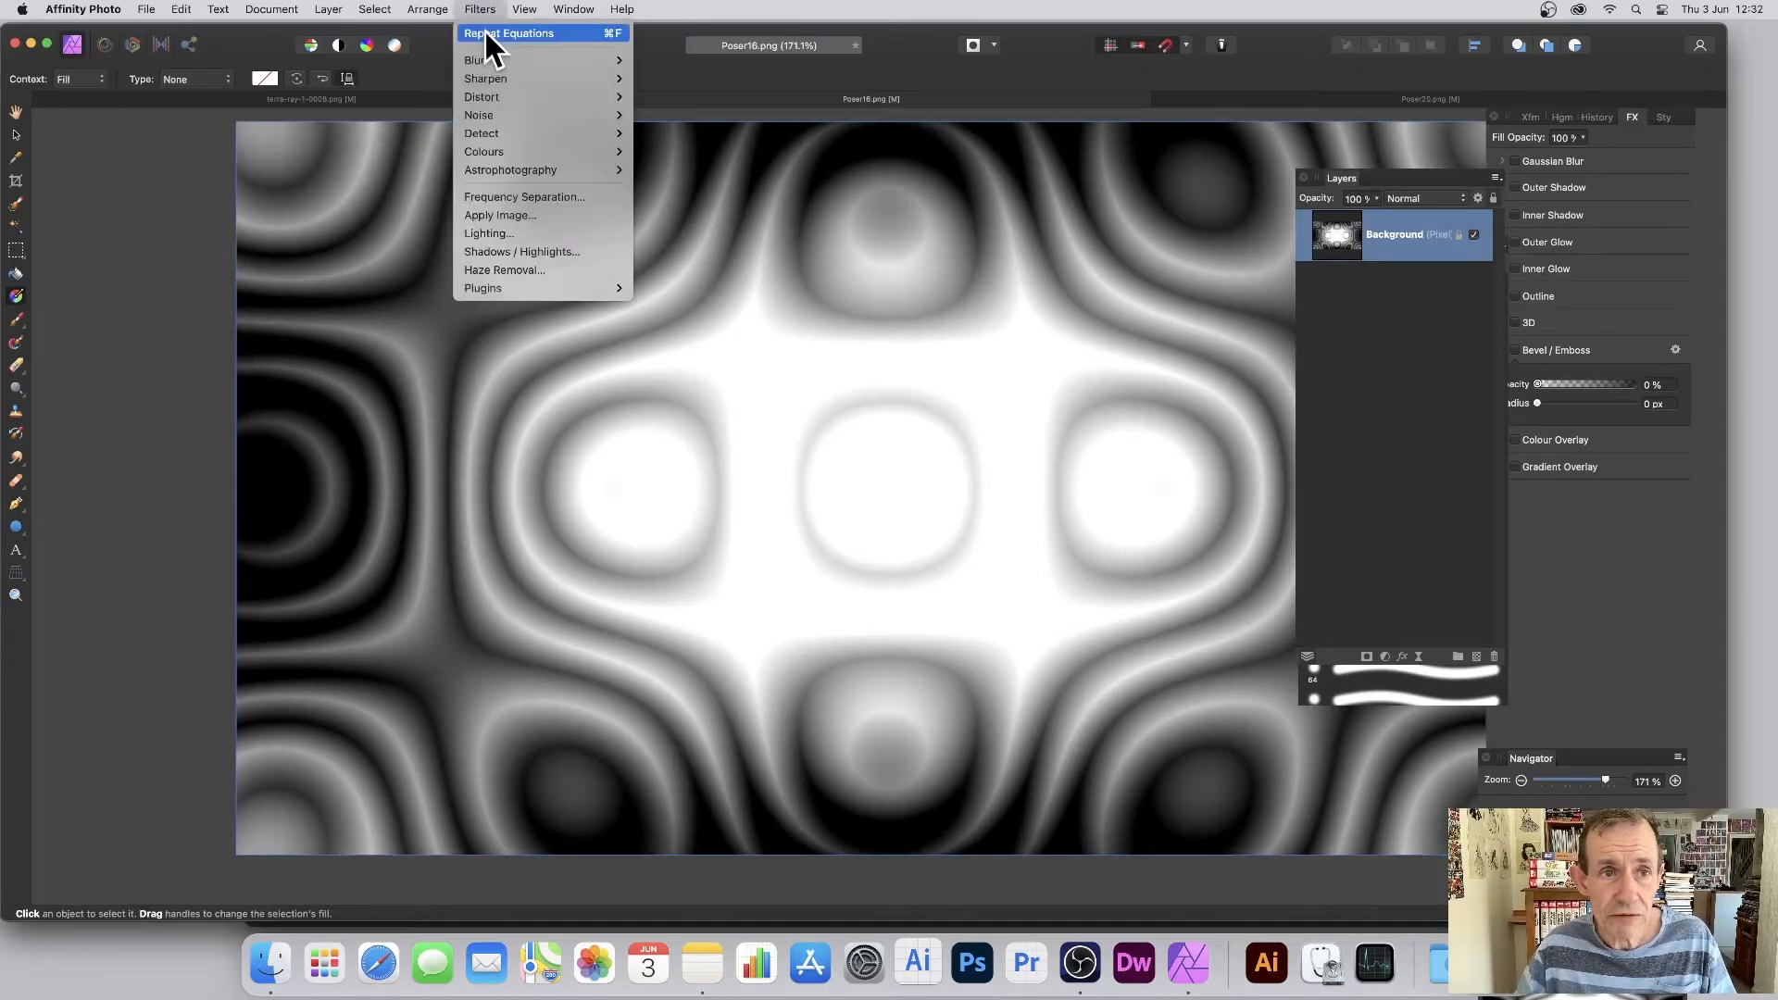
click(485, 33)
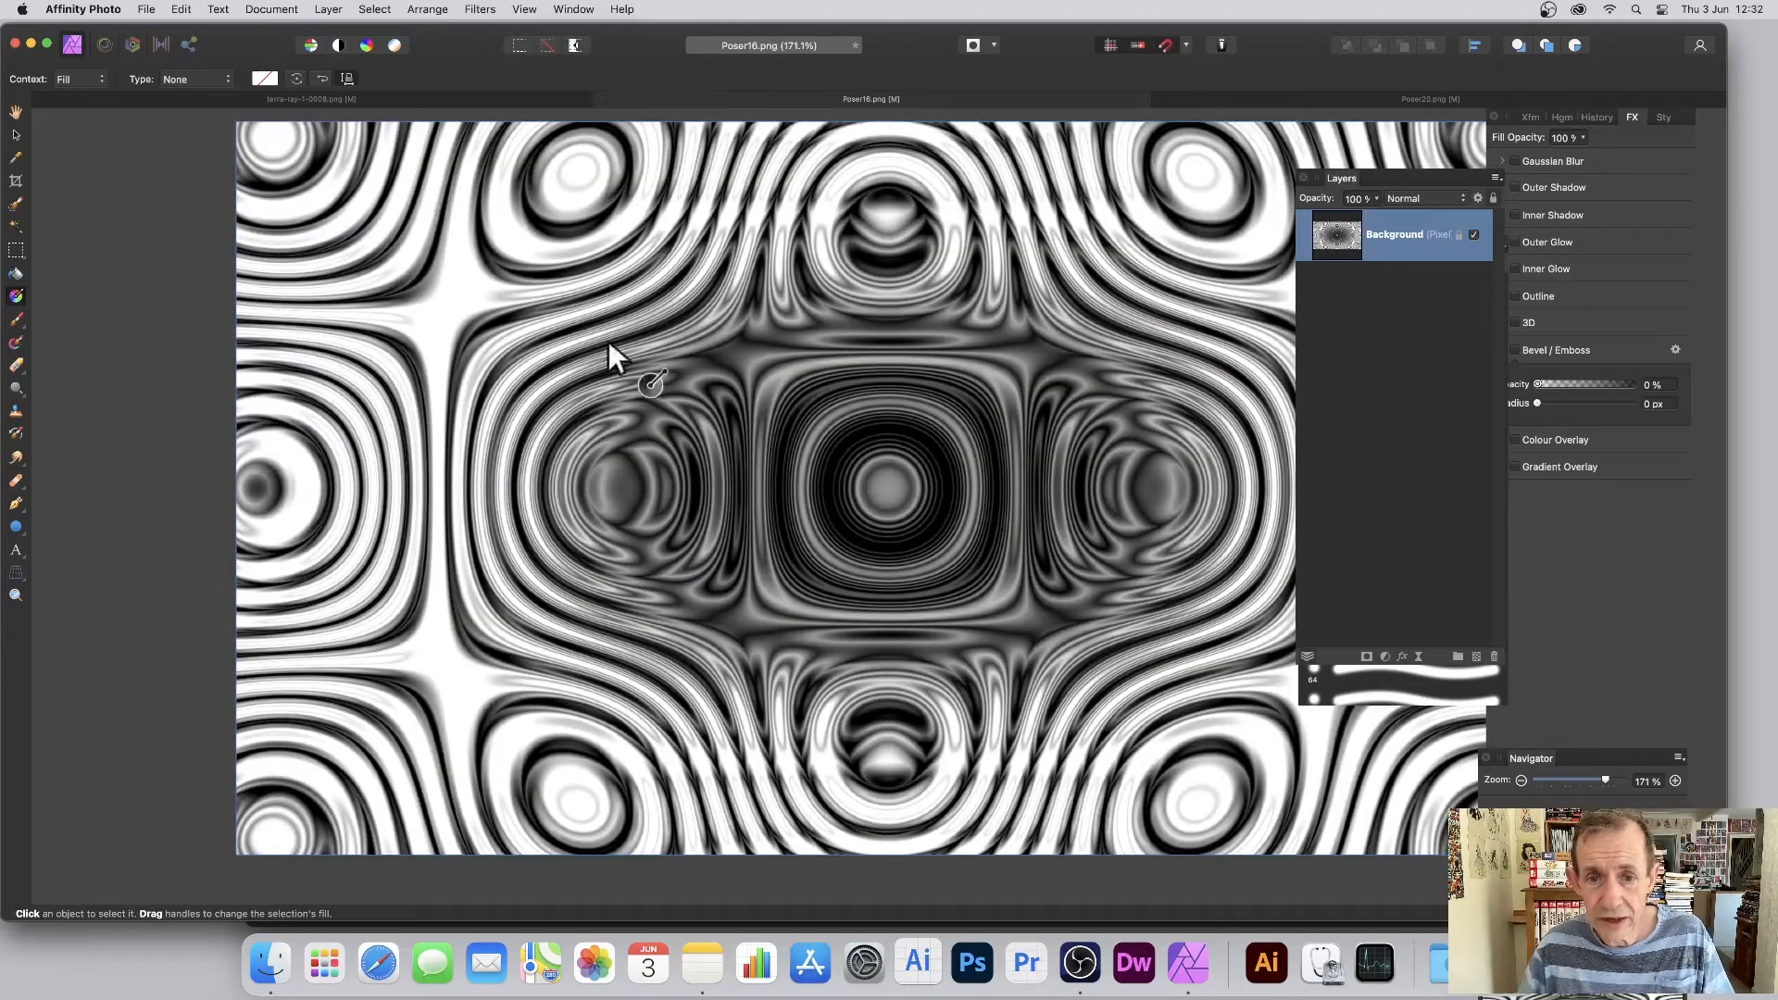
Step: Repeat the Equations filter once more on the black-and-white pattern
click(525, 11)
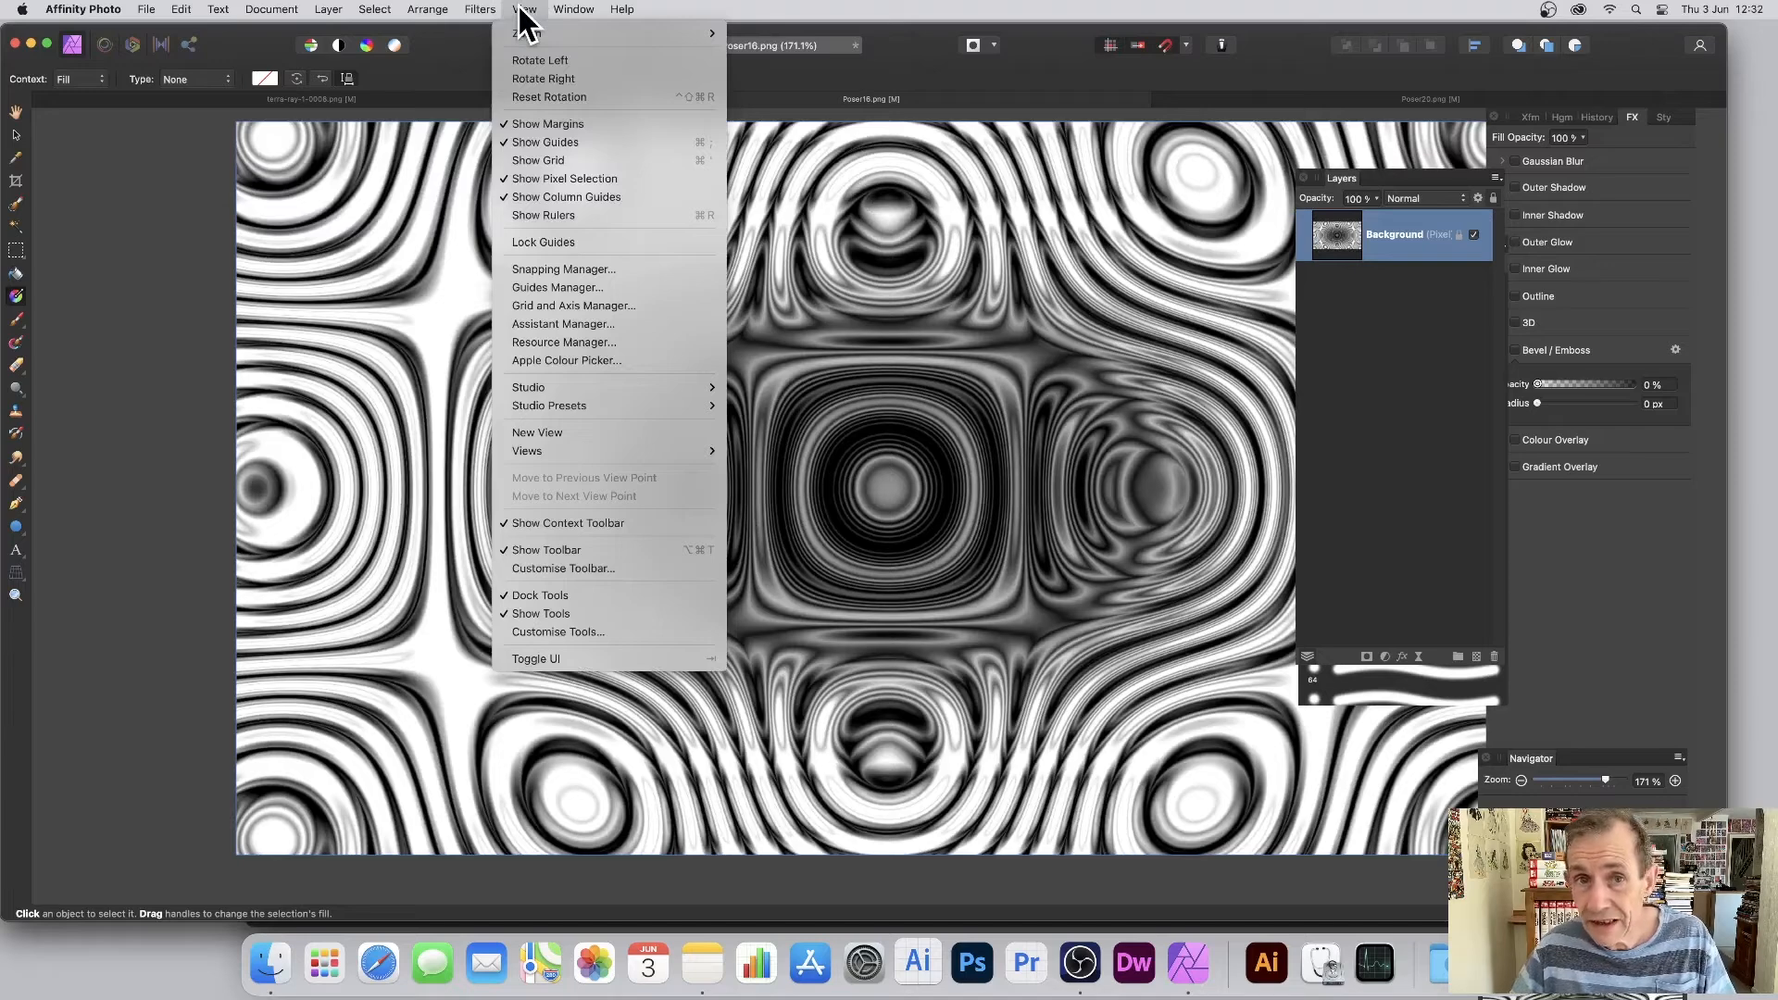
click(470, 34)
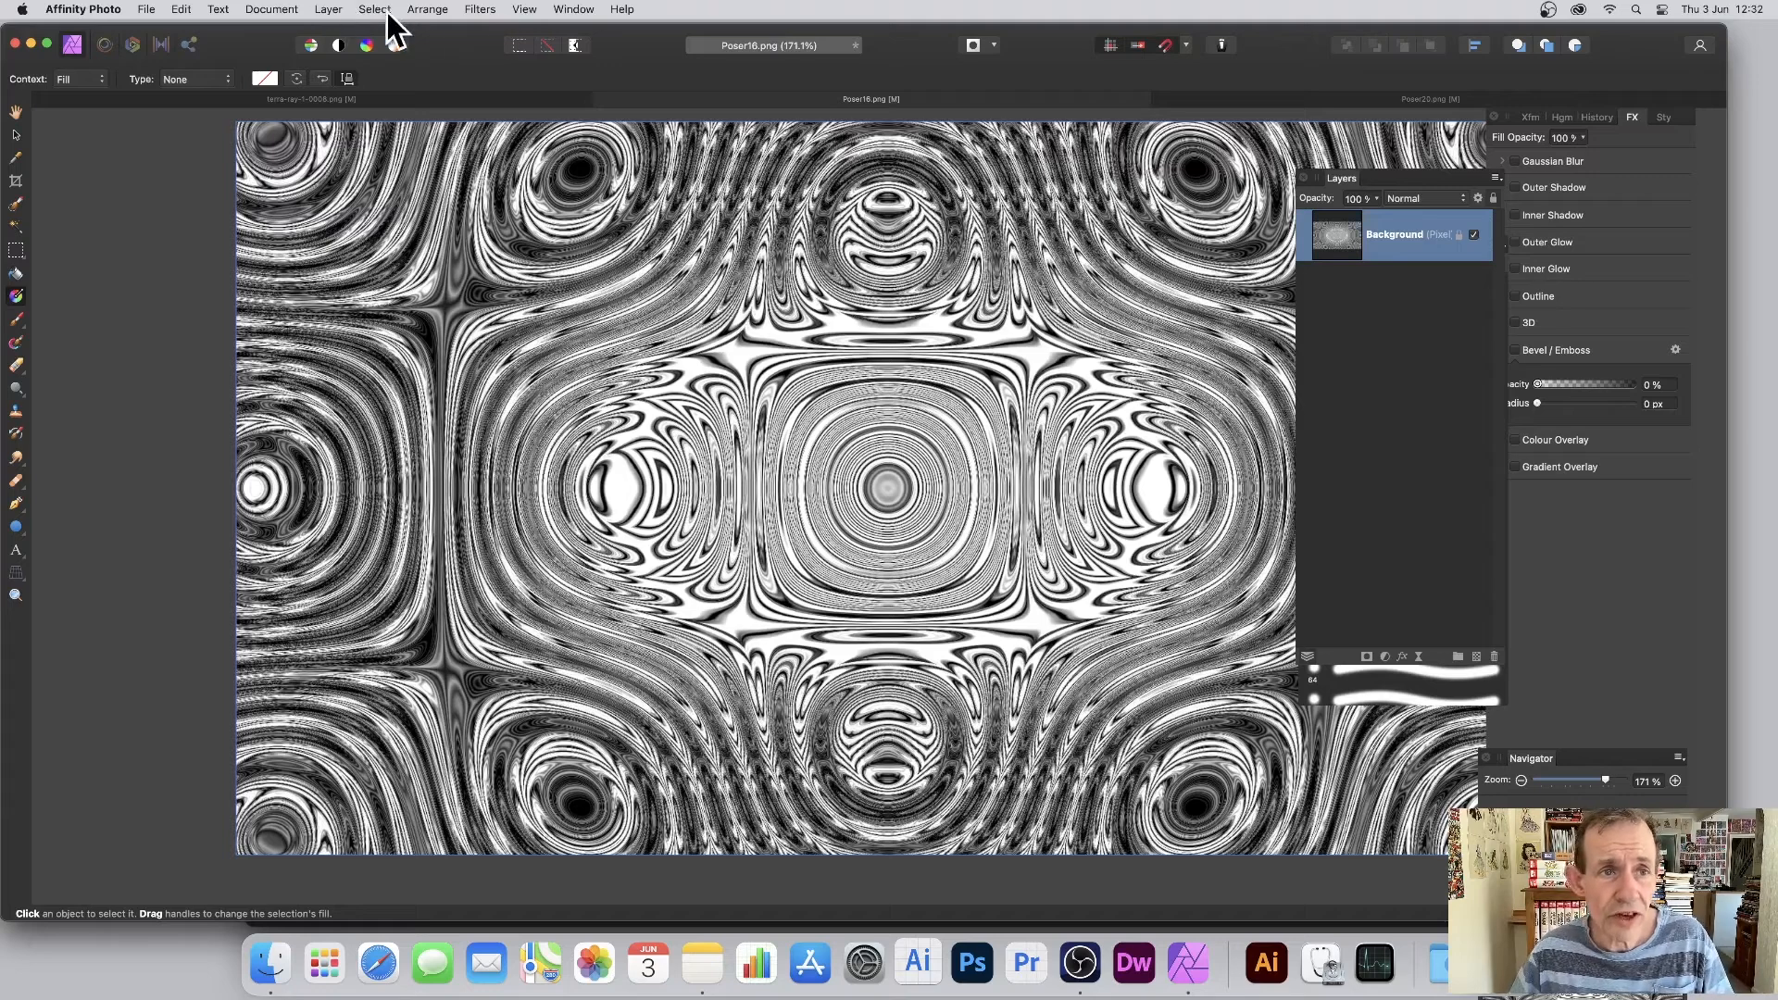
Step: Try fading the last Equations filter at 50% with the Colour Burn blend mode
click(328, 9)
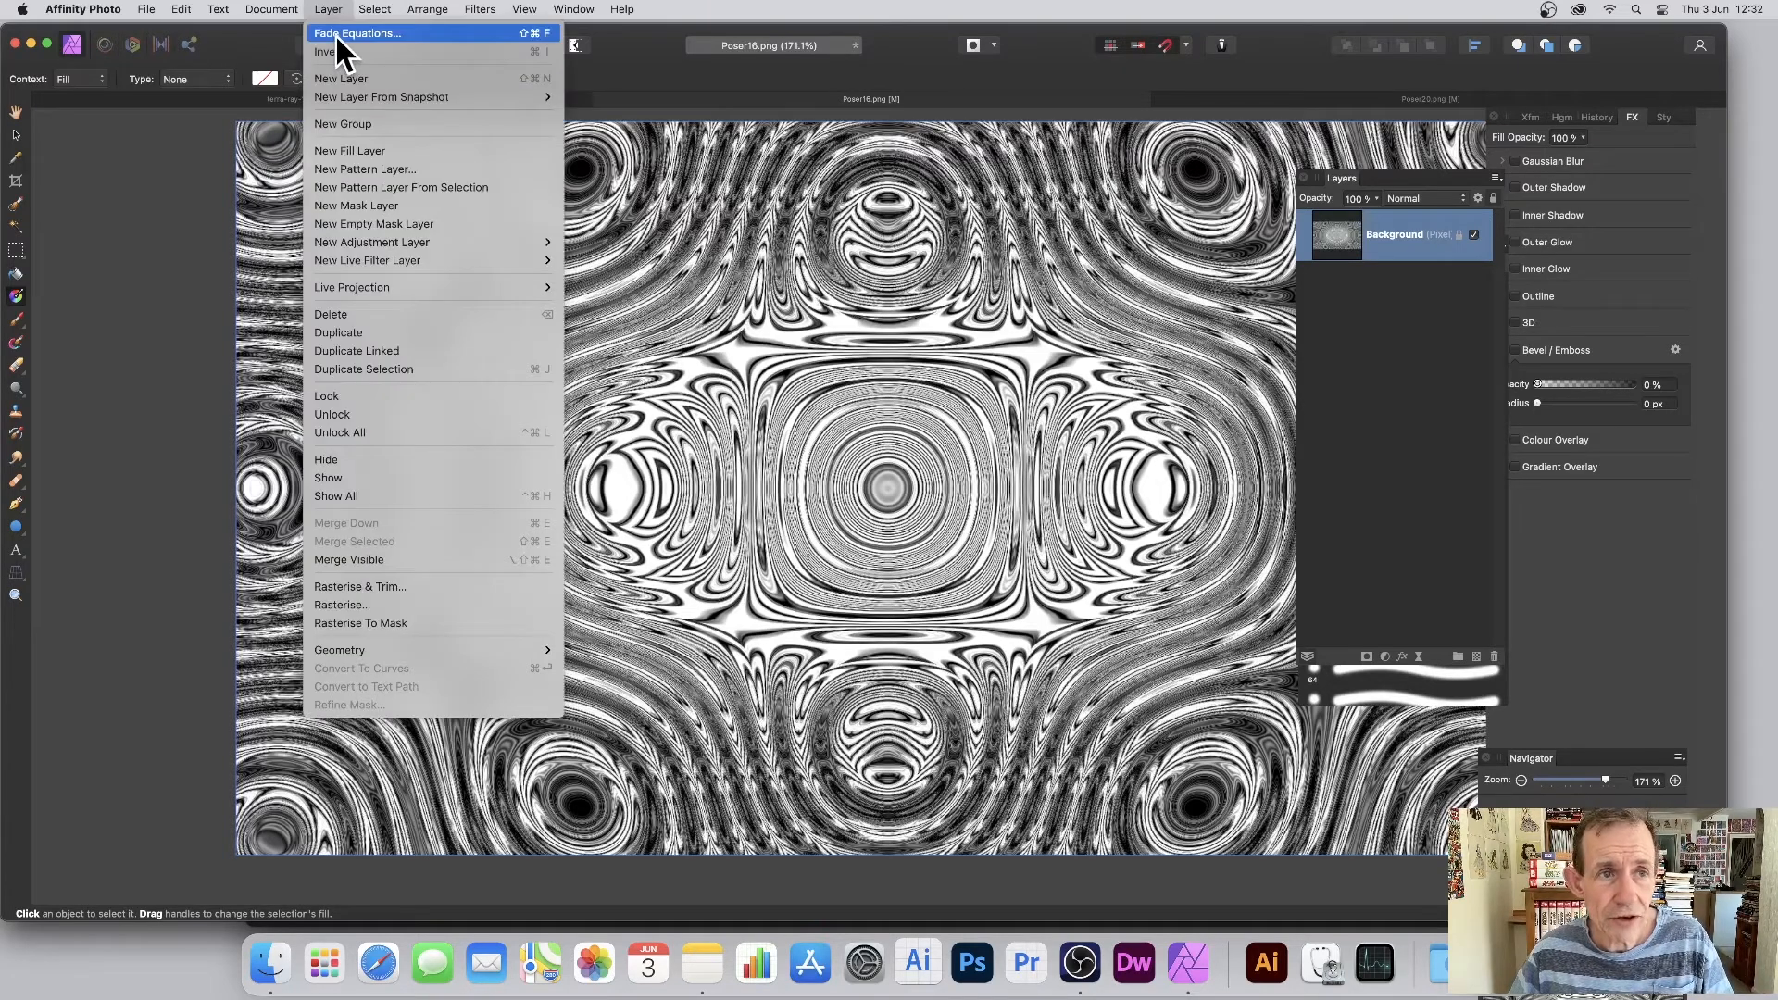
click(335, 33)
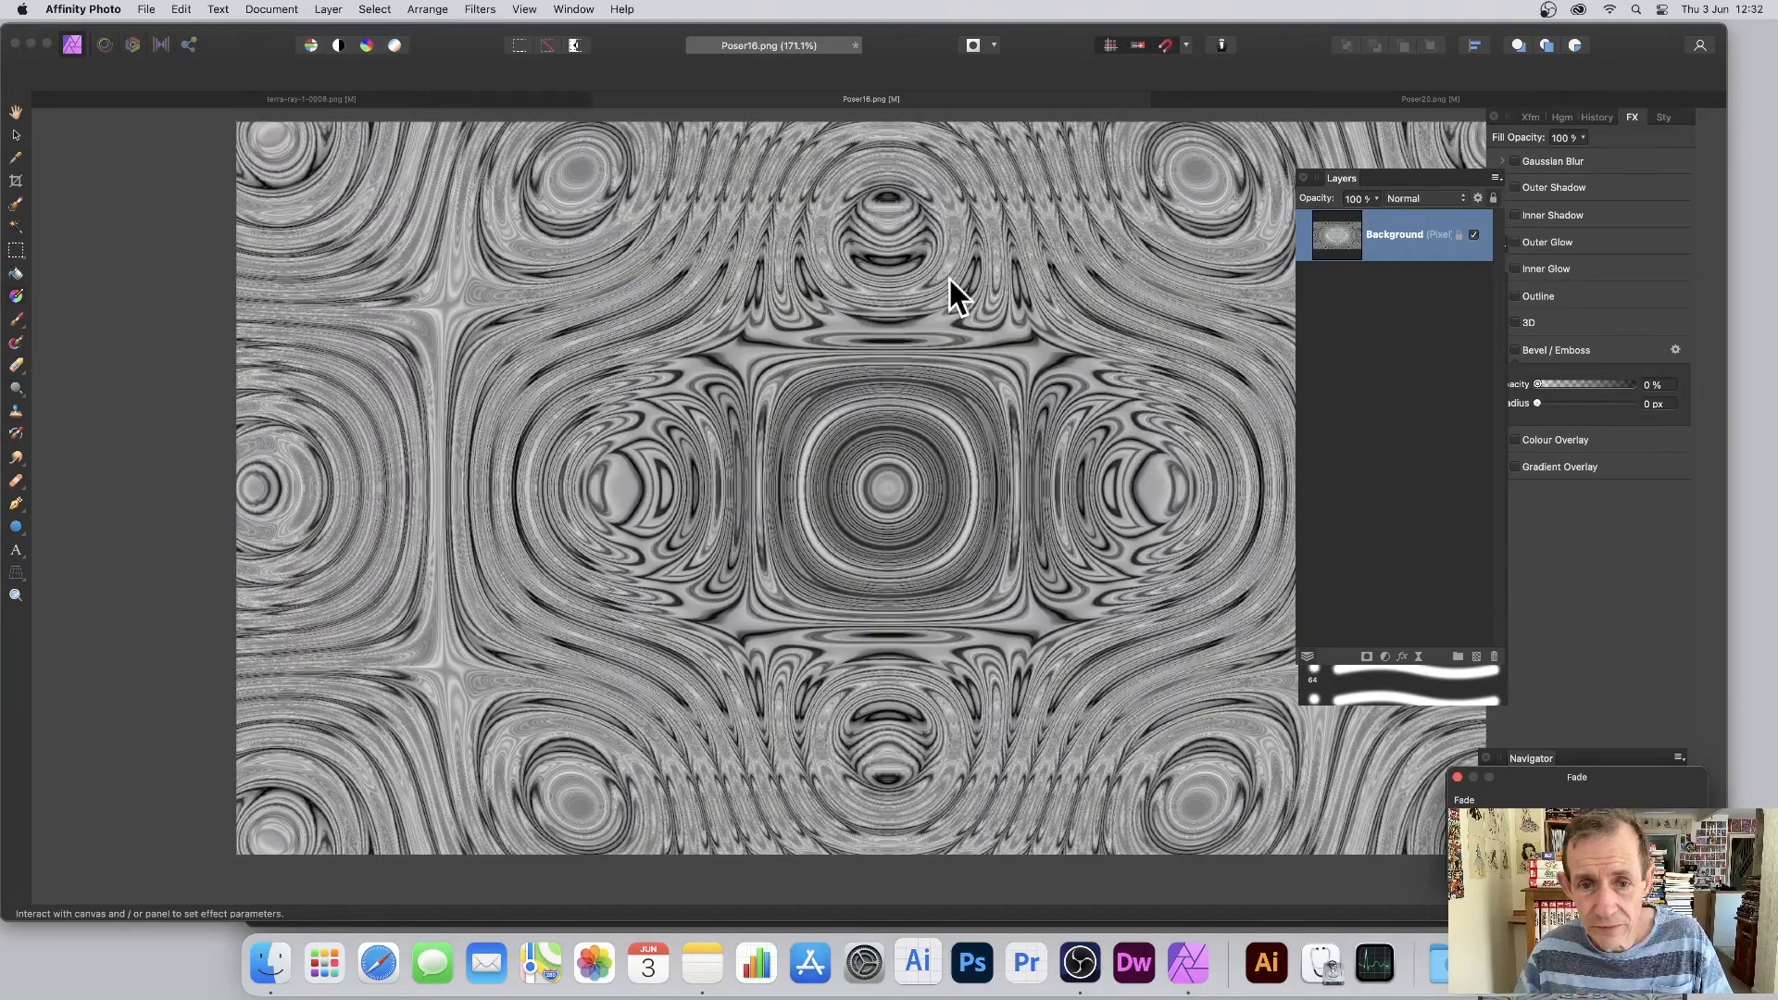
drag(1537, 780, 639, 372)
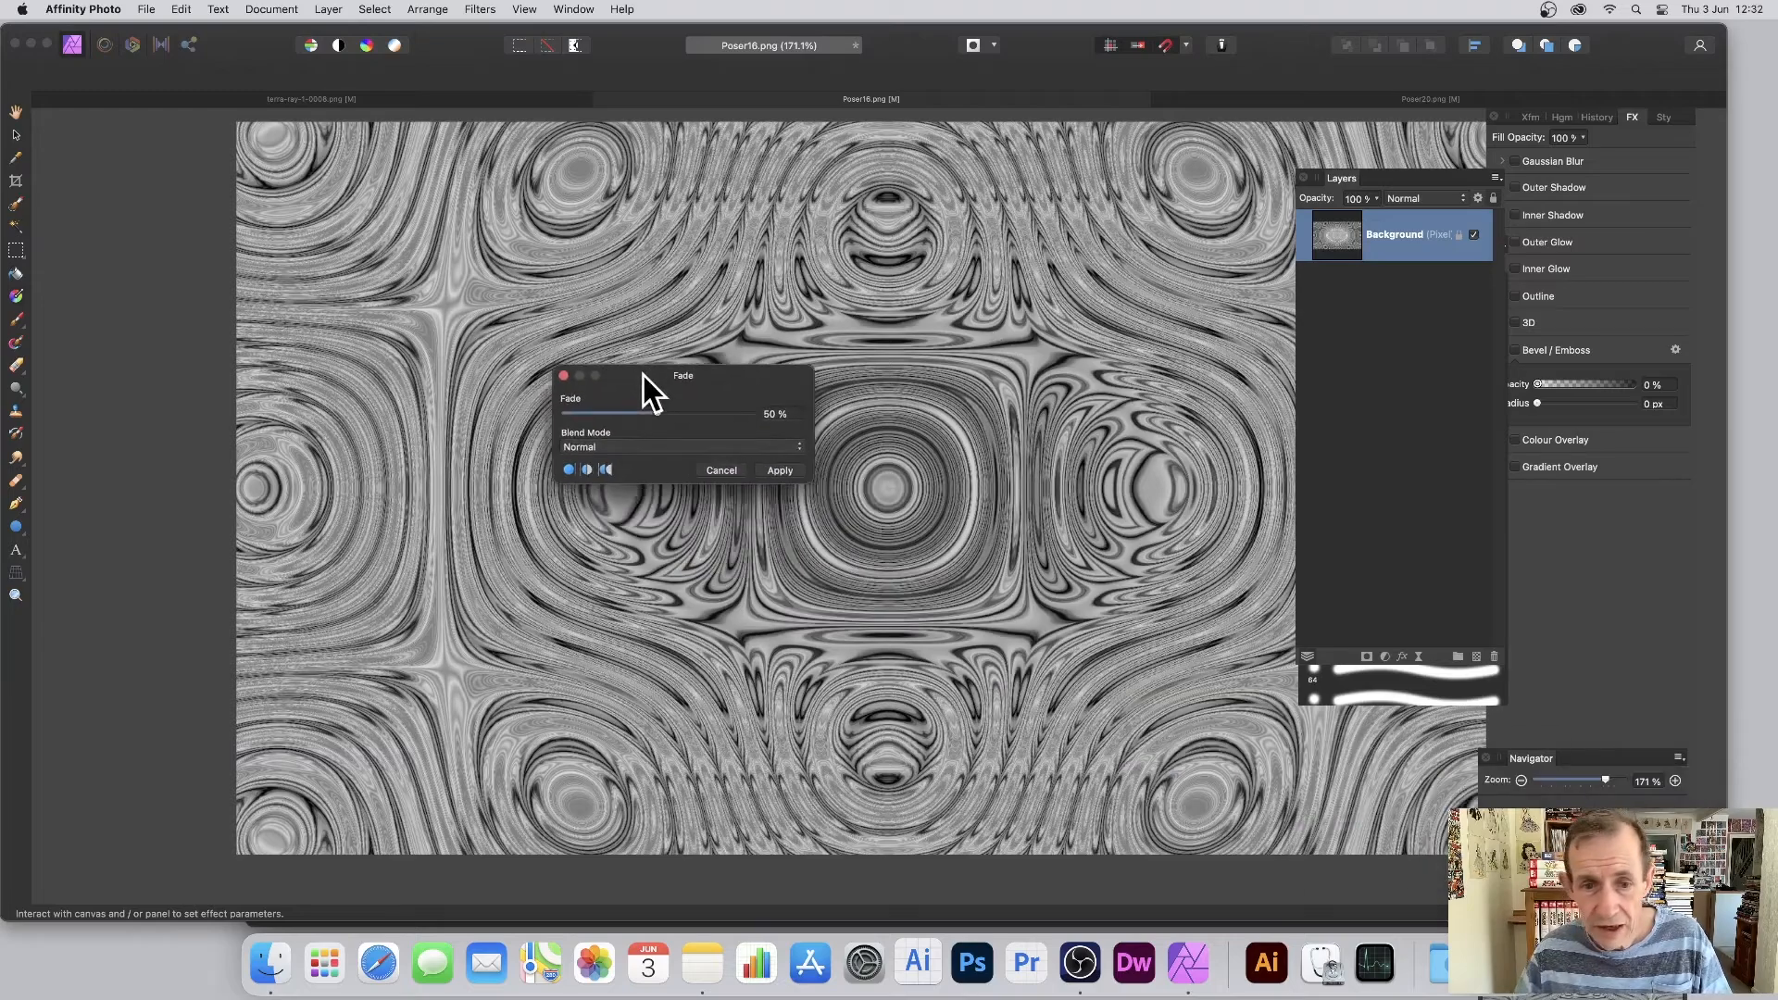
click(676, 443)
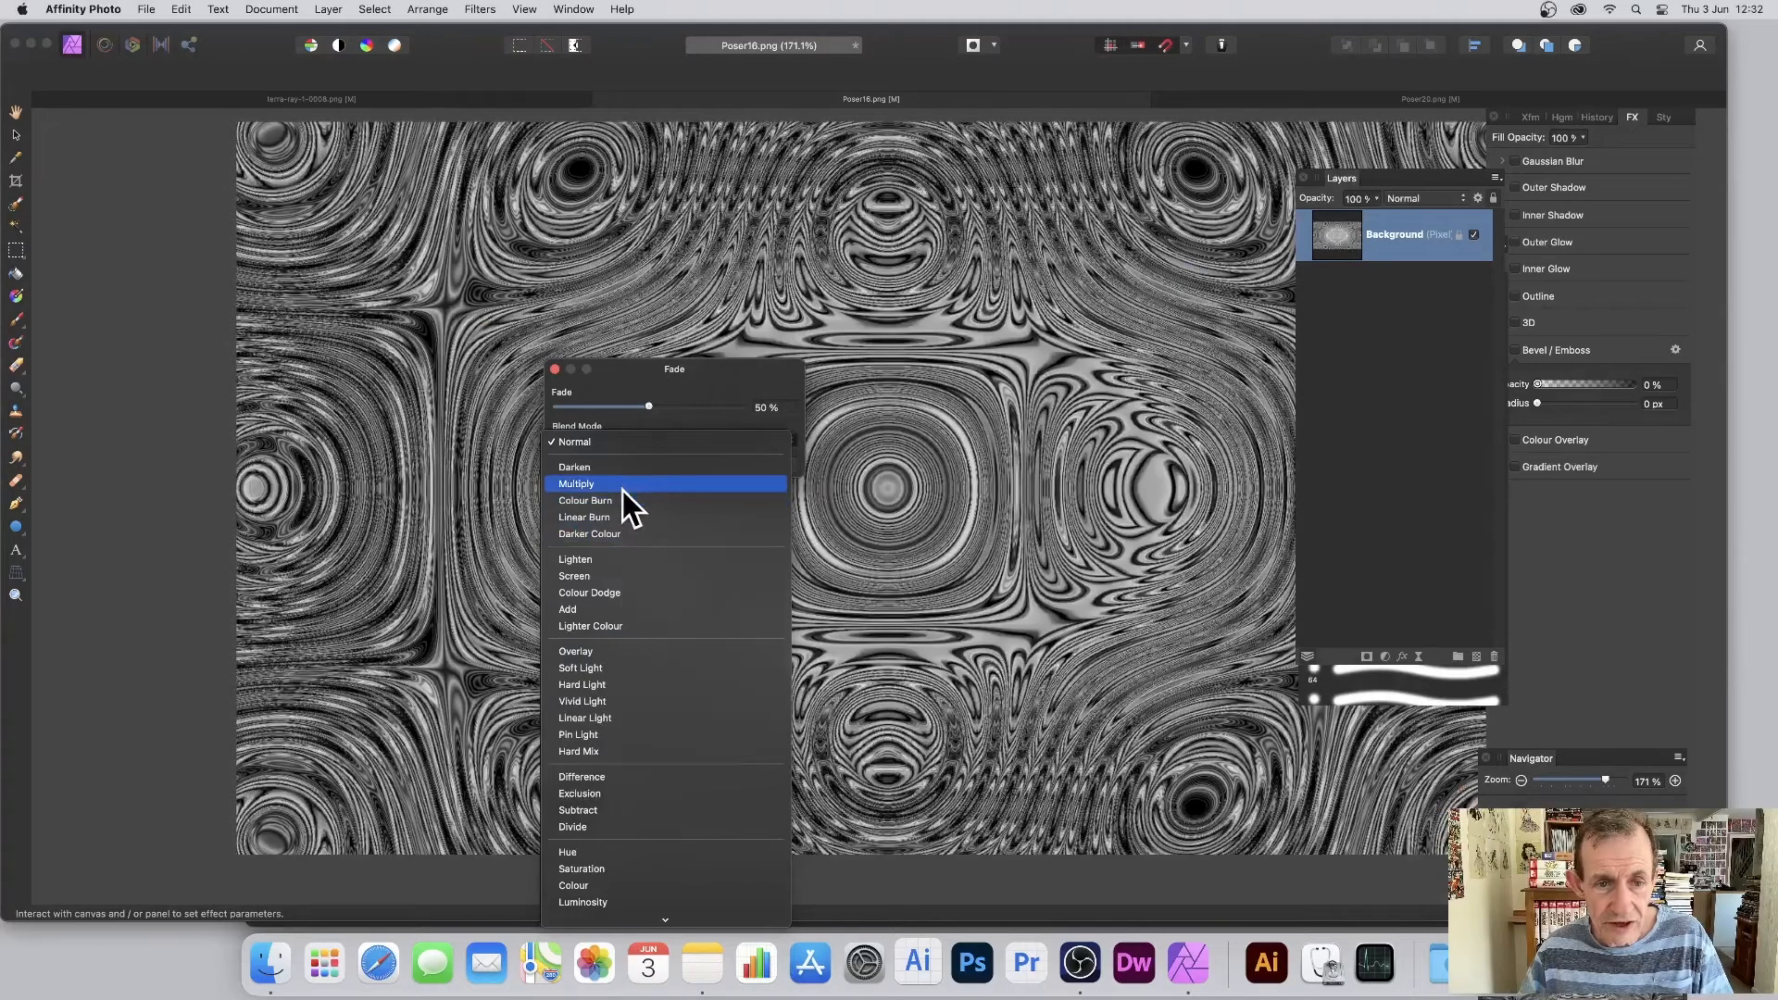
click(620, 498)
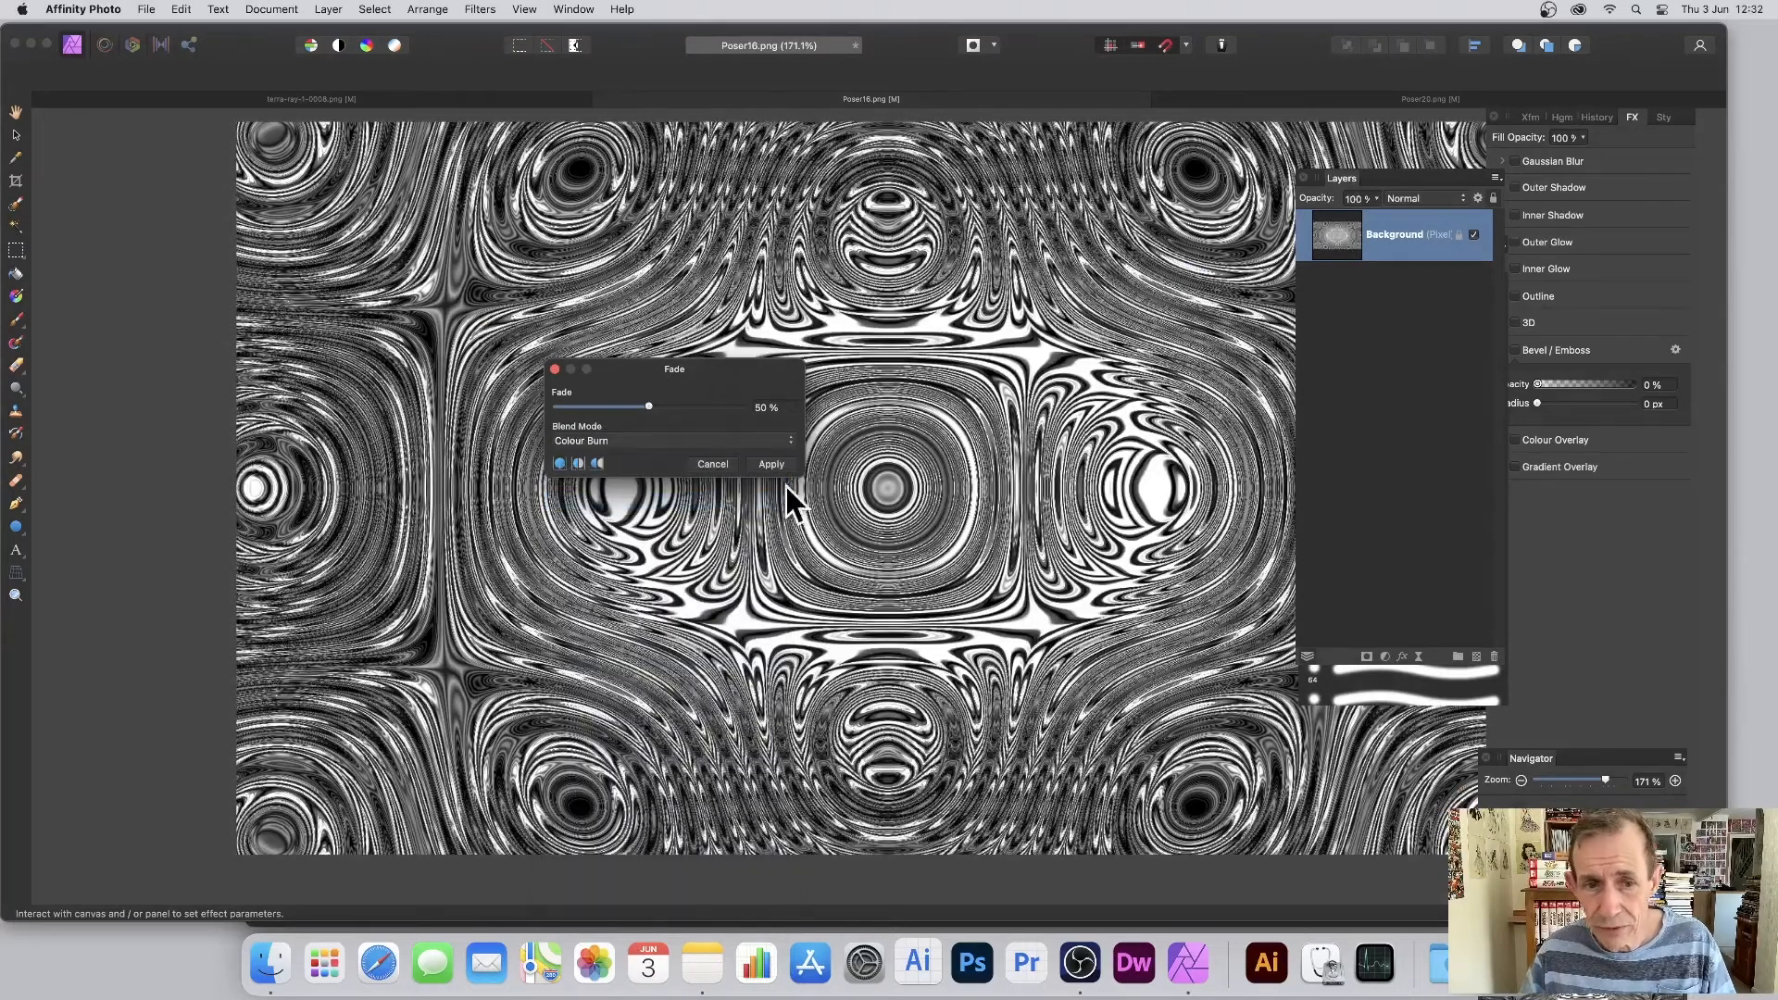
click(714, 467)
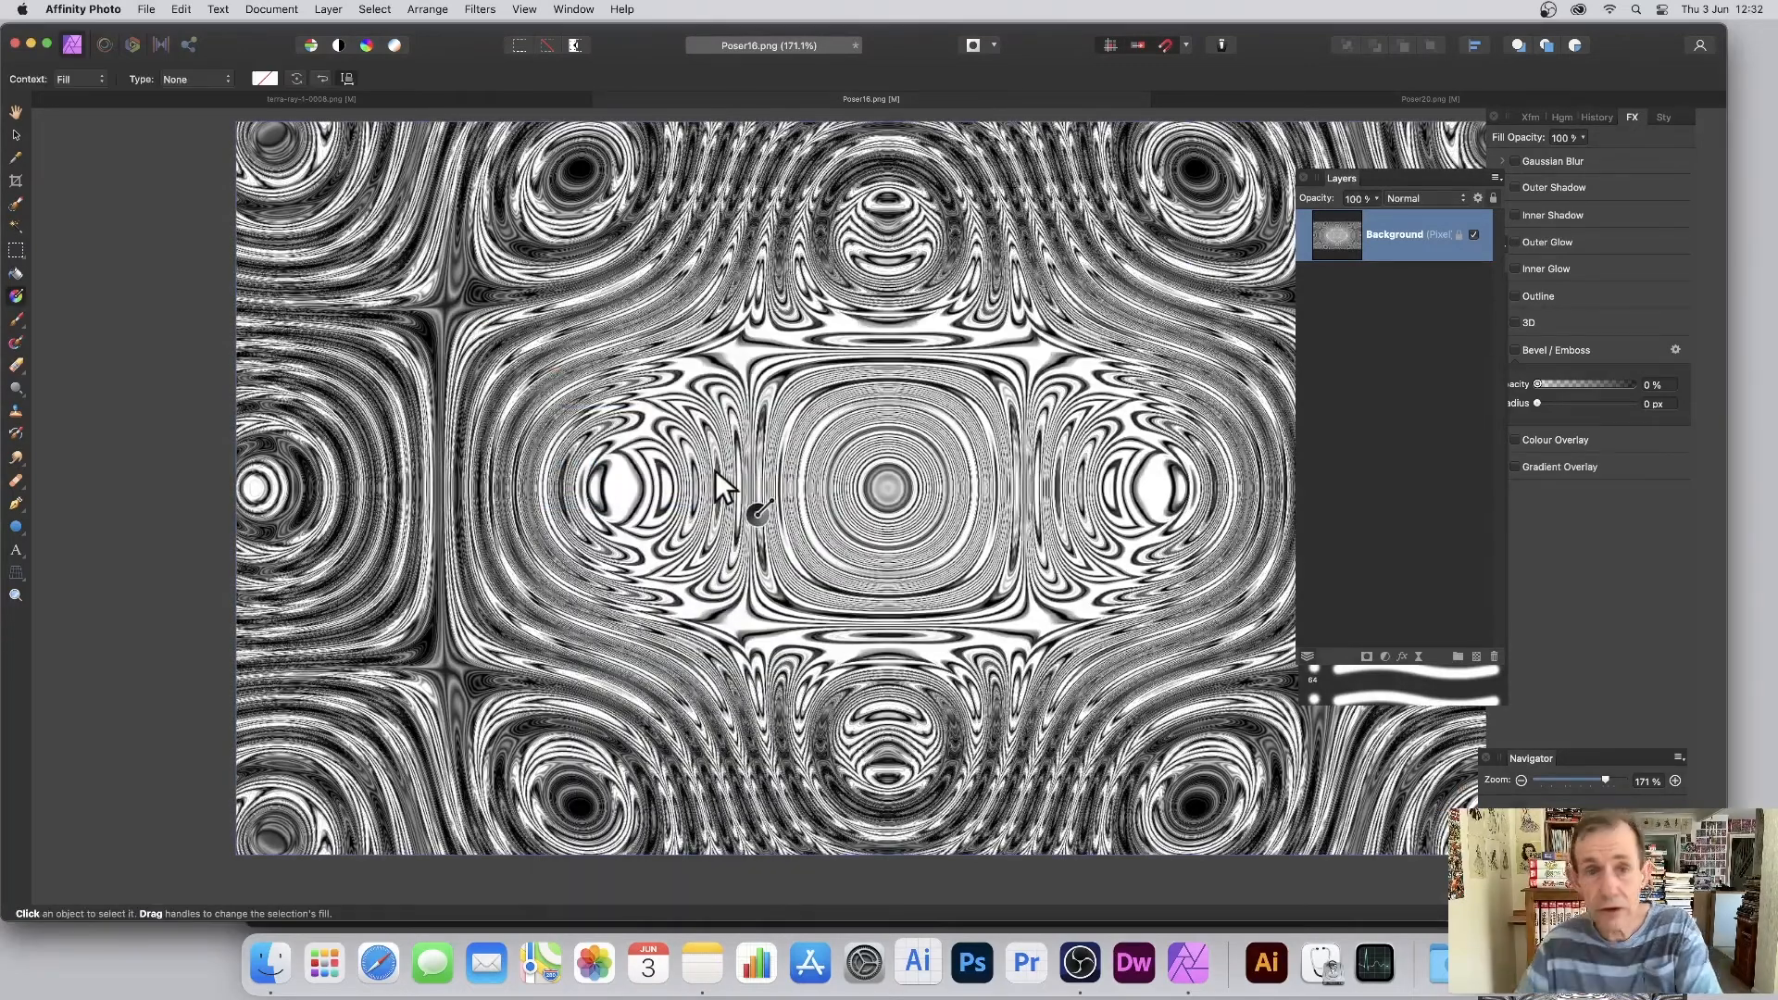
Step: Show the Macro panel and place it beside the Layers panel
click(524, 10)
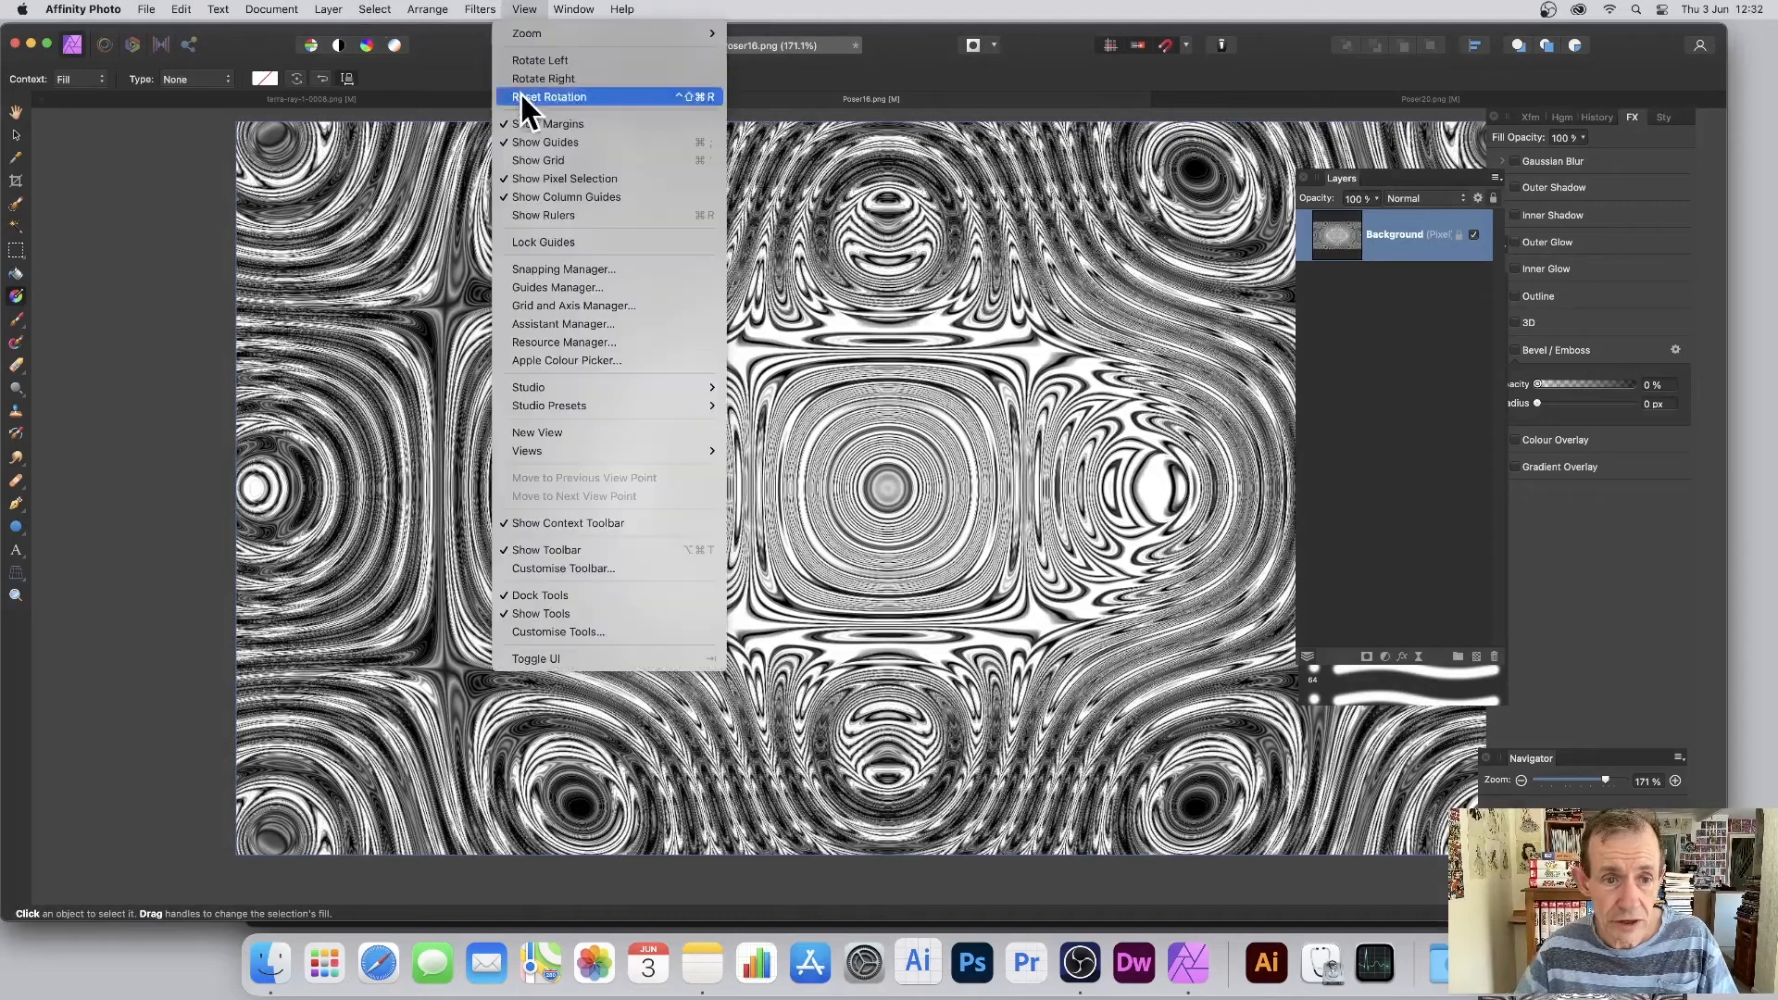
mouse_move(537, 390)
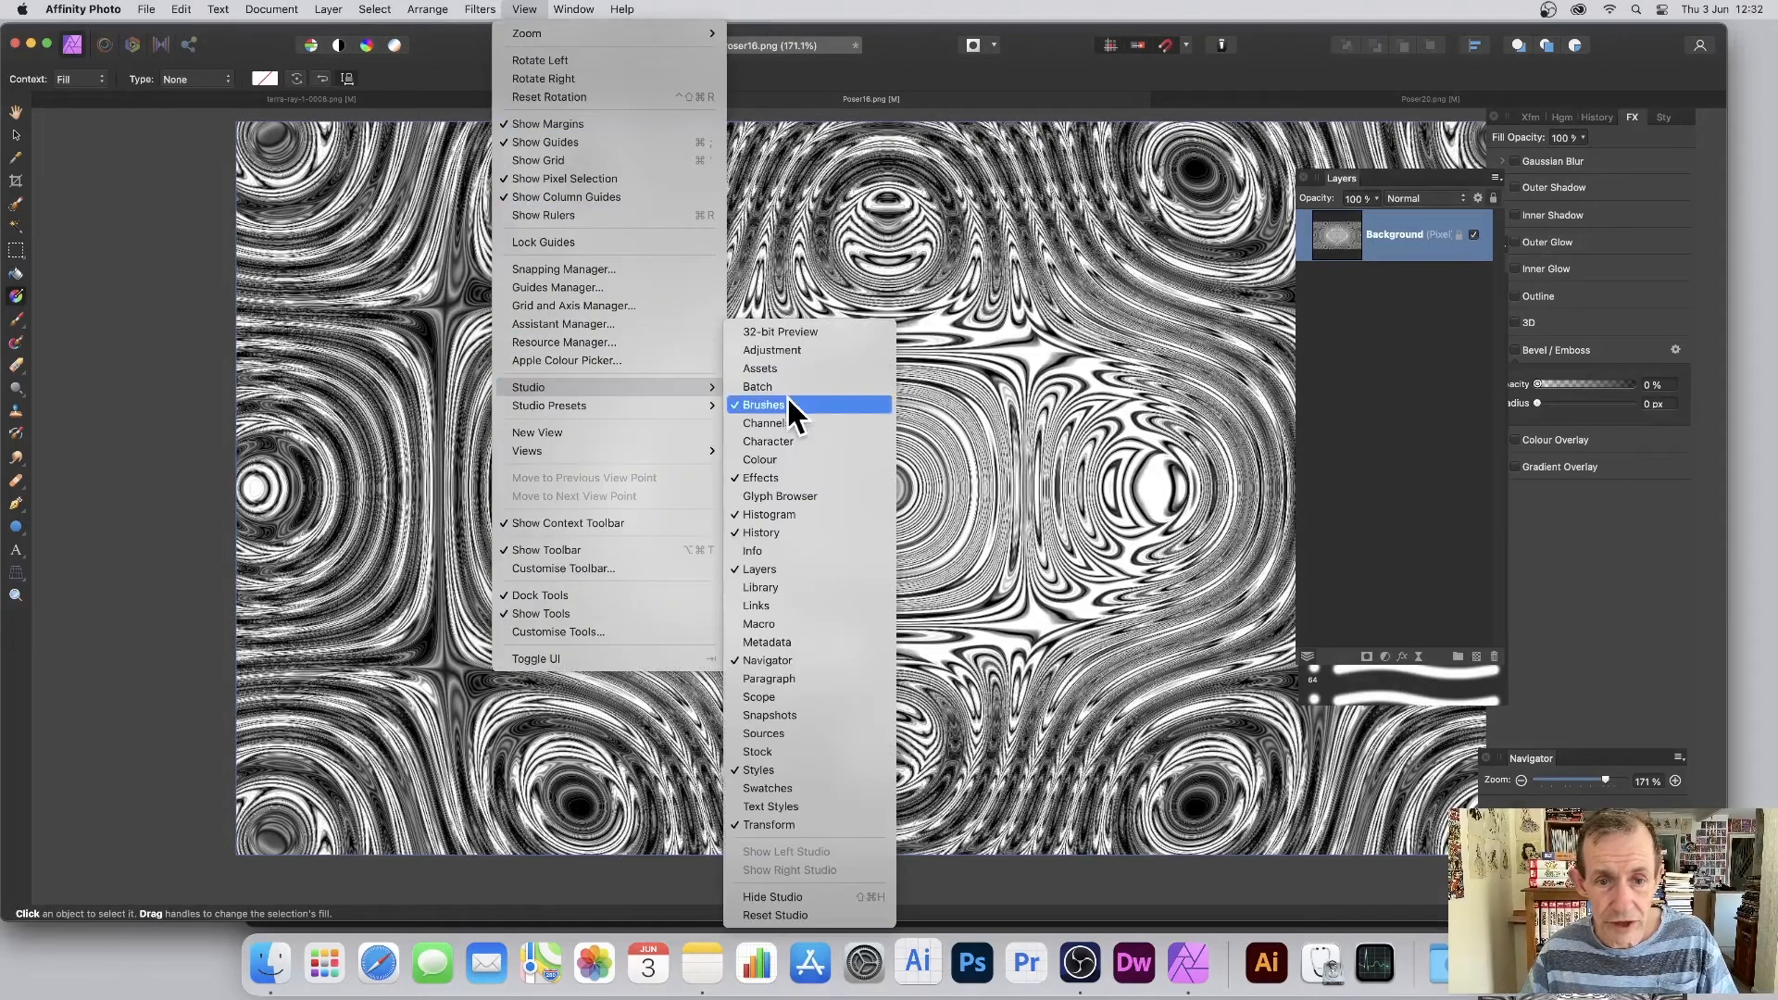
click(769, 622)
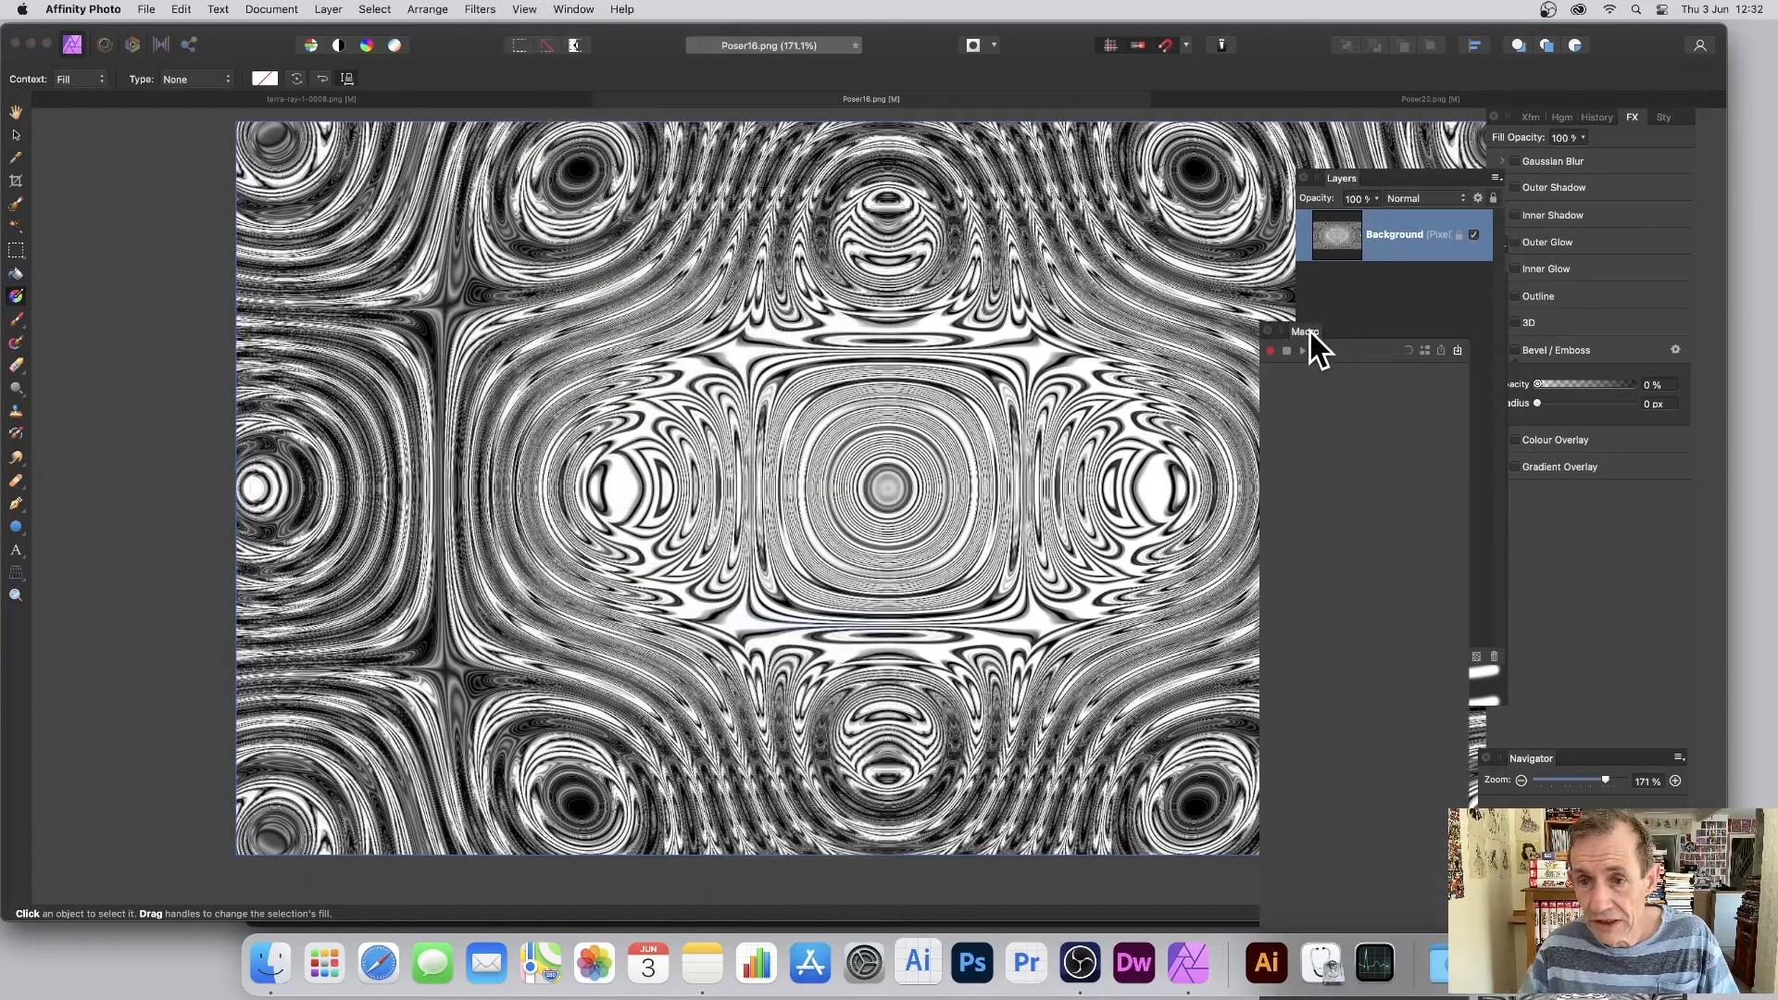
drag(1310, 332, 1215, 248)
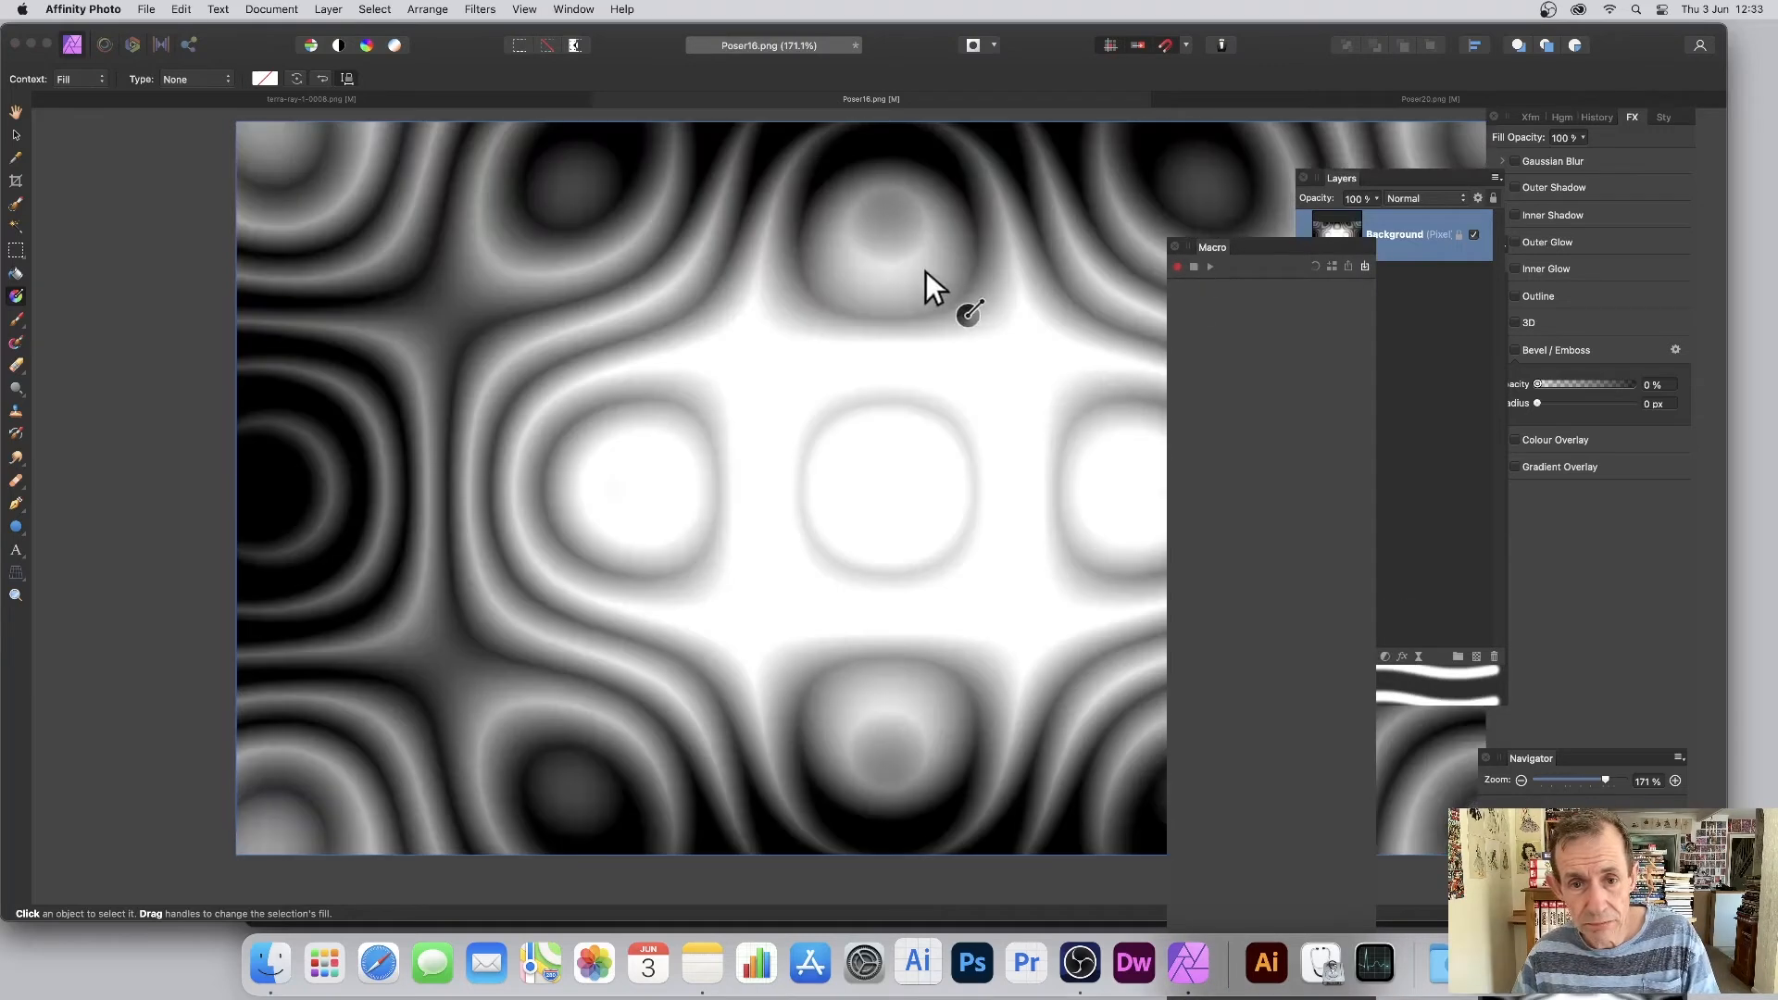
Step: Undo the distortions back to the plain gradient and record a repeat of the Equations filter in a new macro
key(super+z)
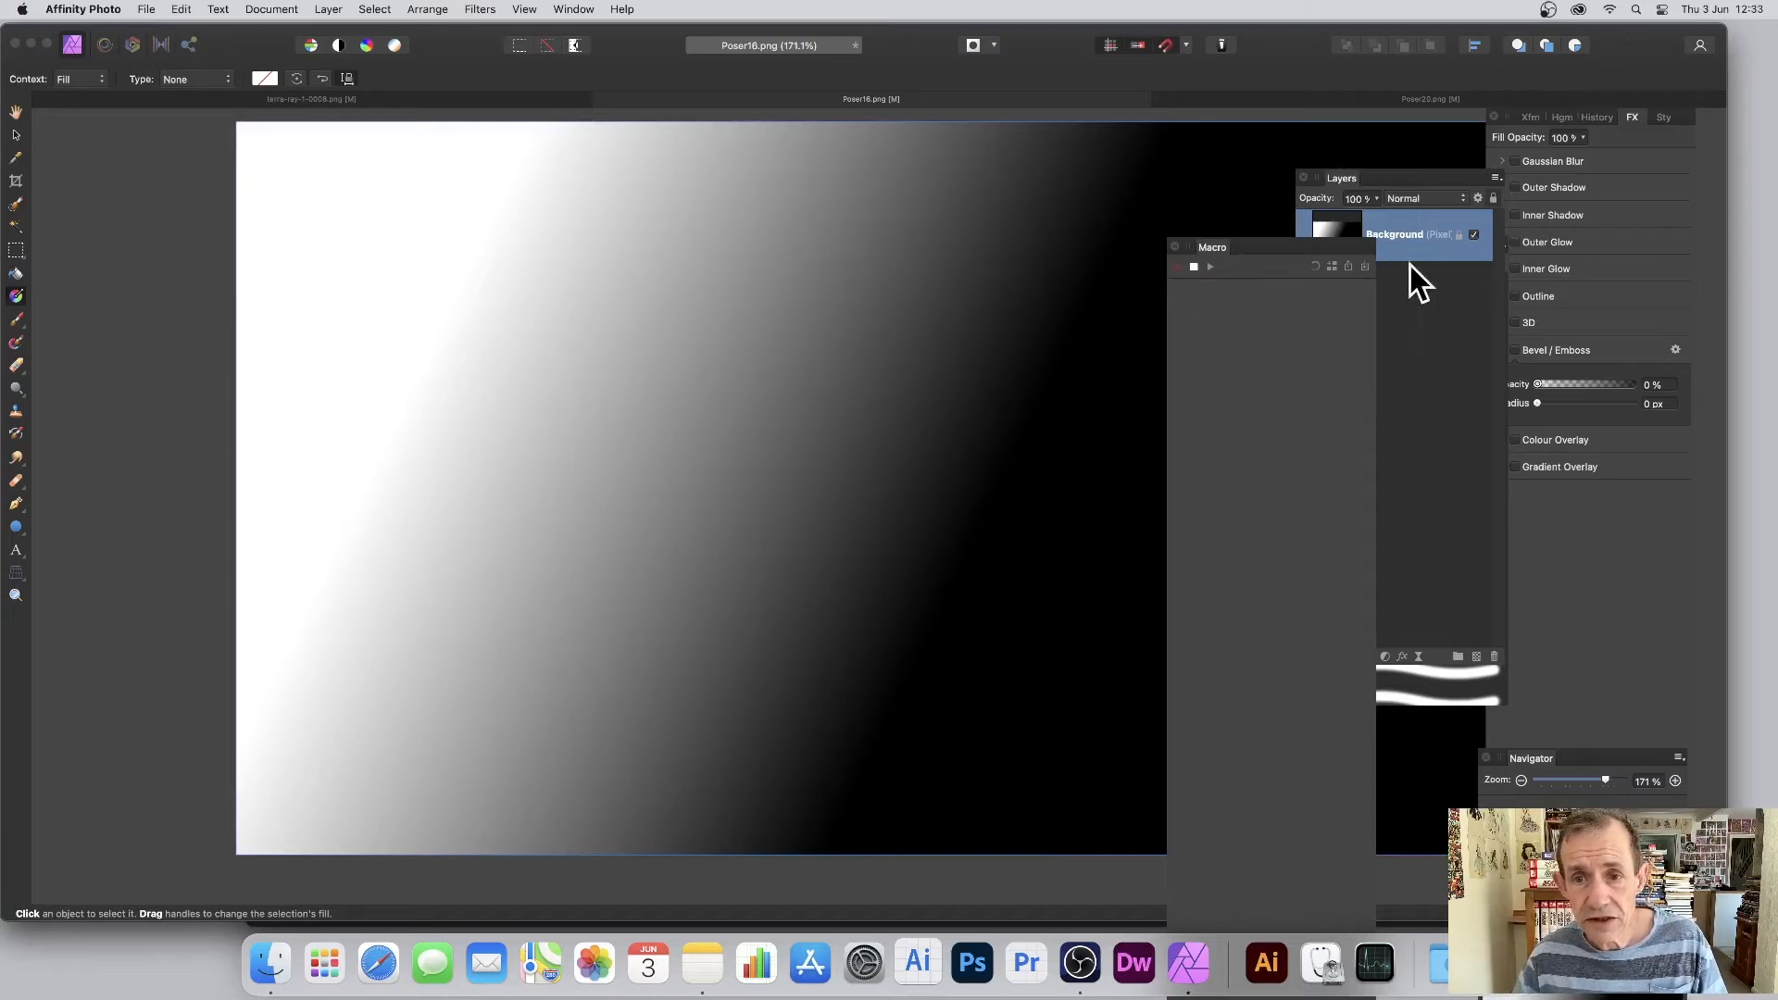
click(479, 11)
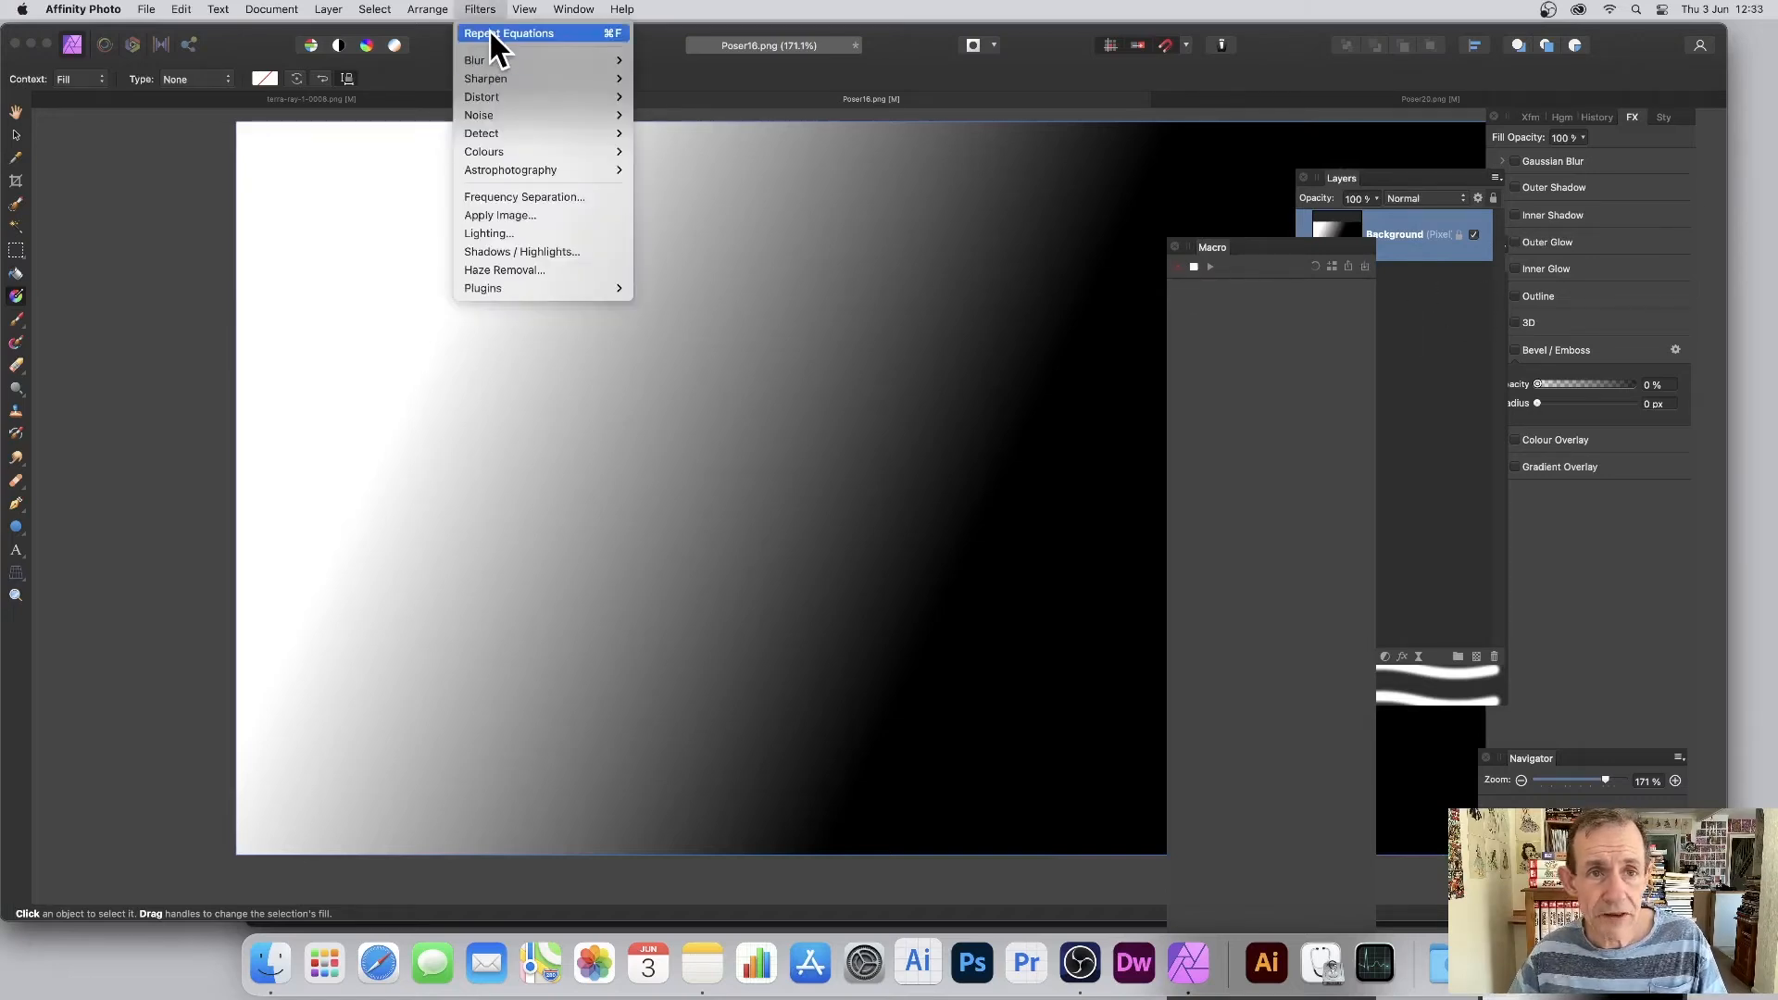
click(489, 33)
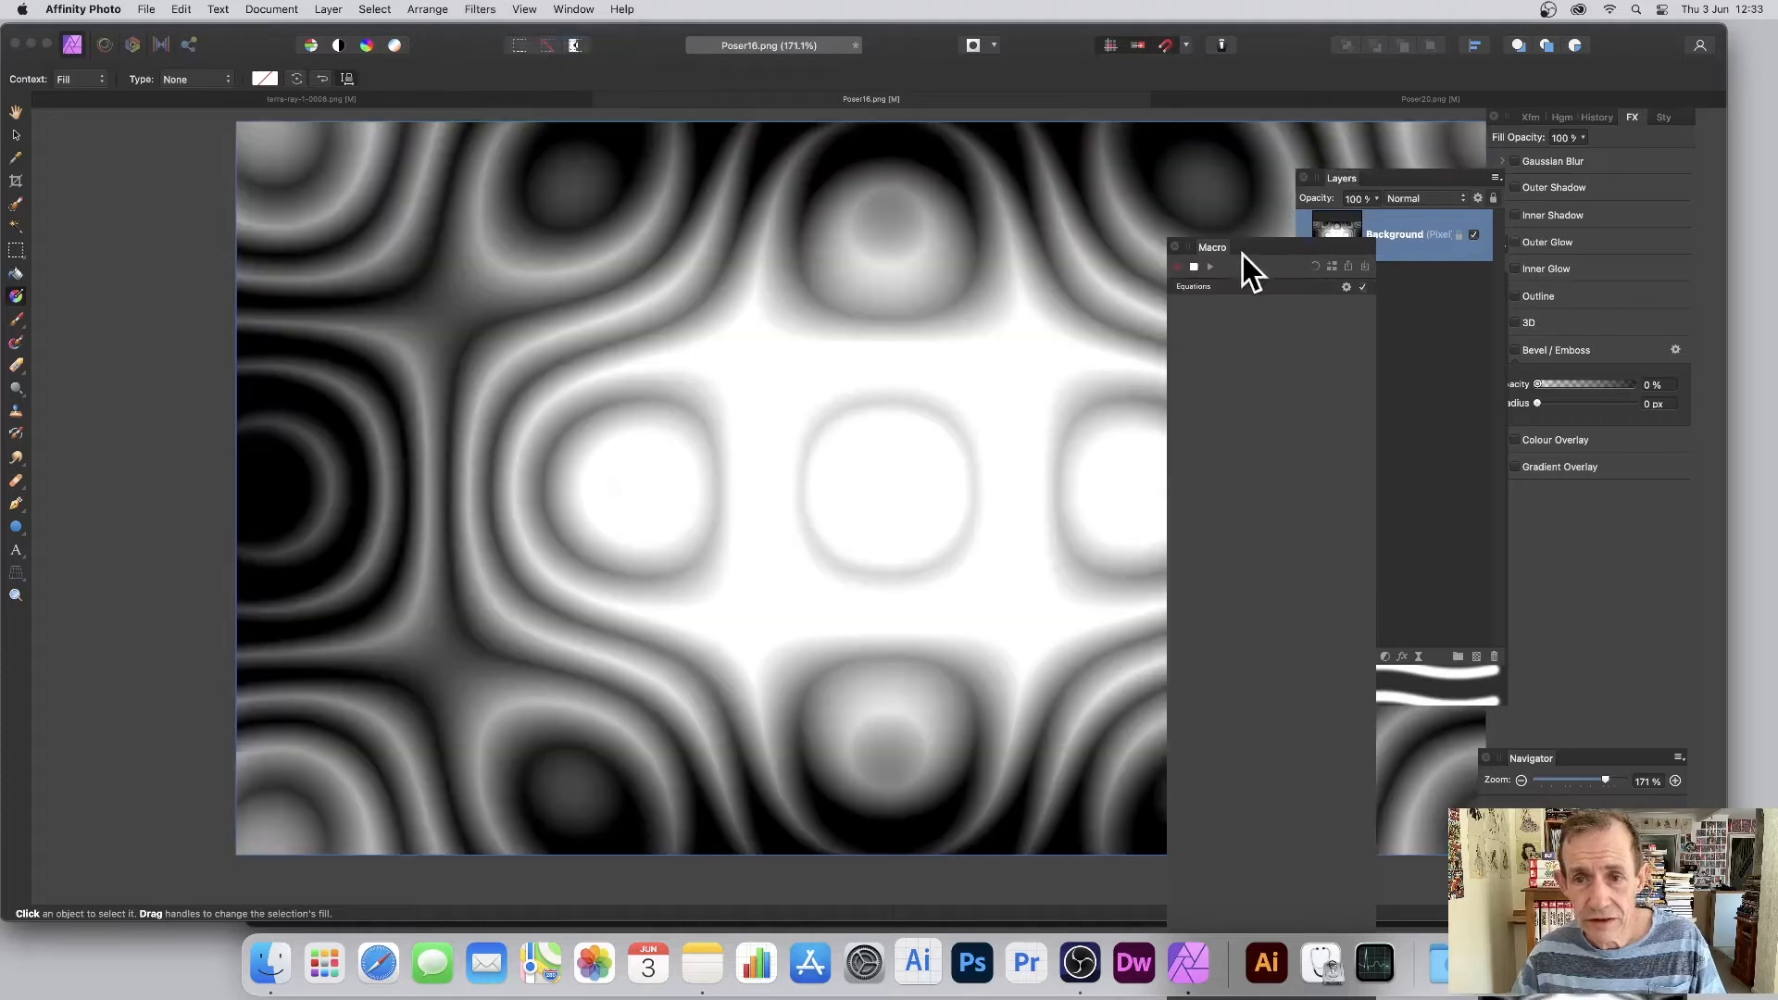
Step: Warp the pattern strongly with the Deform filter by adding several handles and pulling them far across the image
click(460, 11)
mouse_move(496, 98)
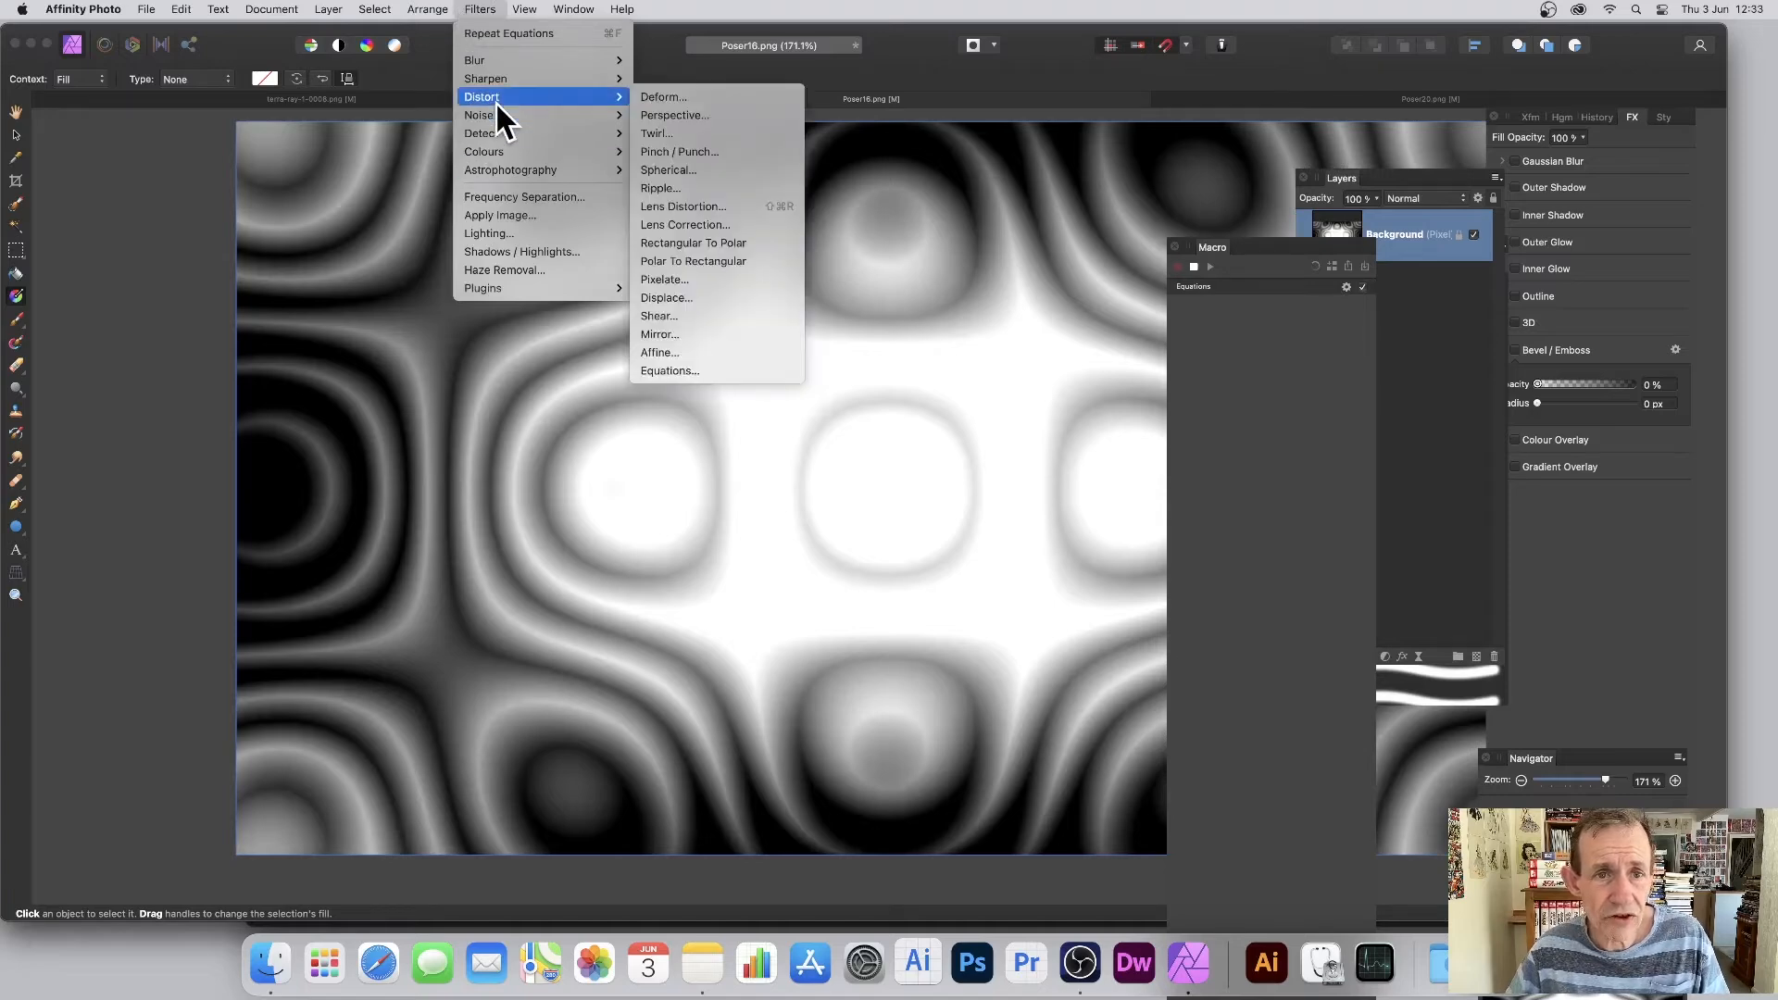
click(735, 98)
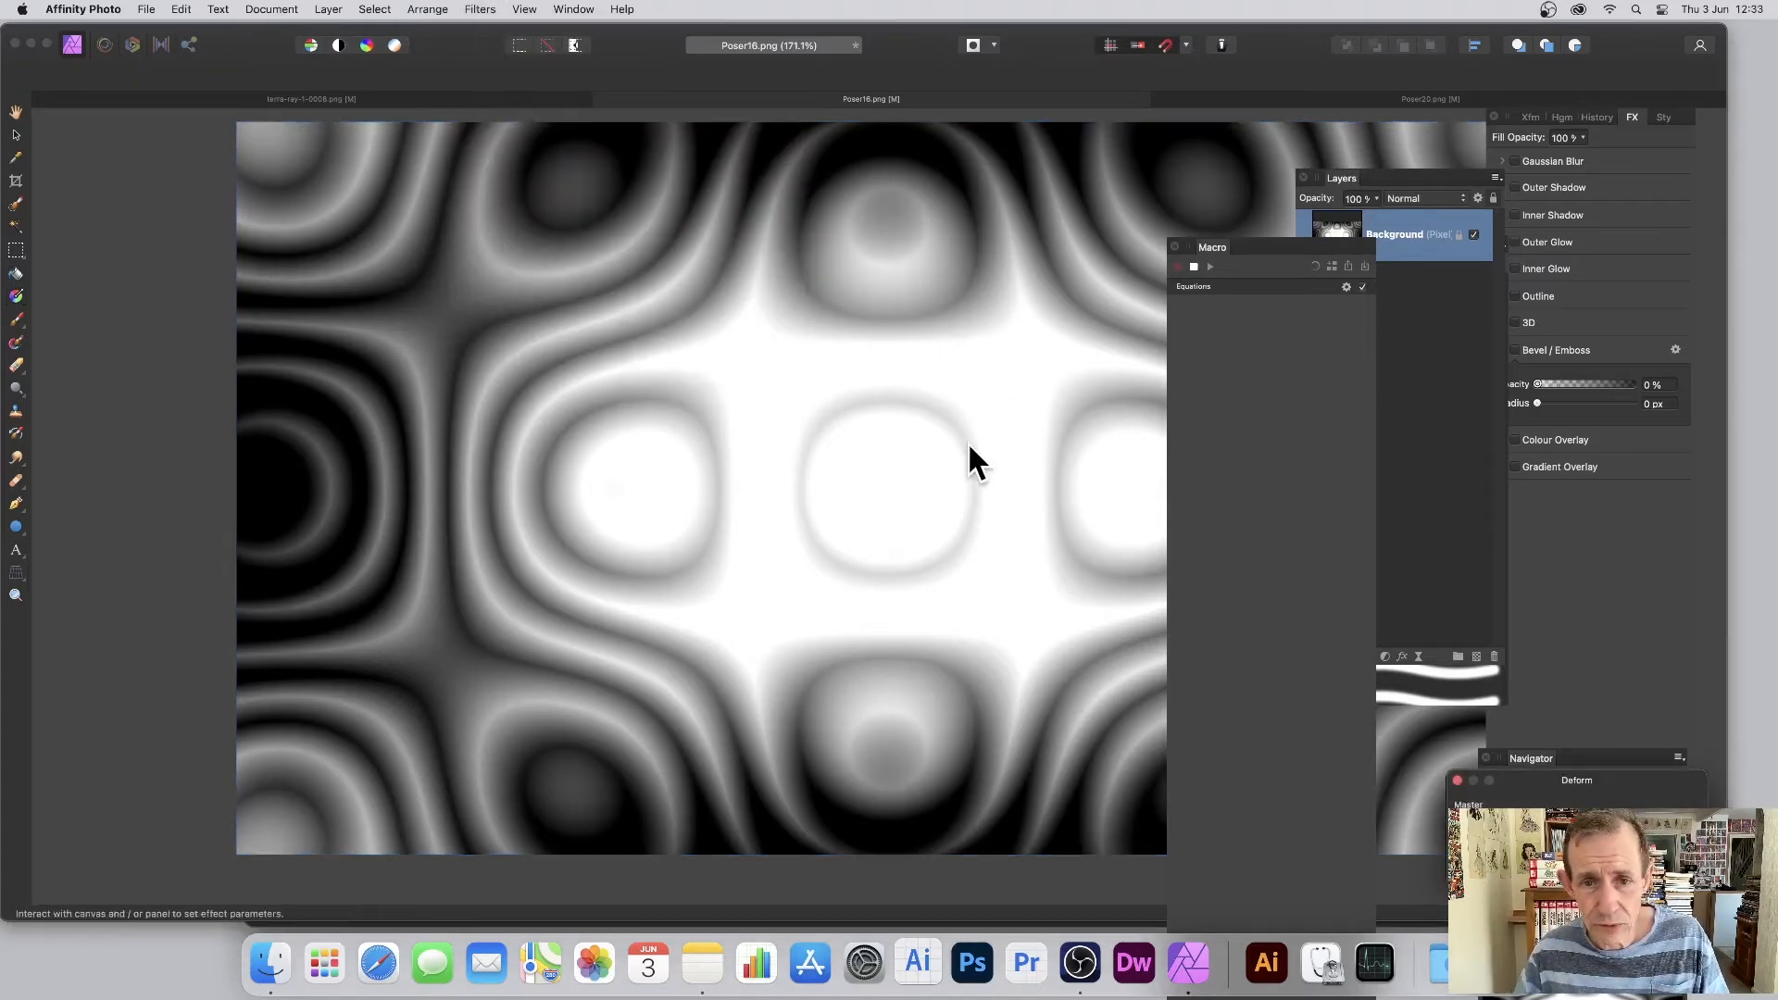
click(942, 570)
click(1051, 324)
drag(546, 675, 404, 654)
drag(942, 571, 548, 225)
drag(1051, 329, 1540, 464)
click(1014, 323)
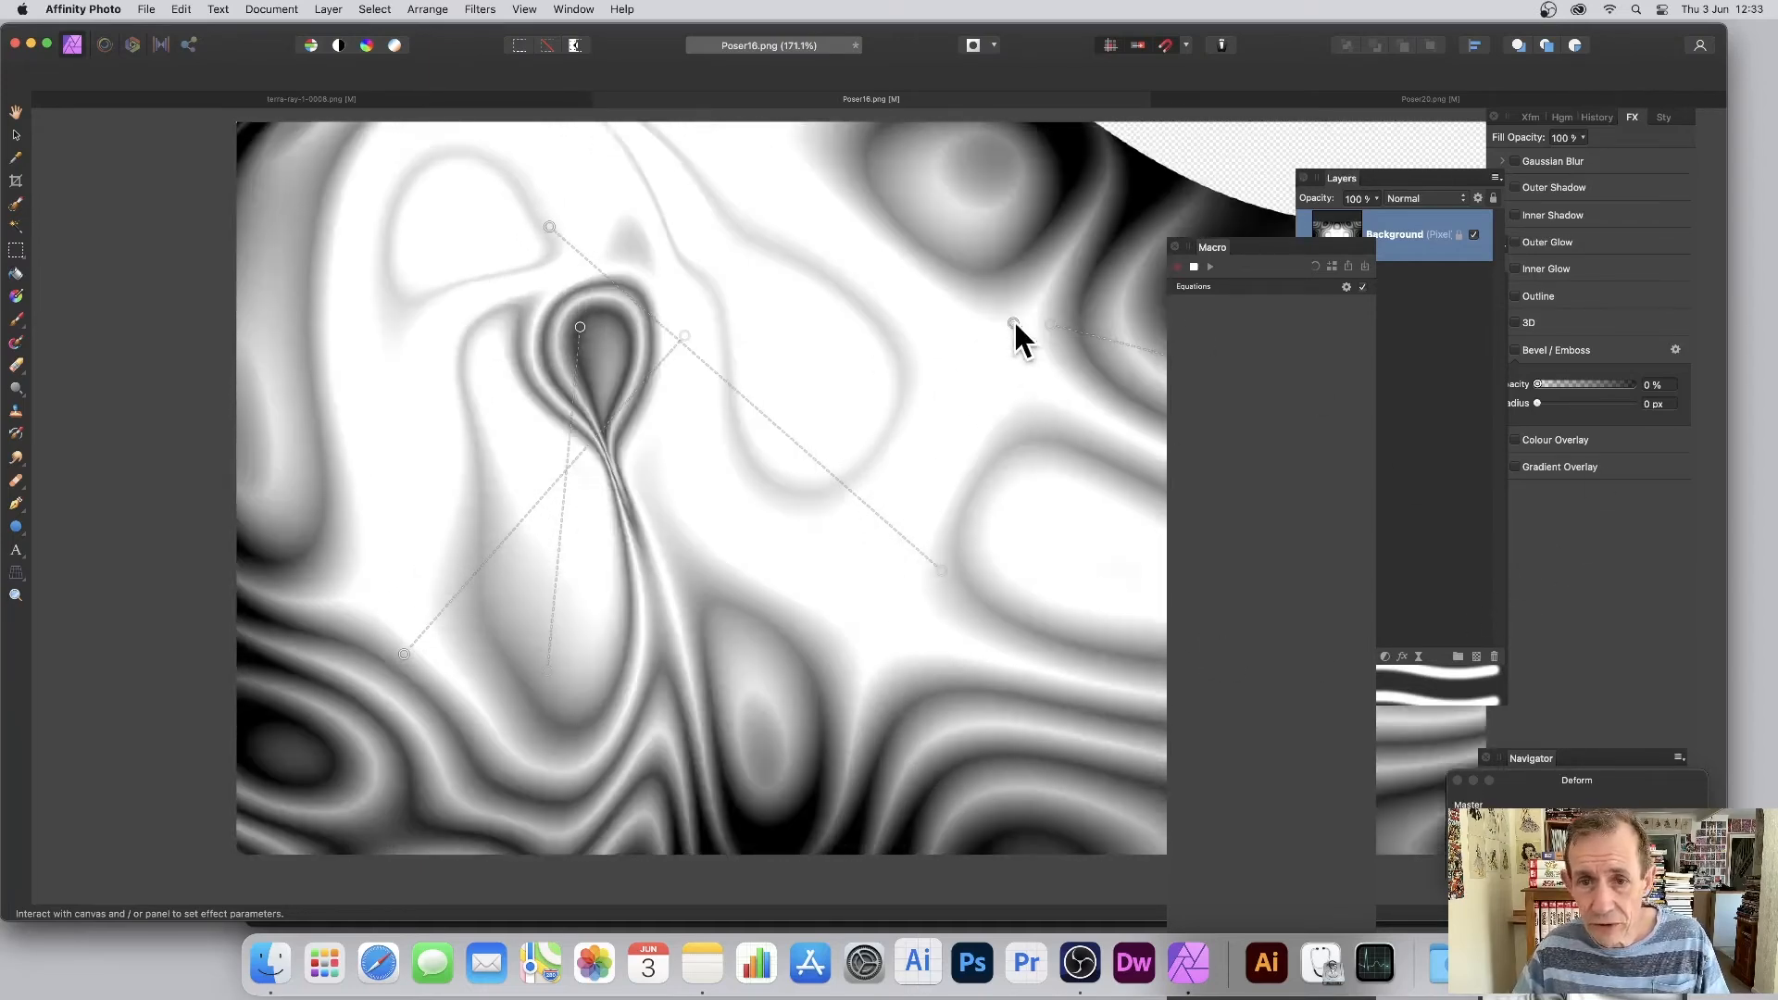
drag(1013, 322, 1336, 109)
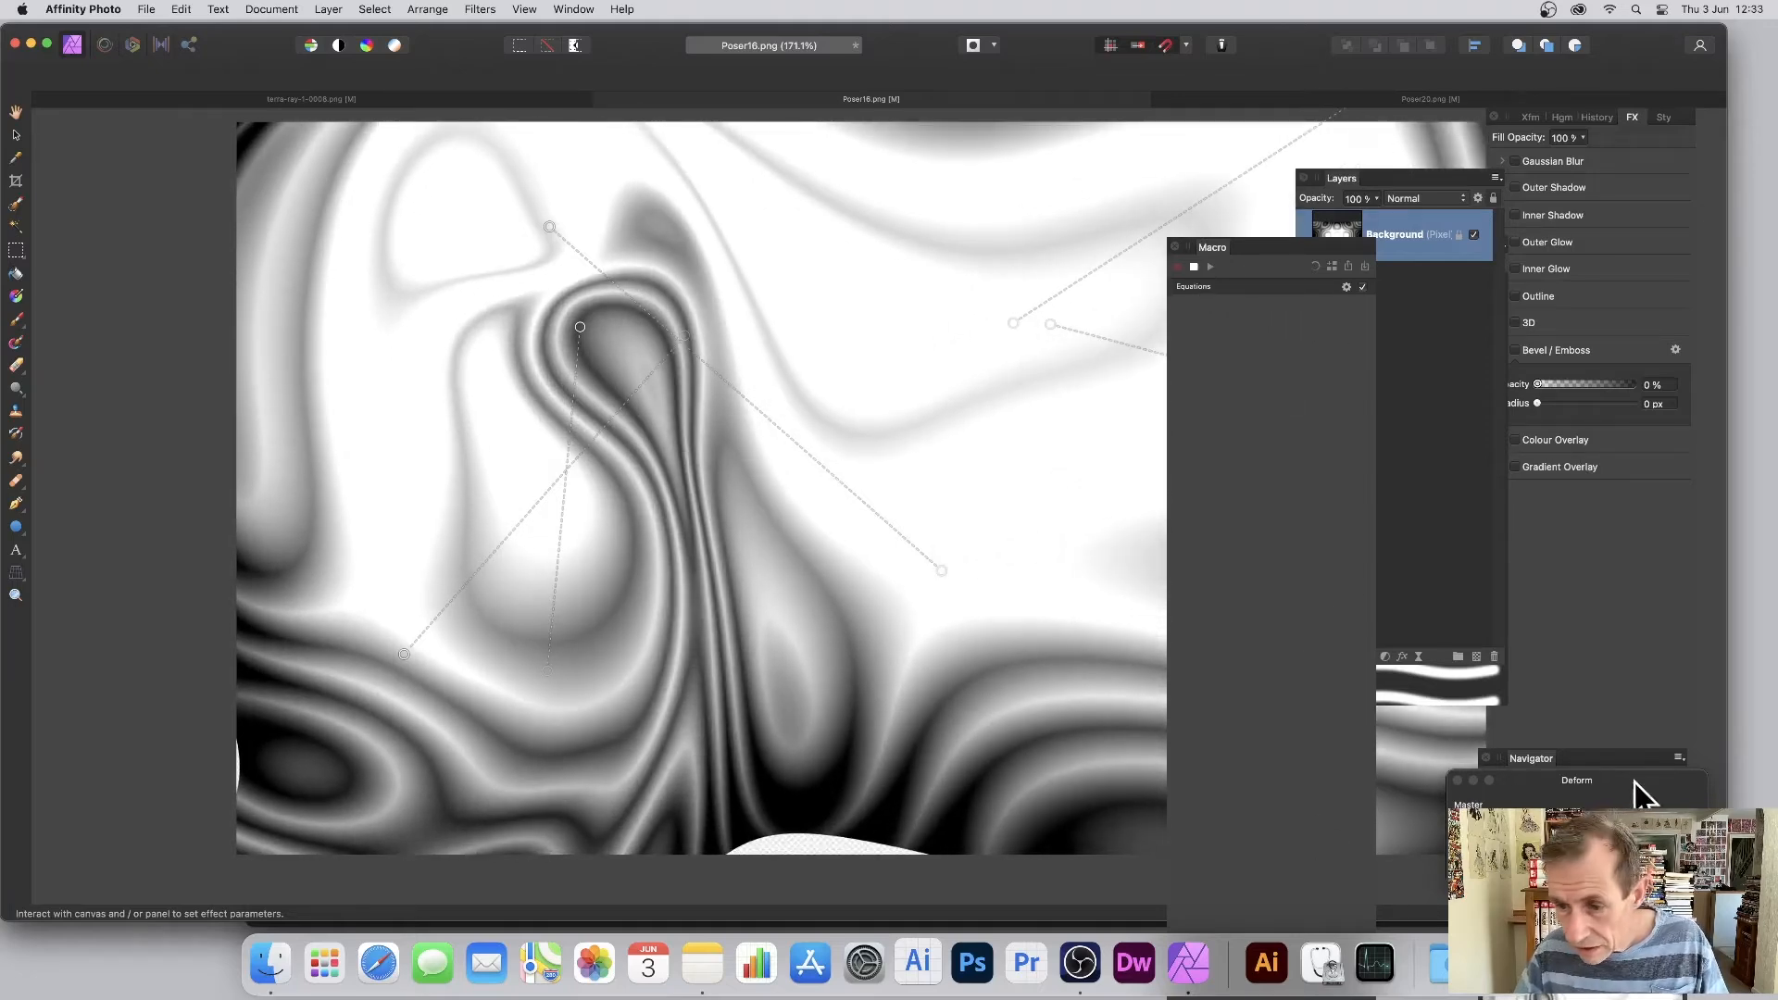
Step: Apply the deformation and stop recording the macro
drag(1635, 782, 844, 462)
click(884, 554)
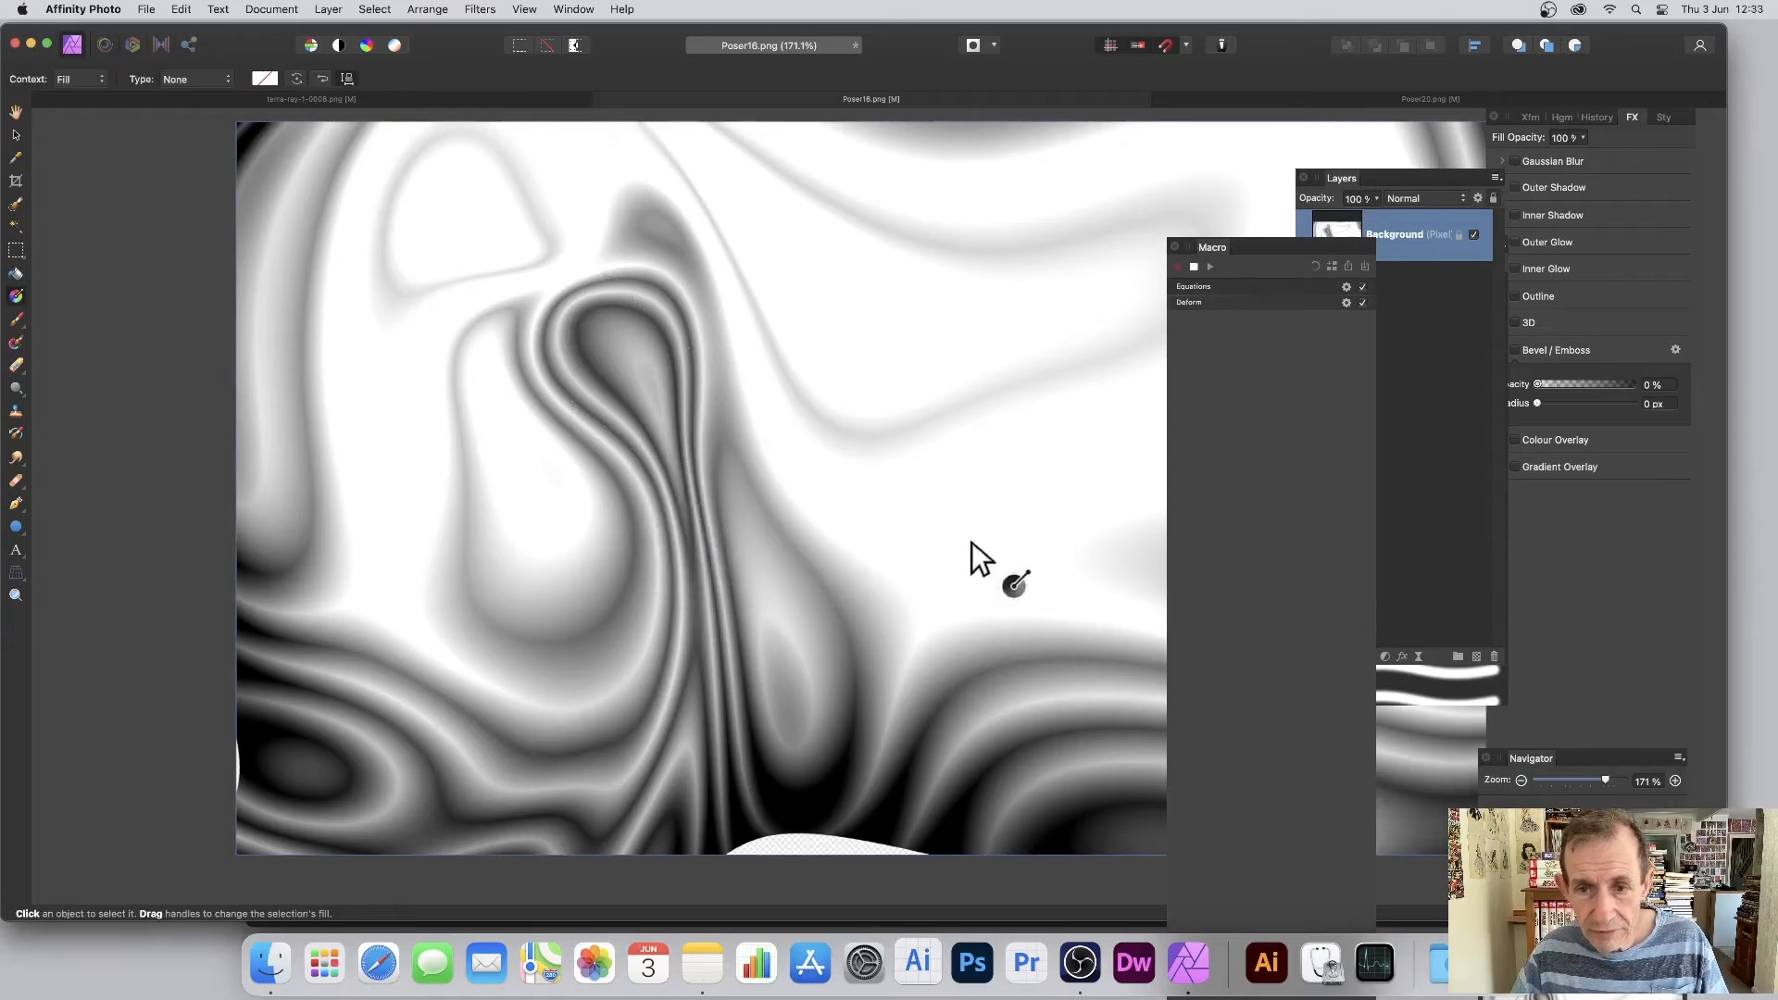
click(1193, 268)
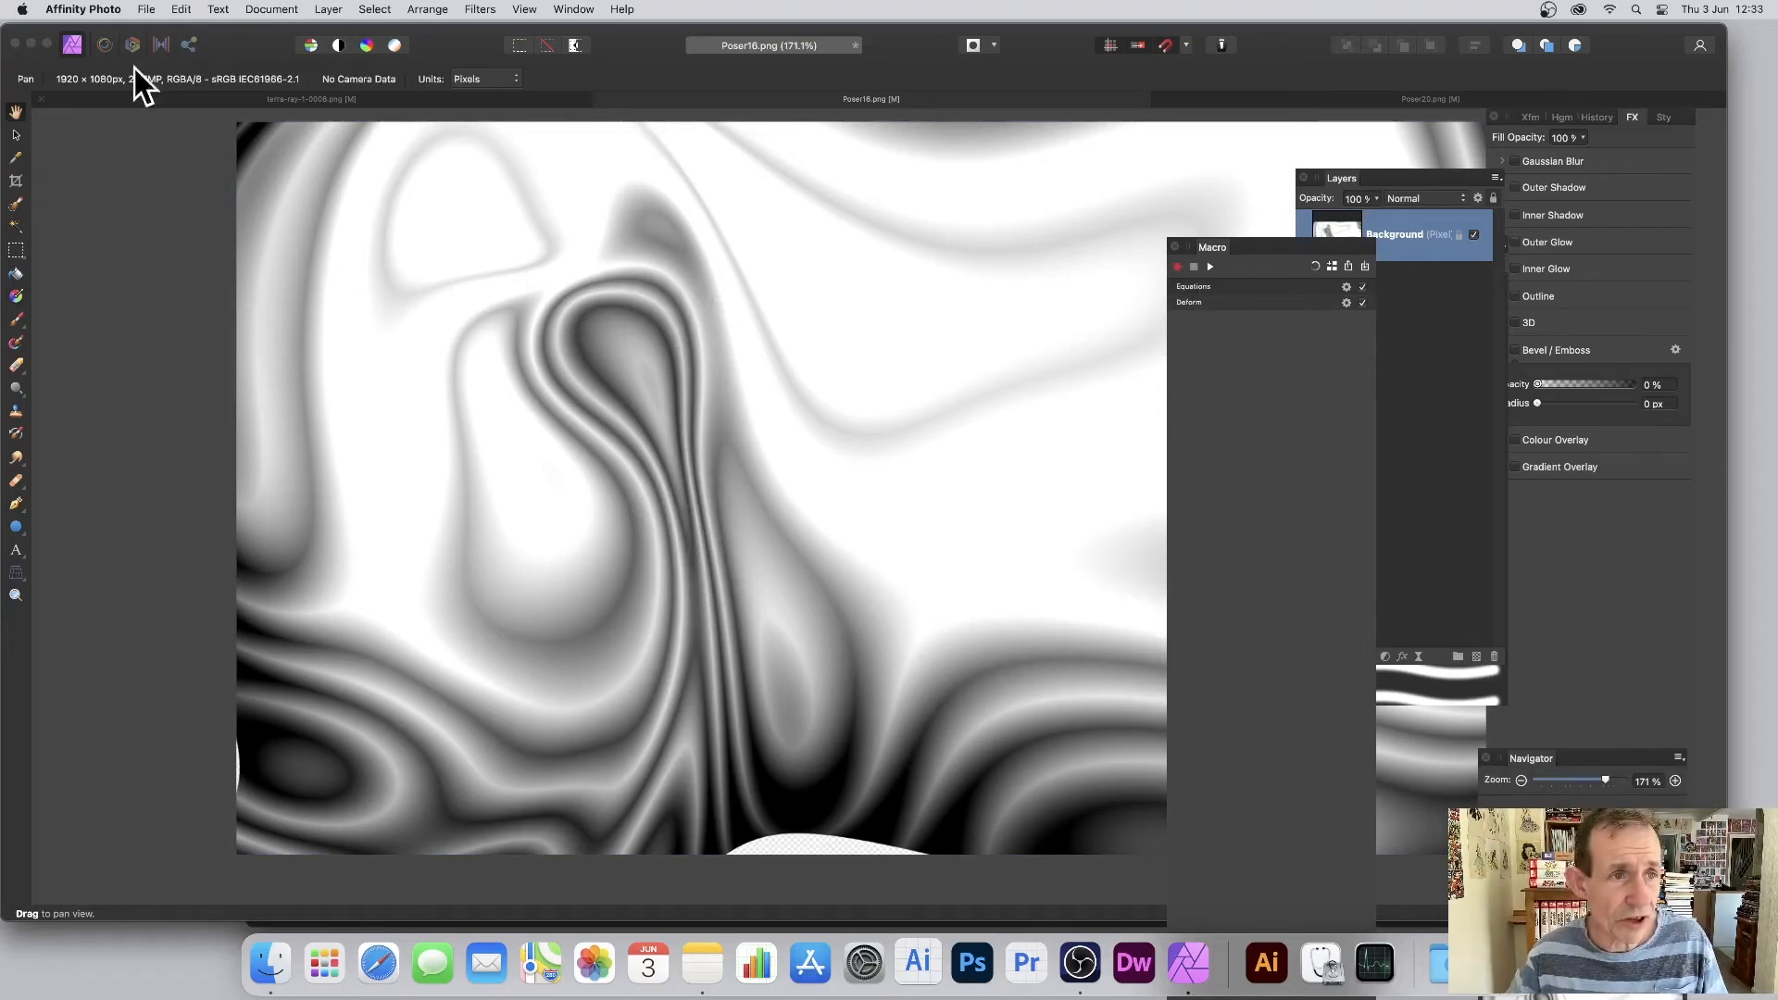
Step: Fill the layer with the grey-blue custom colour and add noise at 100% intensity
click(186, 9)
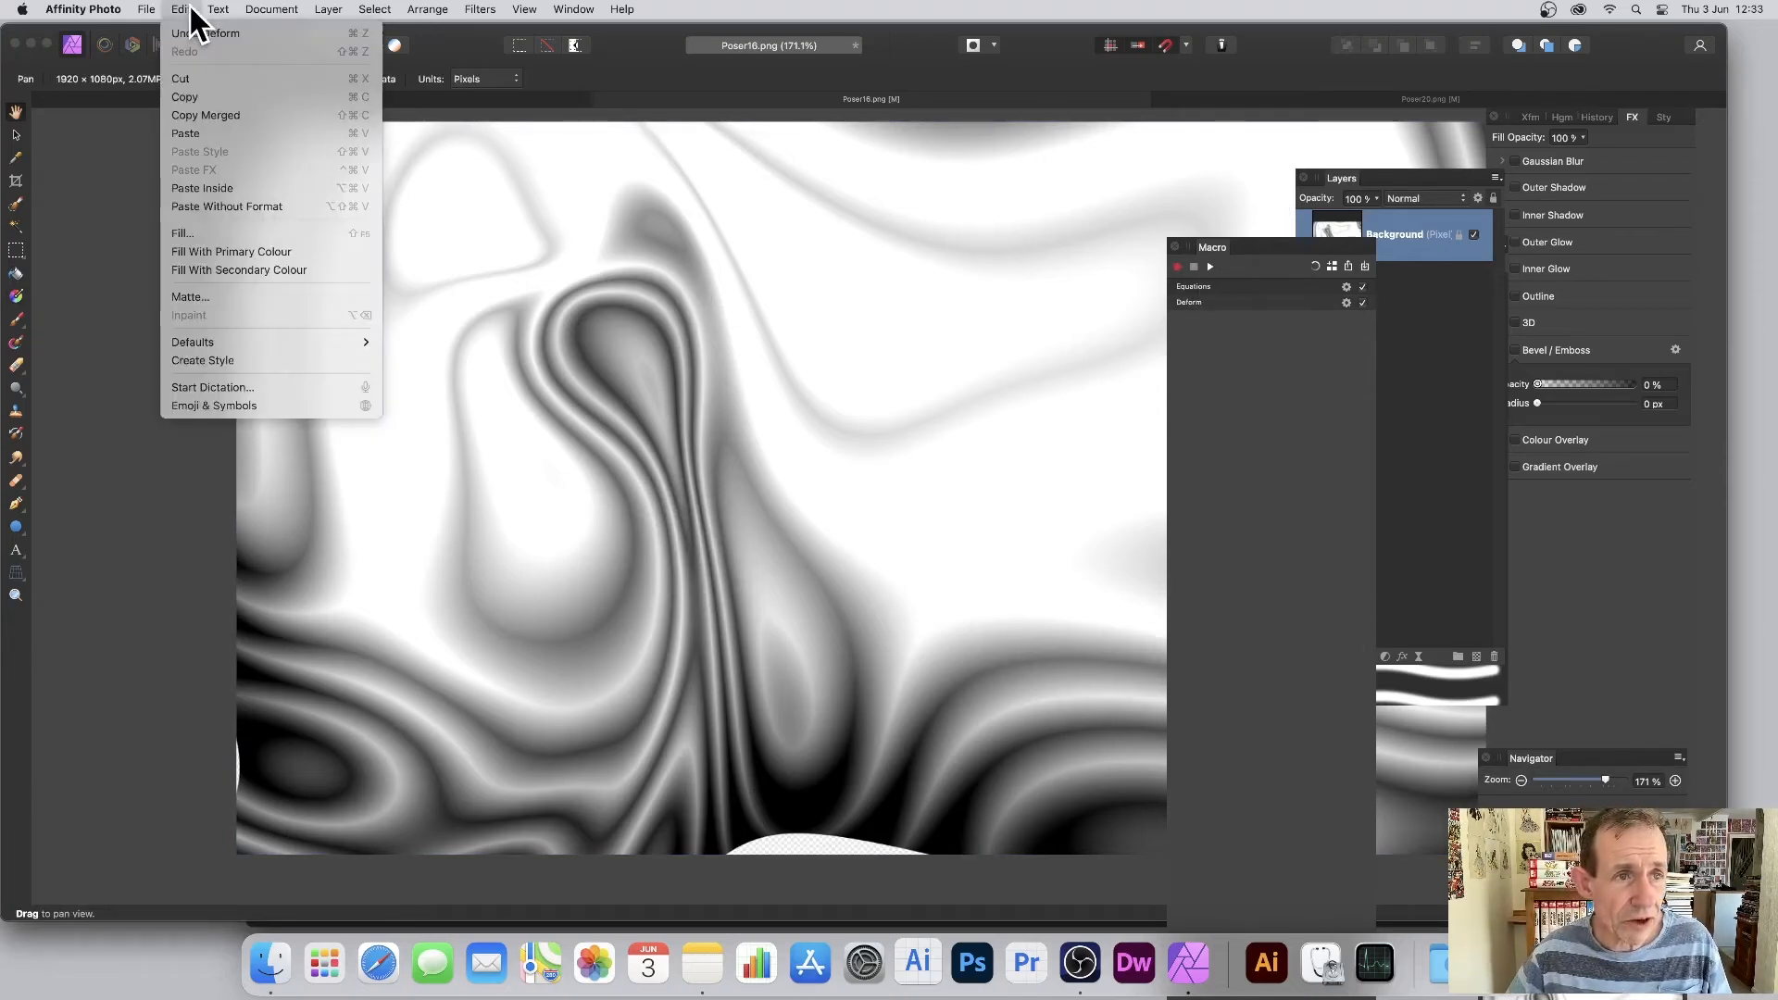
click(195, 236)
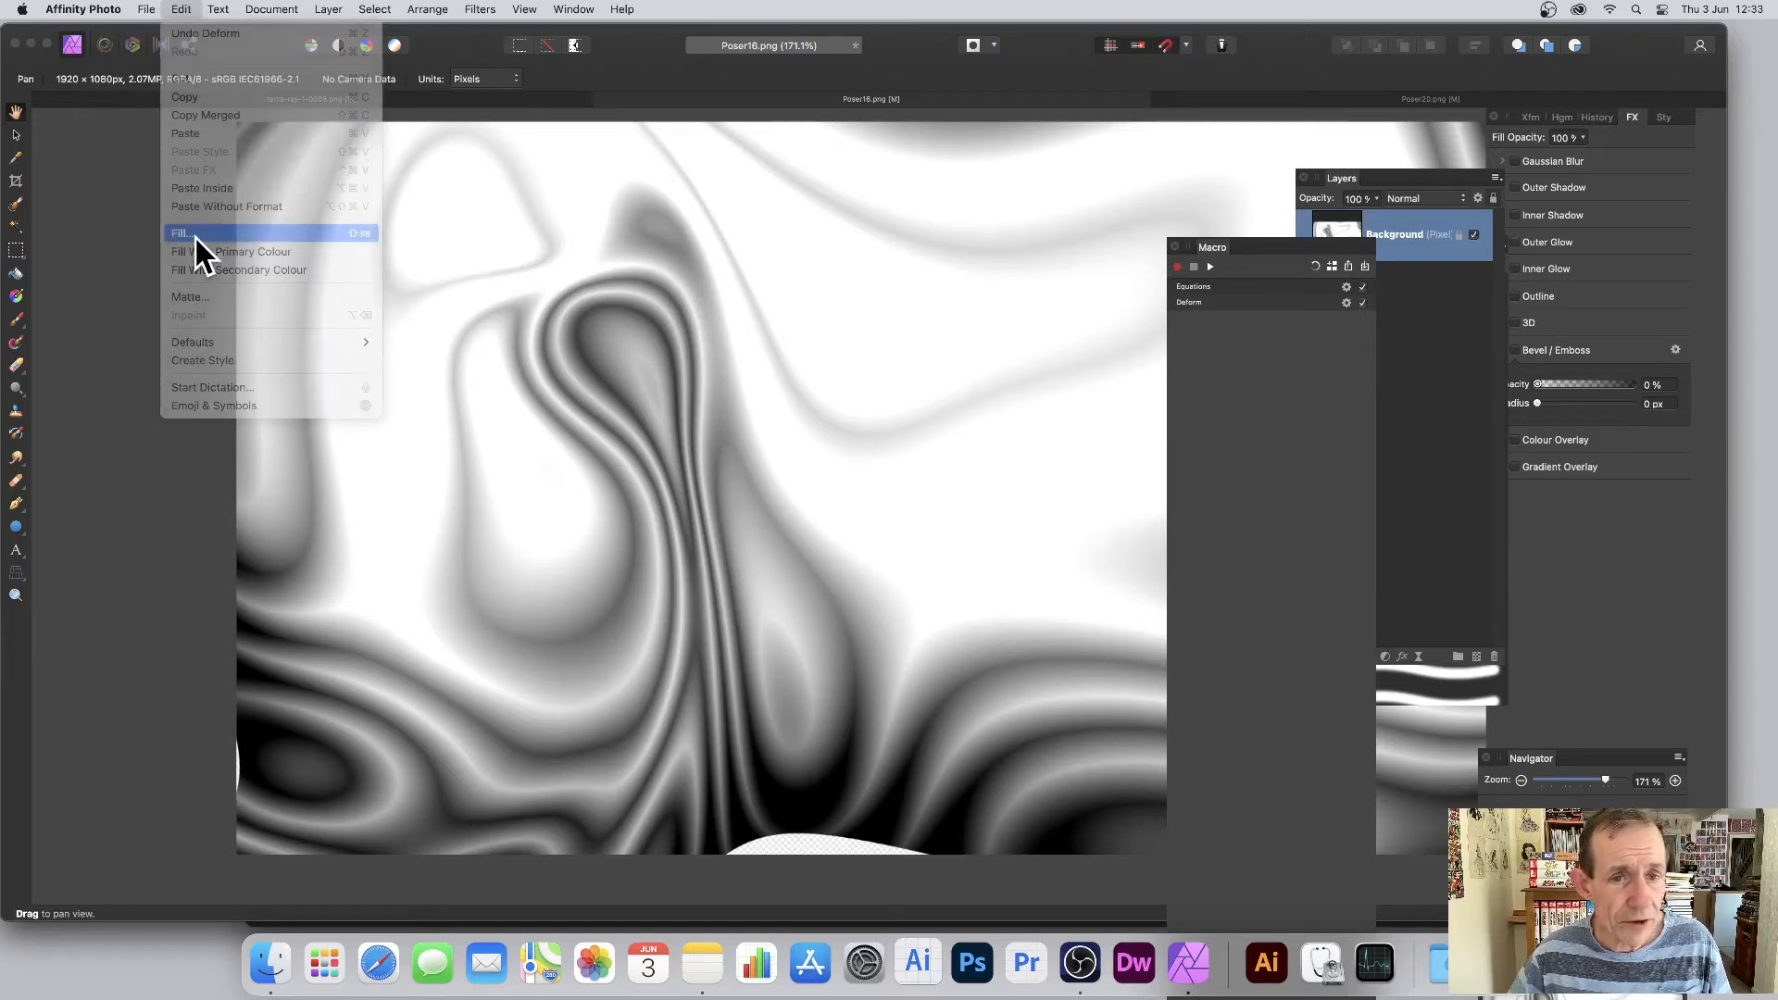
click(478, 11)
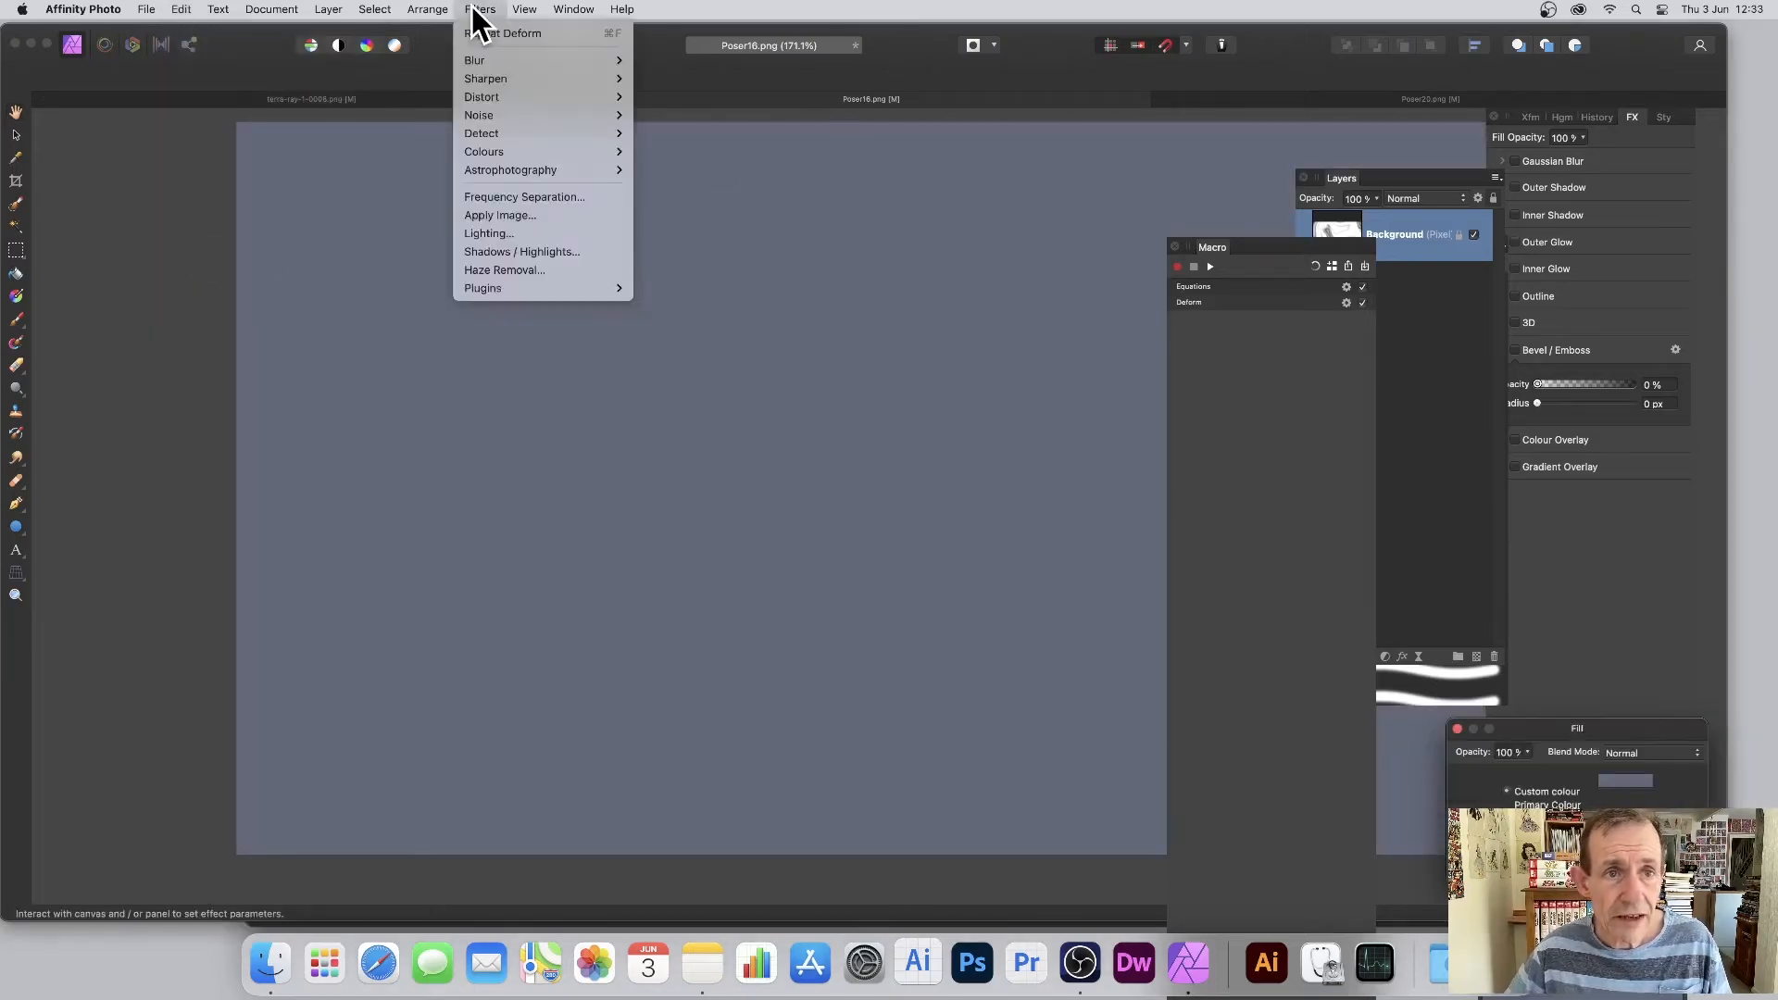
mouse_move(476, 104)
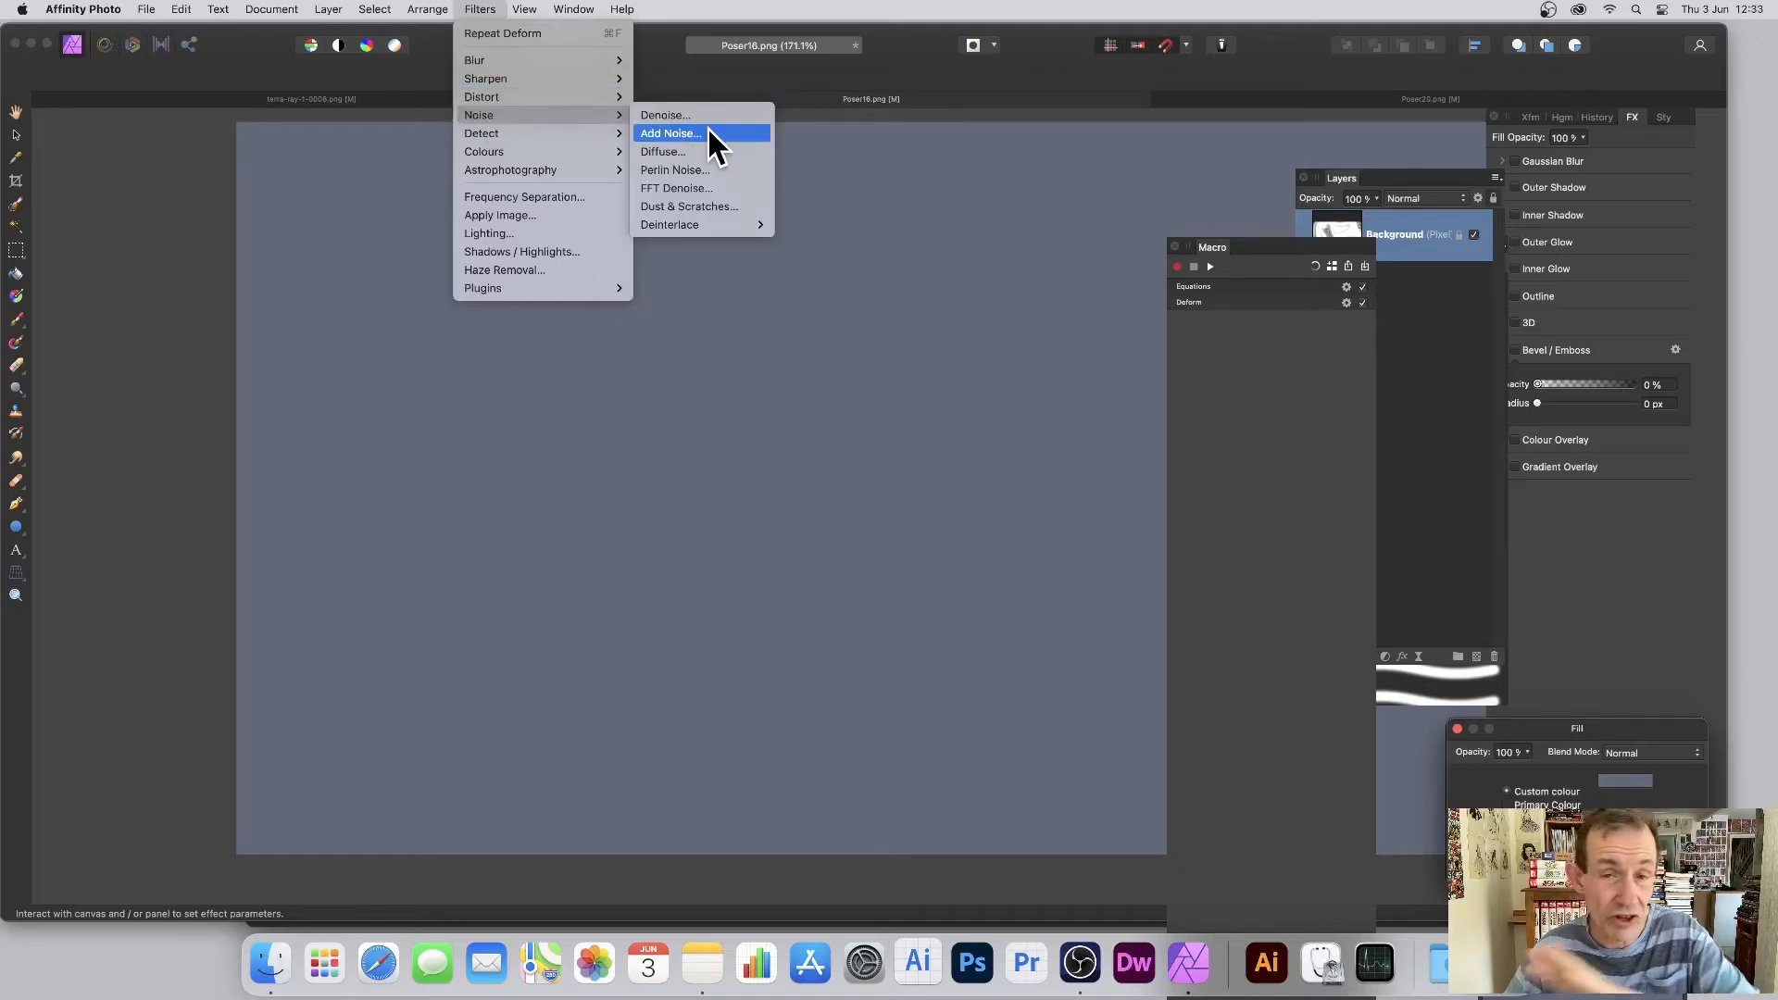
click(707, 130)
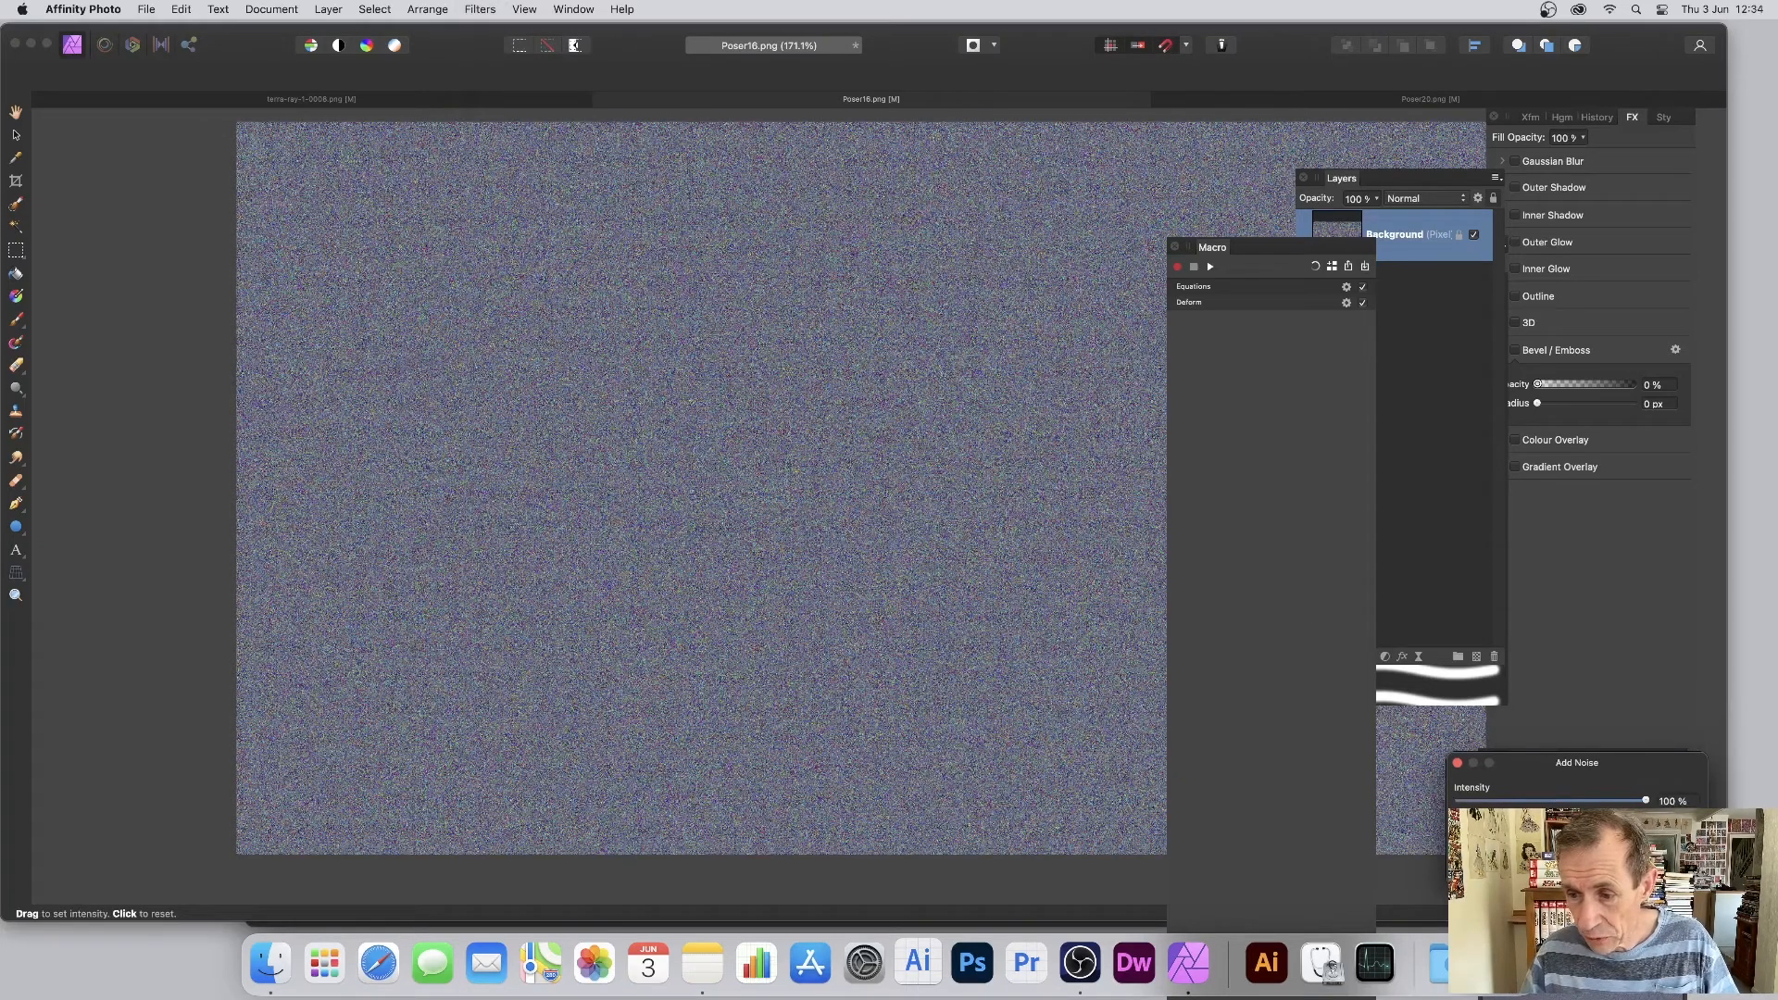
key(Return)
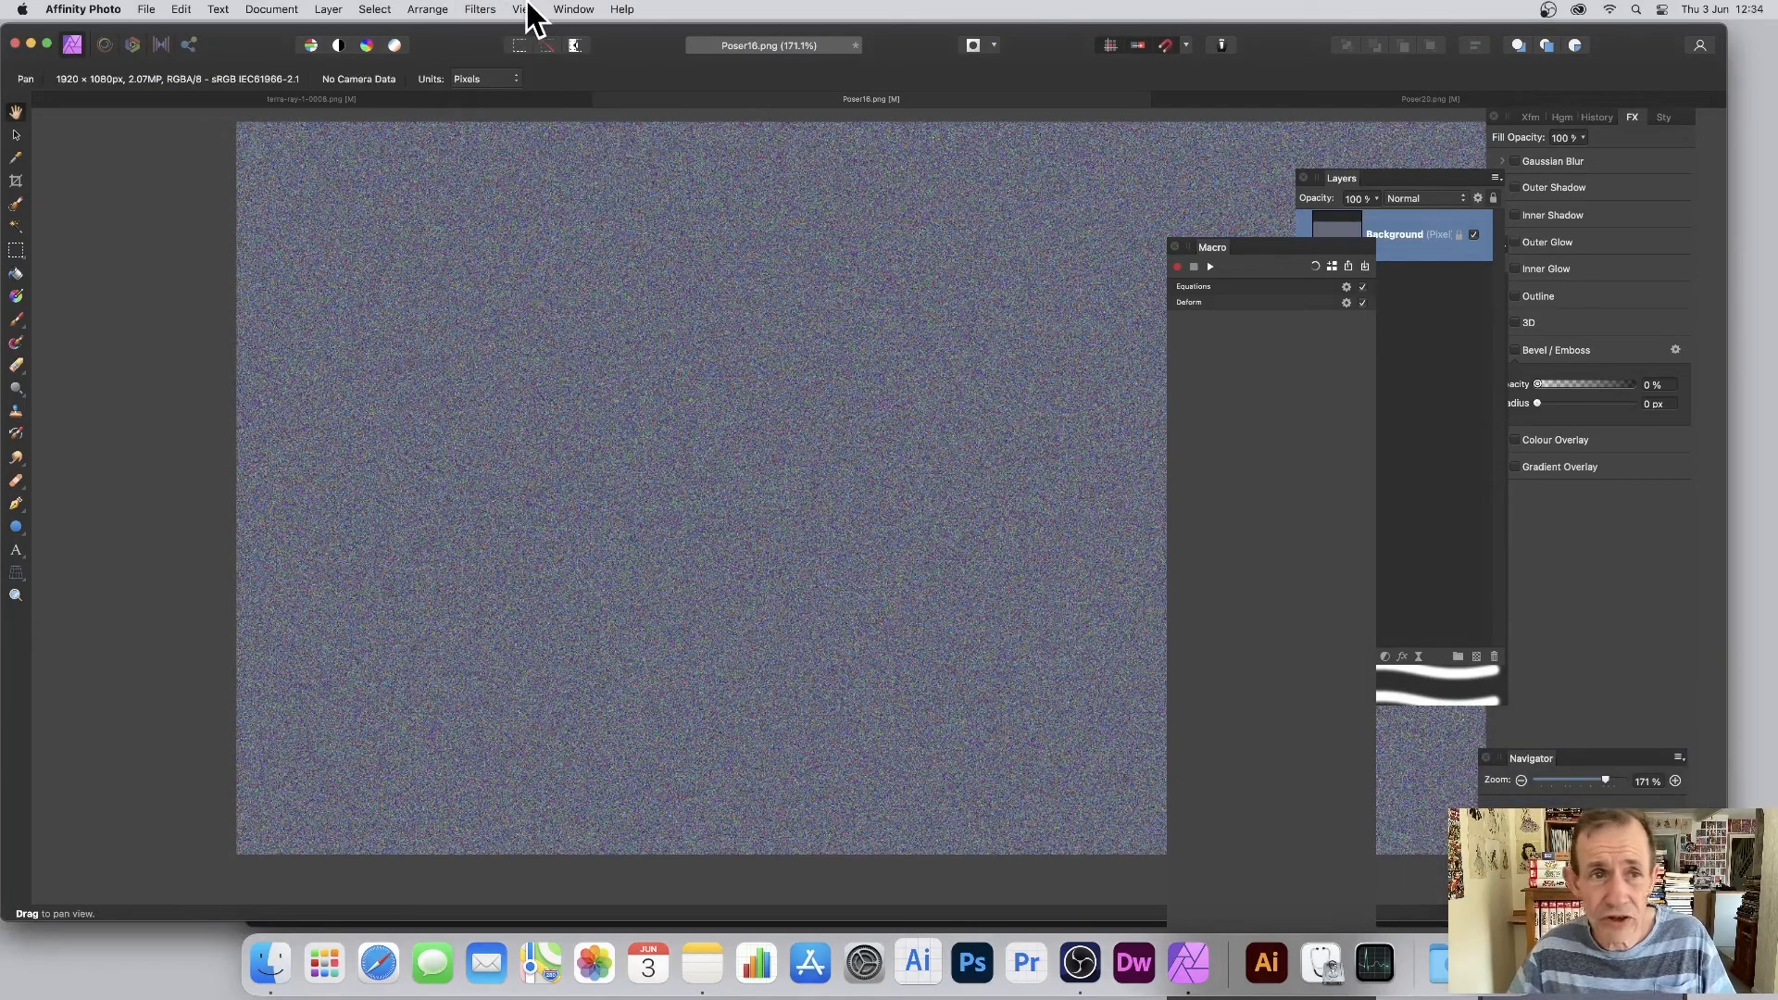
Step: Soften the noise with a Box Blur and boost it into strong, high-contrast colours with an automatic colour filter
click(479, 10)
mouse_move(500, 63)
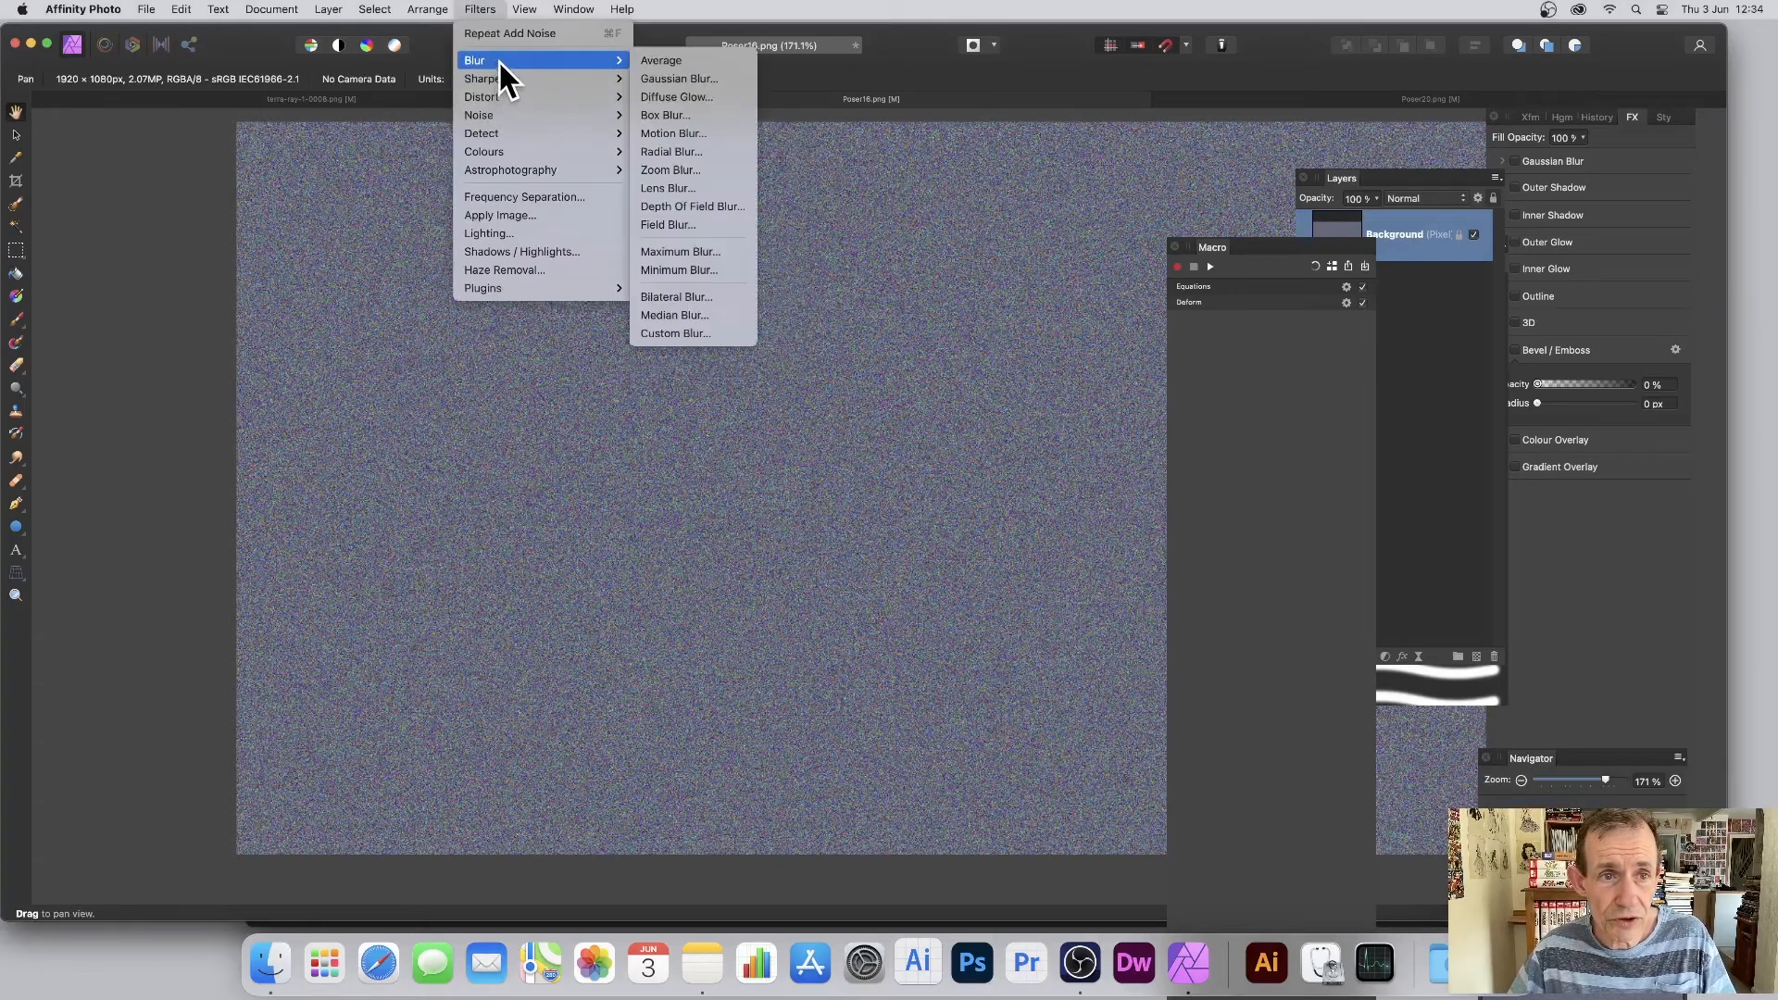
click(709, 117)
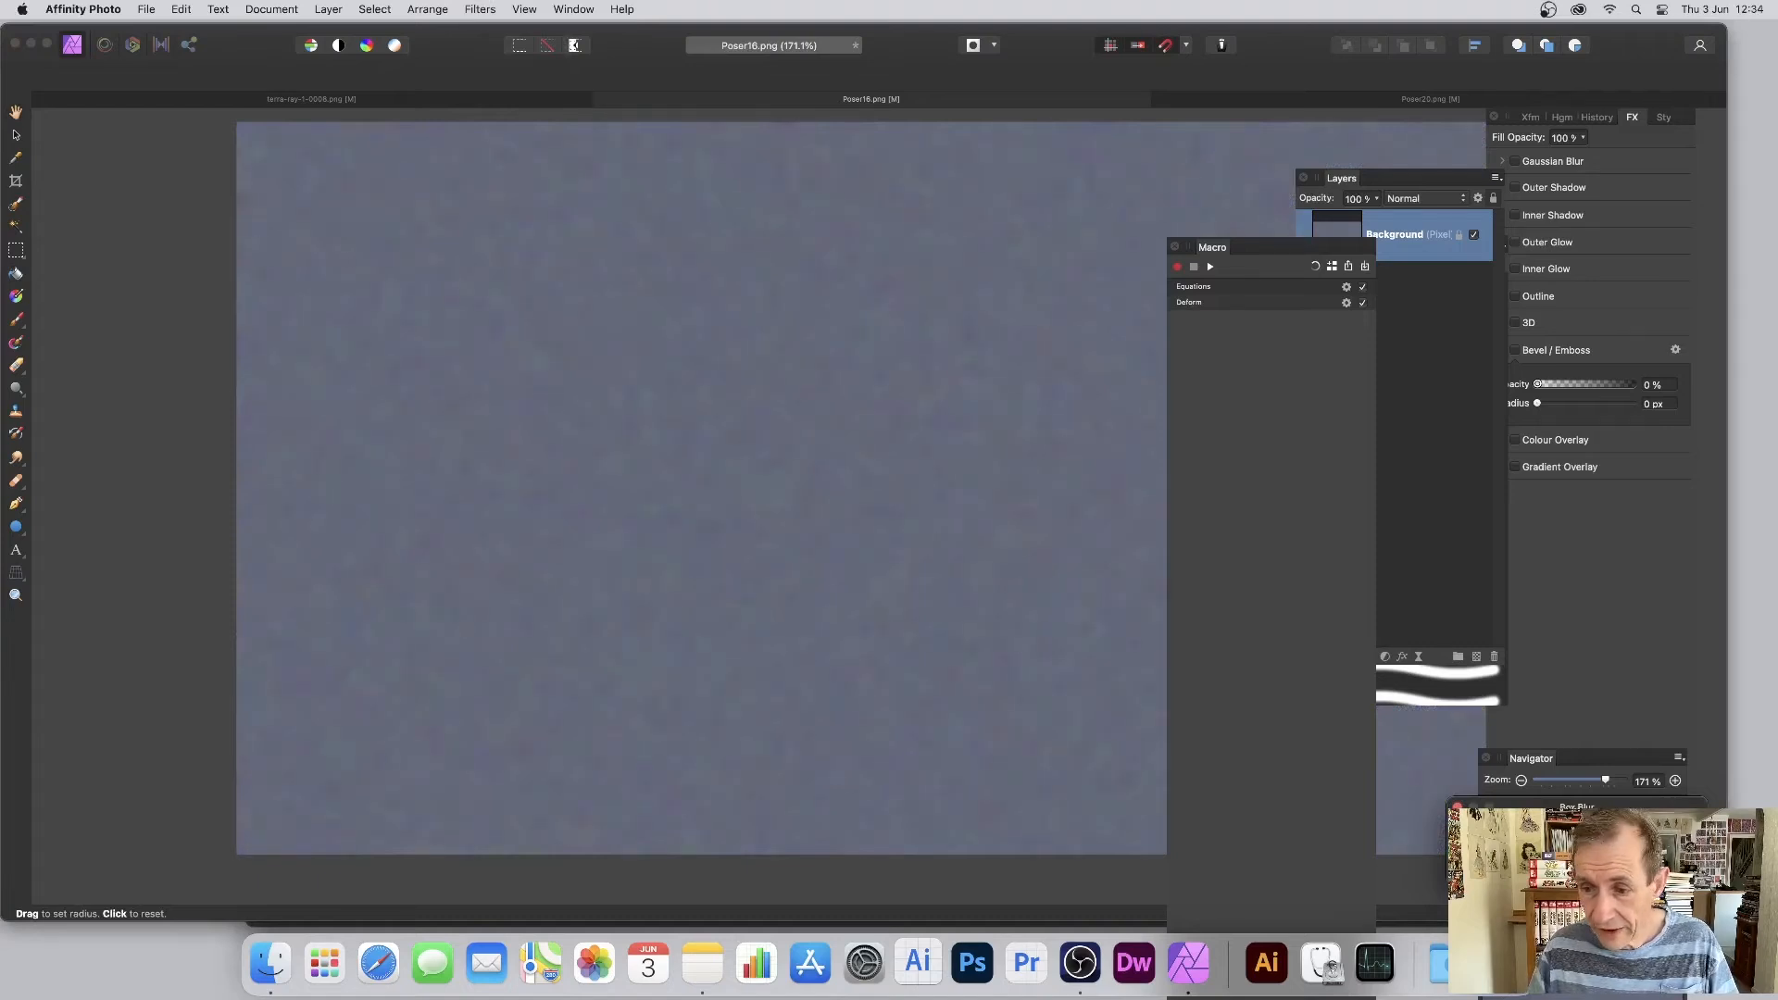
key(Return)
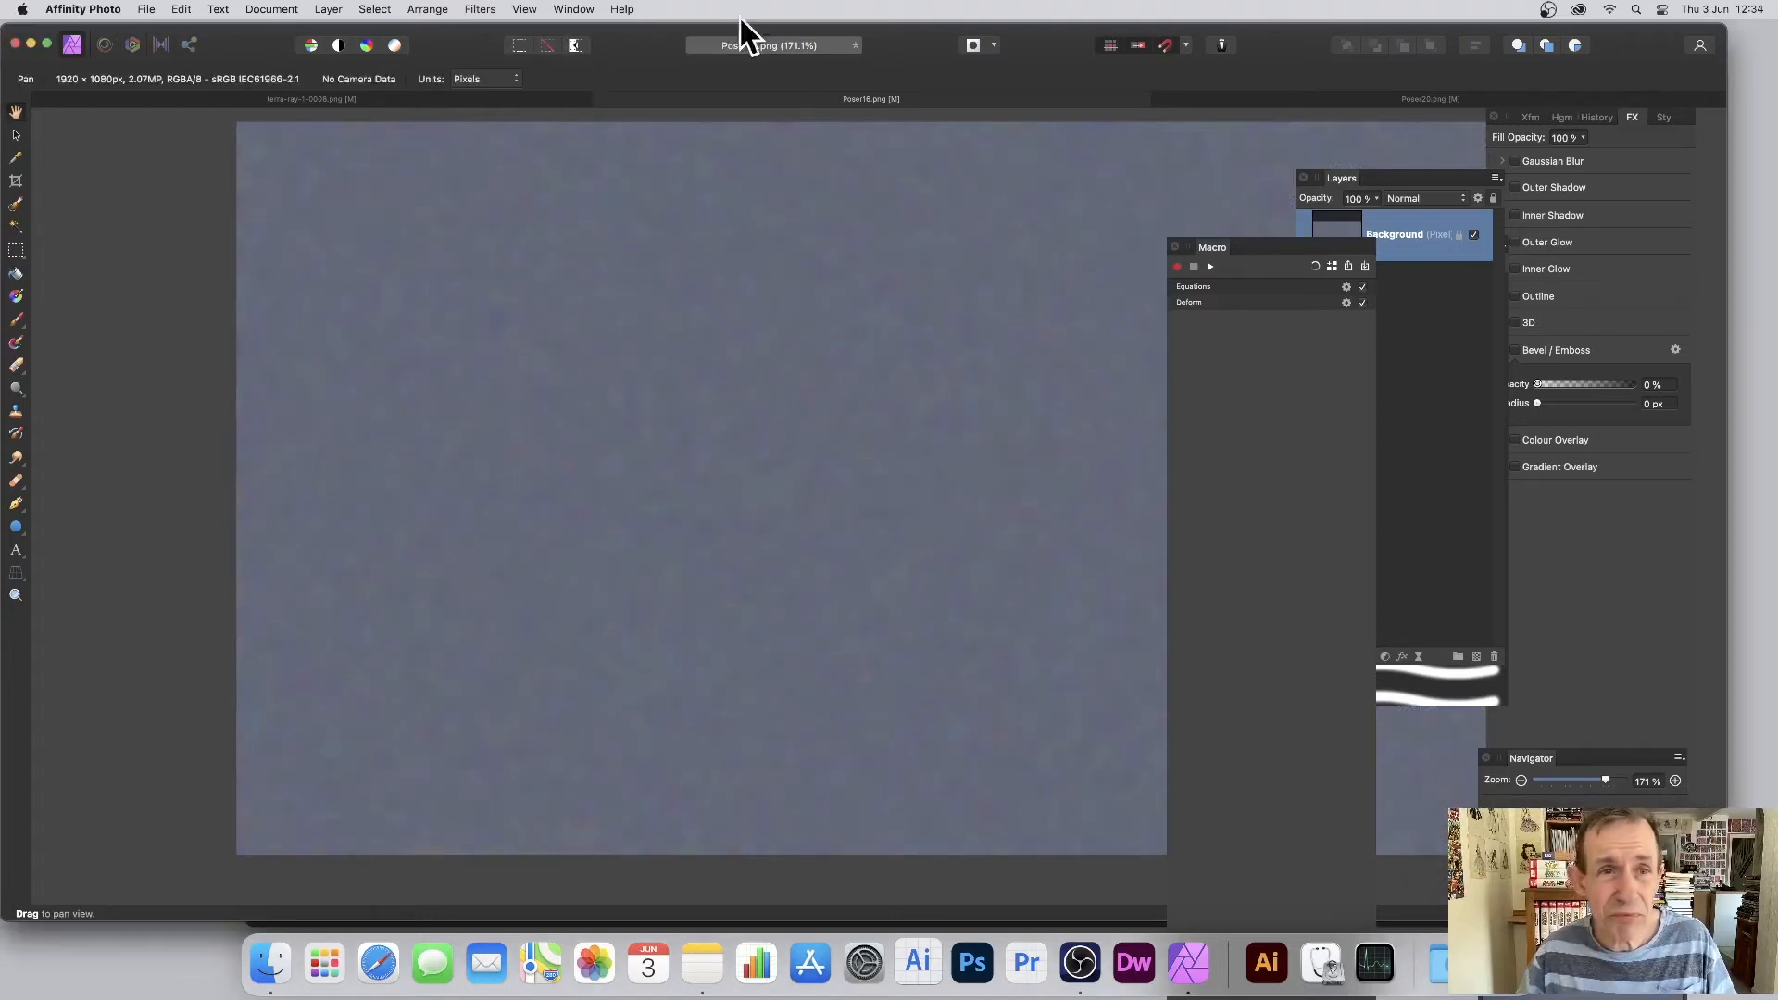
click(477, 10)
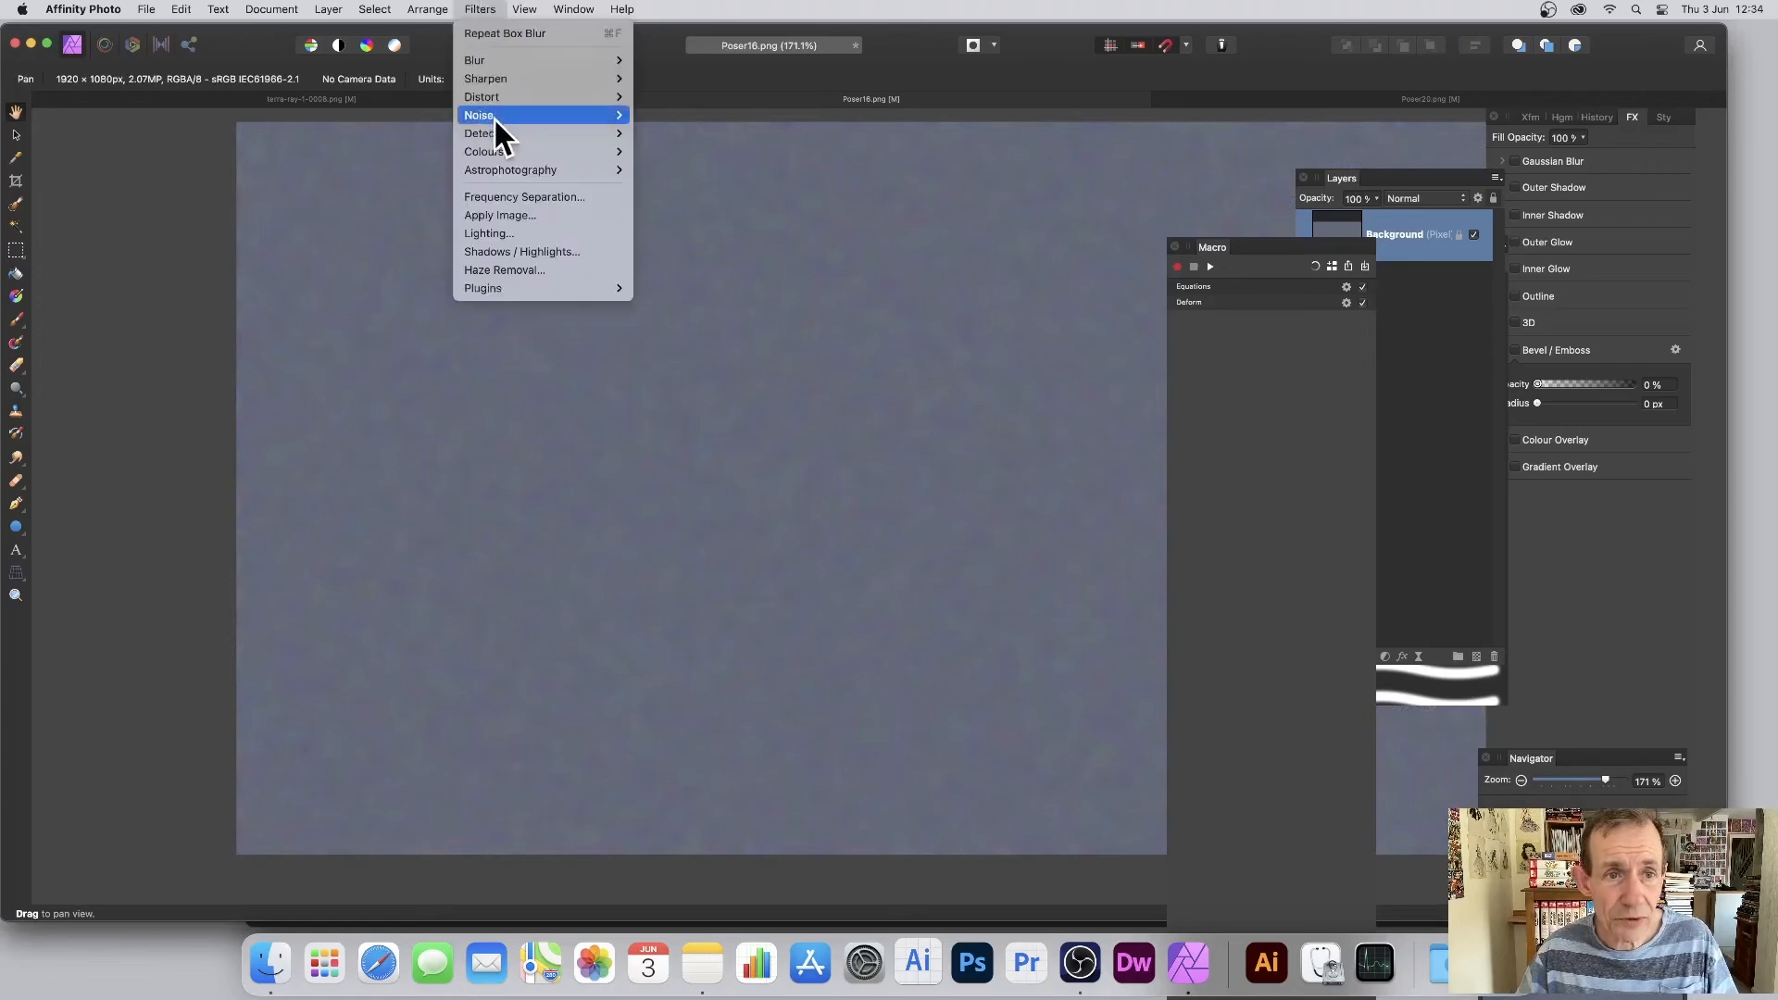
mouse_move(495, 156)
click(717, 153)
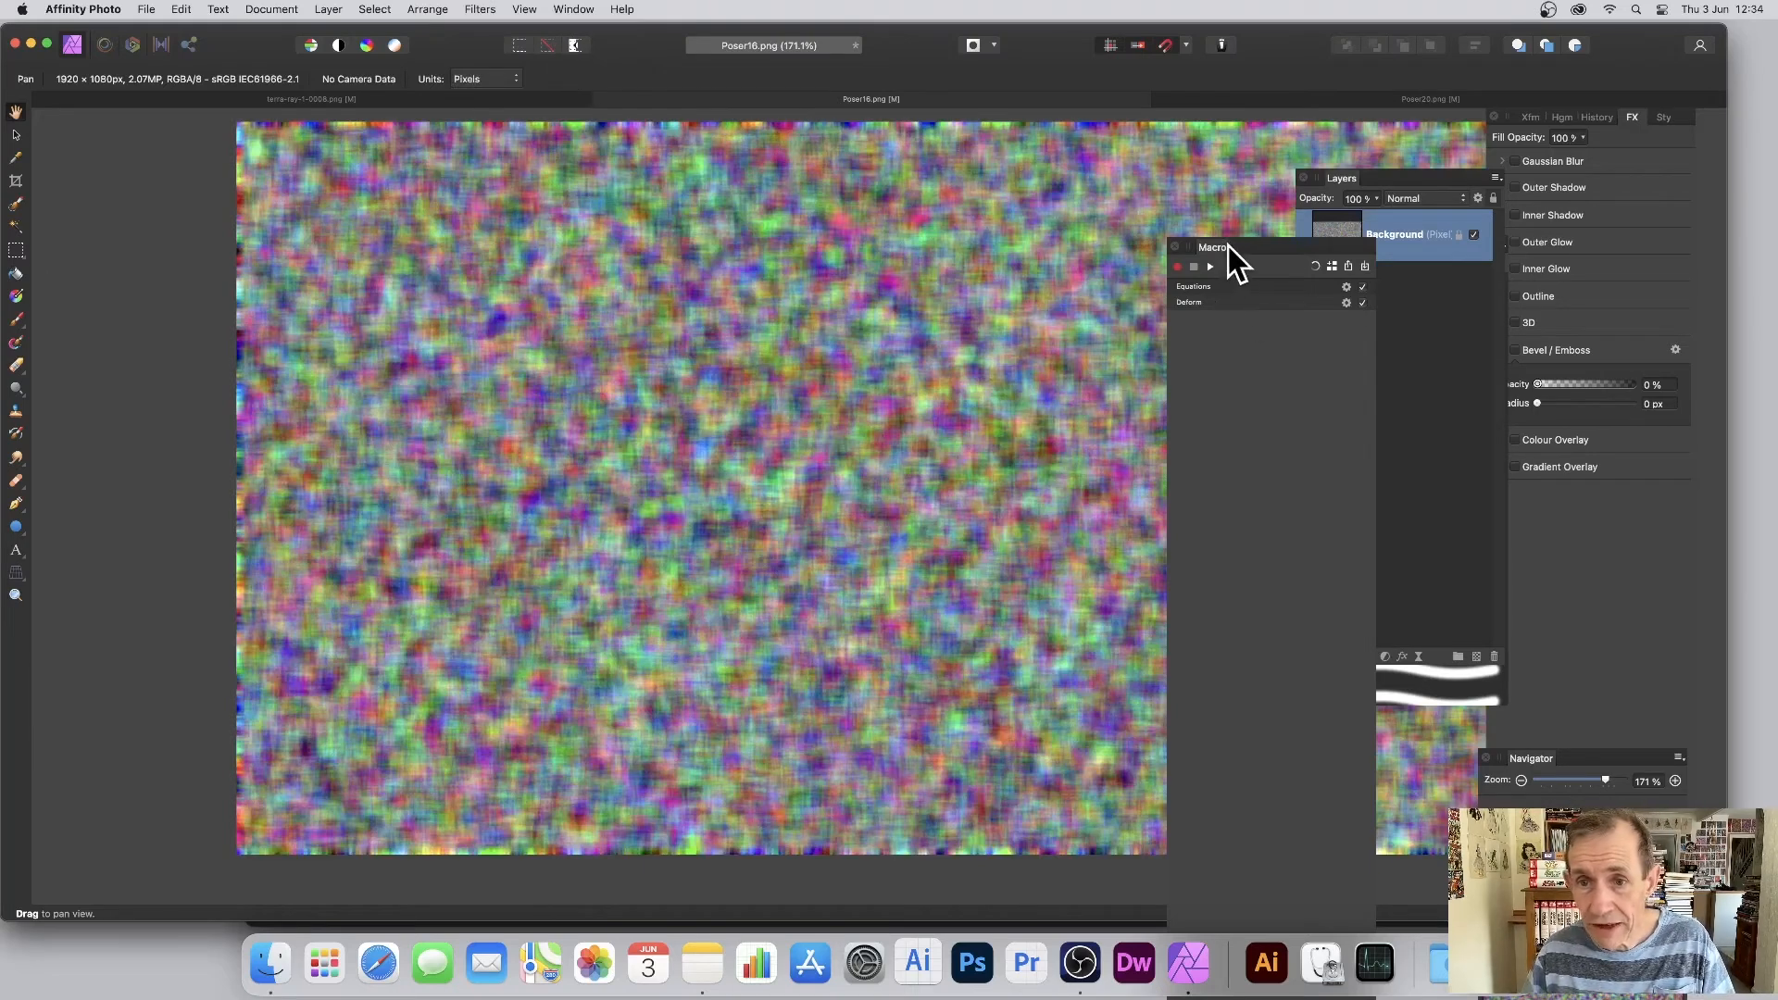
Step: Play the recorded Equations and Deform macro on the coloured noise and activate the Move tool
drag(1228, 246, 1148, 159)
click(1134, 181)
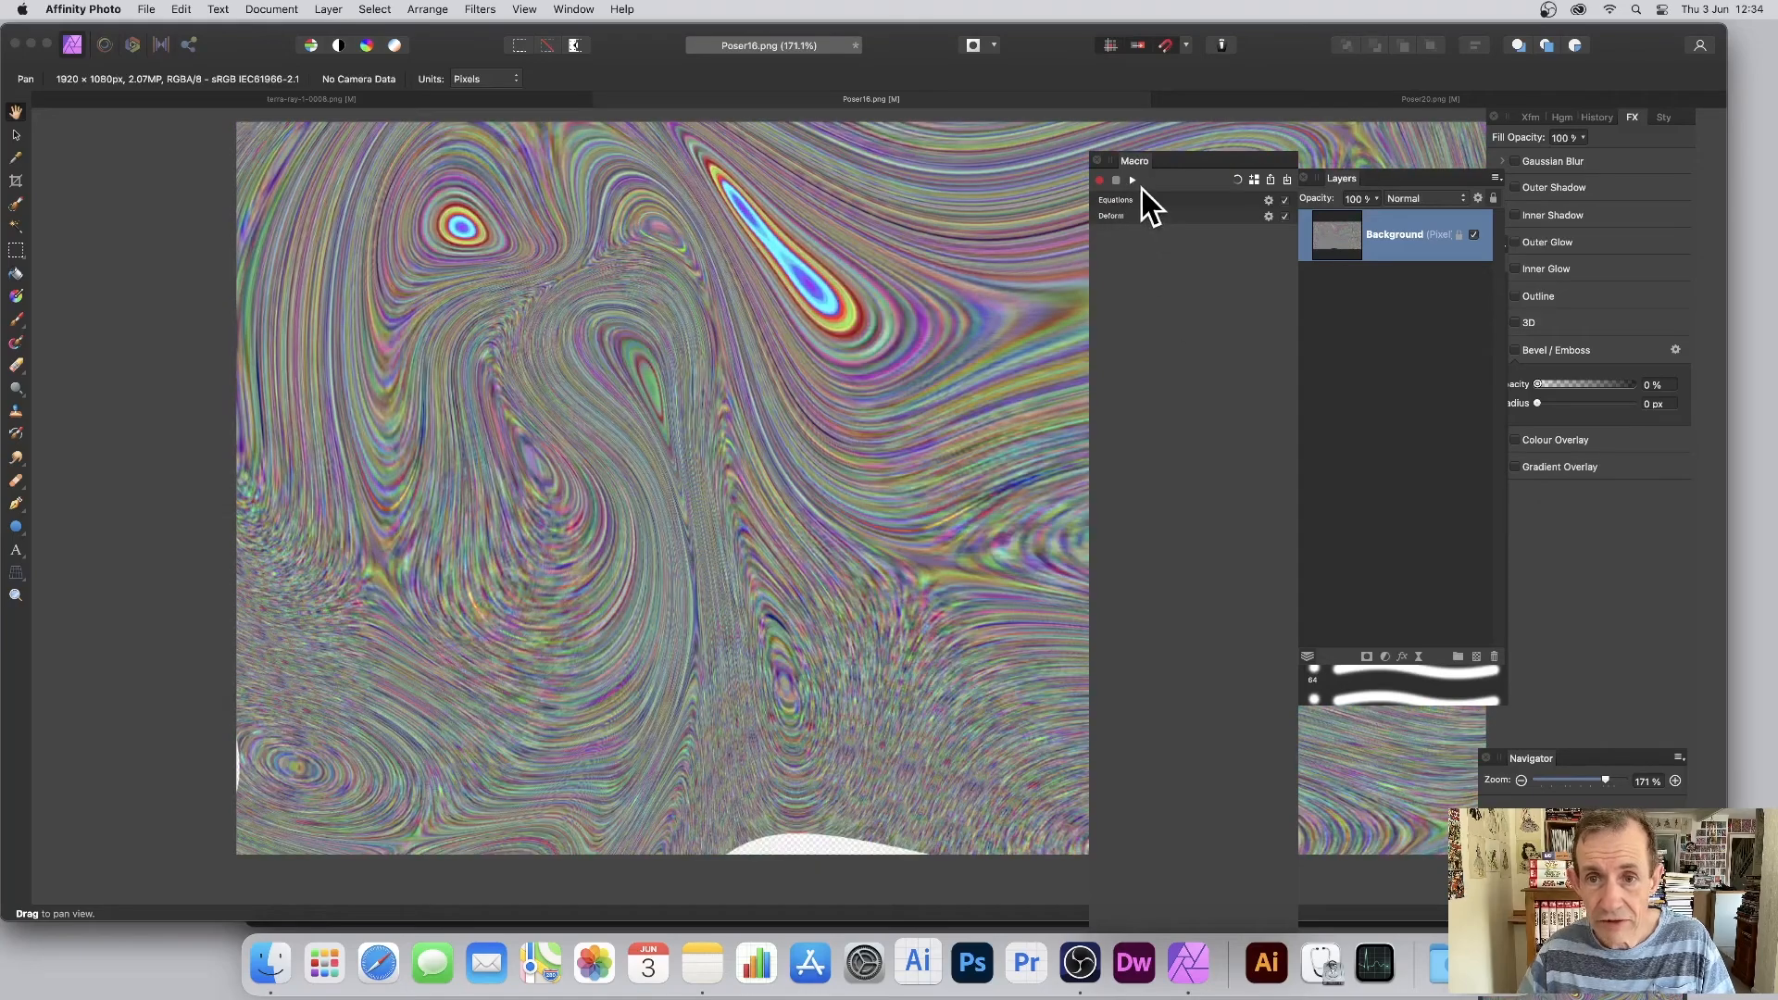
click(1134, 182)
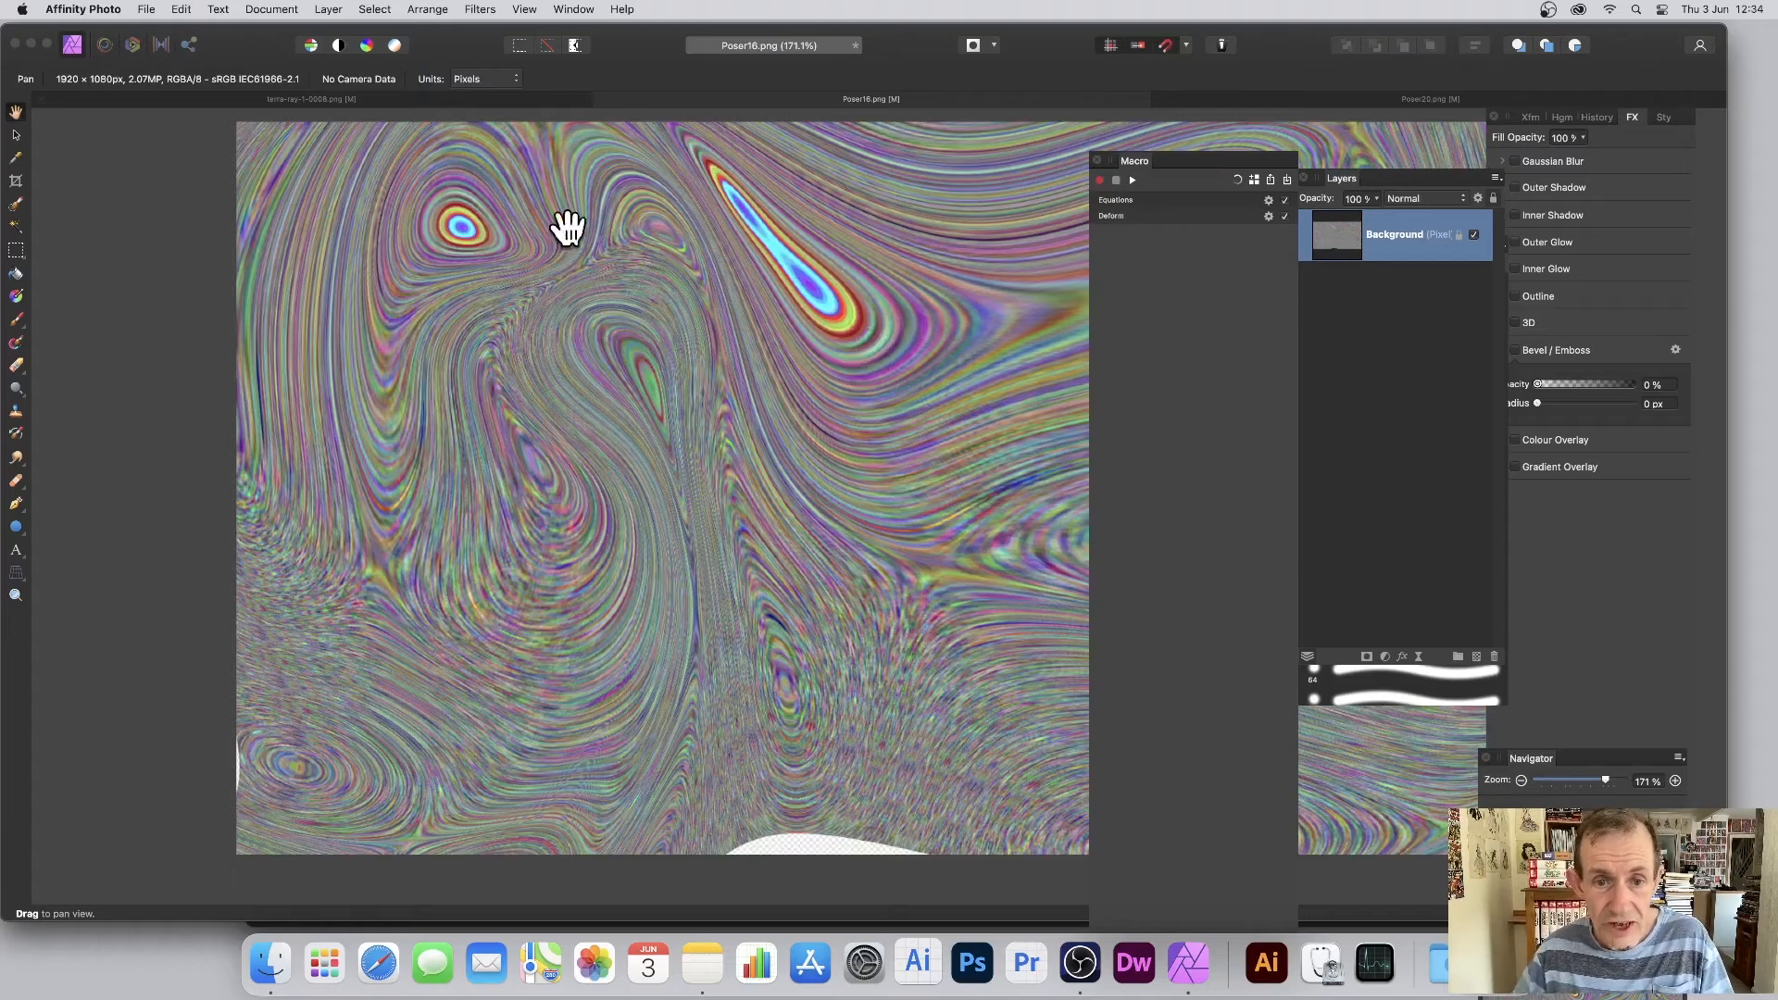
click(16, 135)
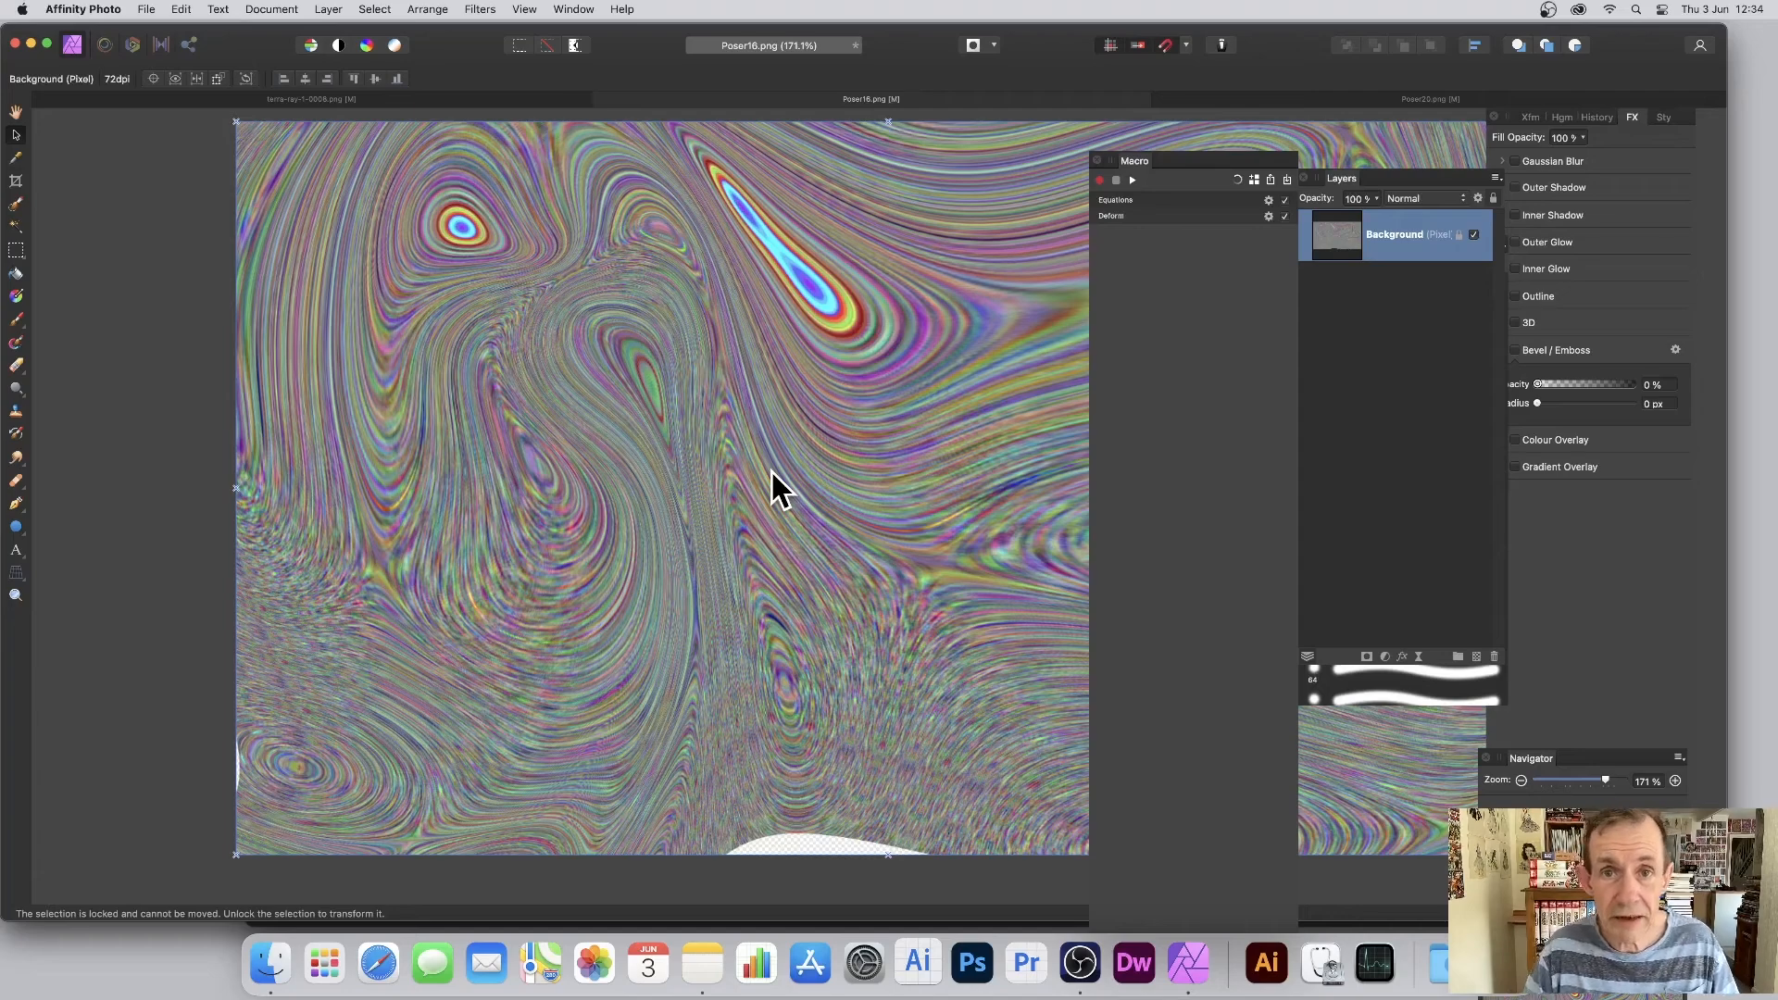
Step: Switch to Notes and format the X = oscsin formula below the purple pattern image in the Equations note as a Heading
key(super+Tab)
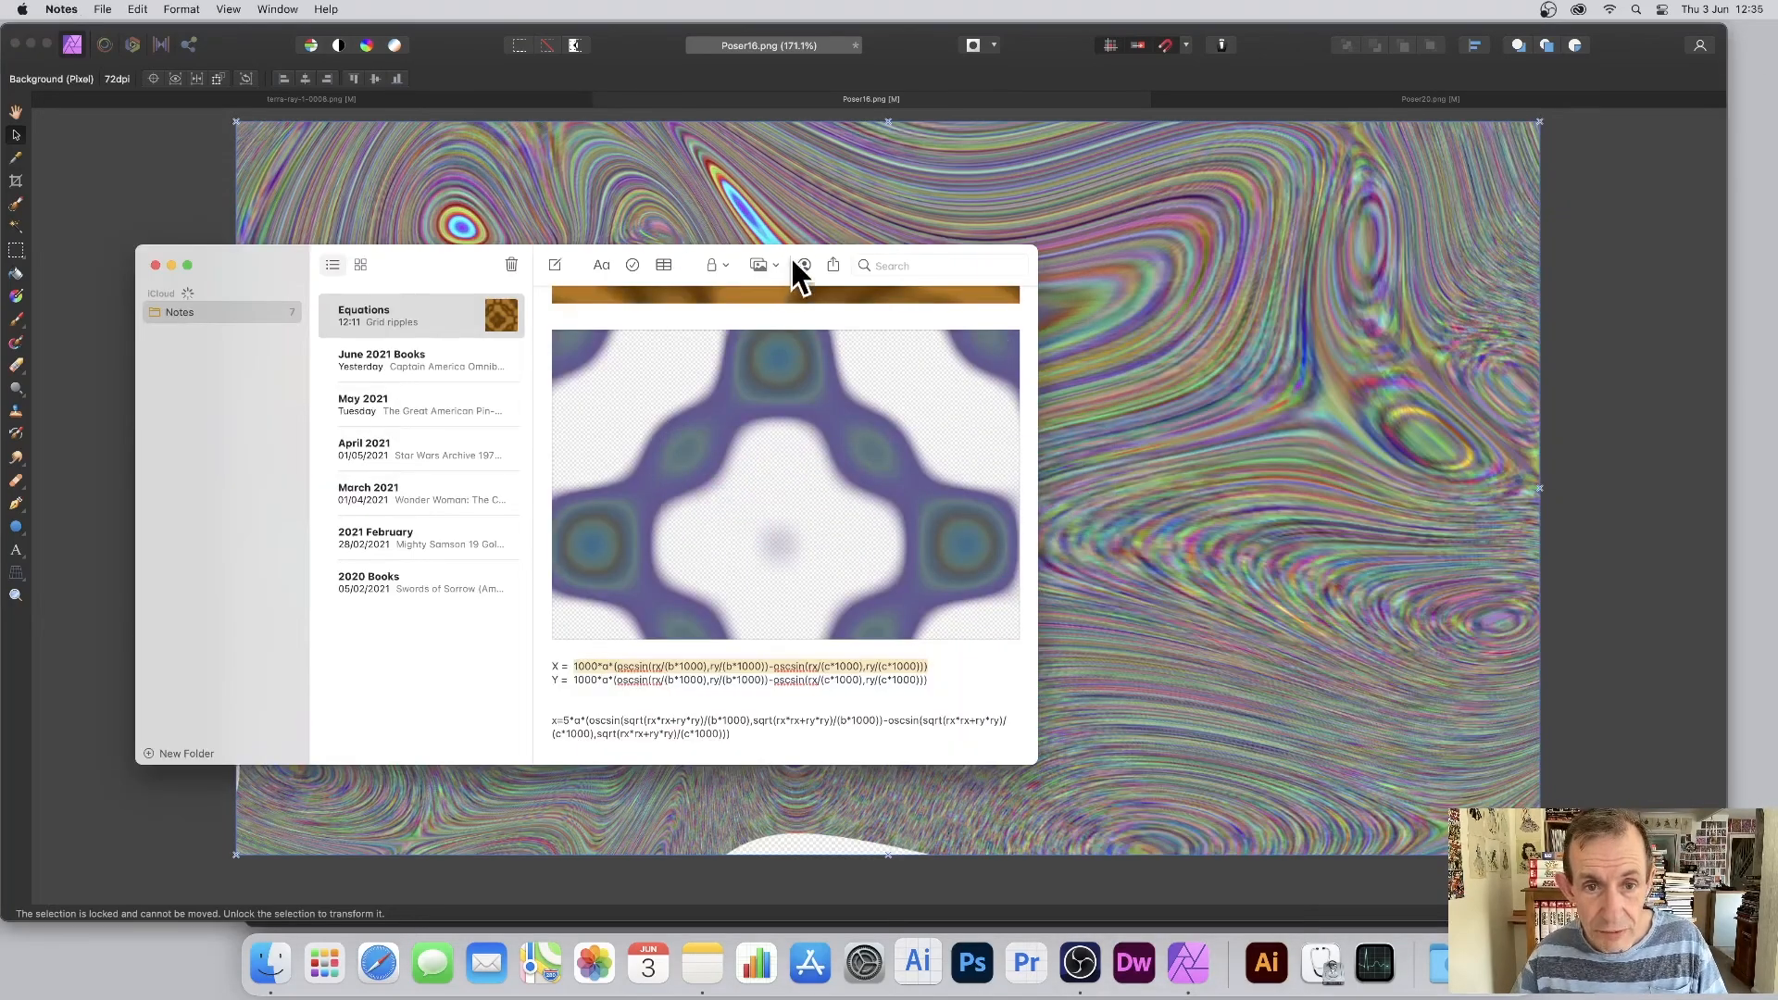
drag(989, 252, 1079, 85)
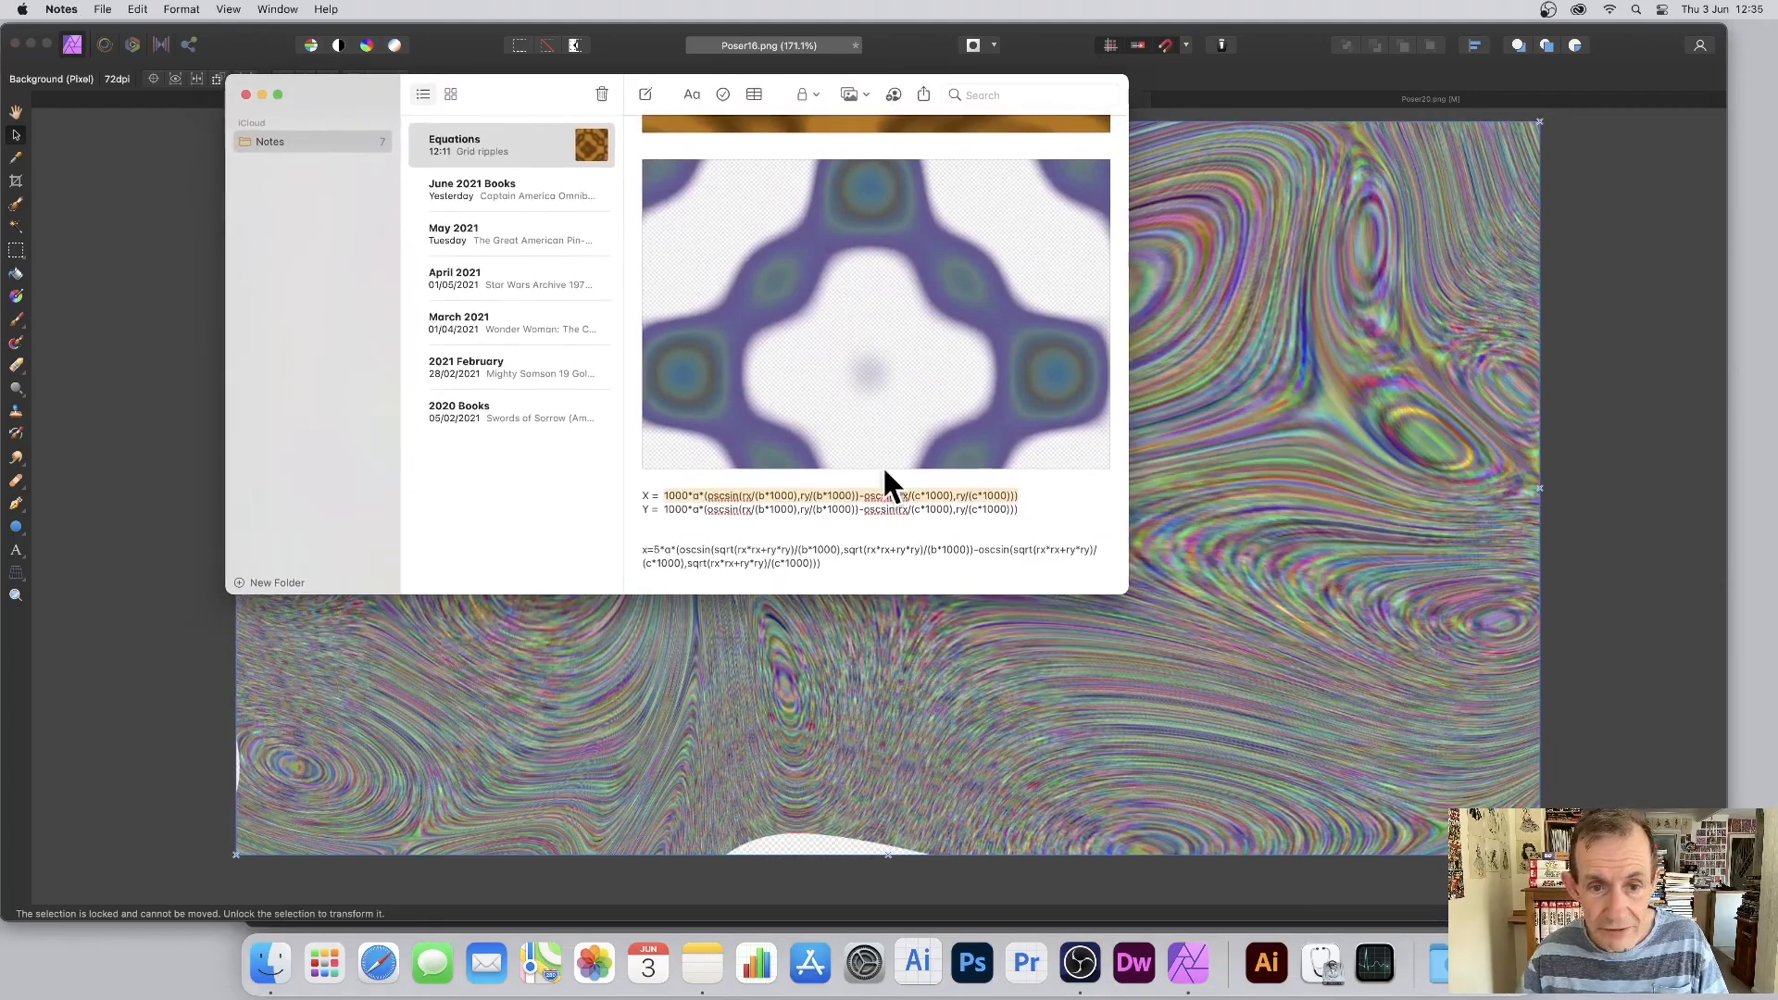
drag(1036, 498, 667, 493)
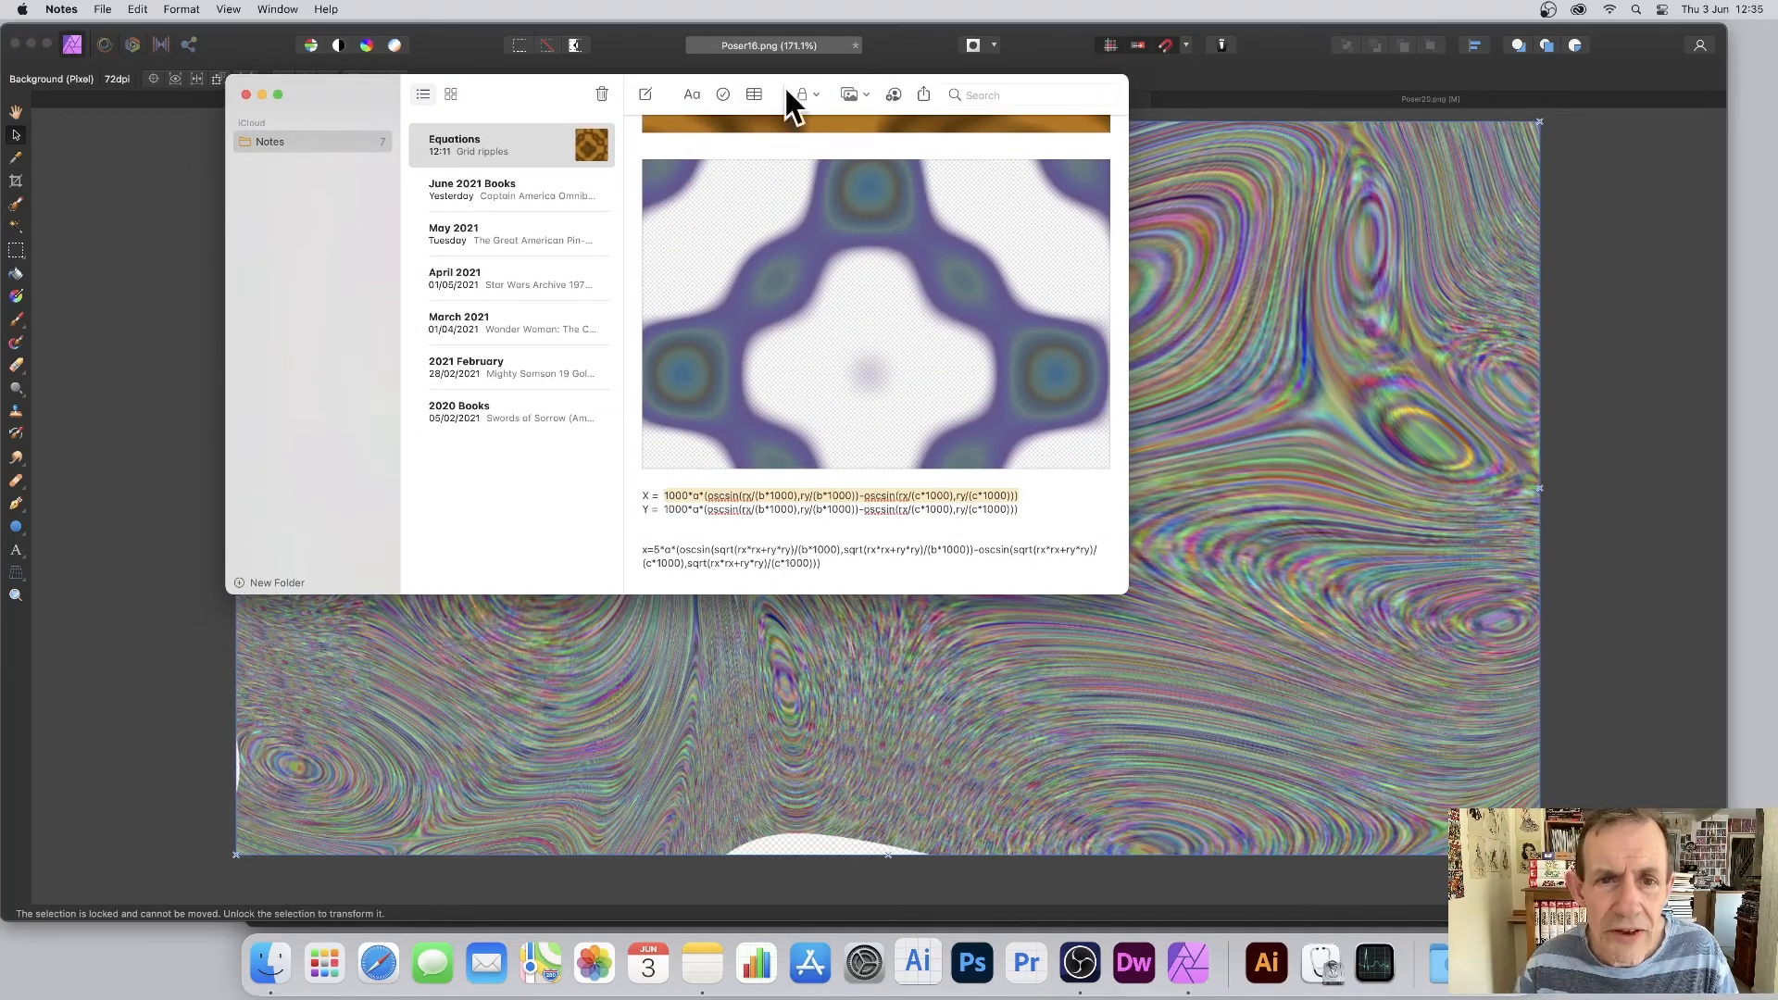
click(692, 93)
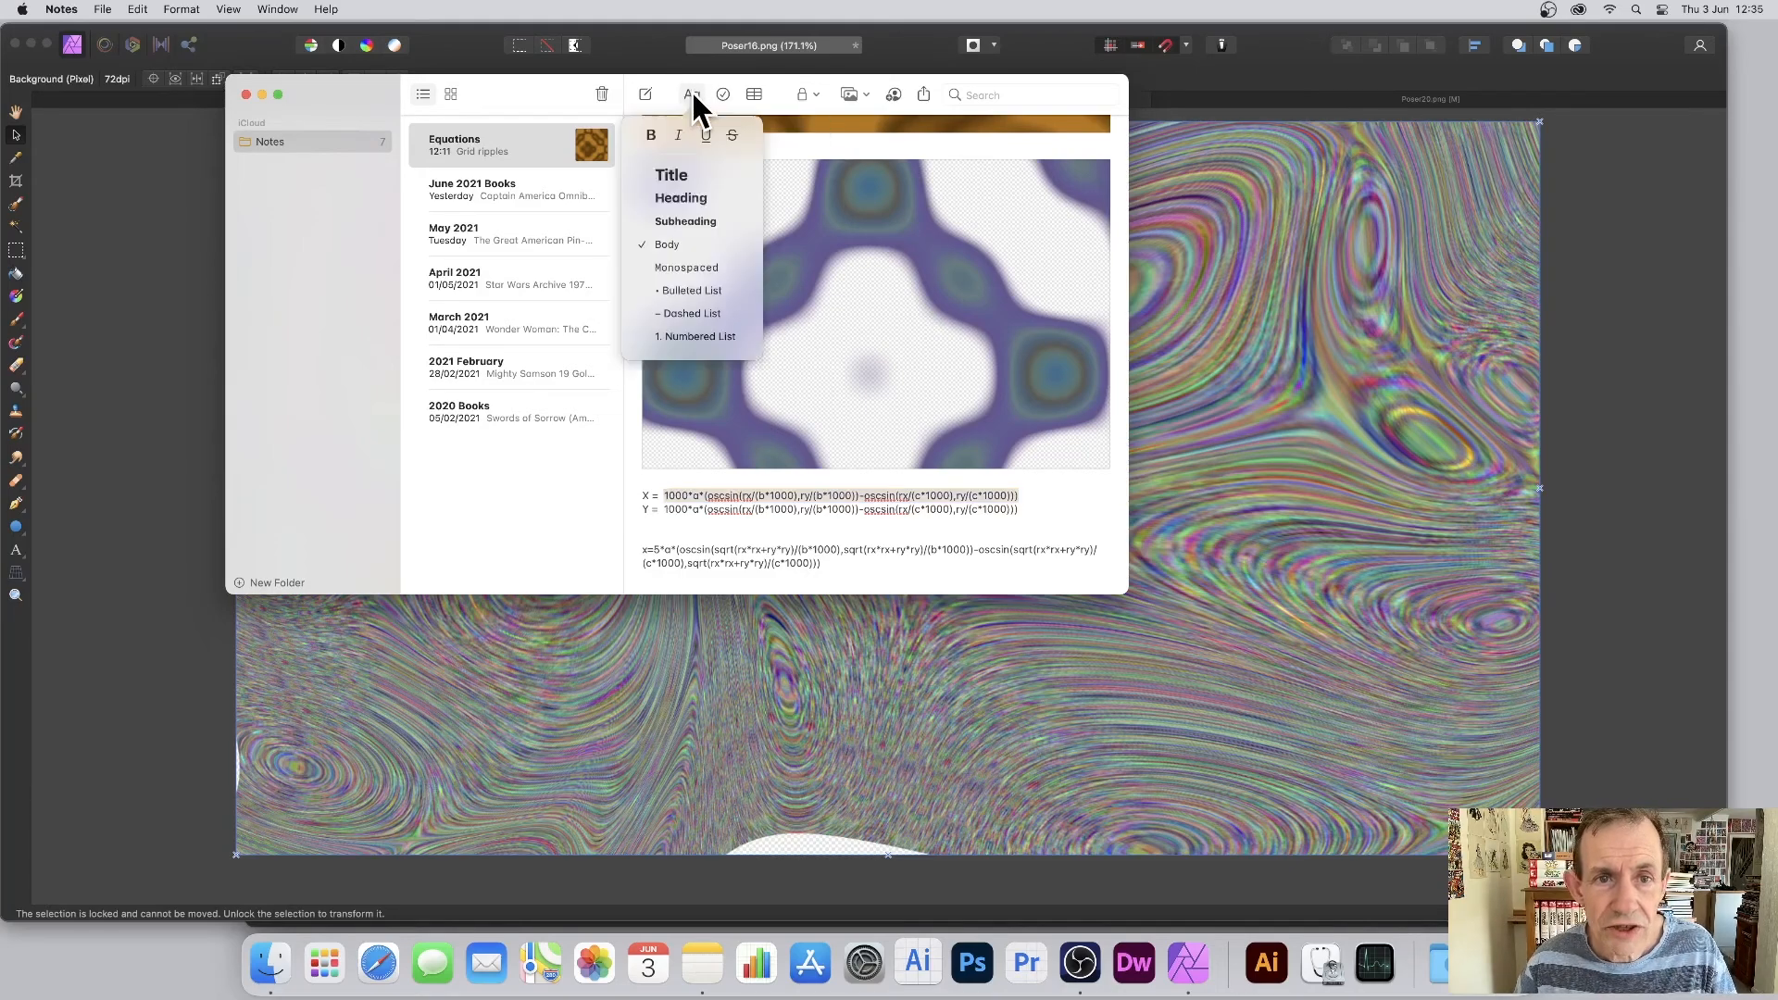
click(686, 194)
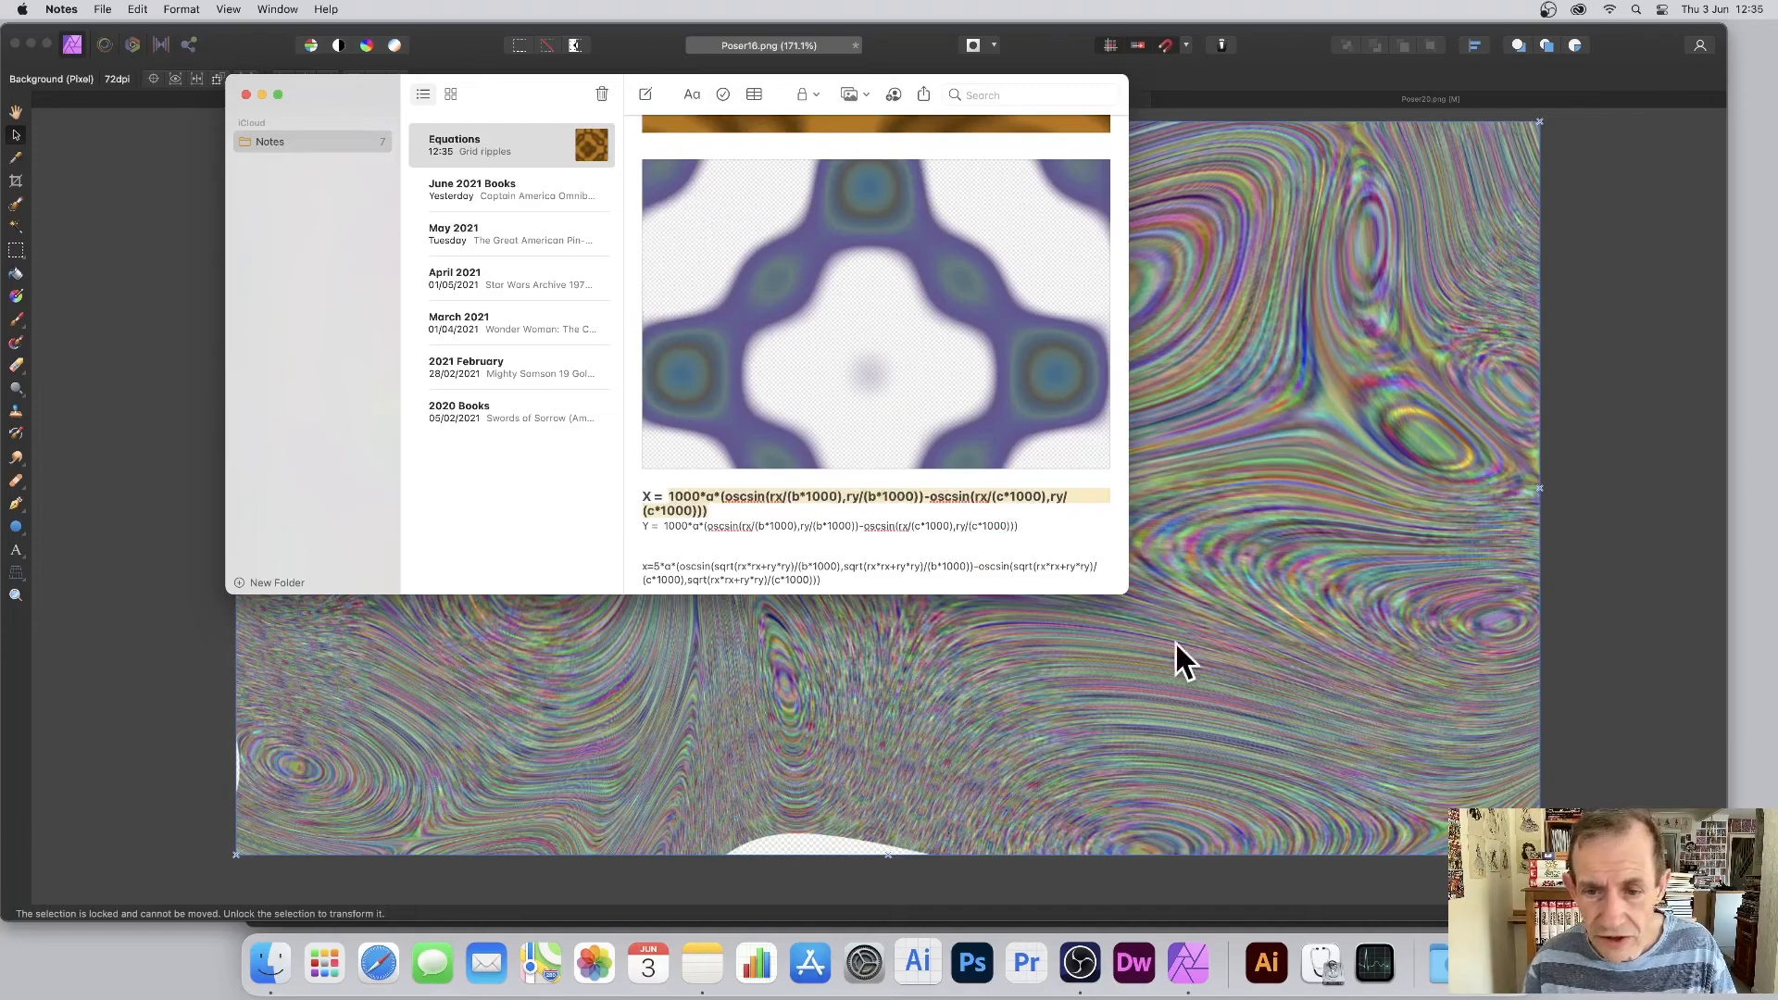
Step: Enlarge the Notes window so the X heading formula fits on one line, and clear the text selection
drag(1120, 585, 1340, 725)
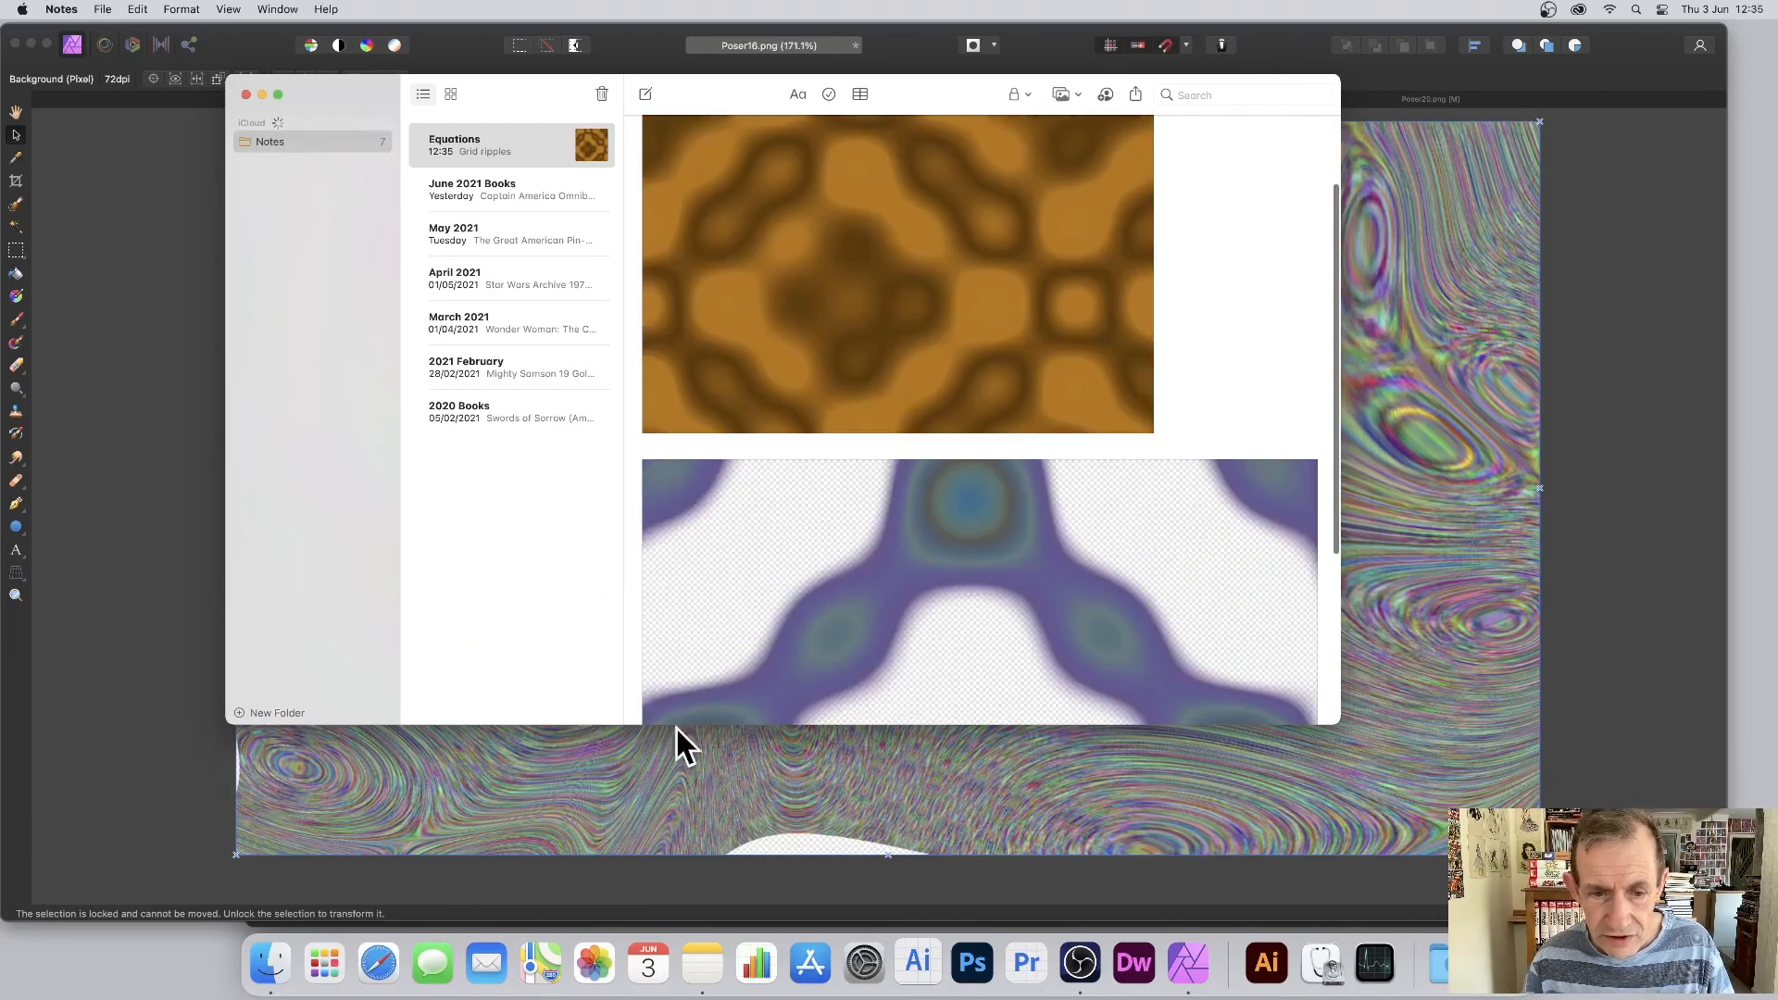
scroll(880, 556, down, 5)
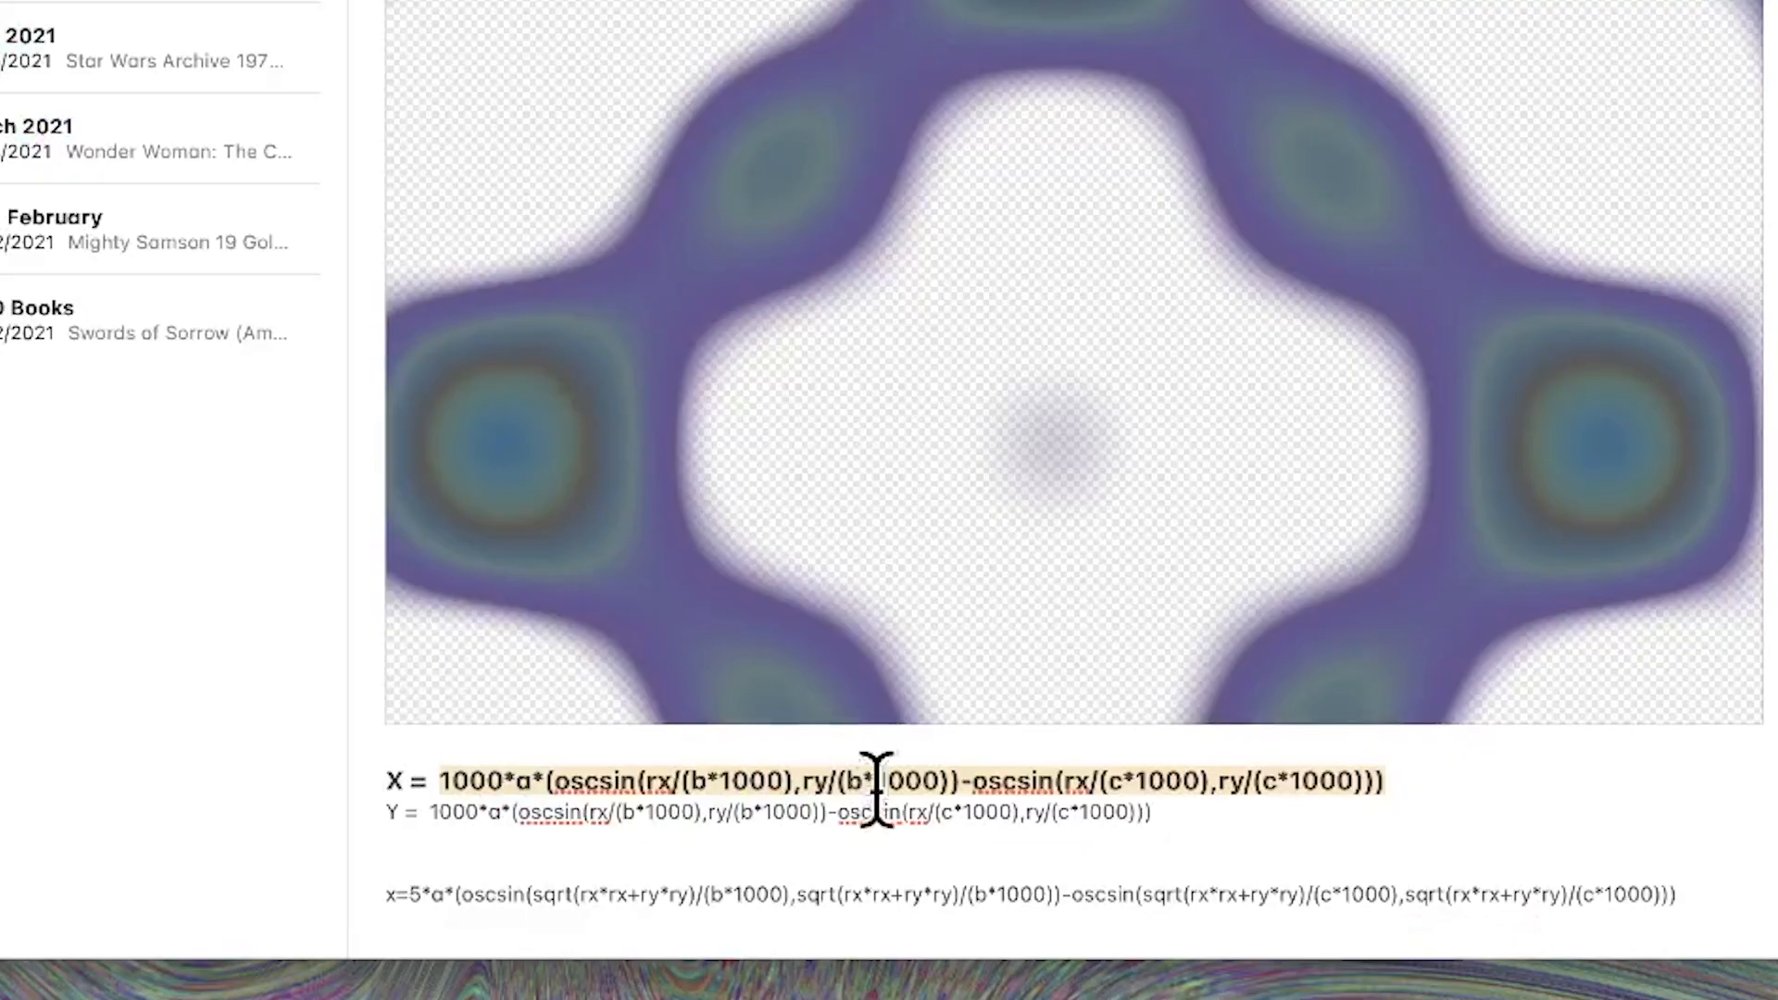
click(648, 778)
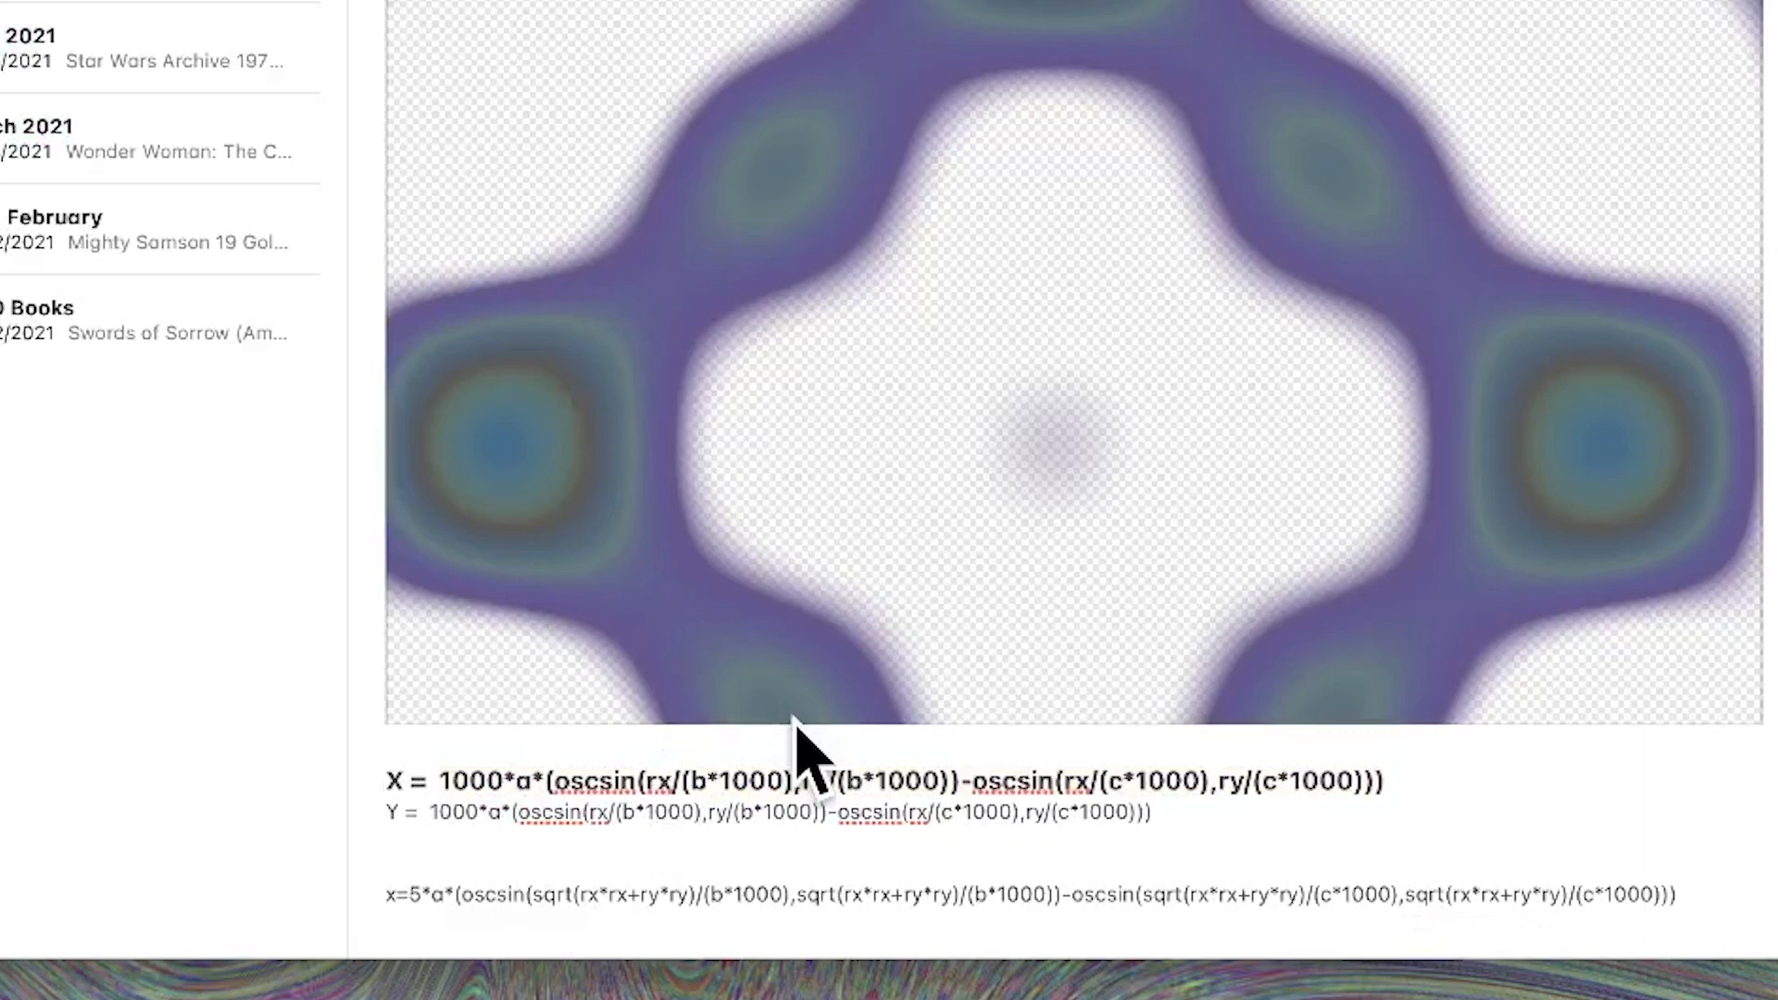